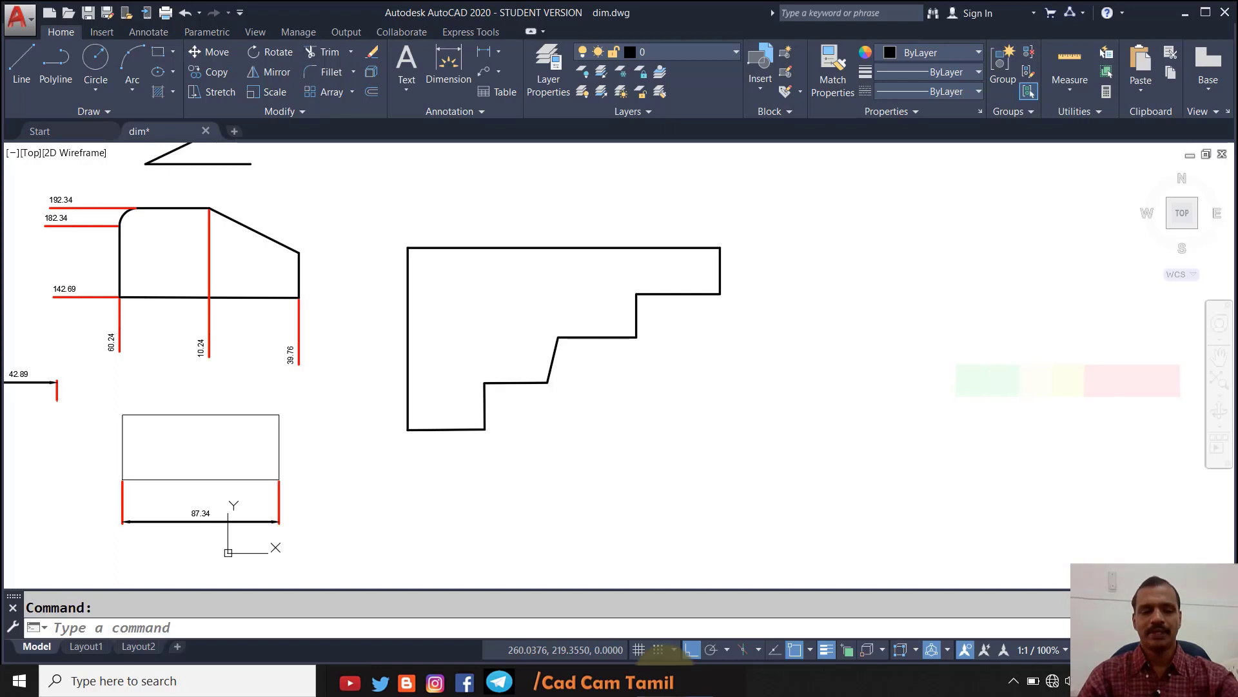
Step: Add baseline dimensions 77.82, 127.48 and 174.12 from the 42.94 dimension to each stair step
{"action": "type", "text": "dimbase"}
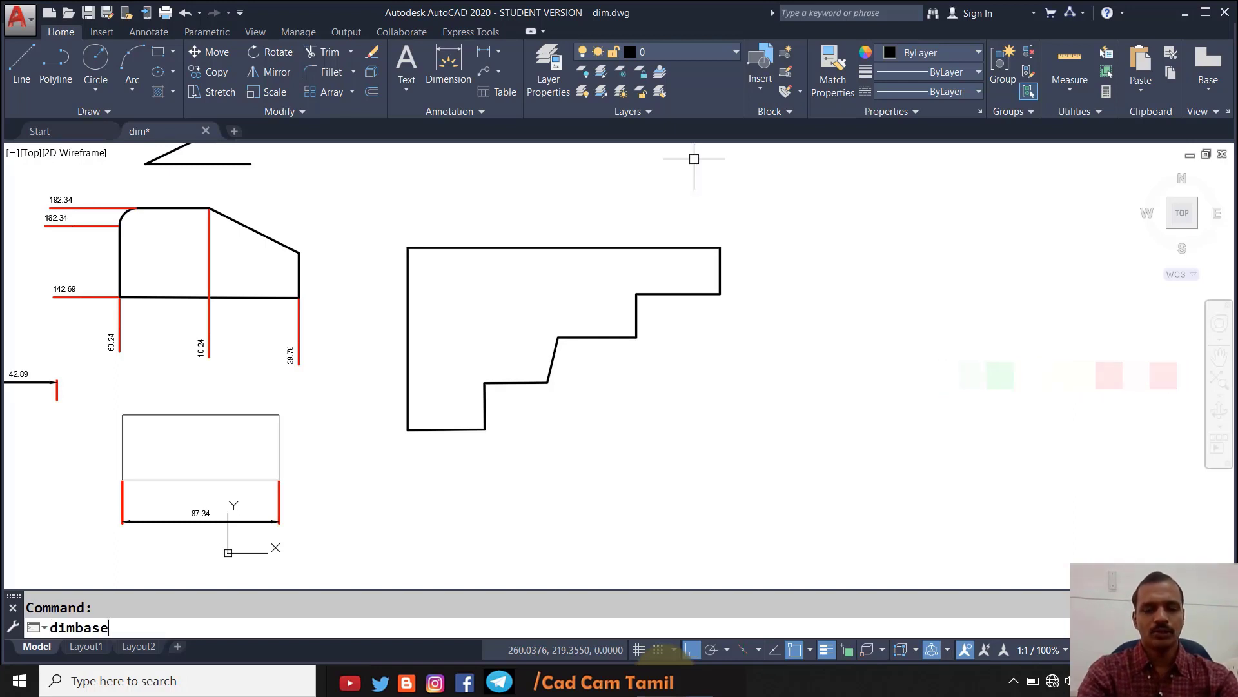
{"action": "key", "text": "Return"}
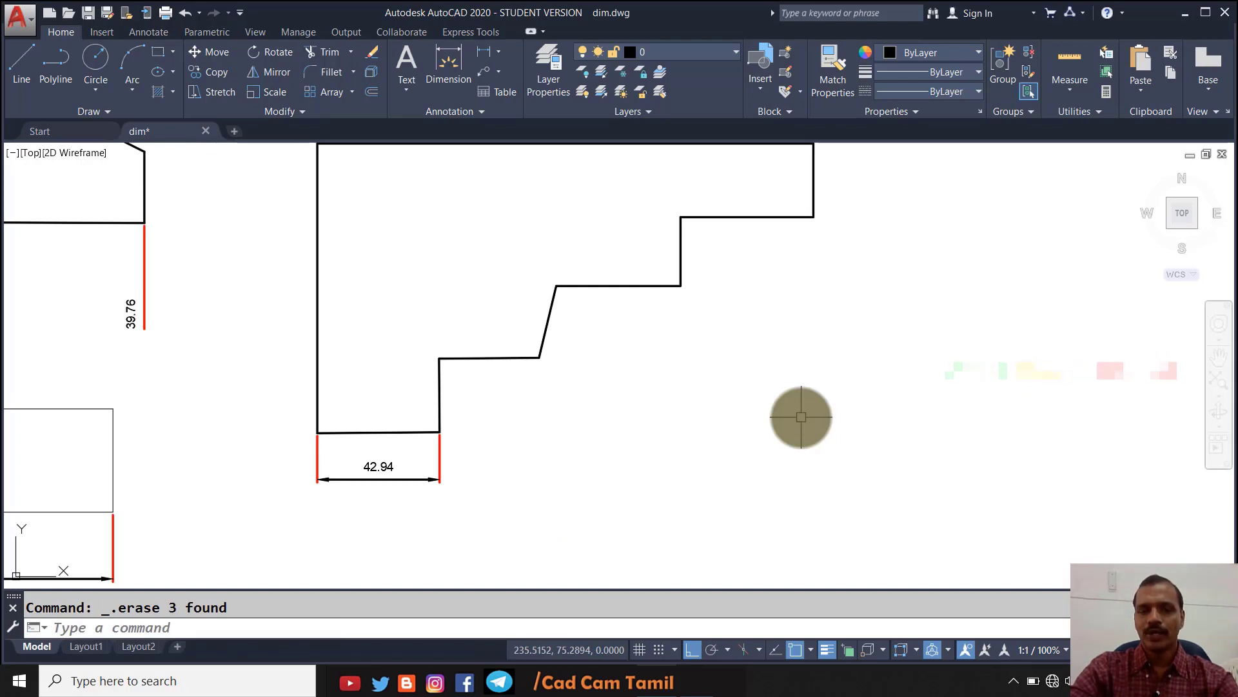
{"action": "type", "text": "dimbase"}
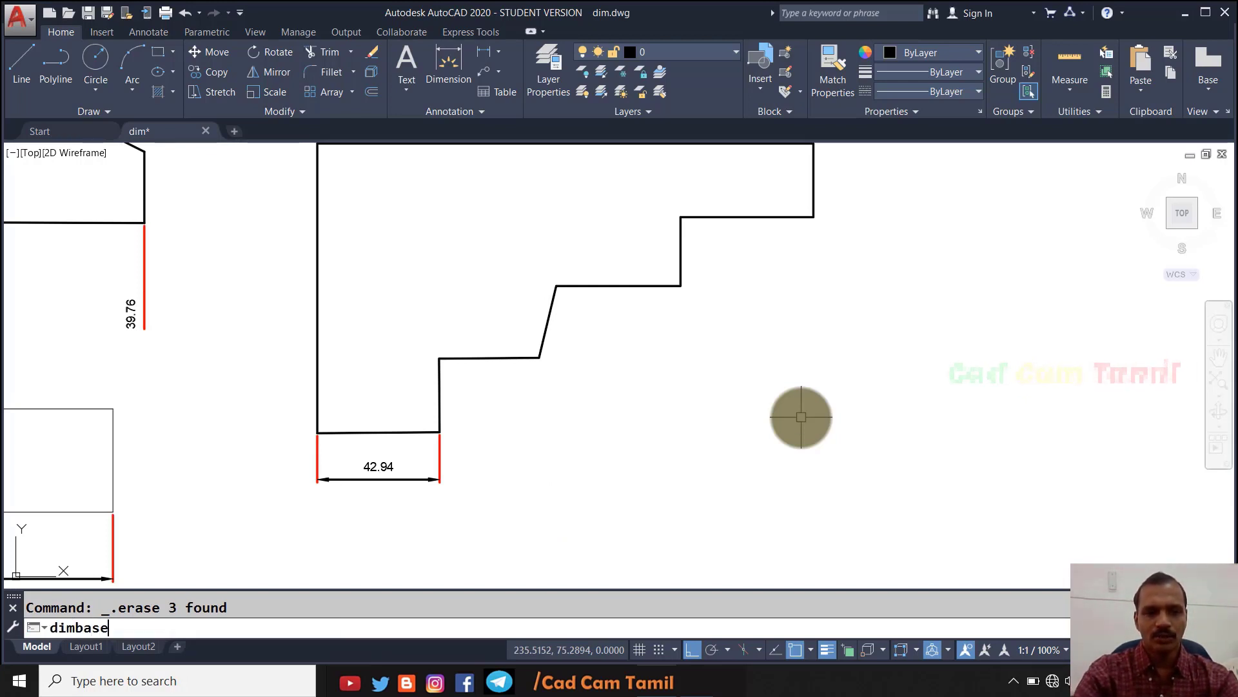
{"action": "key", "text": "Return"}
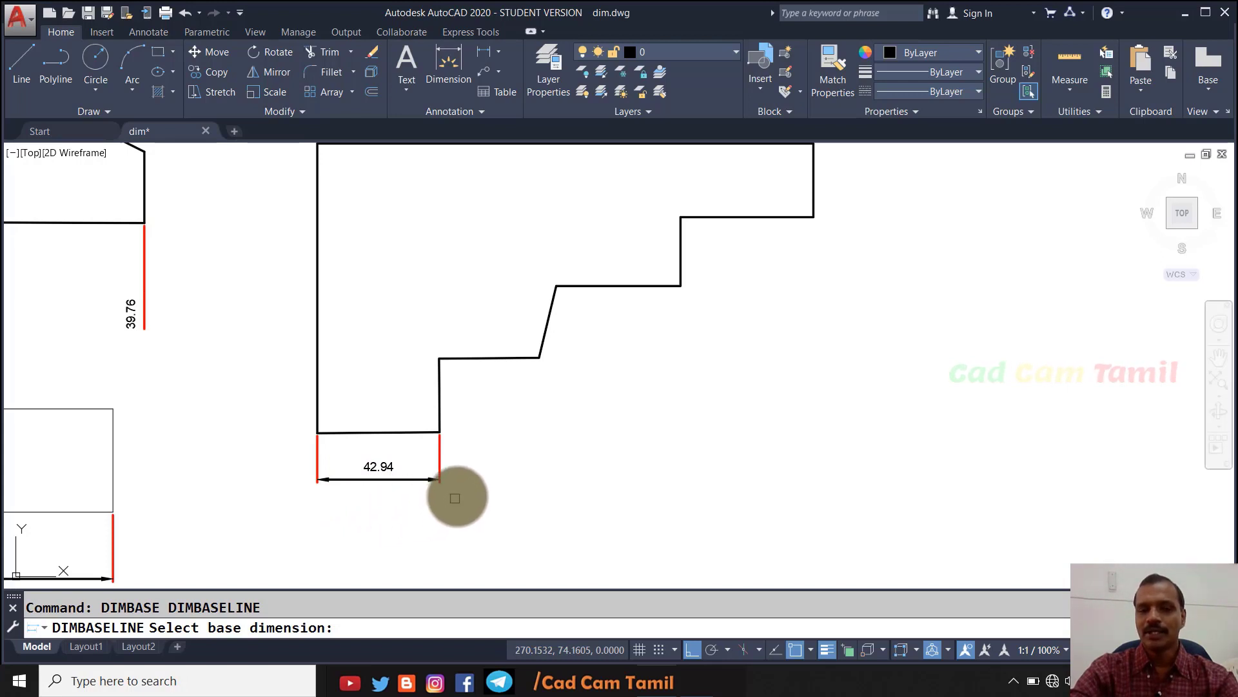
{"action": "scroll", "coordinate": [398, 508], "scroll_direction": "up", "scroll_amount": 2}
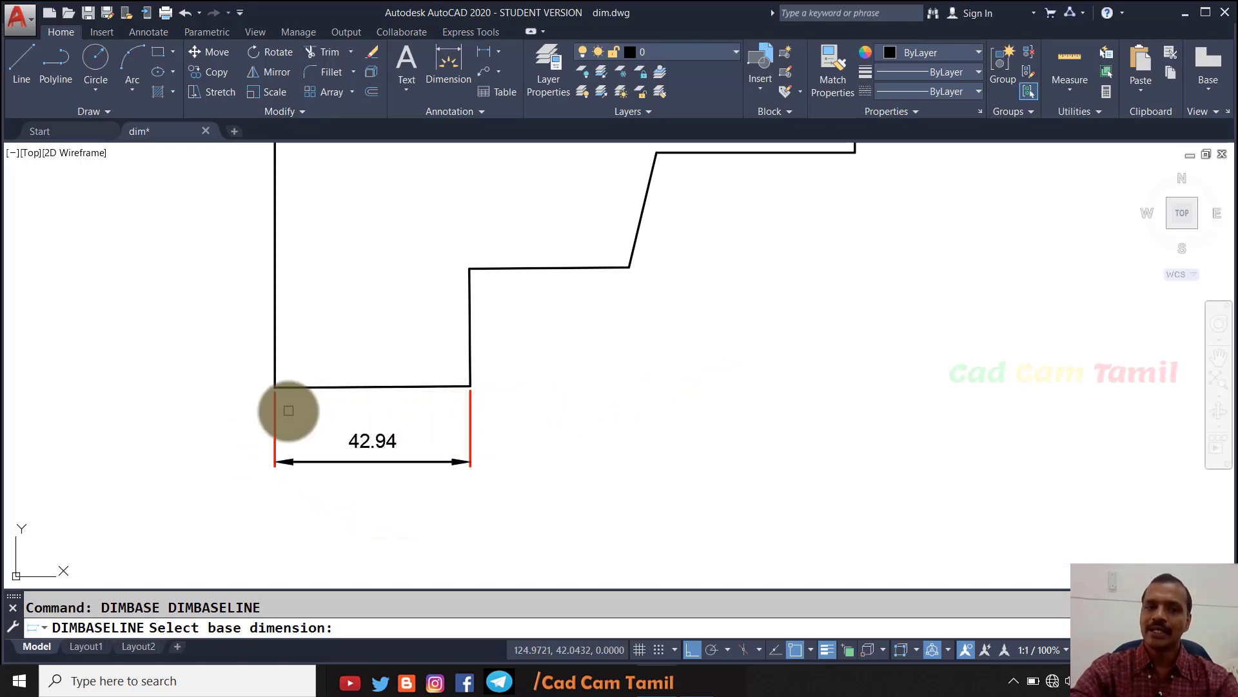
{"action": "scroll", "coordinate": [266, 455], "scroll_direction": "down", "scroll_amount": 2}
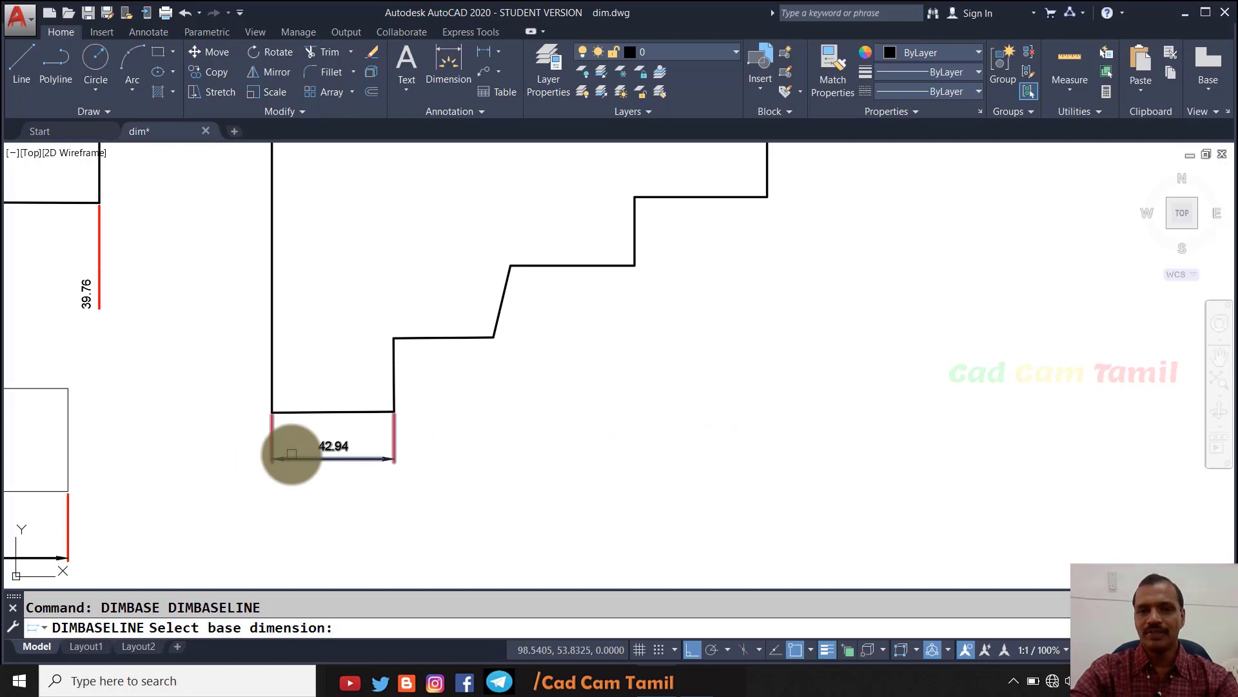
{"action": "scroll", "coordinate": [278, 447], "scroll_direction": "down", "scroll_amount": 1}
{"action": "scroll", "coordinate": [269, 445], "scroll_direction": "up", "scroll_amount": 1}
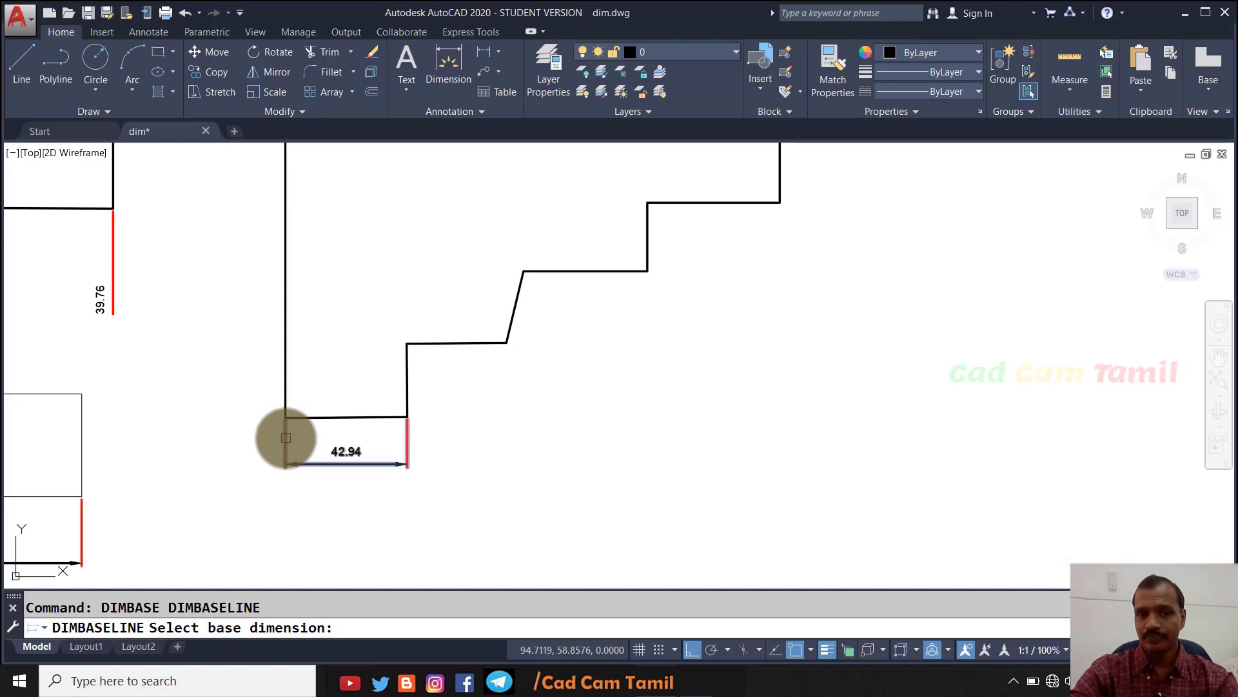
{"action": "left_click", "coordinate": [285, 438]}
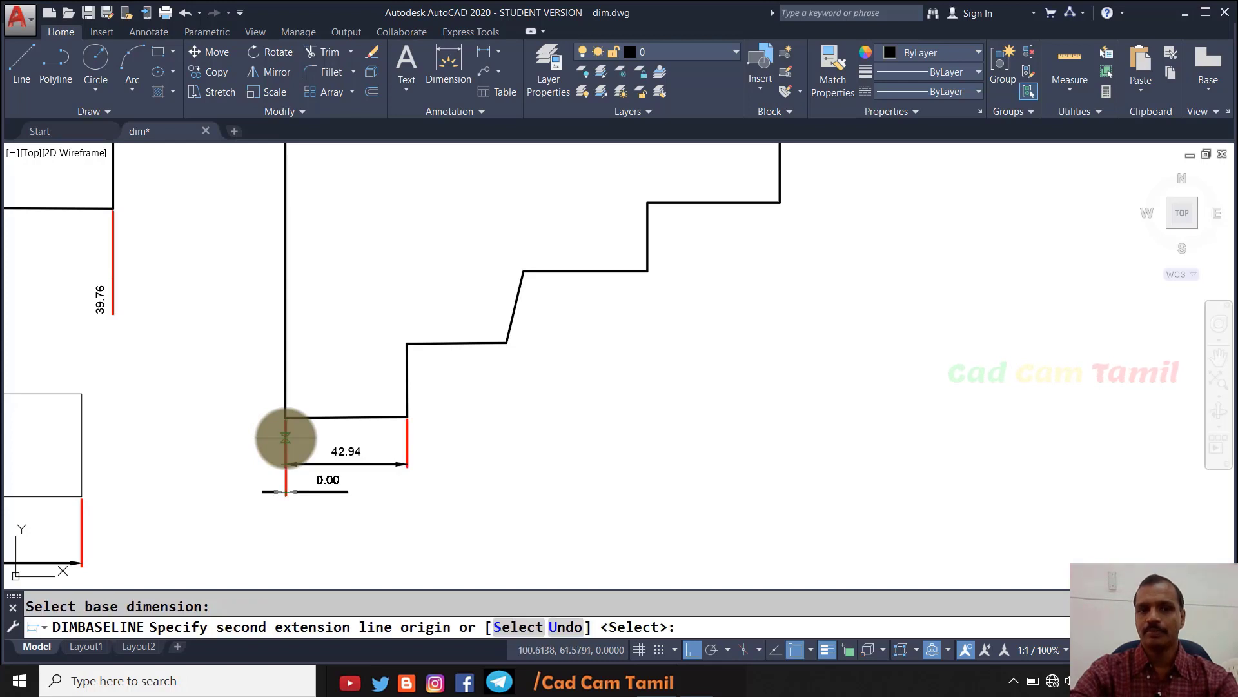
{"action": "left_click", "coordinate": [507, 342]}
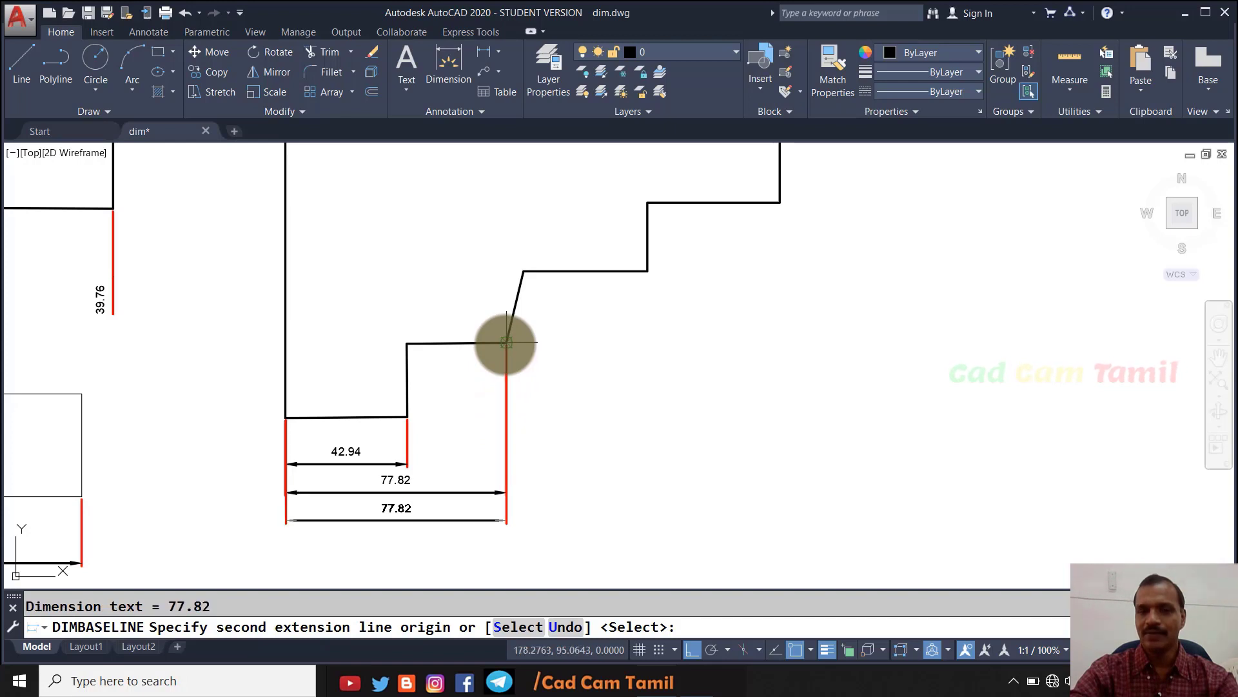
{"action": "left_click", "coordinate": [647, 271]}
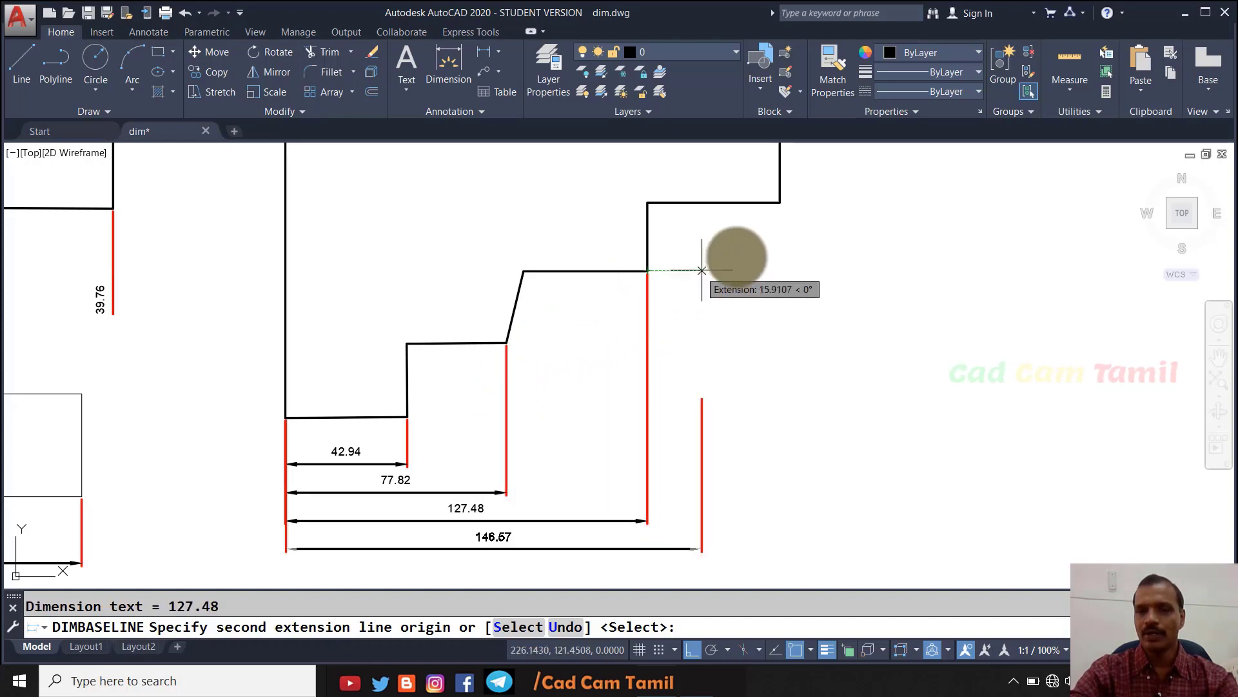
{"action": "left_click", "coordinate": [779, 202]}
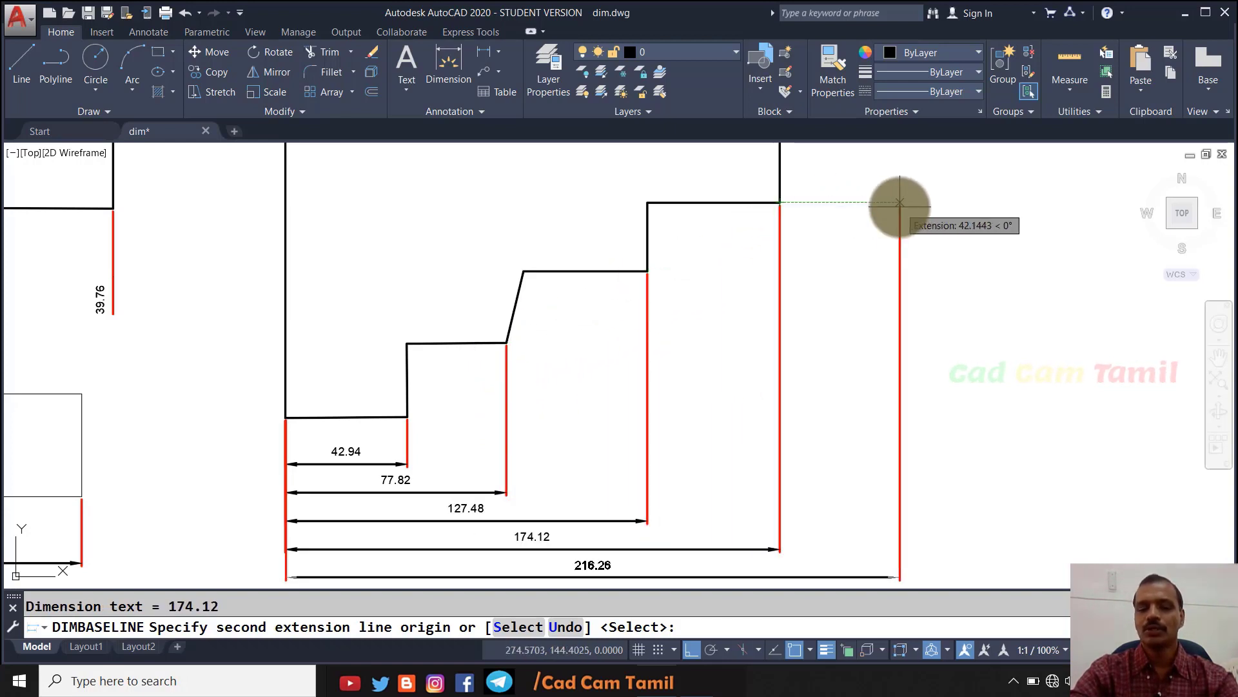
{"action": "key", "text": "Return"}
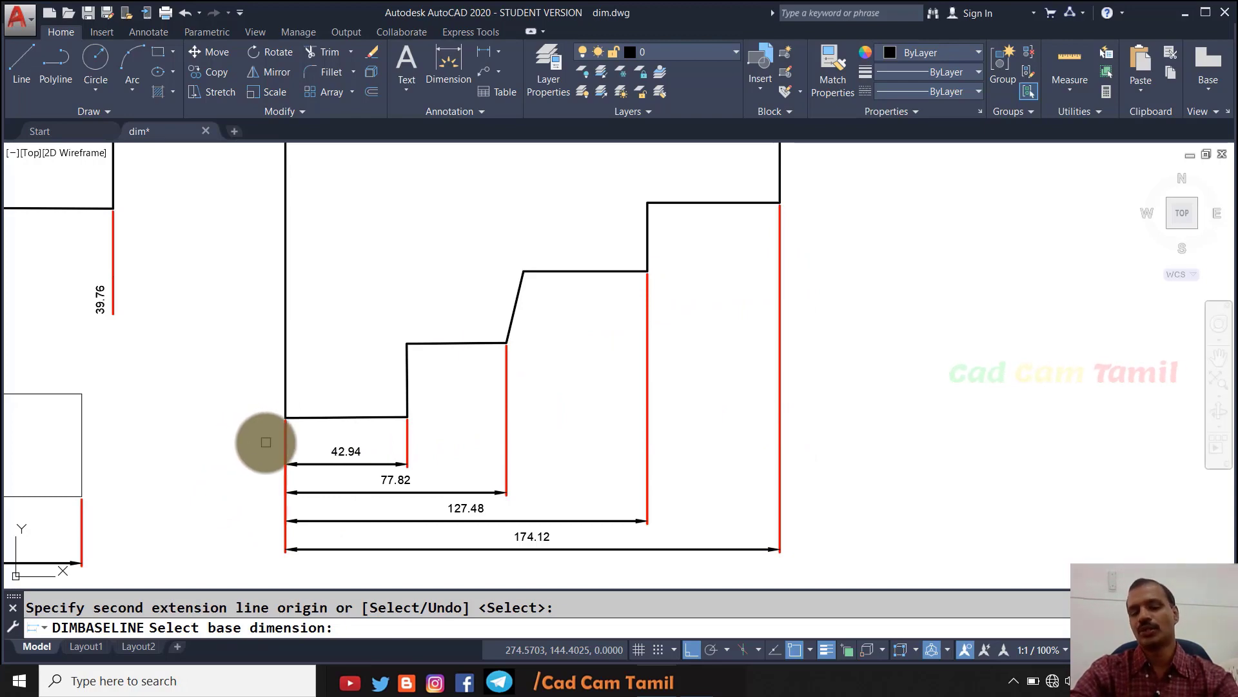
Step: Exit the command and crossing-select the three new baseline dimensions
{"action": "key", "text": "Escape"}
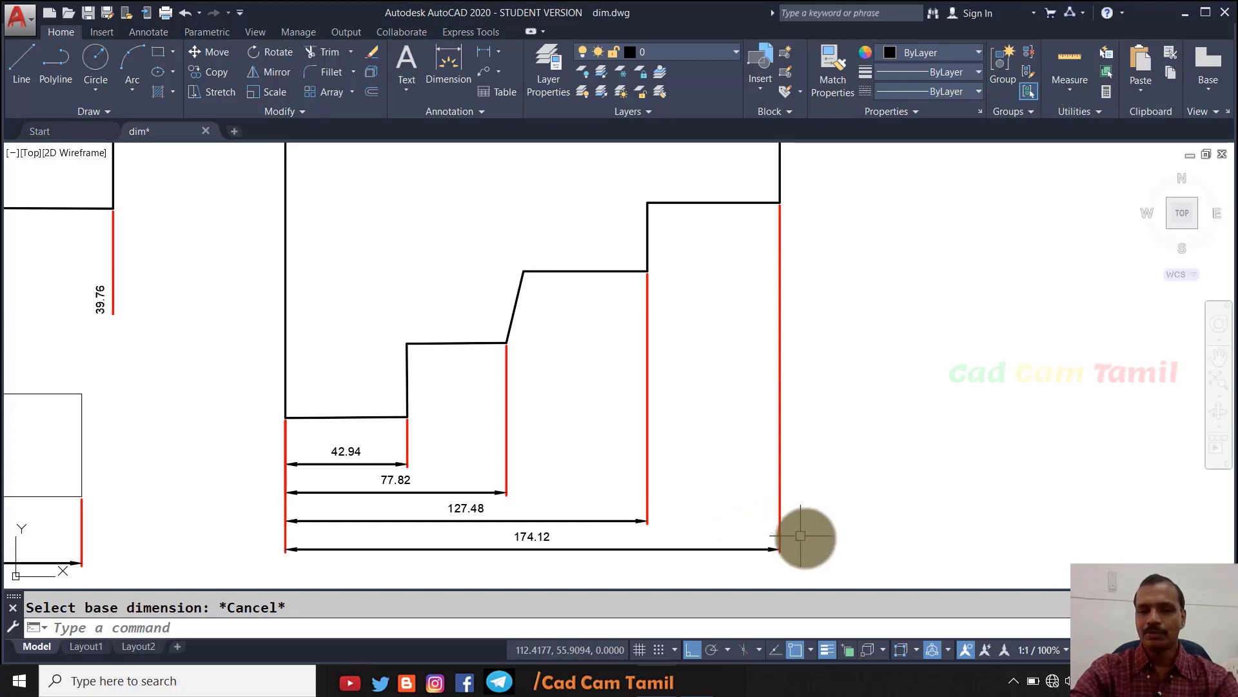
{"action": "left_click", "coordinate": [841, 546]}
{"action": "left_click", "coordinate": [536, 474]}
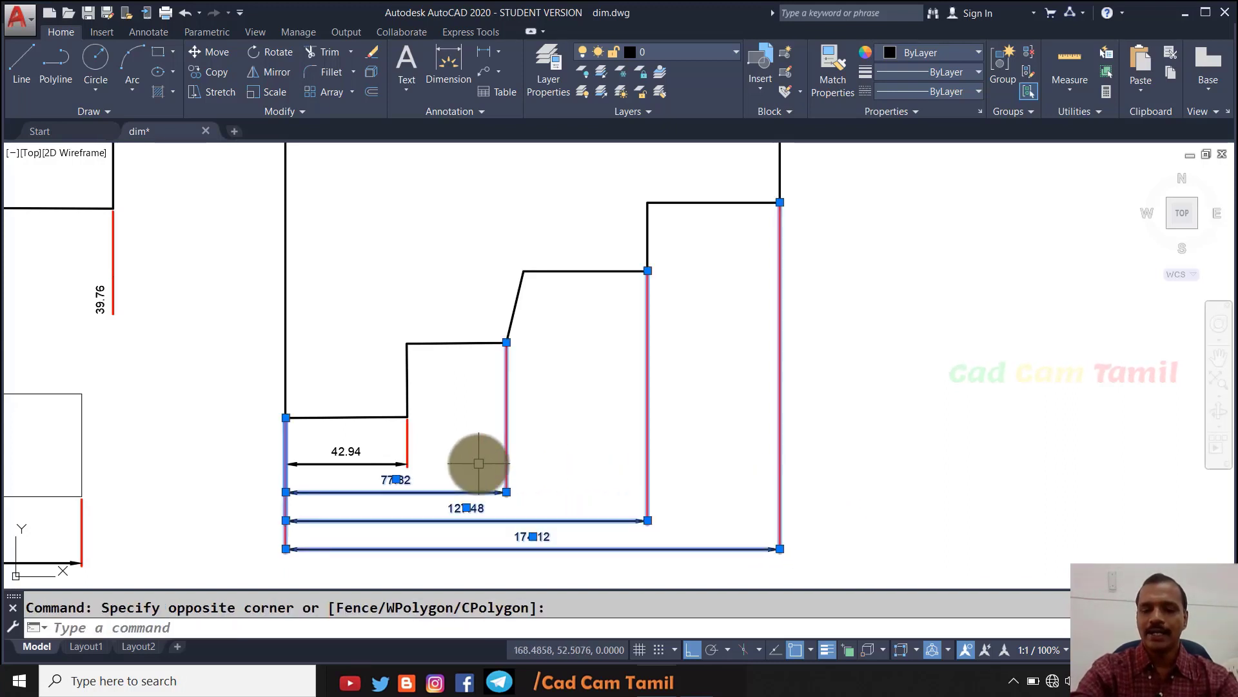
Step: Erase the baselines and chain 34.88, 6.05, 43.61 and 46.63 continued dimensions from 42.94
{"action": "key", "text": "Delete"}
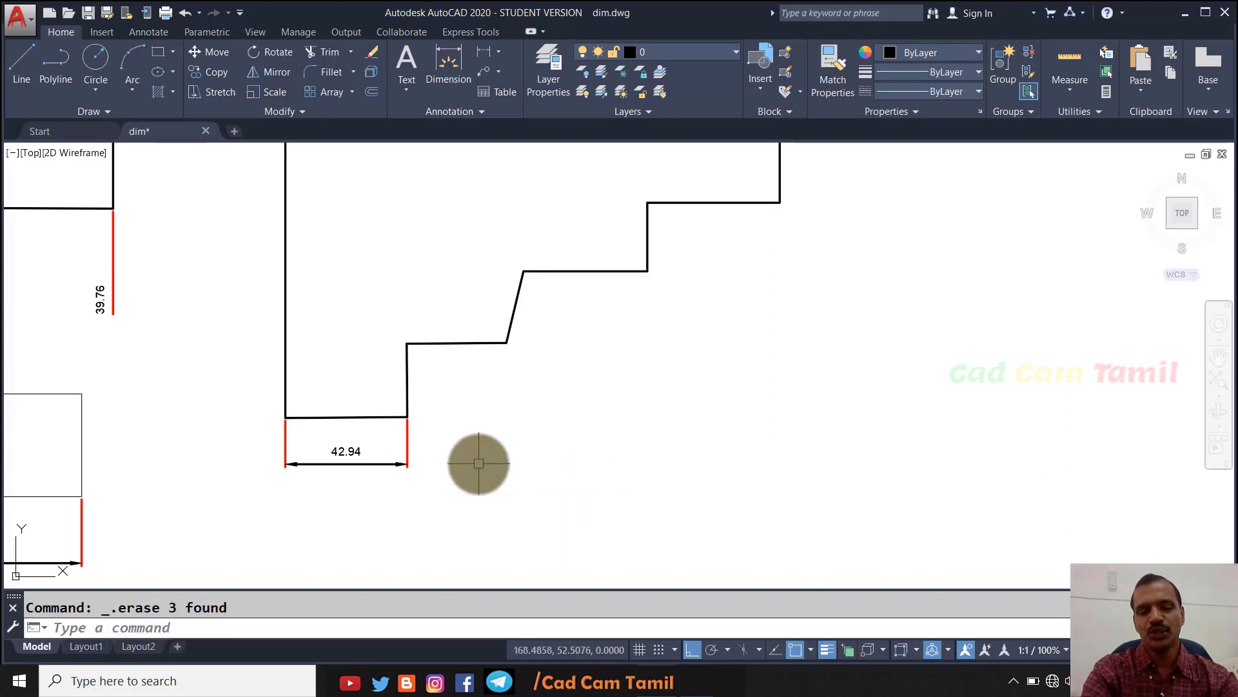
{"action": "type", "text": "dimcon"}
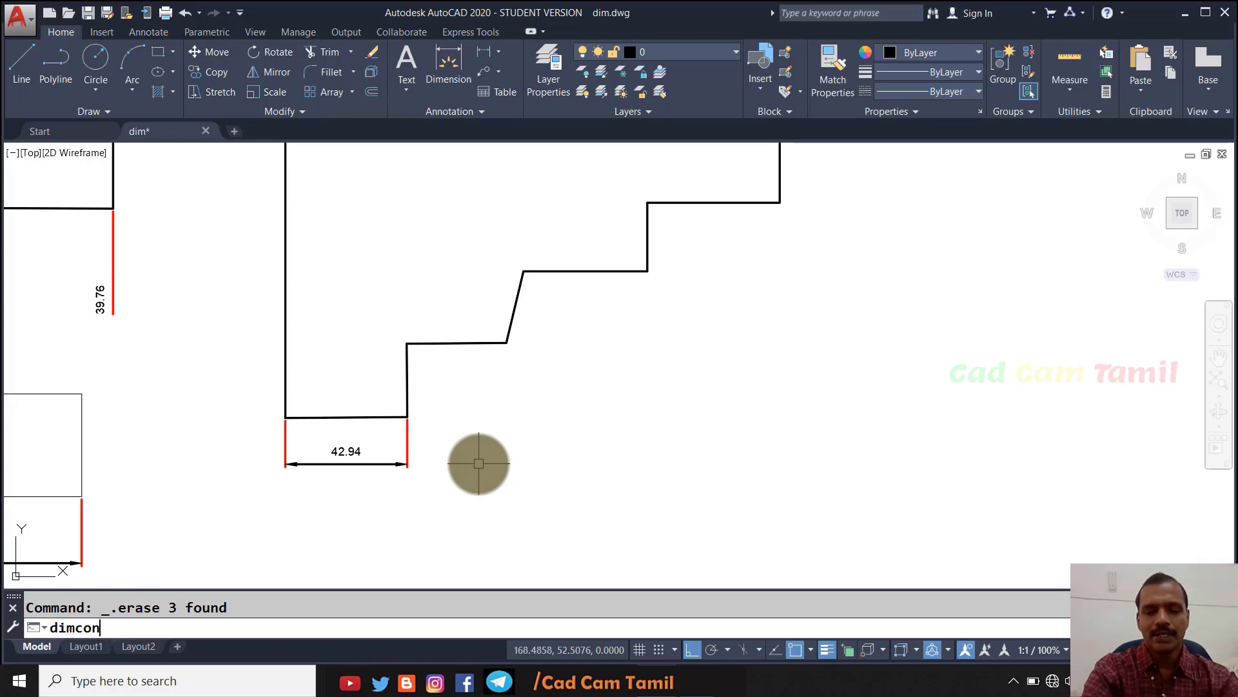
{"action": "type", "text": "tinue"}
{"action": "key", "text": "Return"}
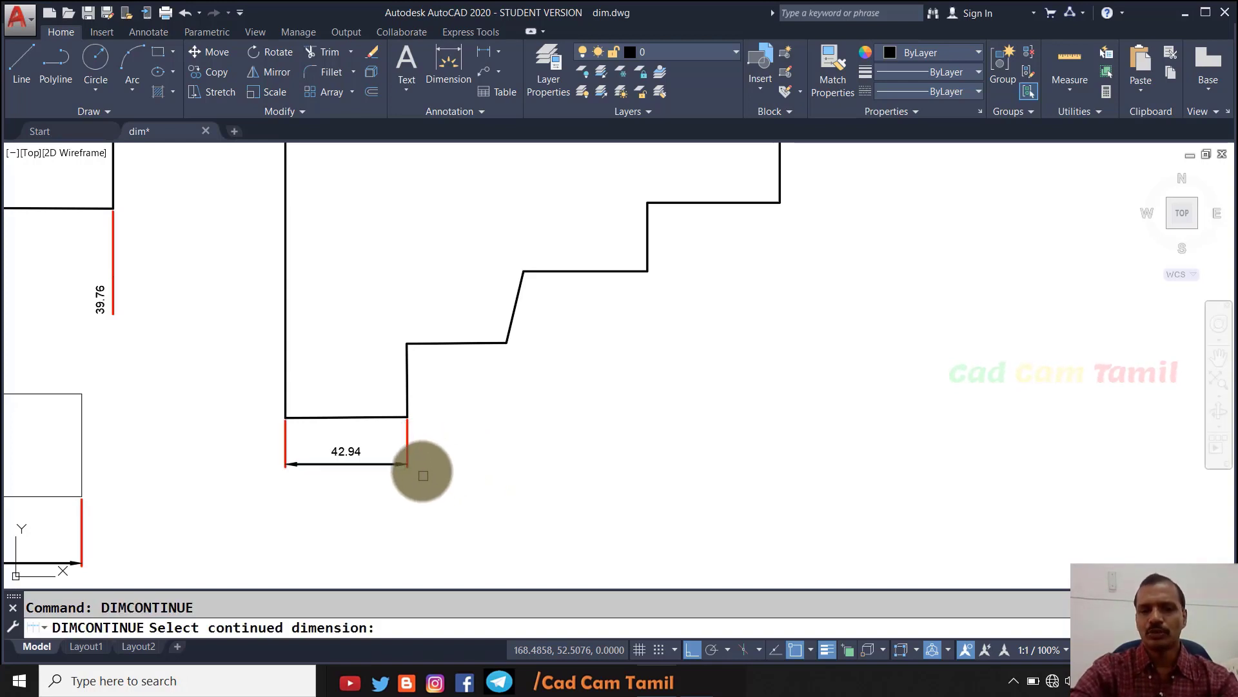
{"action": "left_click", "coordinate": [407, 443]}
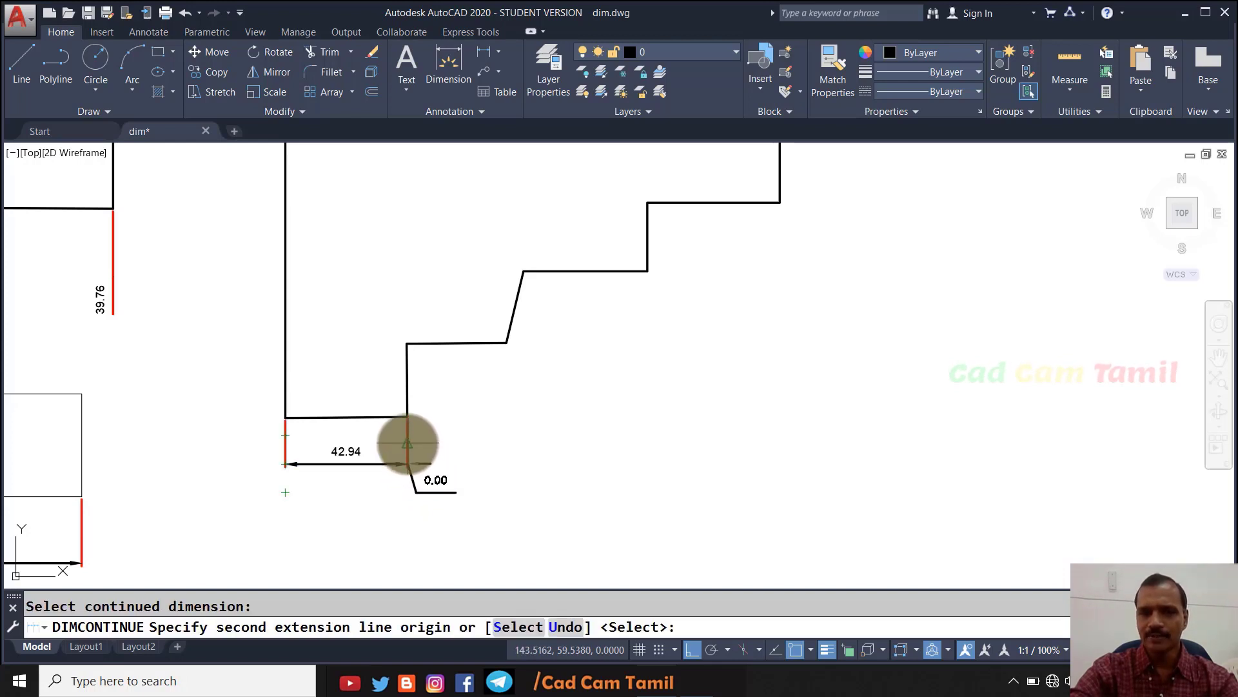
{"action": "left_click", "coordinate": [506, 342]}
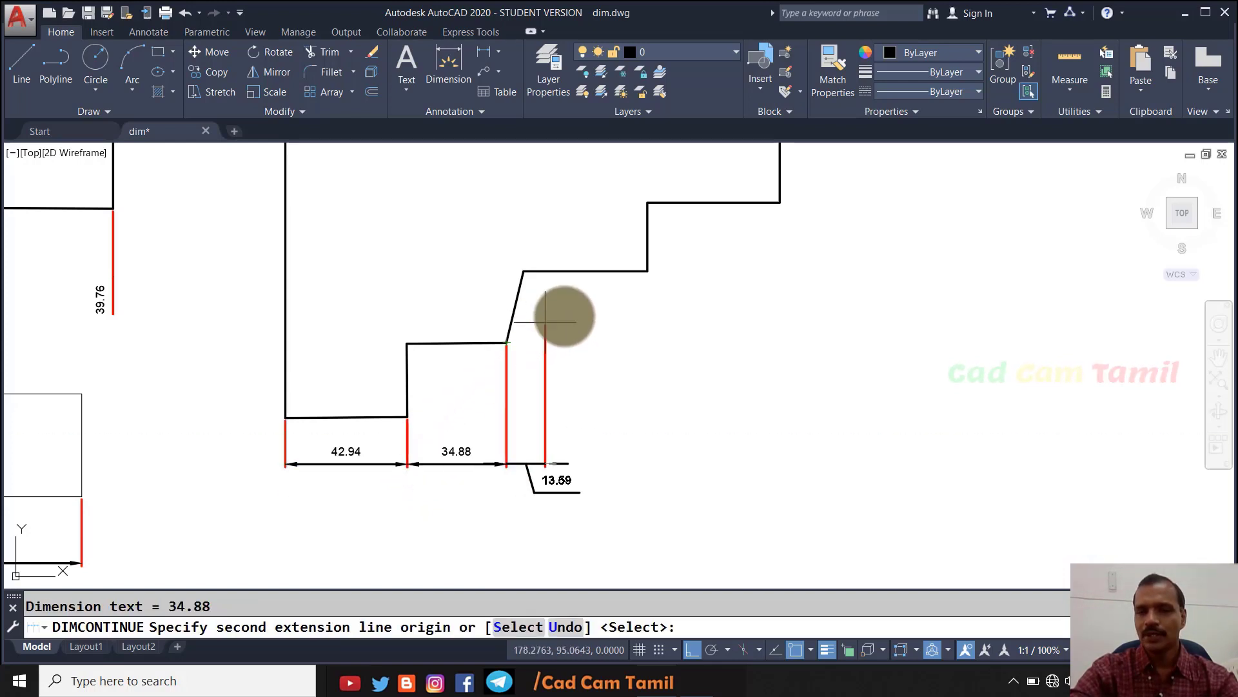
{"action": "left_click", "coordinate": [524, 271]}
{"action": "left_click", "coordinate": [648, 271]}
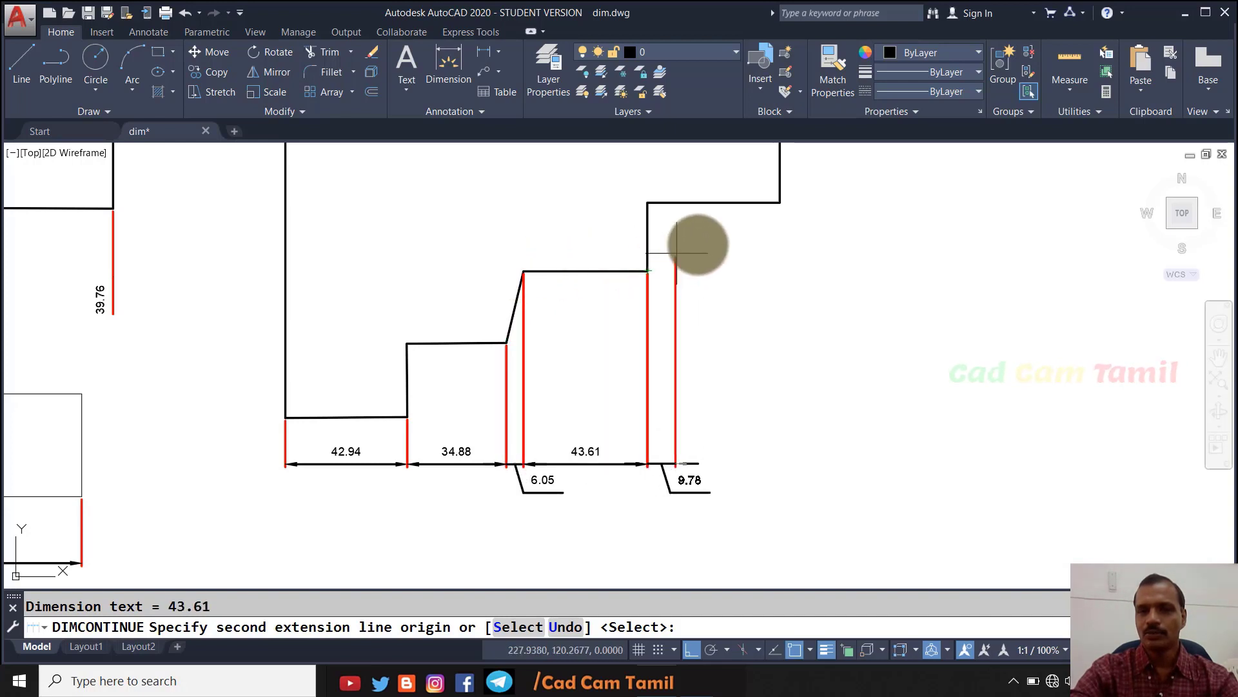
{"action": "left_click", "coordinate": [780, 204]}
{"action": "key", "text": "Return"}
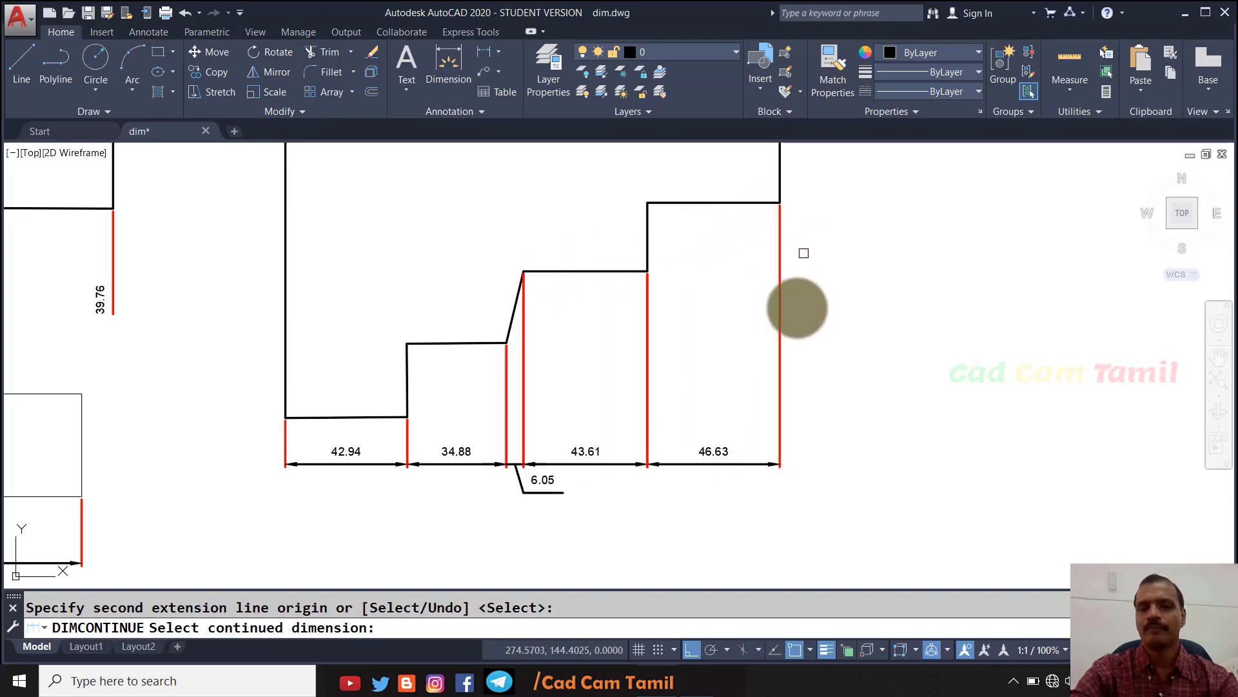
{"action": "key", "text": "Return"}
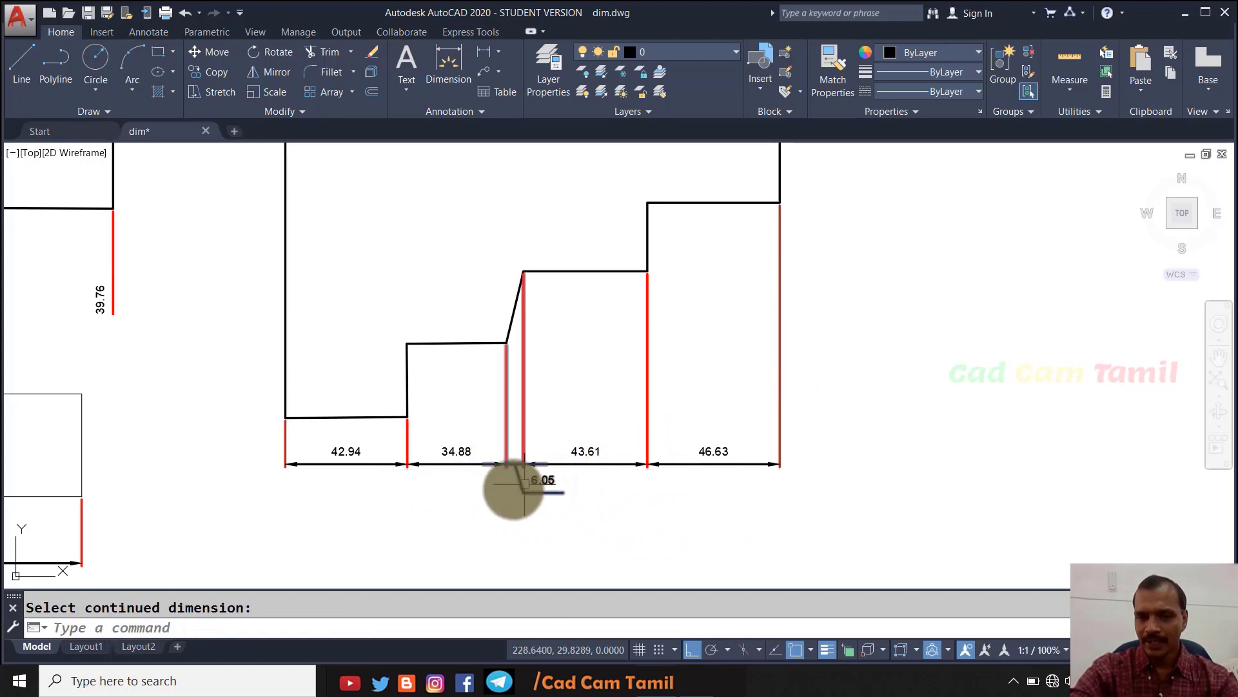
{"action": "scroll", "coordinate": [508, 481], "scroll_direction": "up", "scroll_amount": 2}
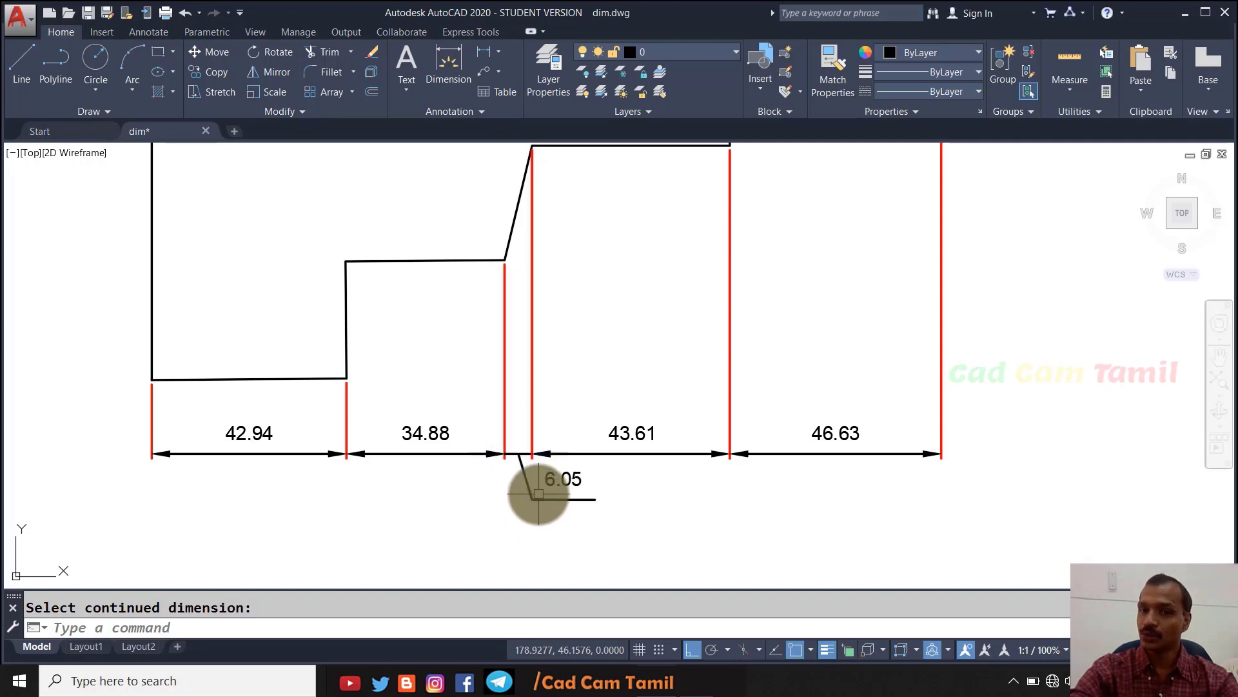
{"action": "scroll", "coordinate": [538, 494], "scroll_direction": "down", "scroll_amount": 2}
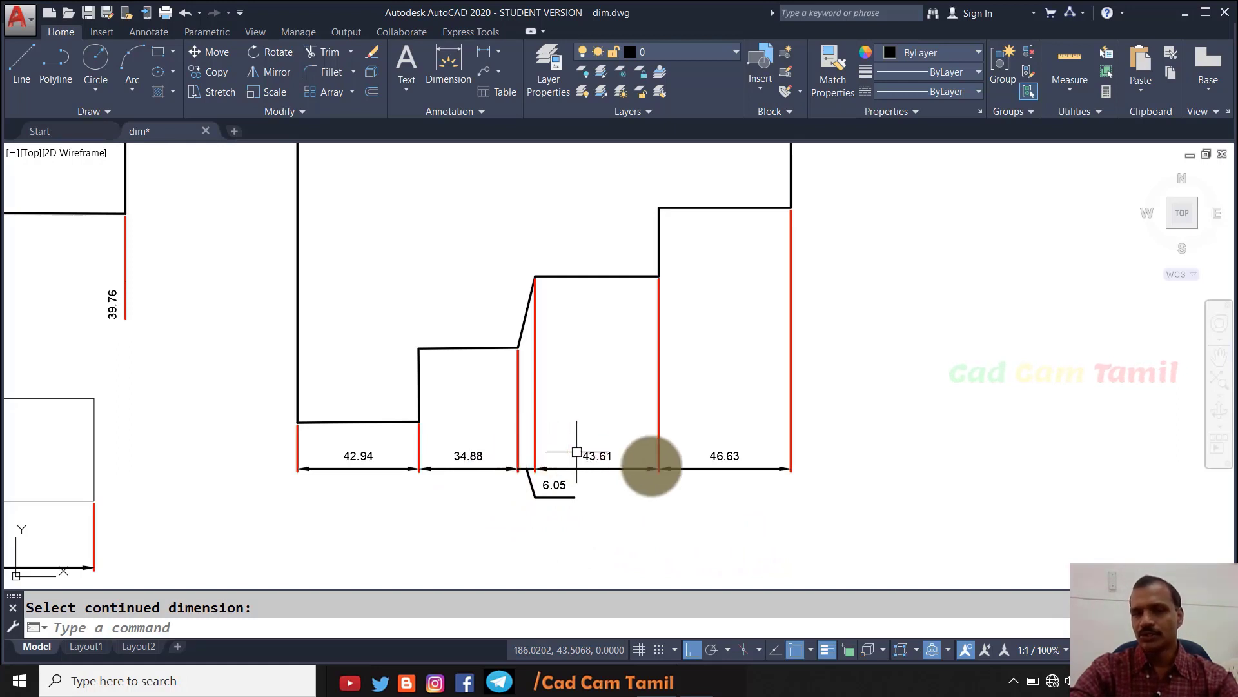
Step: Drag the 174.12 dimension text to a spot near the left end
{"action": "left_click", "coordinate": [849, 500]}
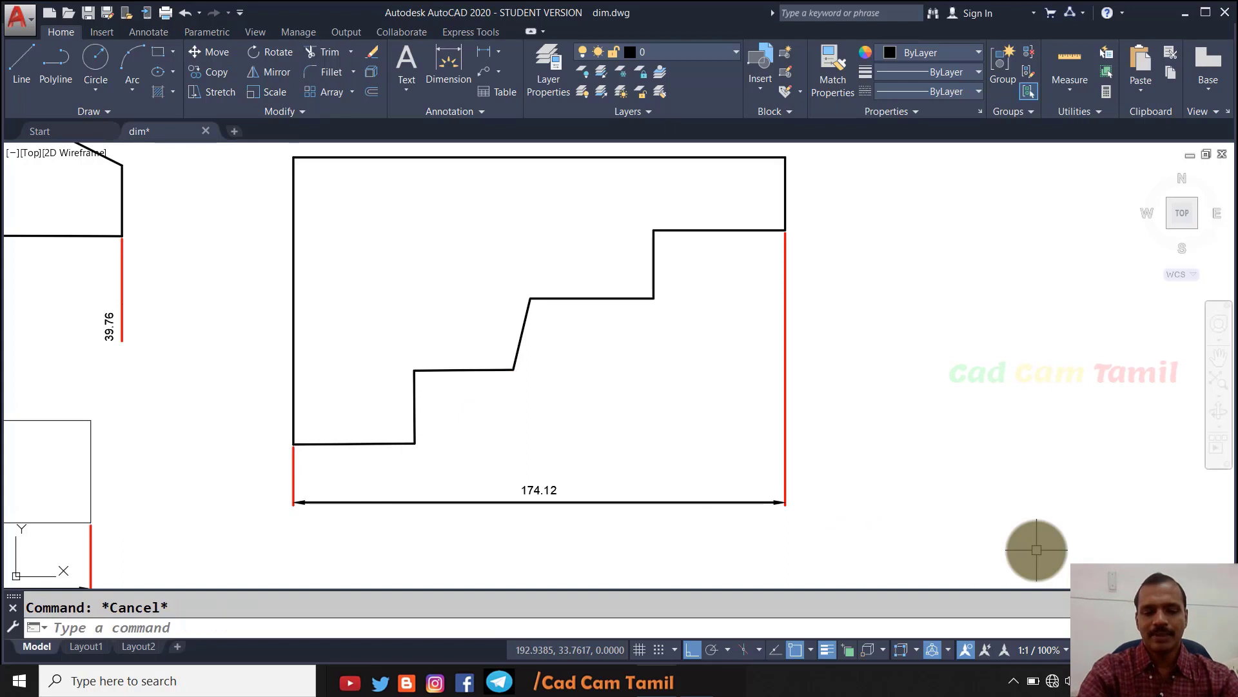
{"action": "type", "text": "d"}
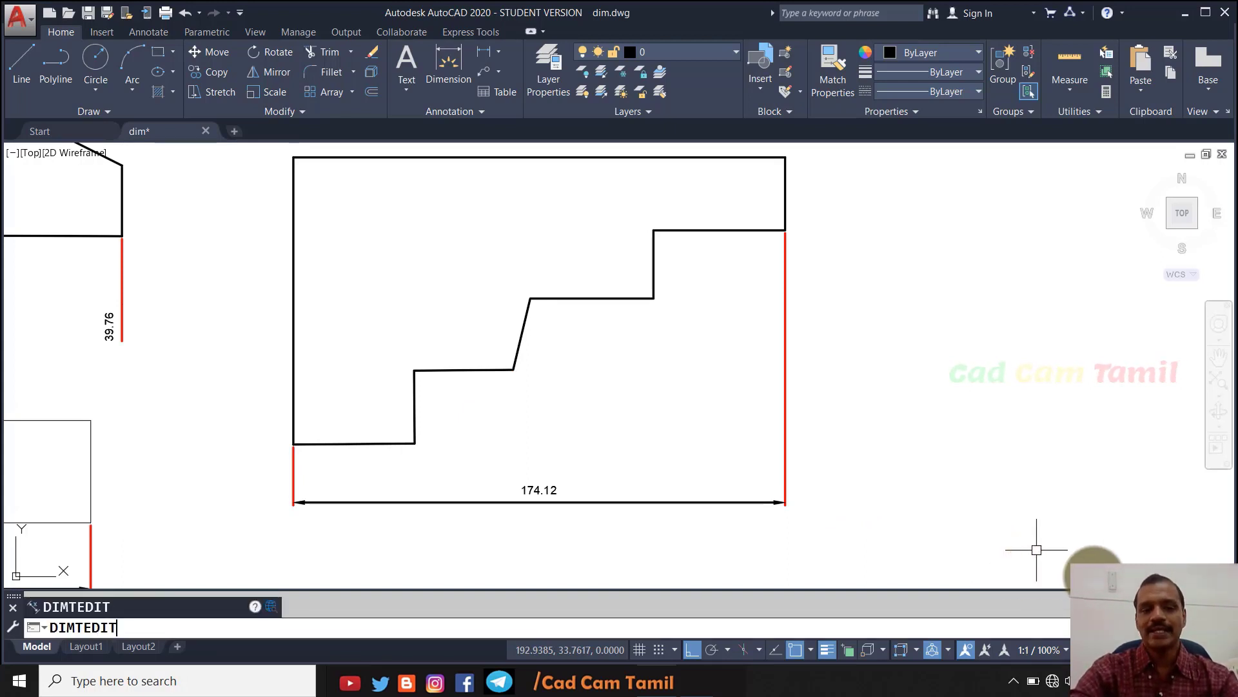
{"action": "key", "text": "Return"}
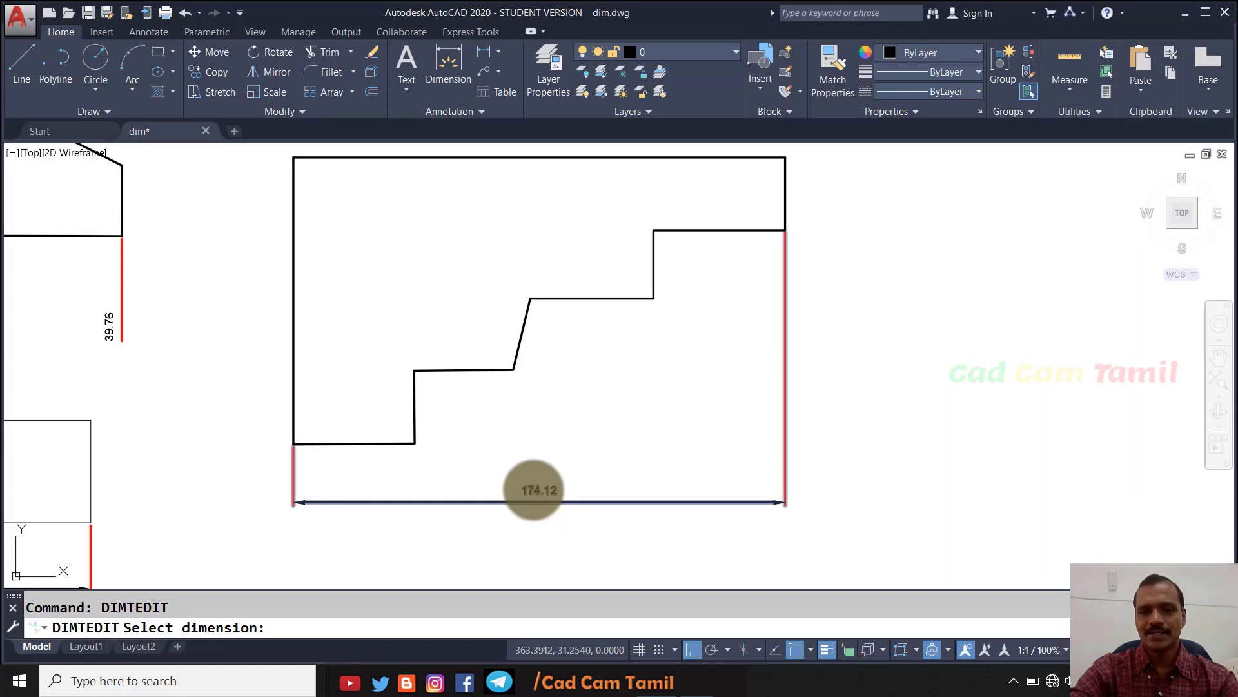
{"action": "left_click", "coordinate": [534, 498]}
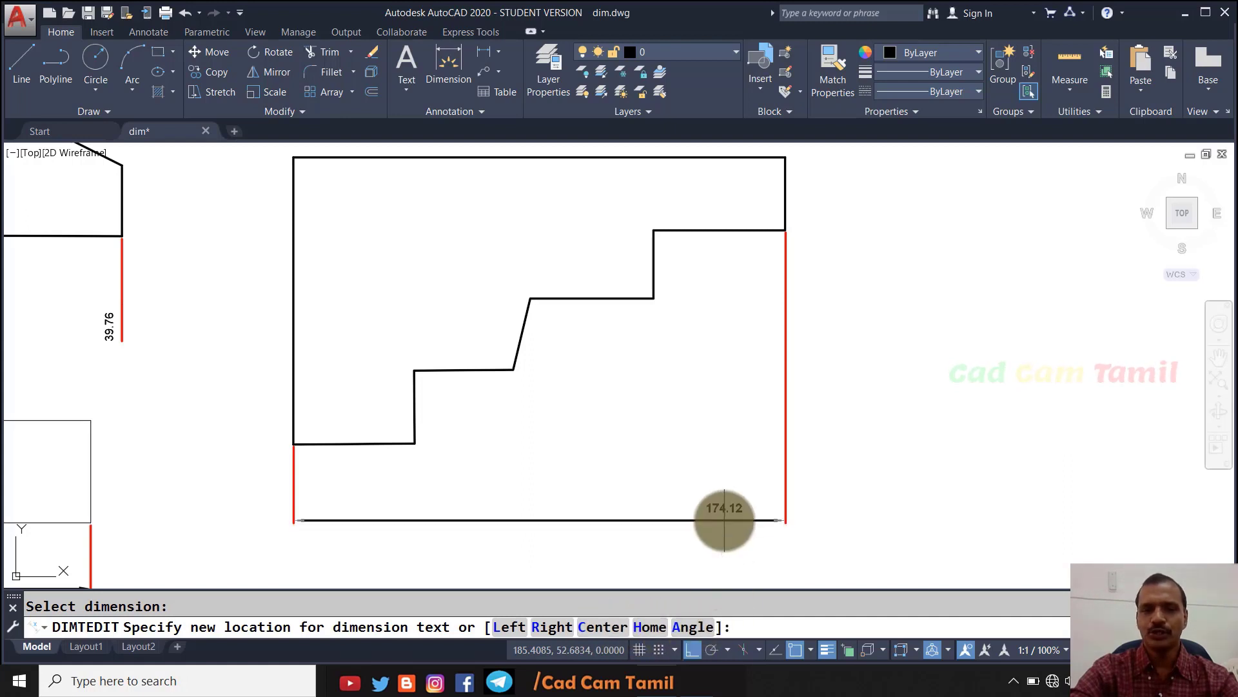
{"action": "left_click", "coordinate": [339, 515]}
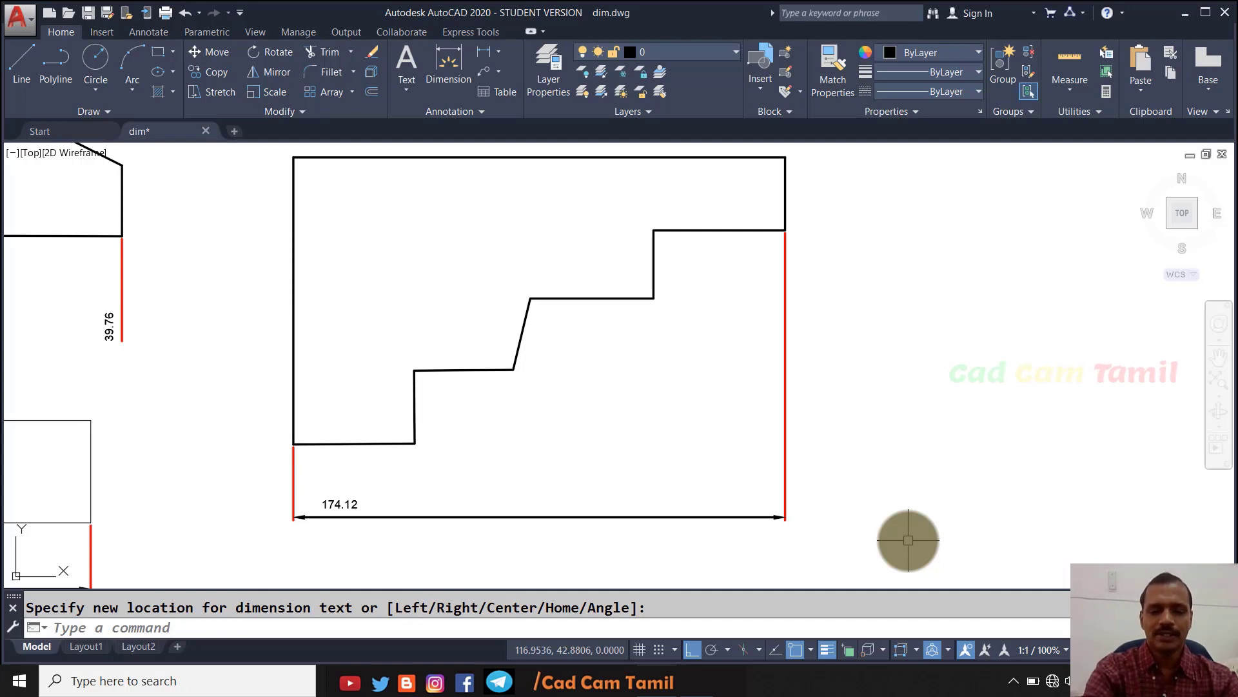
Step: Return the 174.12 text to its default position
{"action": "type", "text": "dimtedit"}
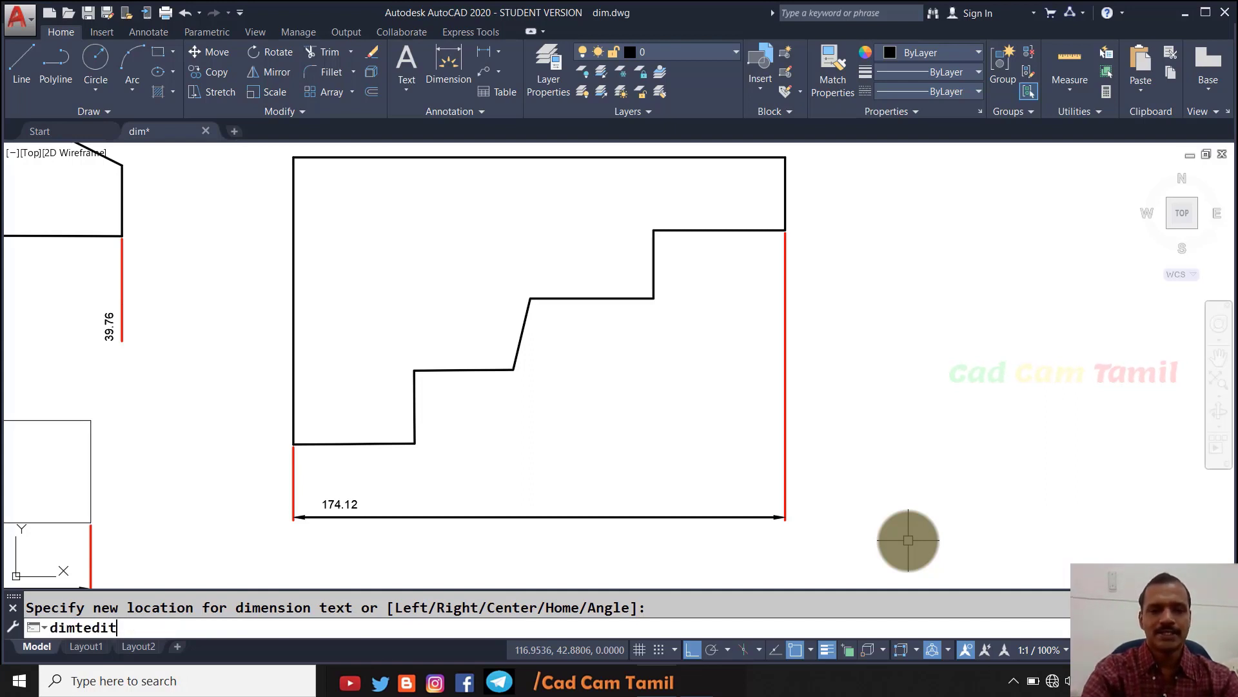
{"action": "key", "text": "Return"}
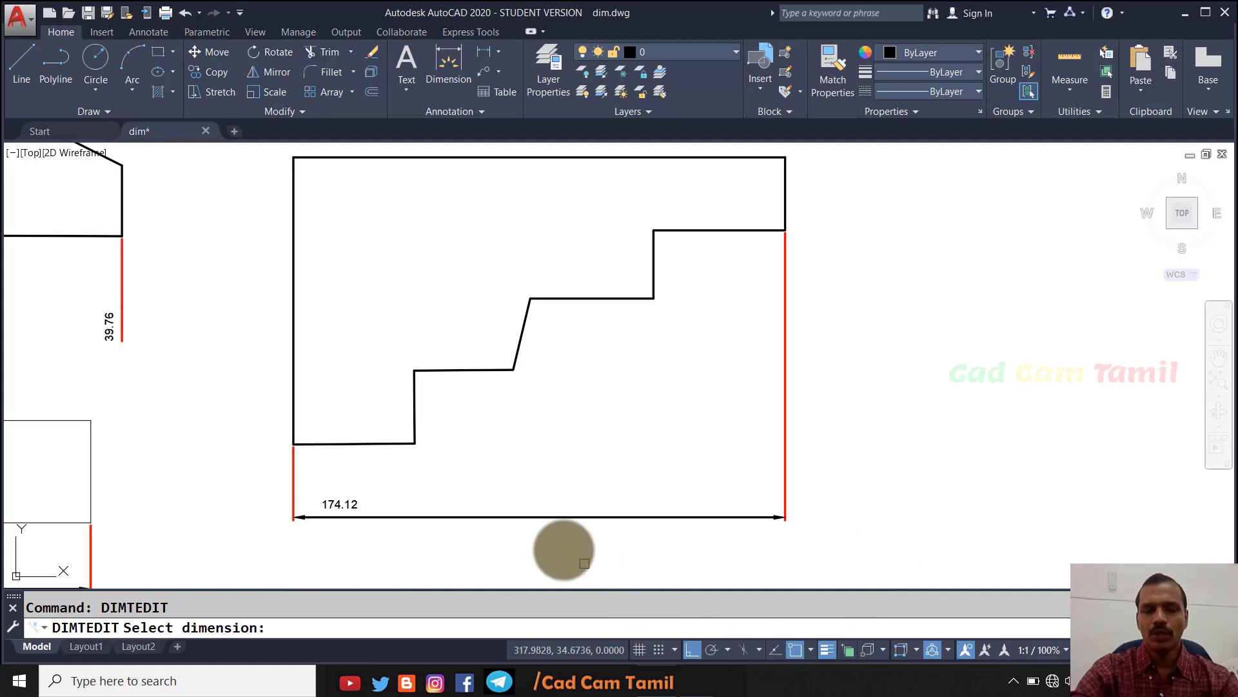
{"action": "left_click", "coordinate": [333, 508]}
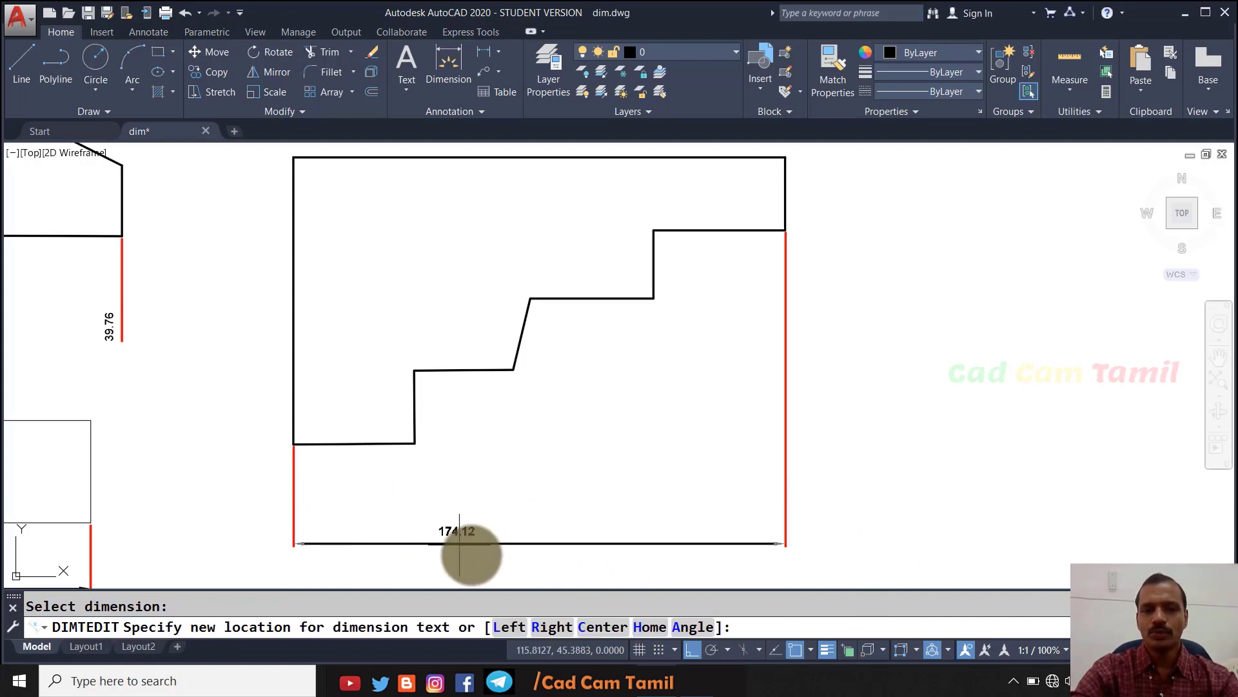
{"action": "left_click", "coordinate": [641, 629]}
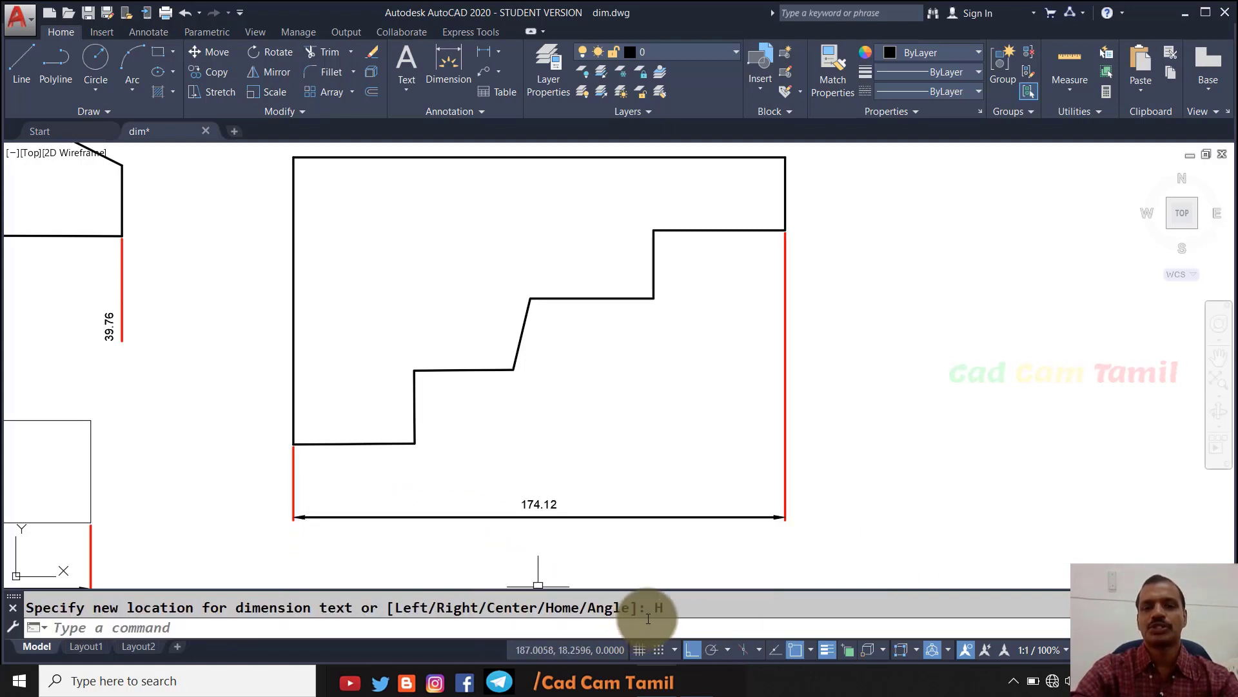
Step: Move the 174.12 text to the right end, then to the left end
{"action": "key", "text": "Return"}
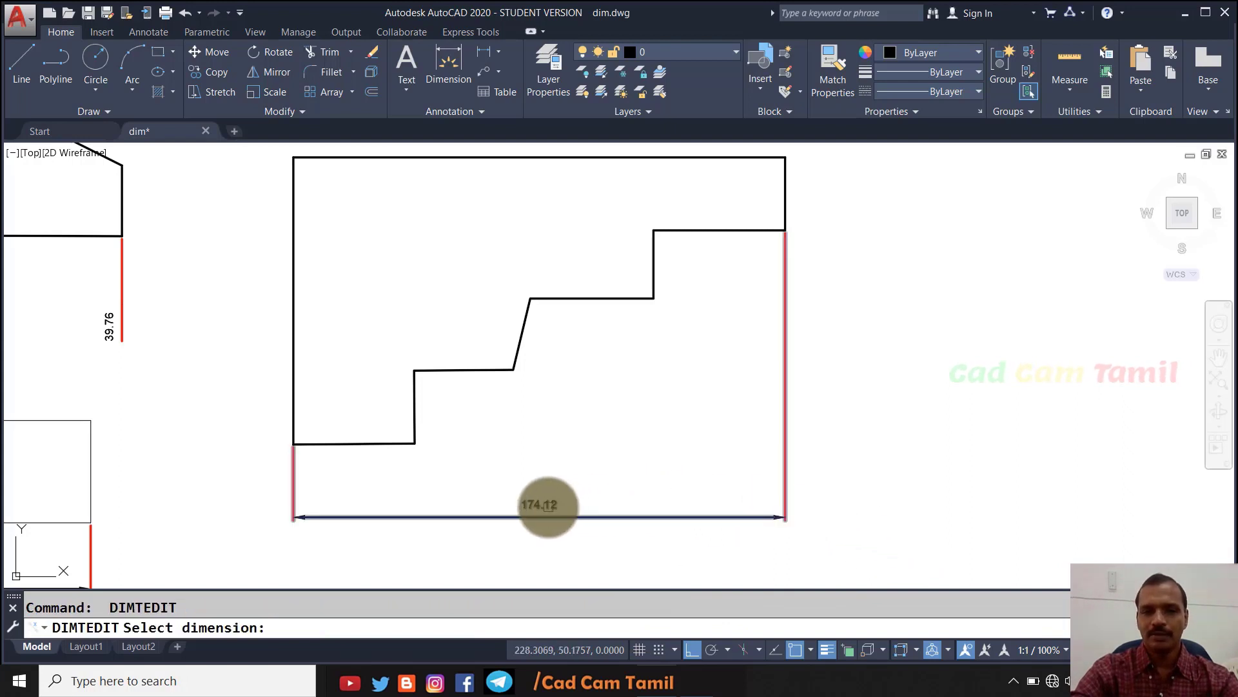
{"action": "left_click", "coordinate": [545, 506]}
{"action": "type", "text": "r"}
{"action": "key", "text": "Return"}
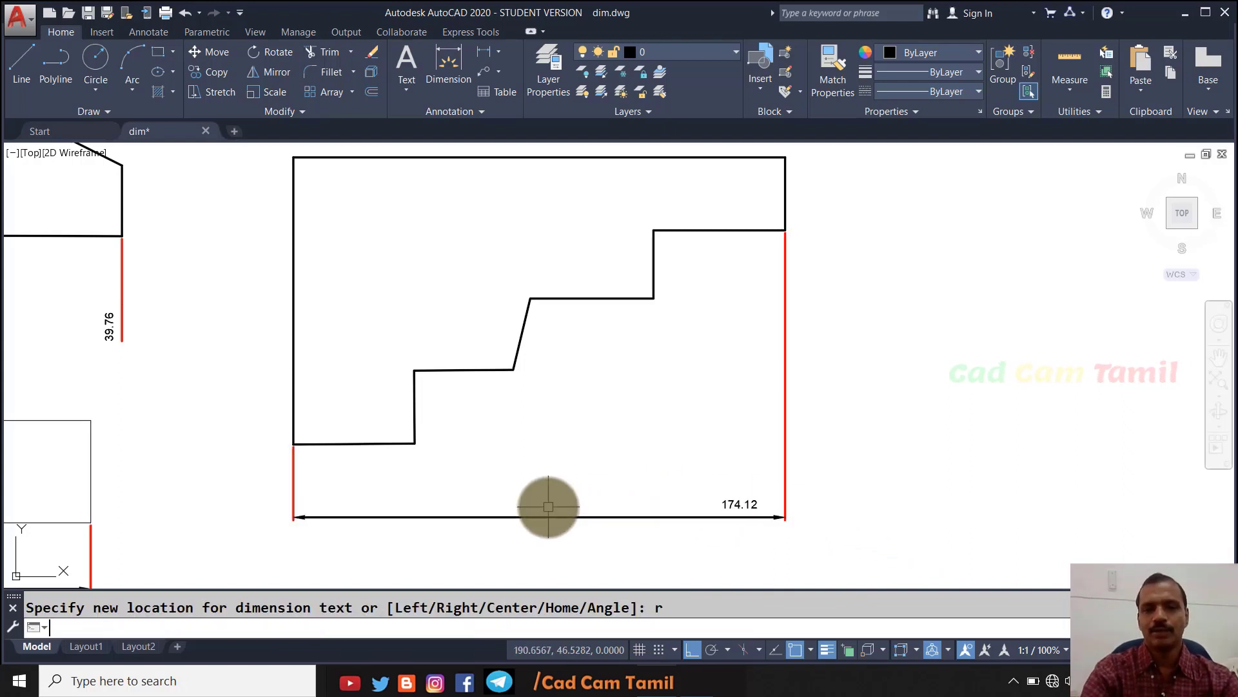
{"action": "key", "text": "Return"}
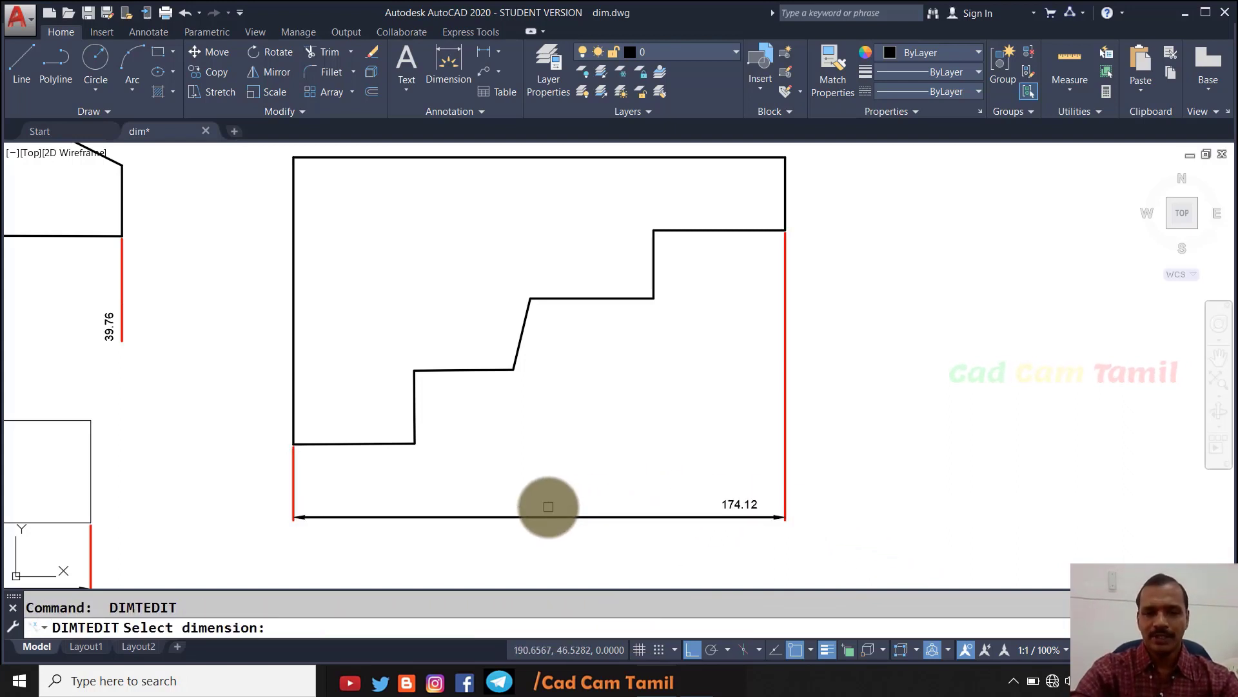
{"action": "left_click", "coordinate": [555, 516]}
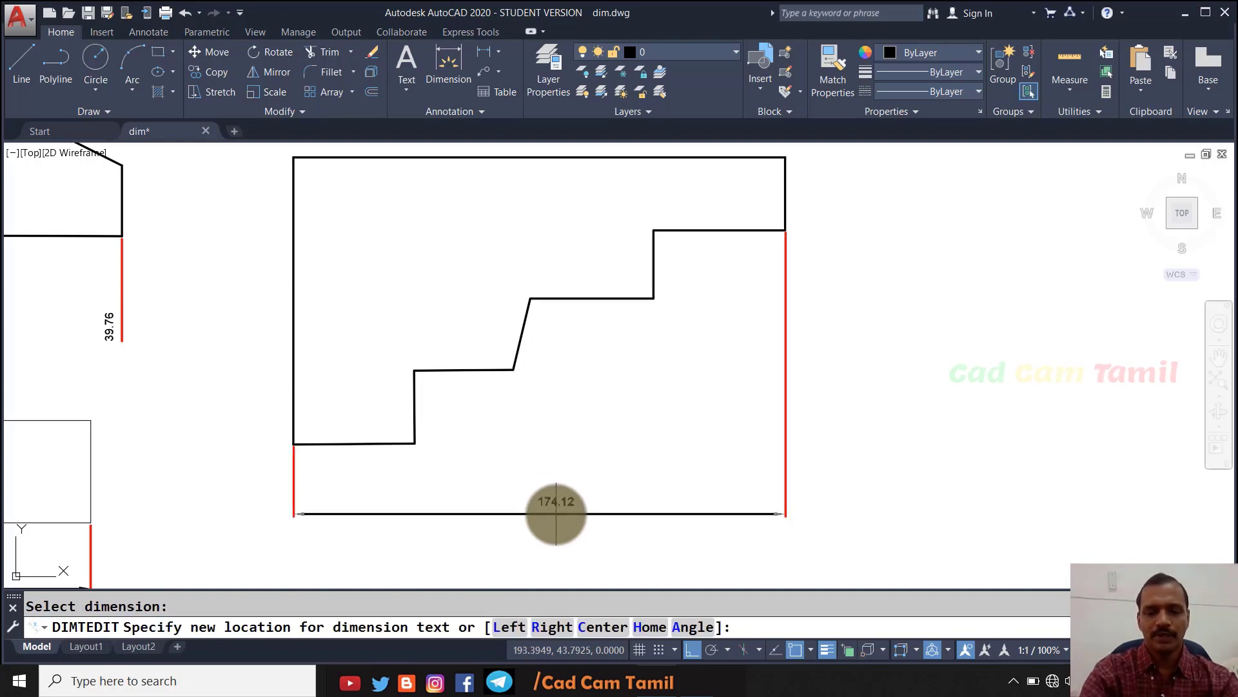
{"action": "type", "text": "l"}
{"action": "key", "text": "Return"}
Step: Centre the 174.12 text on its dimension line
{"action": "key", "text": "Return"}
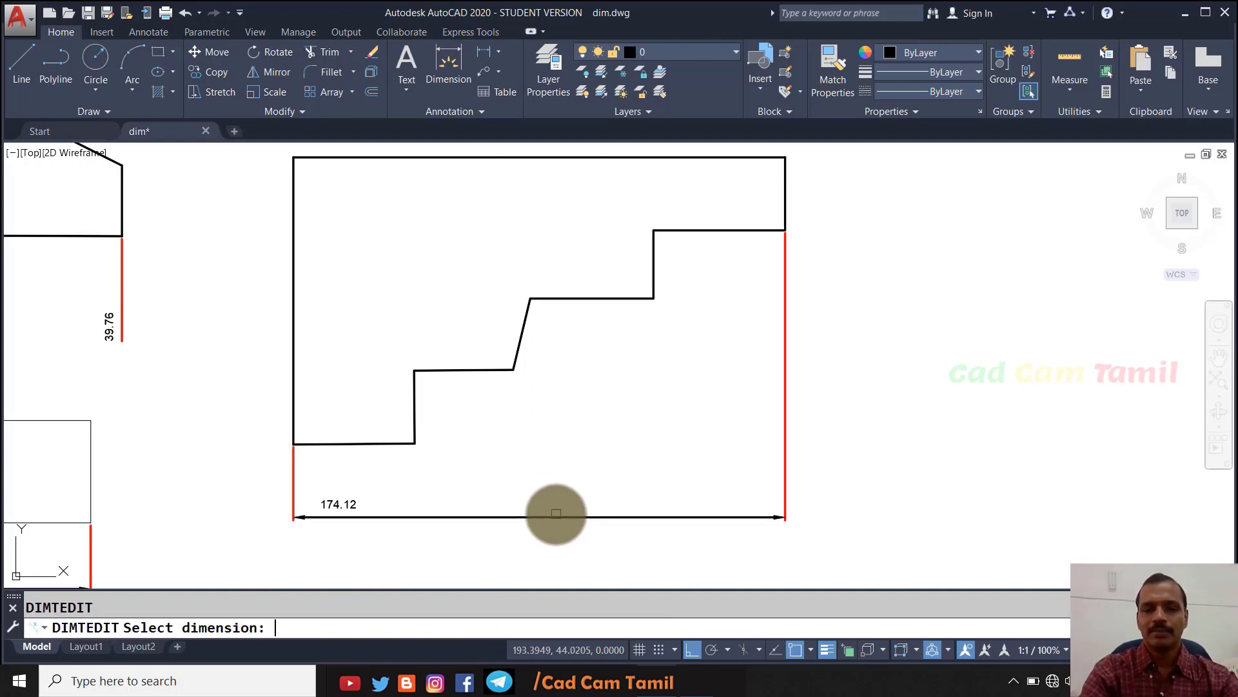
{"action": "type", "text": "c"}
{"action": "key", "text": "Return"}
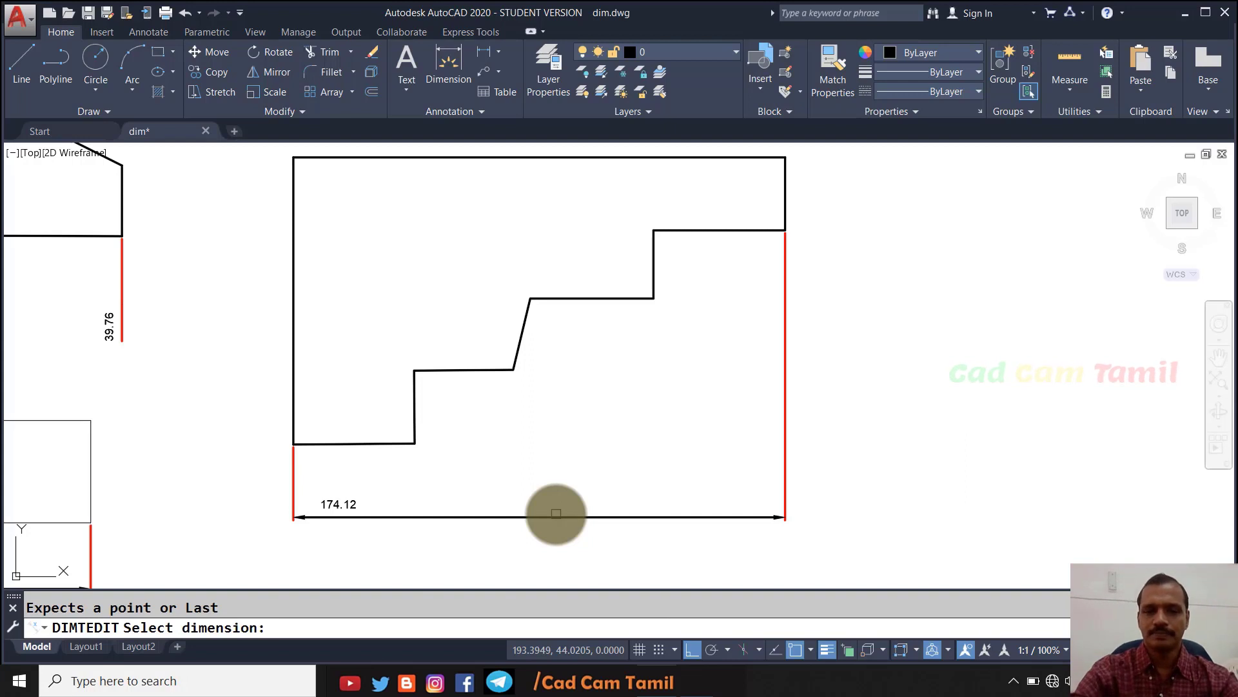
{"action": "left_click", "coordinate": [556, 514]}
{"action": "type", "text": "c"}
{"action": "key", "text": "Return"}
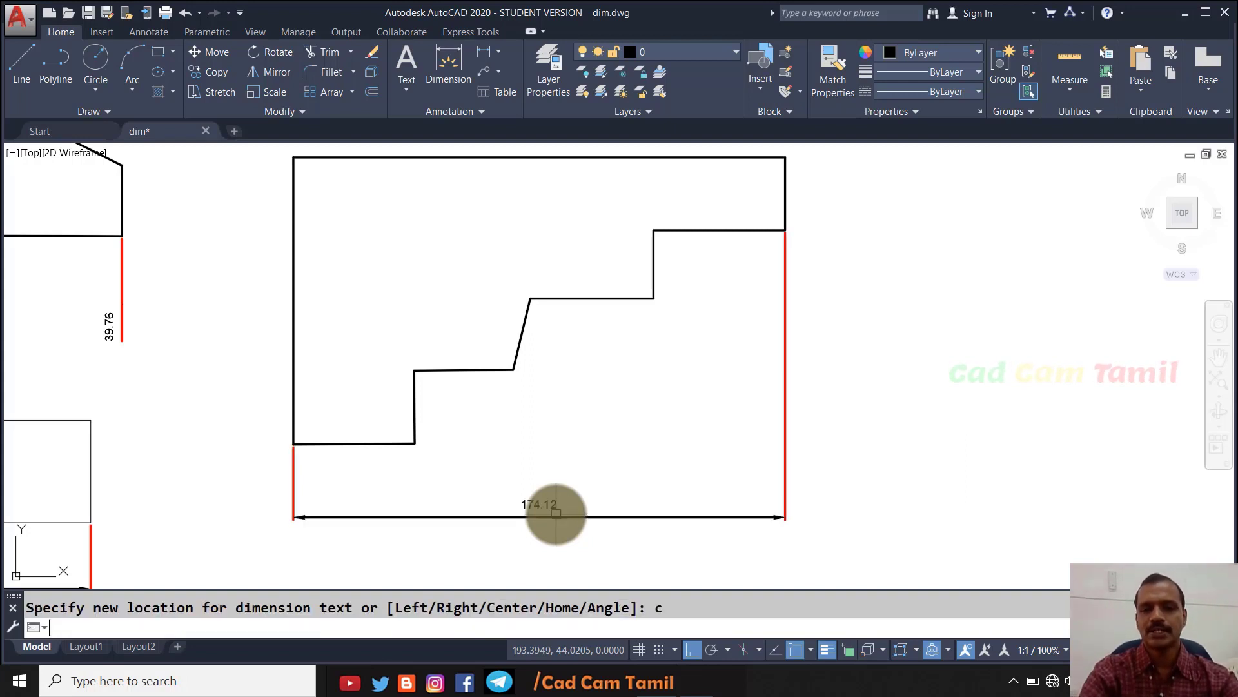
Step: Rotate the 174.12 dimension text to a 30° angle
{"action": "key", "text": "Return"}
{"action": "left_click", "coordinate": [556, 513]}
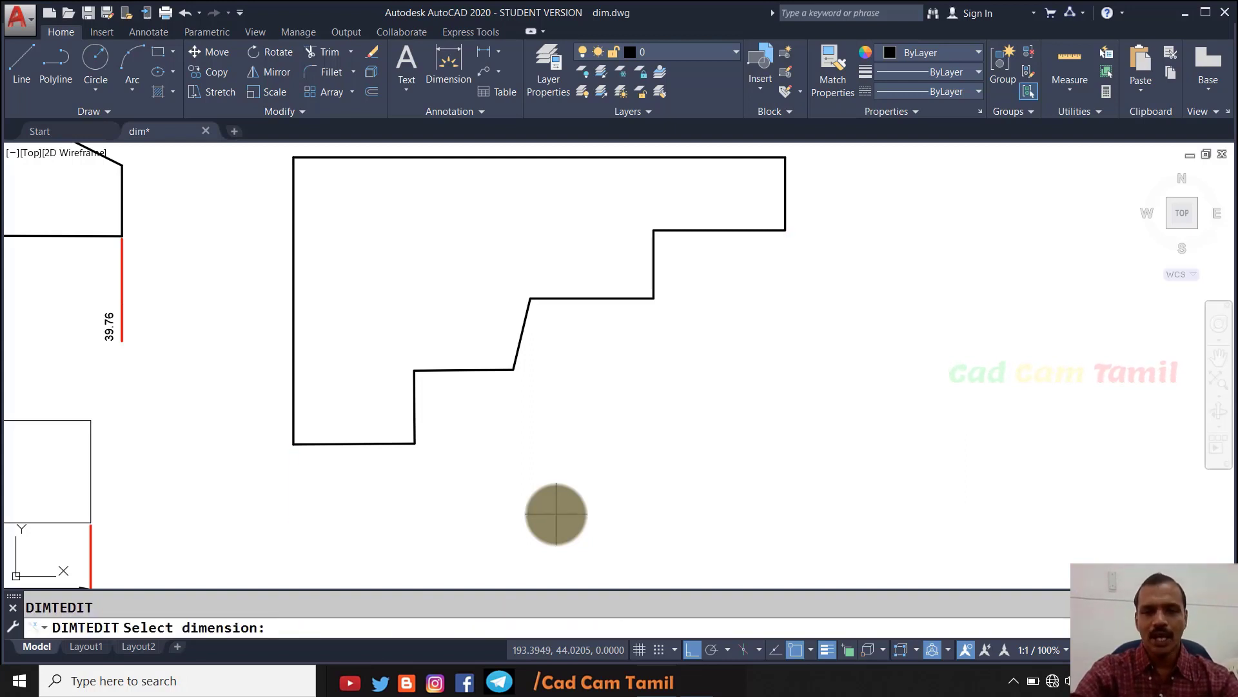
{"action": "type", "text": "a"}
{"action": "key", "text": "Return"}
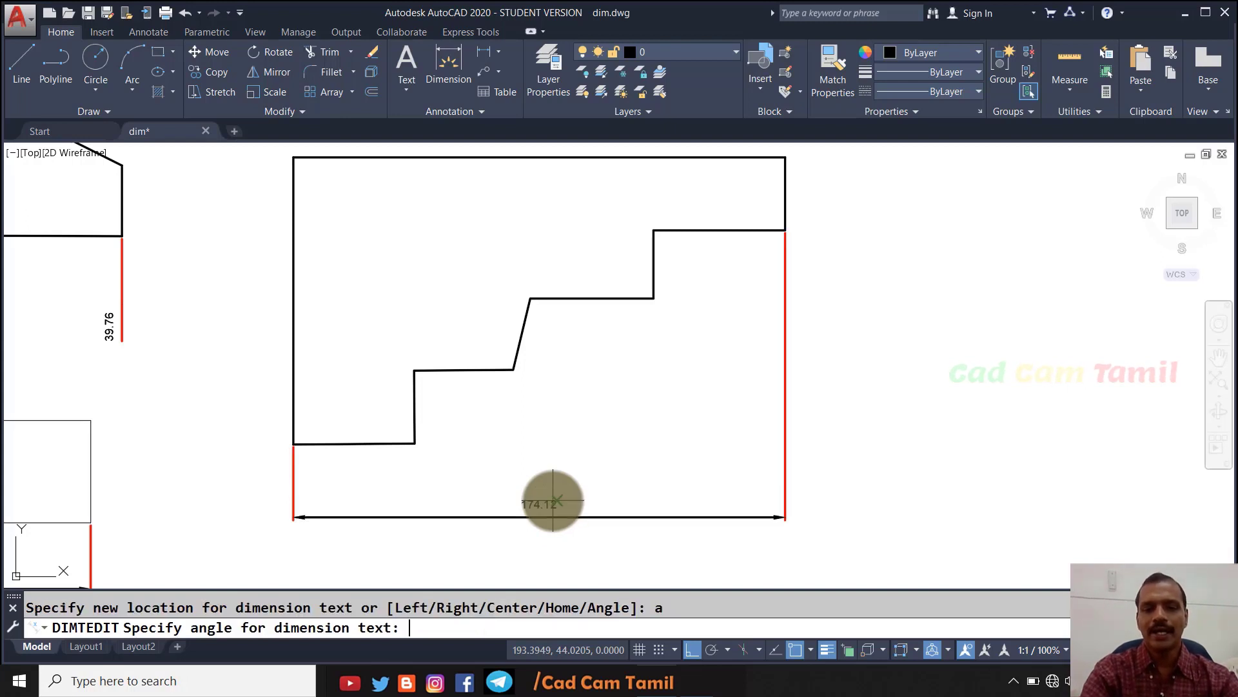
{"action": "type", "text": "0"}
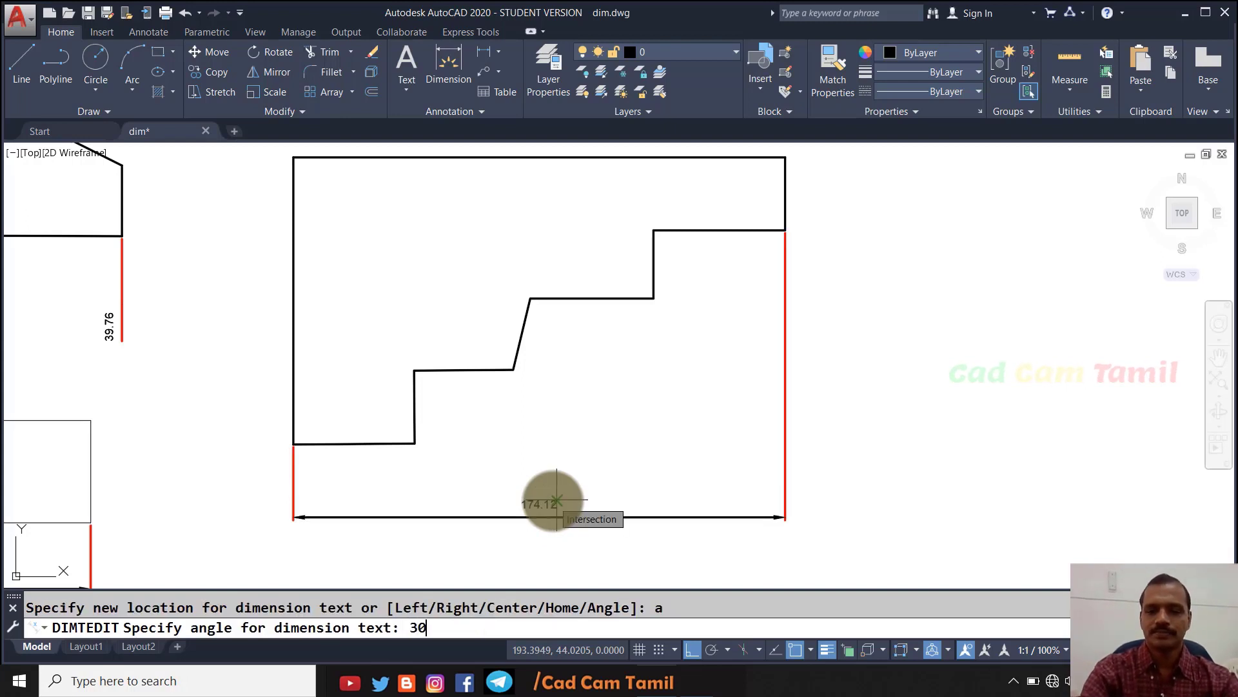
{"action": "key", "text": "Return"}
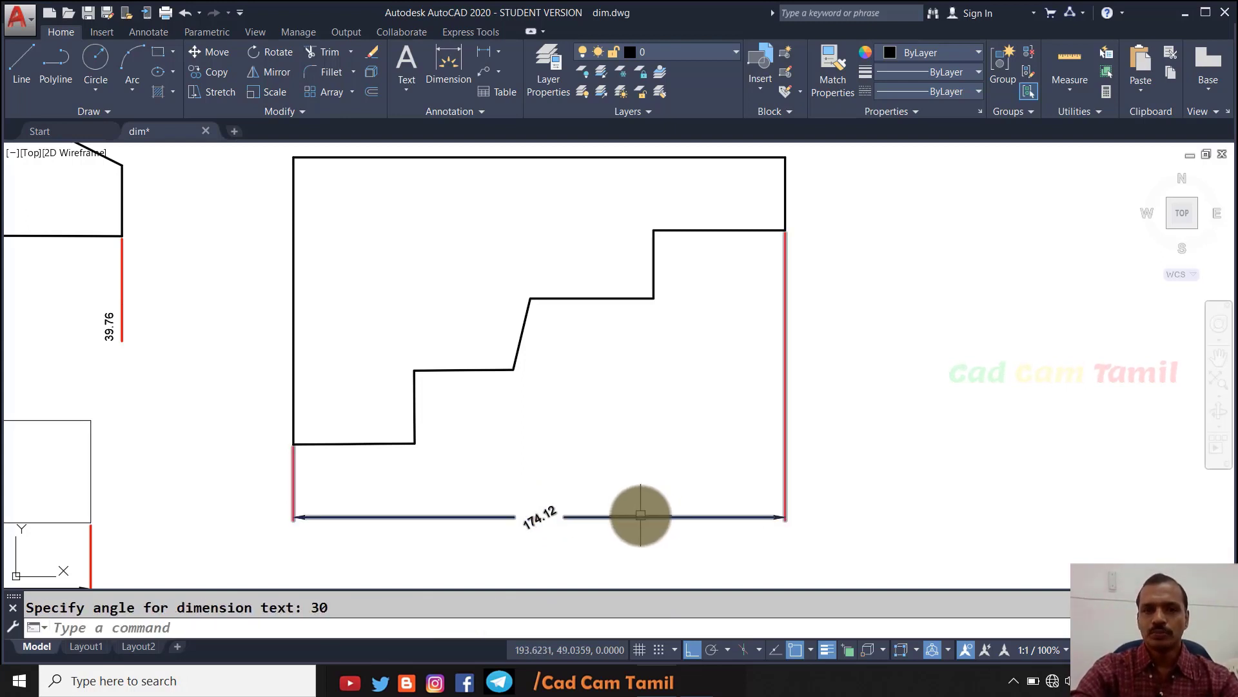
Step: Restore the rotated 174.12 text to its home position with DIMTEDIT Home
{"action": "type", "text": "di"}
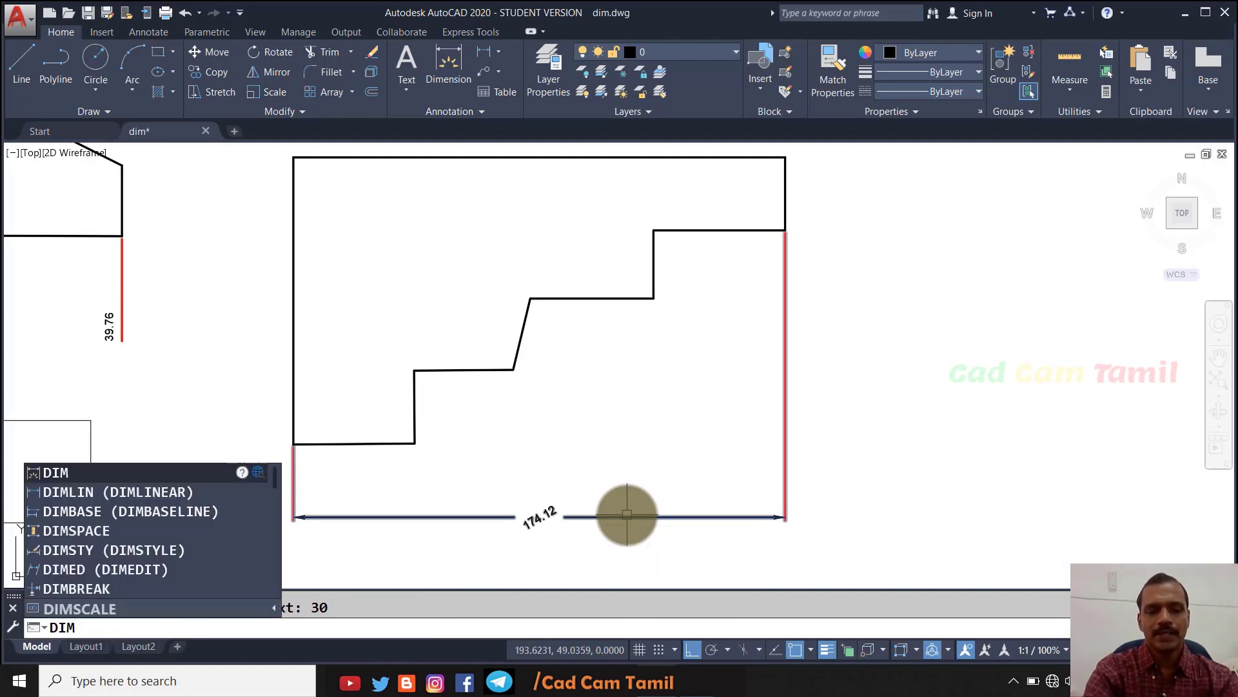
{"action": "type", "text": "Mtedit"}
{"action": "key", "text": "Return"}
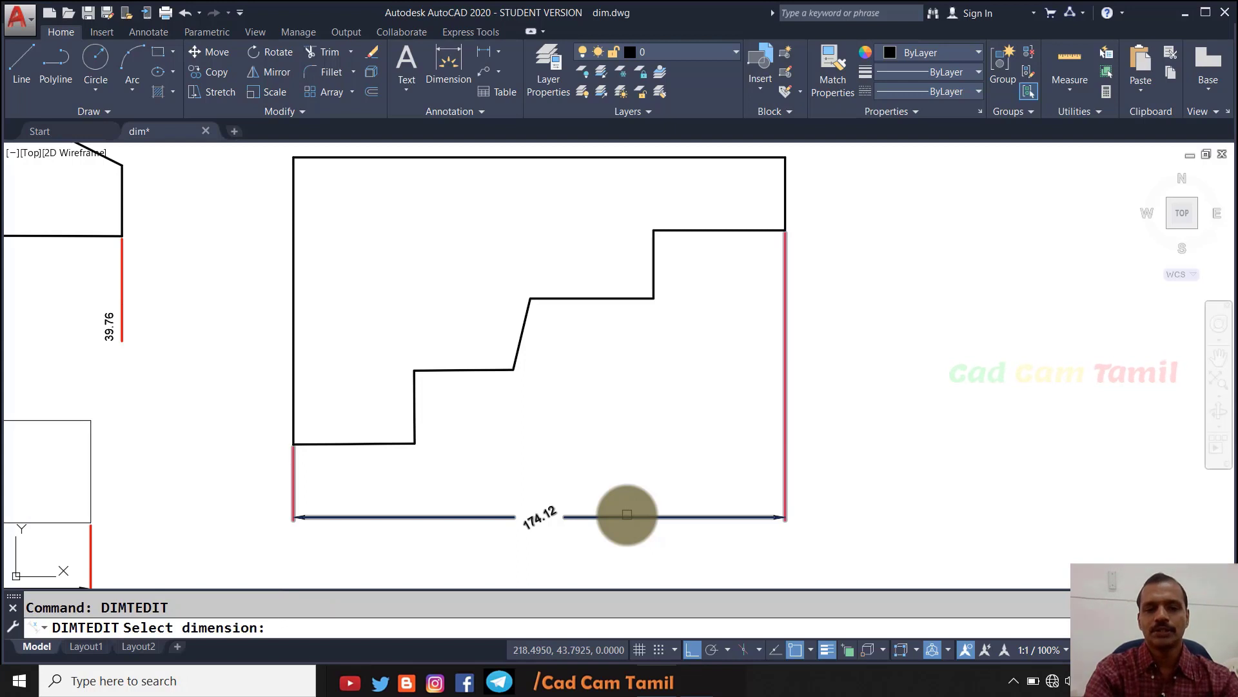
{"action": "left_click", "coordinate": [627, 514]}
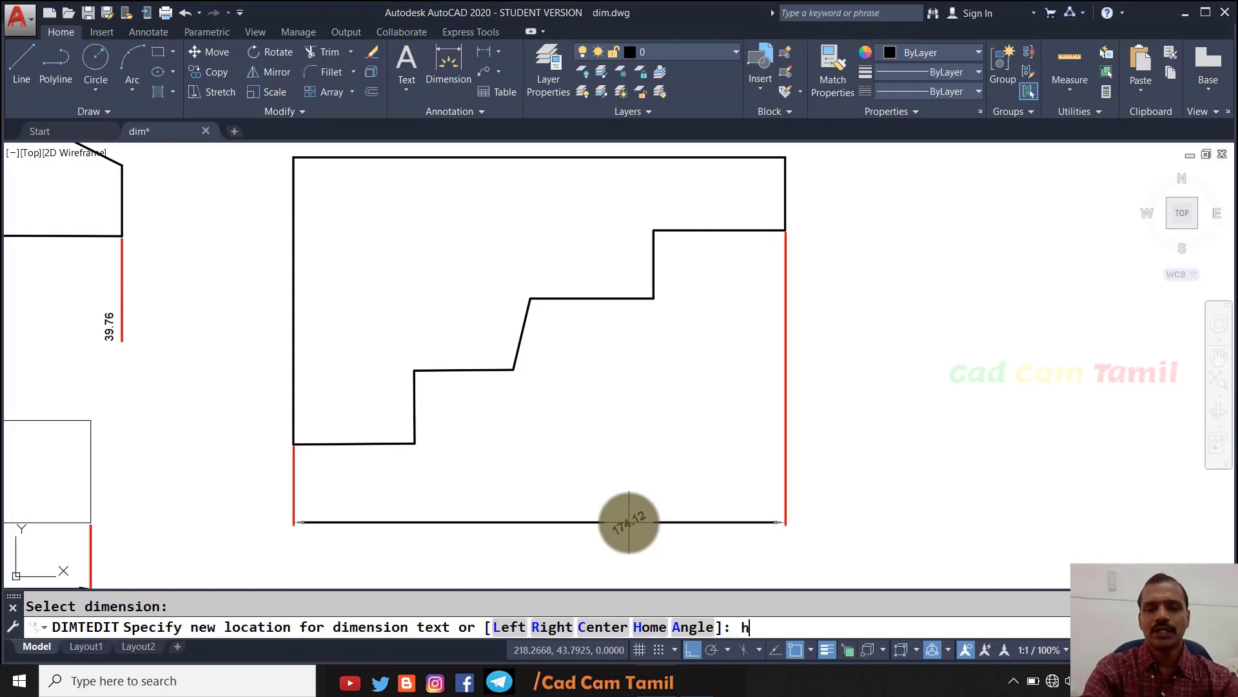
{"action": "type", "text": "h"}
{"action": "key", "text": "Return"}
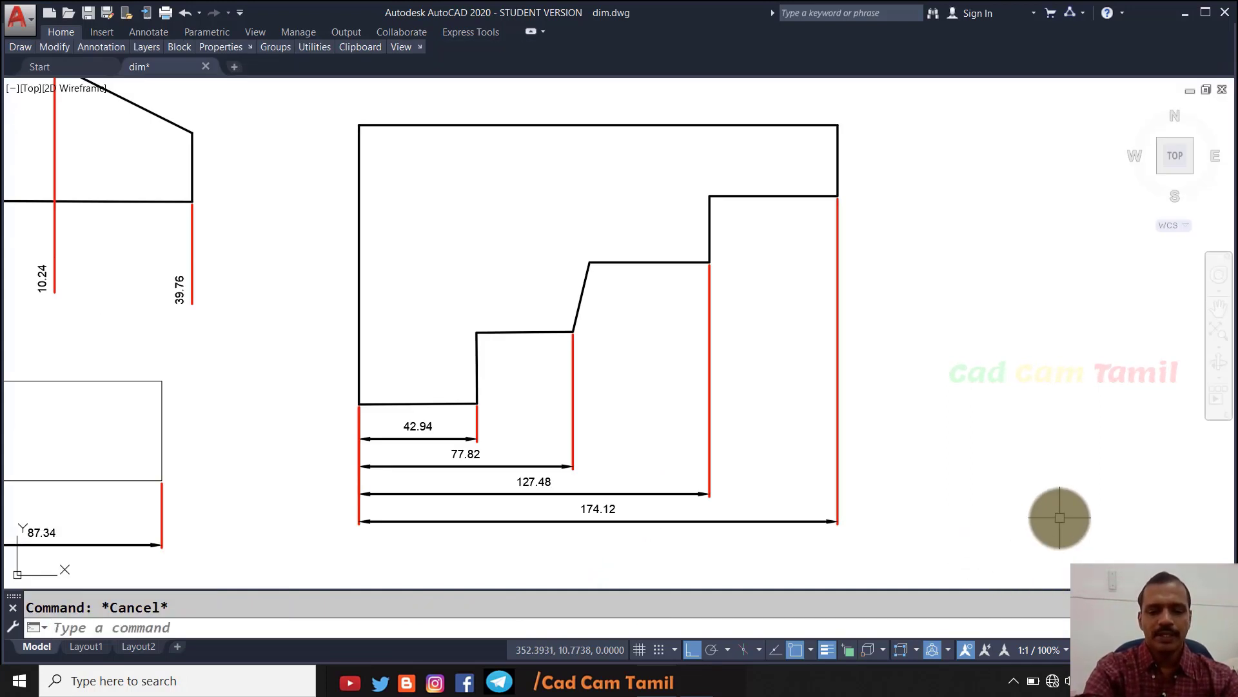
Step: Place an 83.87 linear dimension from the lower-left corner to the slope's top, below the others
{"action": "key", "text": "Return"}
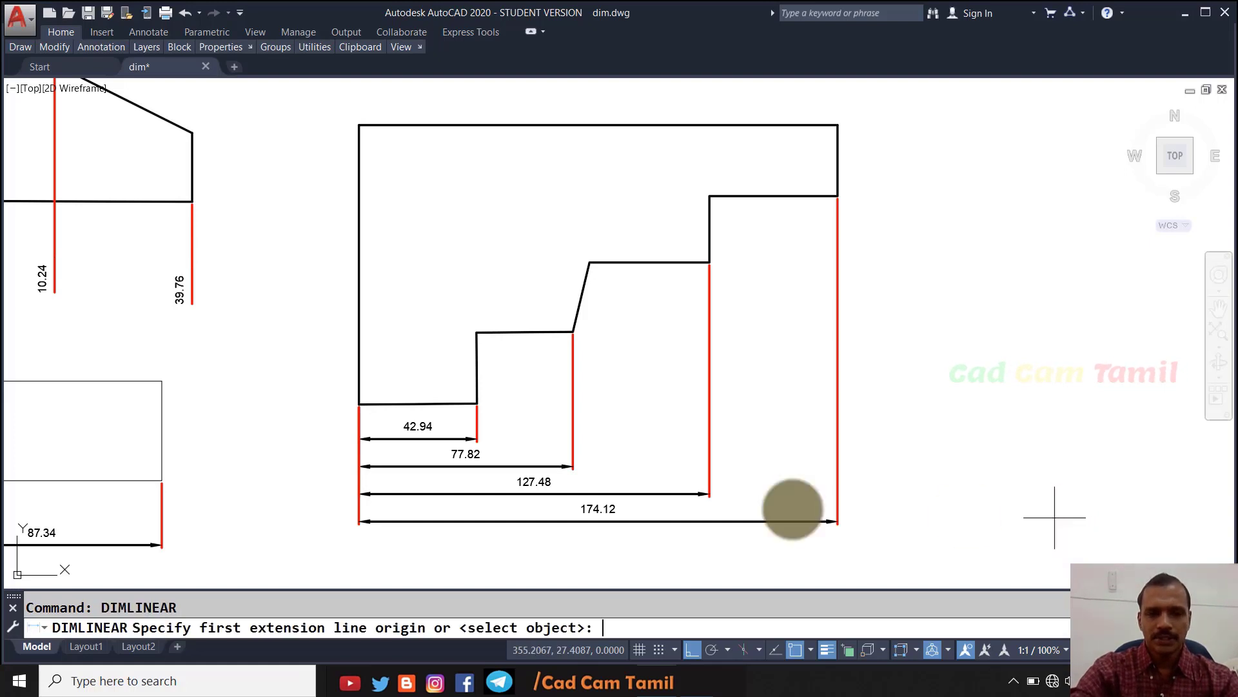
{"action": "left_click", "coordinate": [360, 404]}
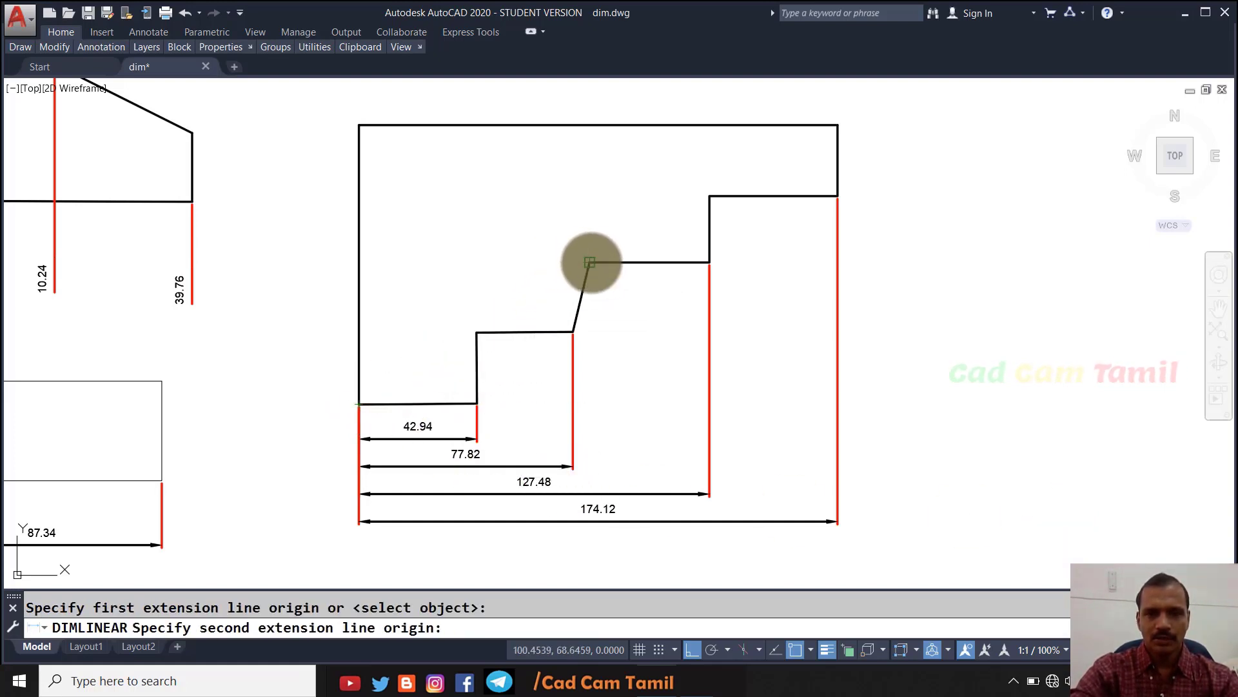
{"action": "left_click", "coordinate": [590, 261]}
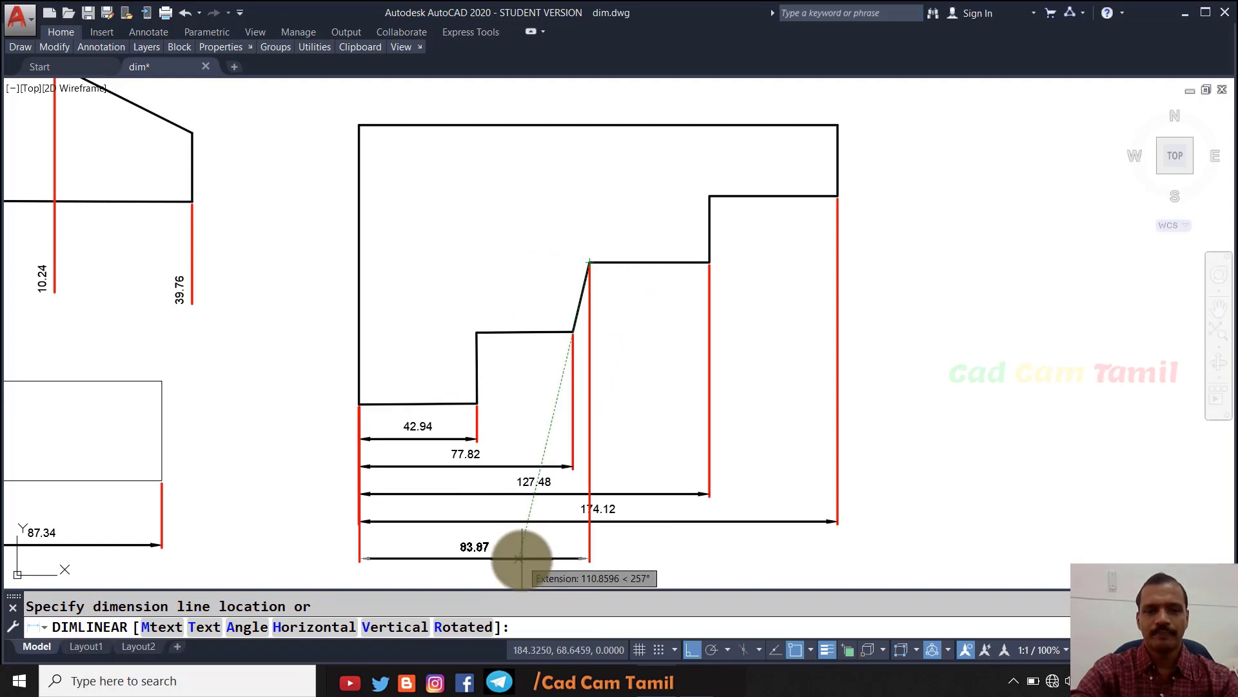
{"action": "left_click", "coordinate": [520, 559]}
{"action": "scroll", "coordinate": [647, 577], "scroll_direction": "up", "scroll_amount": 2}
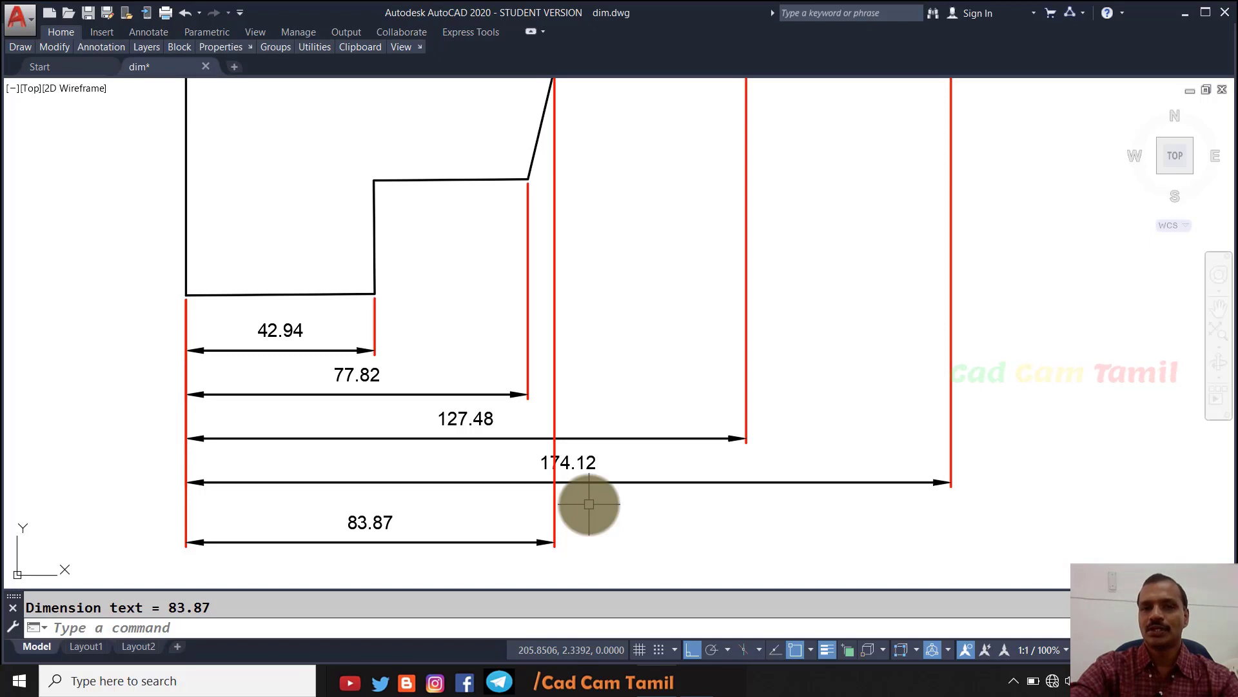
{"action": "key", "text": "Return"}
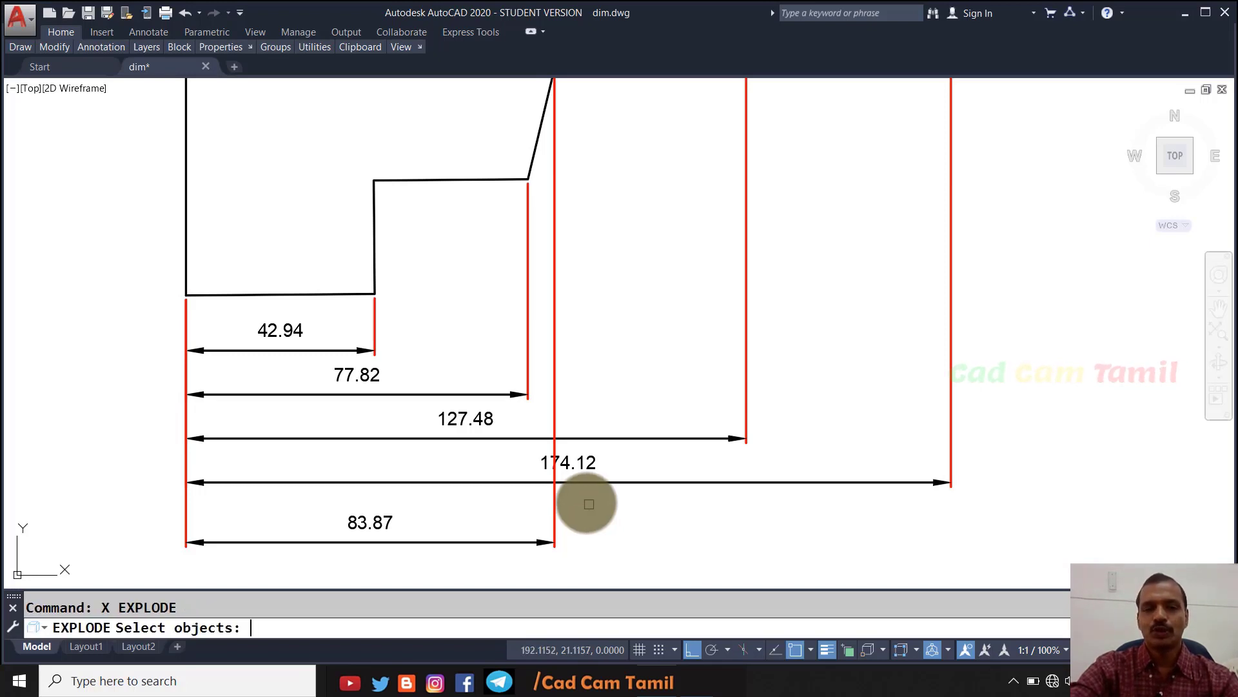
{"action": "key", "text": "Return"}
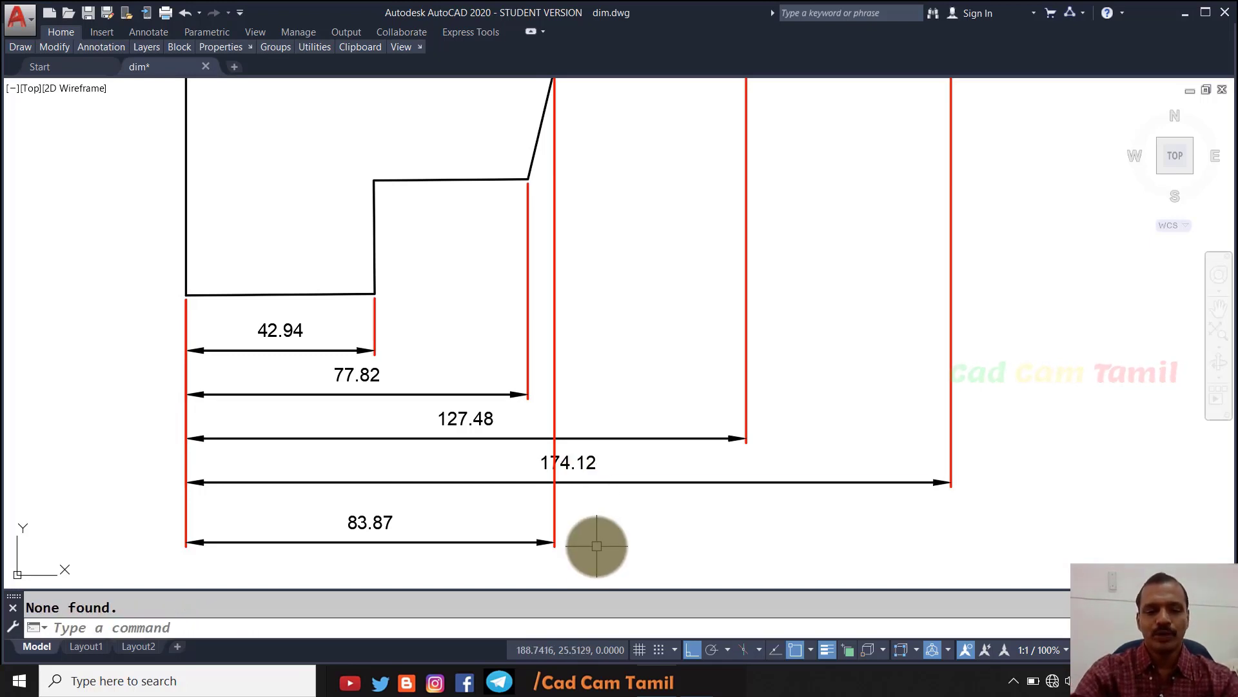
{"action": "type", "text": "trim"}
{"action": "key", "text": "Return"}
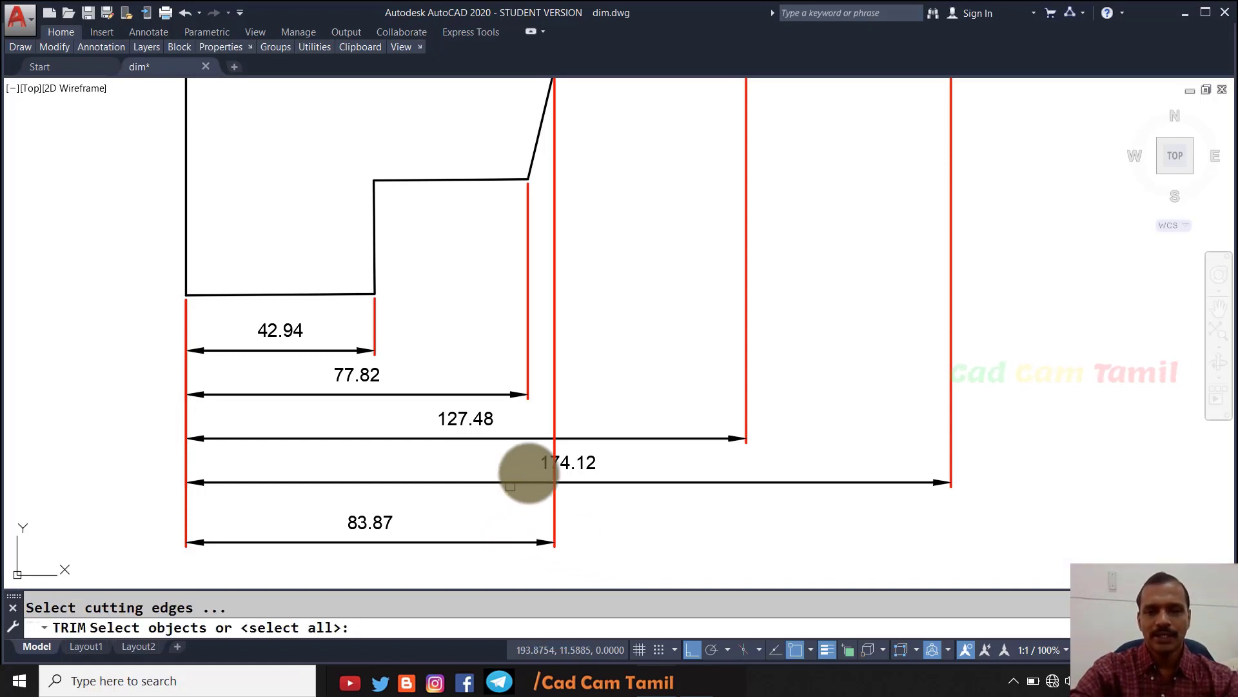
{"action": "type", "text": "1"}
{"action": "key", "text": "Return"}
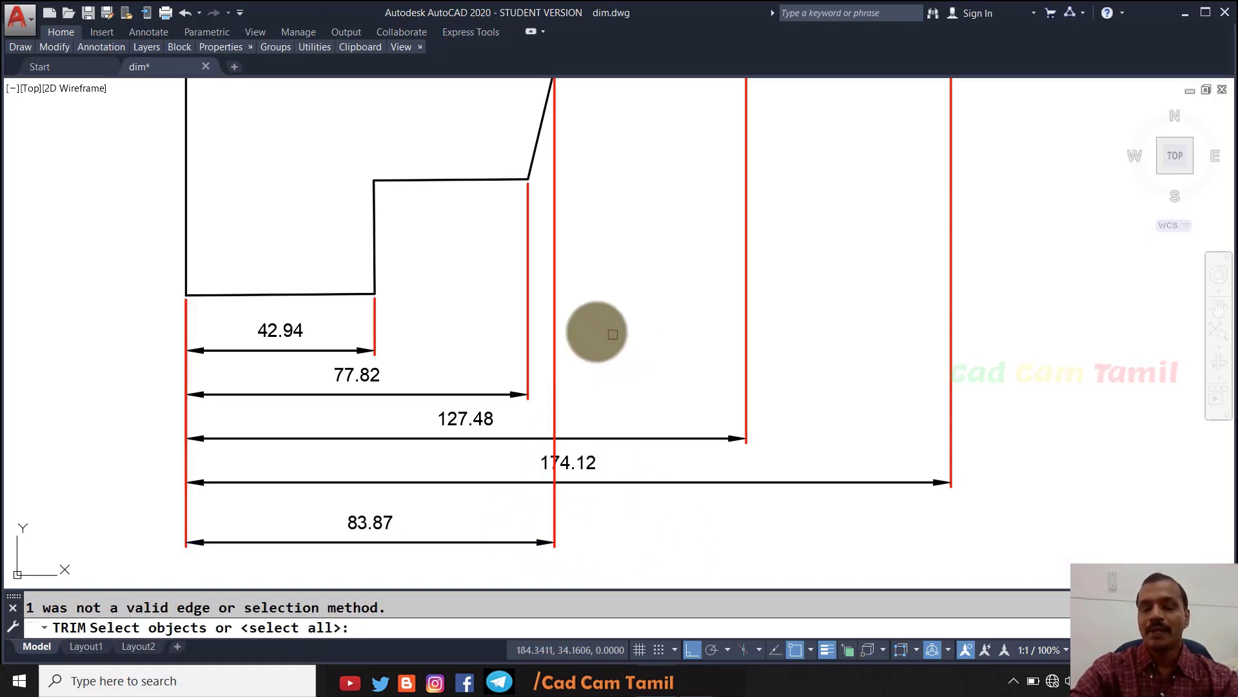
{"action": "key", "text": "Escape"}
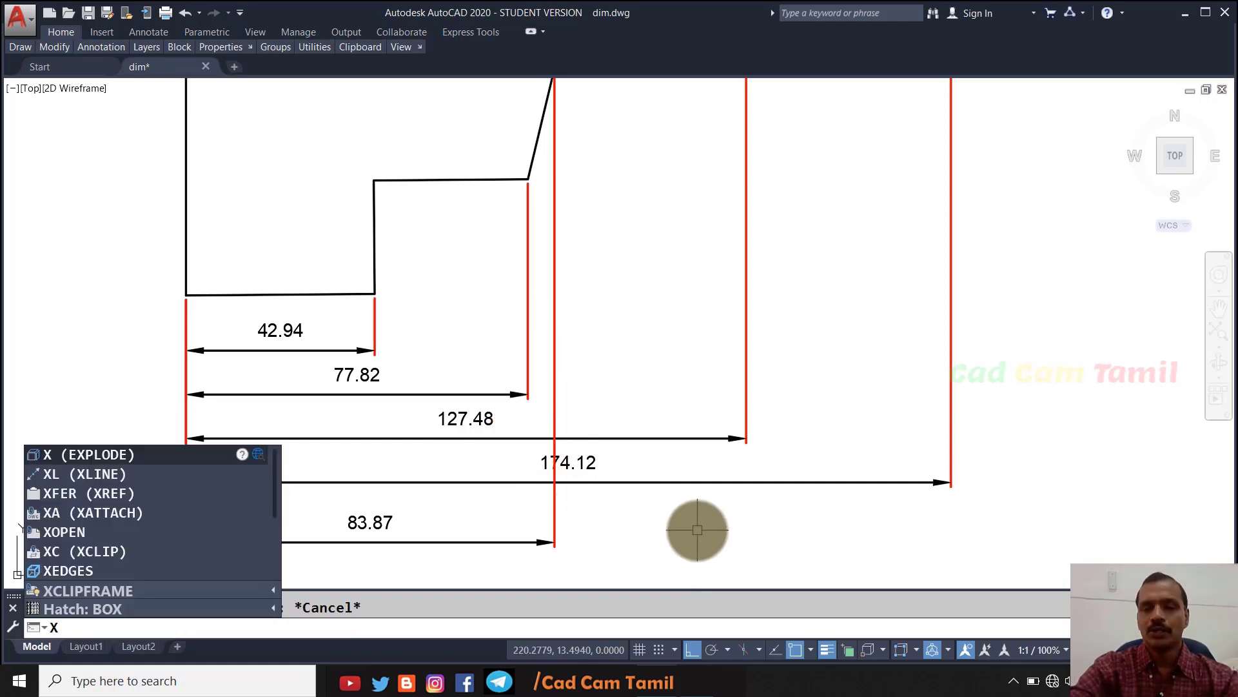
{"action": "key", "text": "Return"}
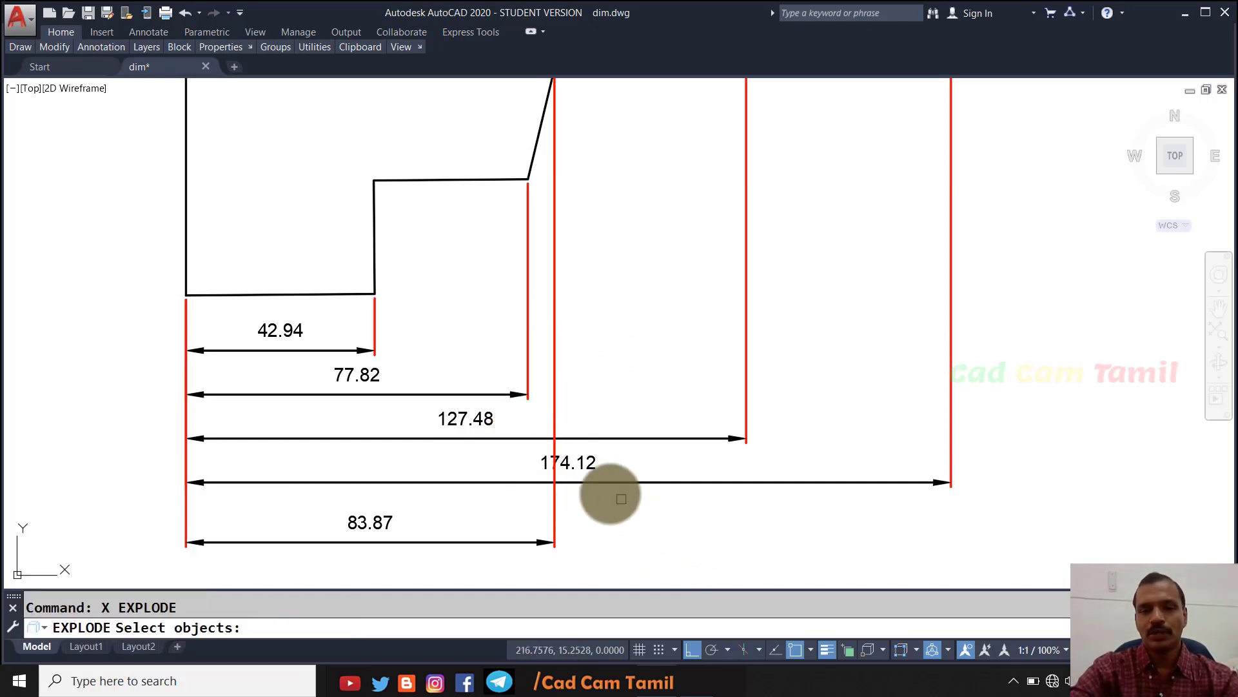
{"action": "left_click", "coordinate": [555, 417]}
{"action": "key", "text": "Return"}
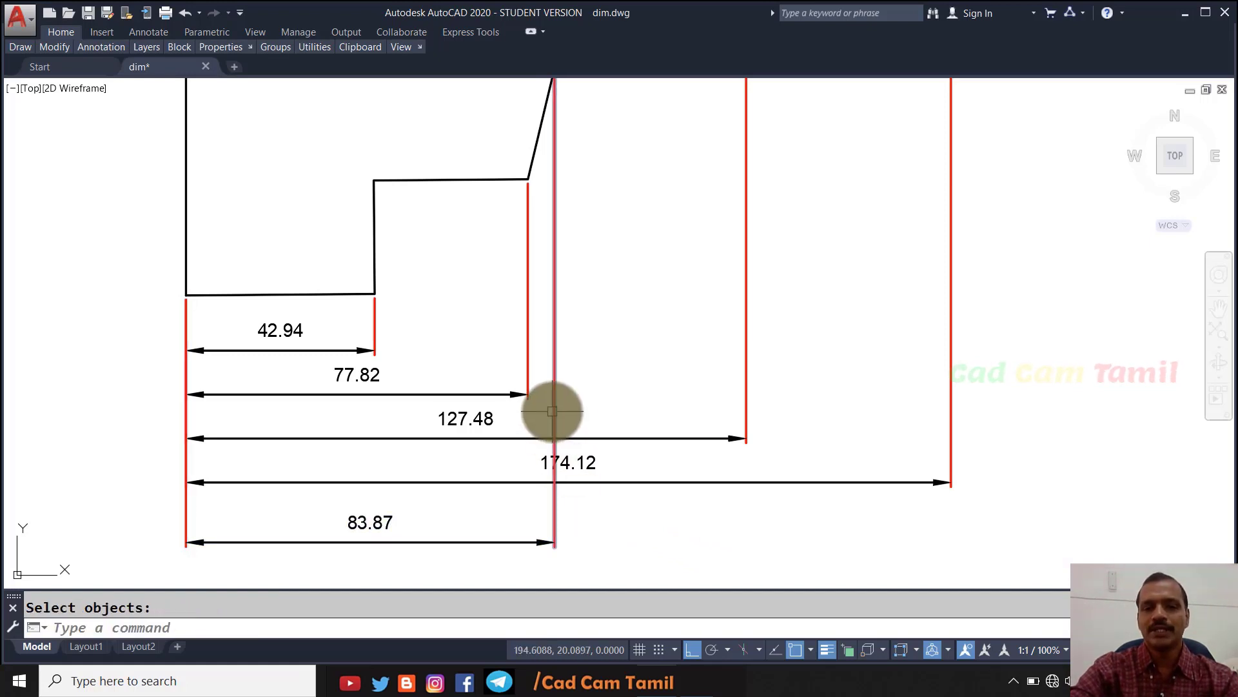
{"action": "left_click", "coordinate": [554, 422]}
{"action": "key", "text": "Escape"}
{"action": "type", "text": "b"}
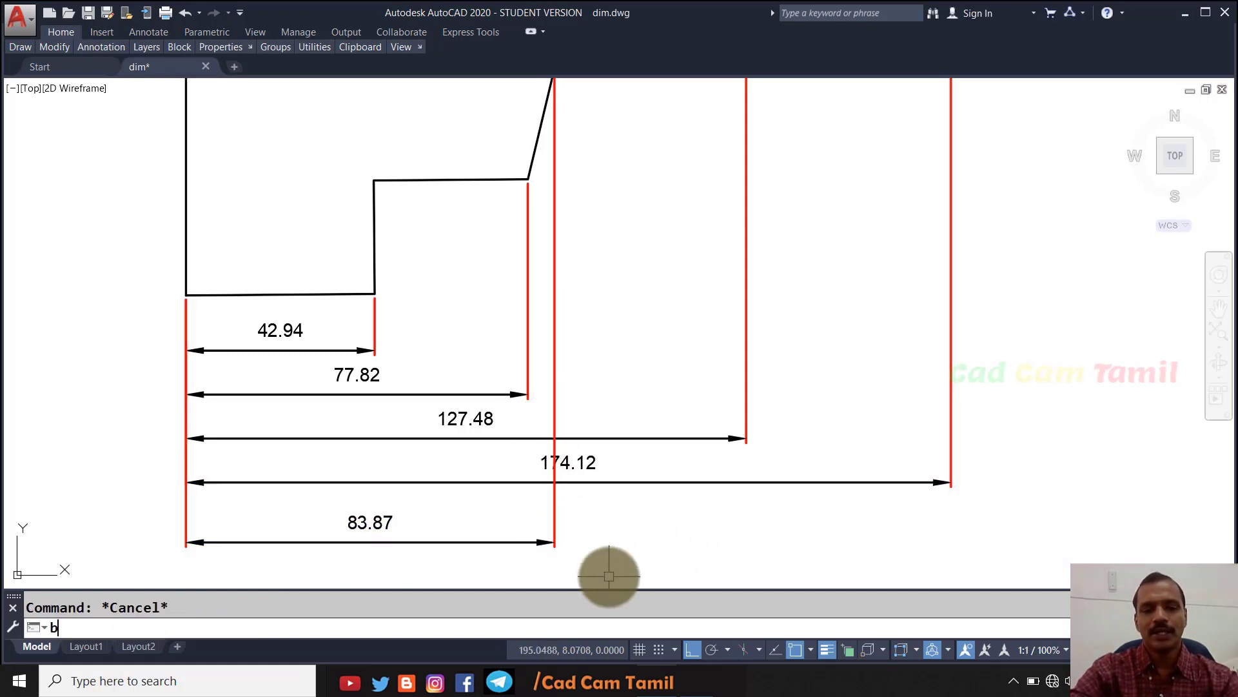
{"action": "type", "text": "r"}
{"action": "key", "text": "Return"}
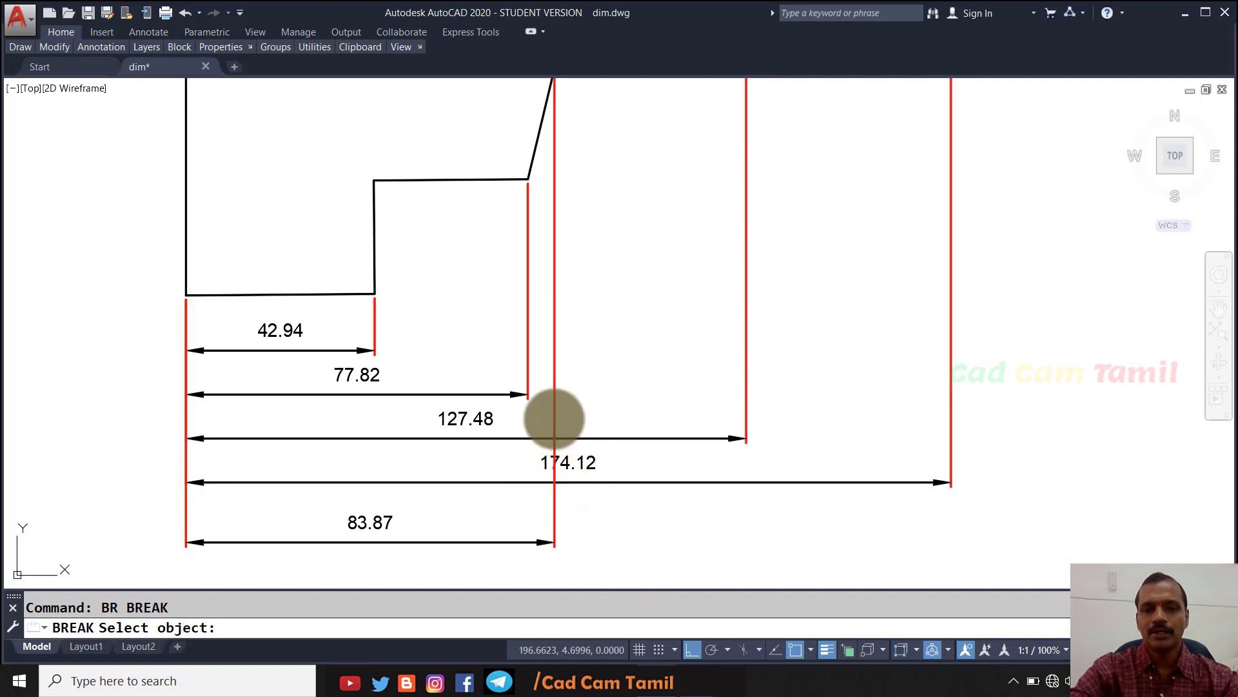
{"action": "left_click", "coordinate": [554, 419]}
{"action": "left_click", "coordinate": [554, 446]}
{"action": "key", "text": "Escape"}
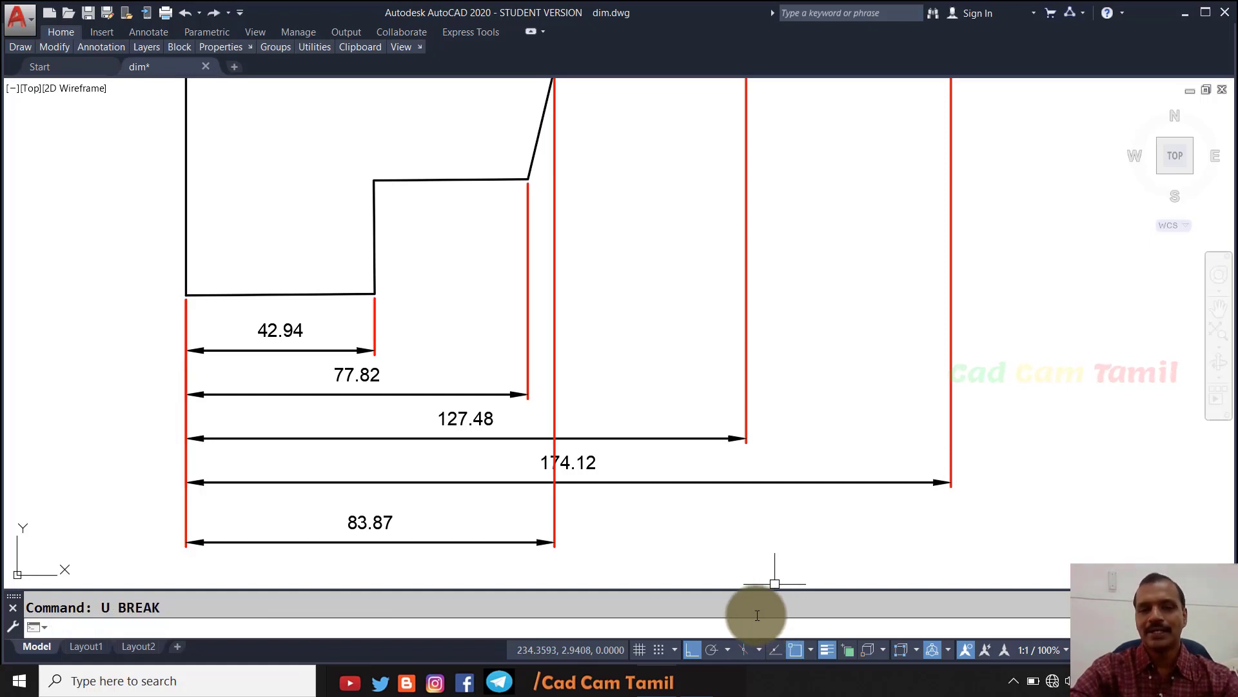
{"action": "left_click", "coordinate": [556, 522]}
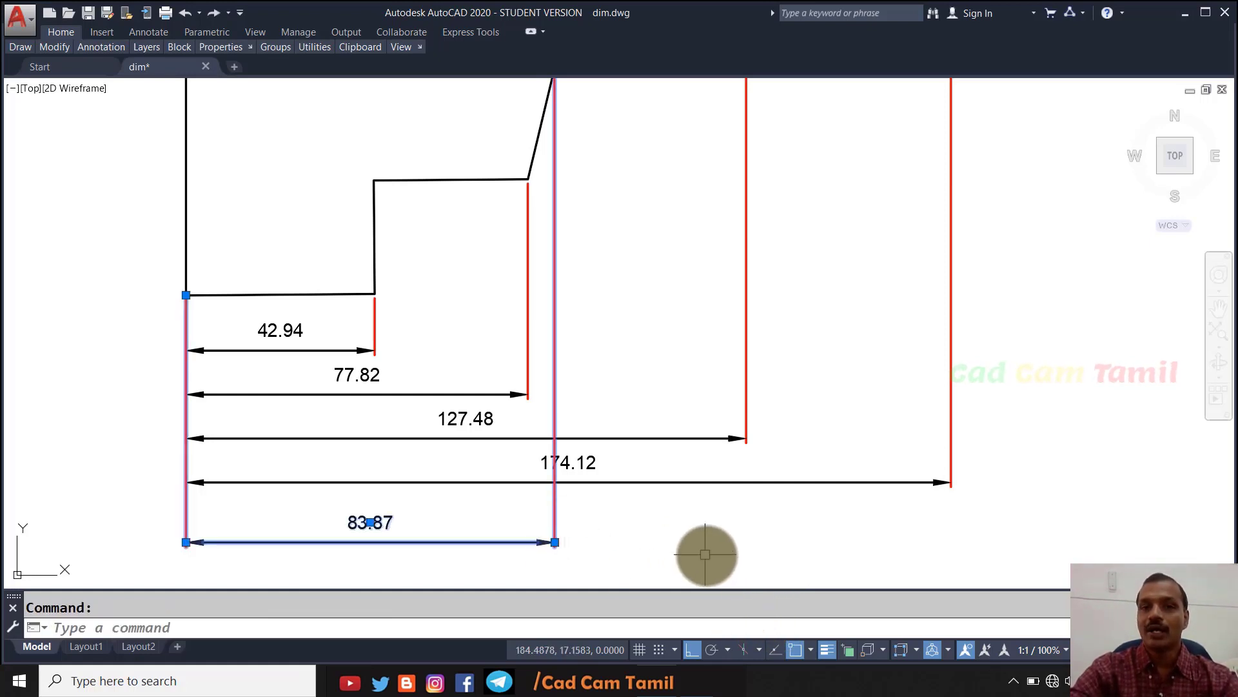
{"action": "key", "text": "Escape"}
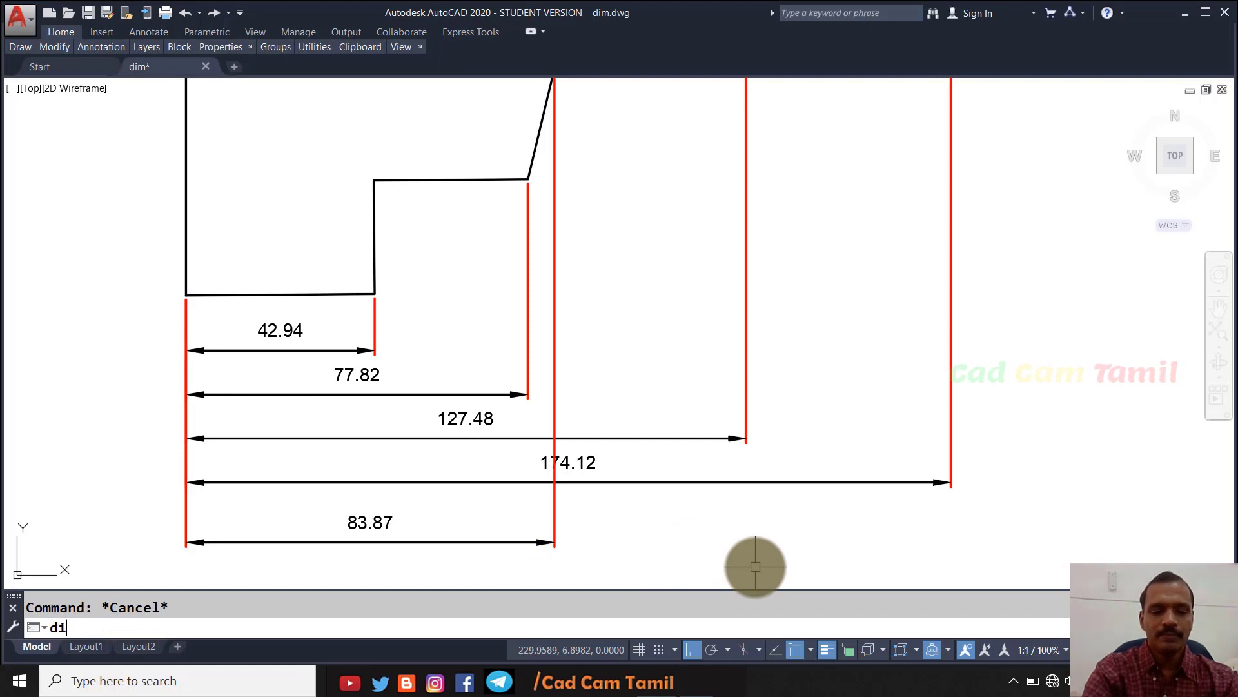
Step: Break the 83.87 dimension where the 174.12 dimension line crosses it
{"action": "type", "text": "dimbreak"}
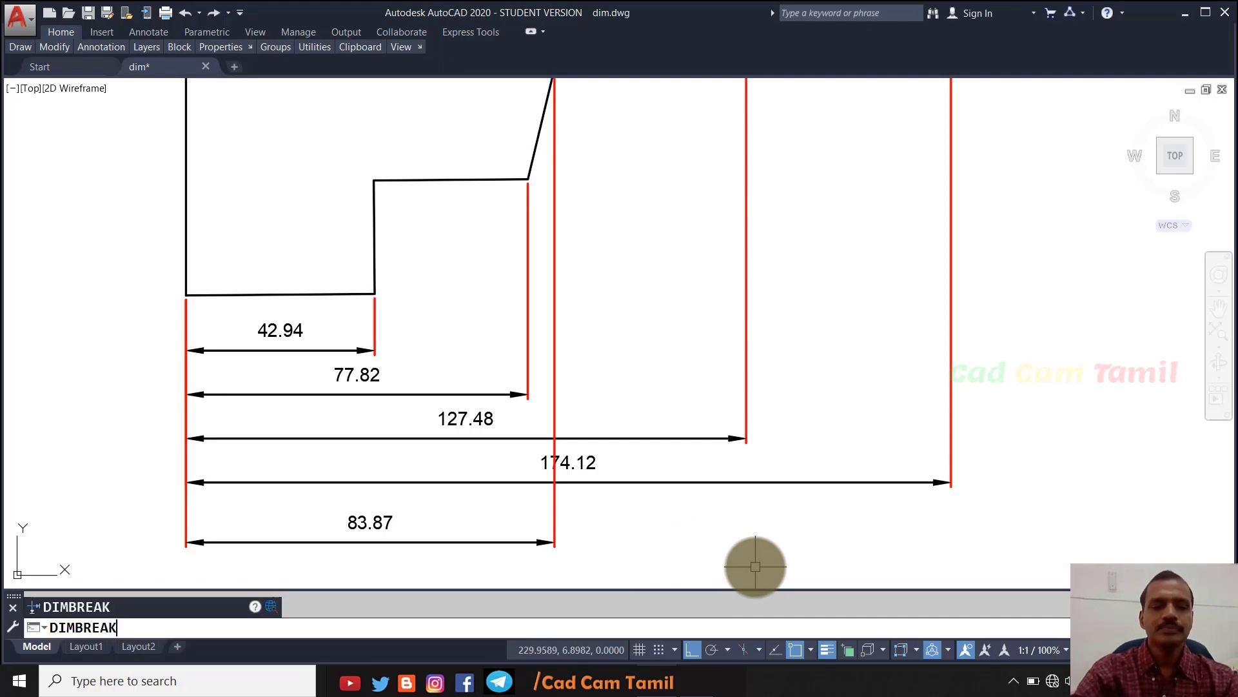
{"action": "key", "text": "Return"}
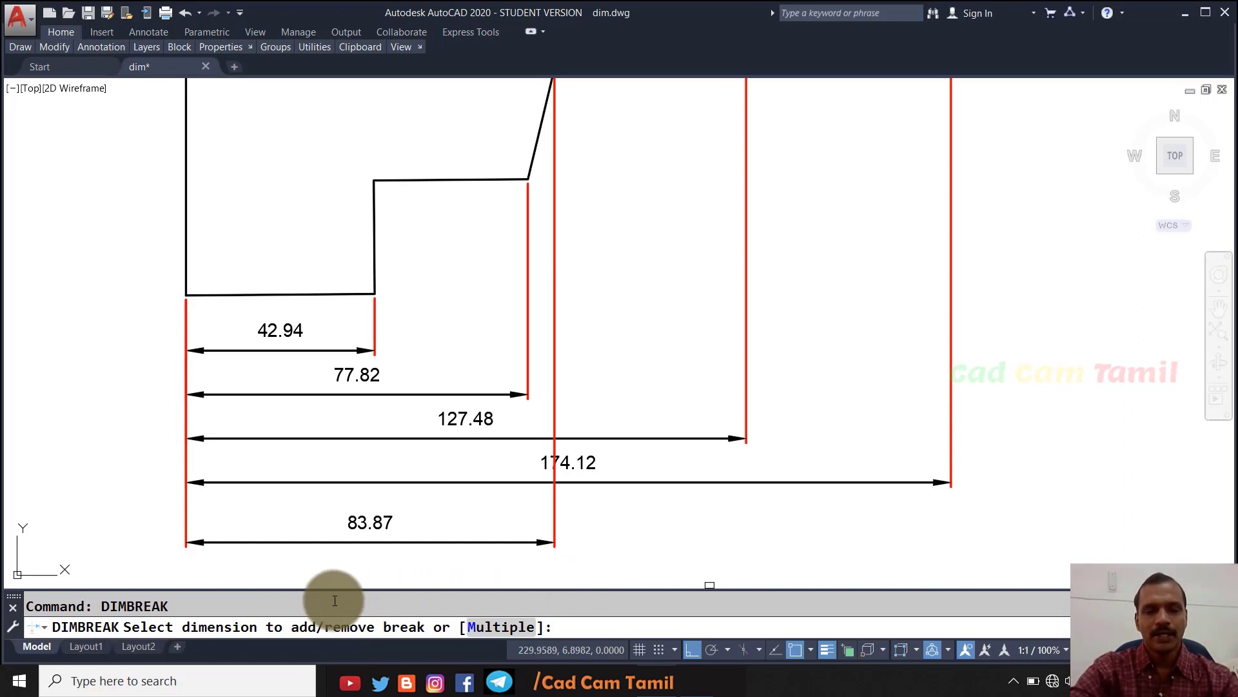
{"action": "left_click", "coordinate": [549, 543]}
{"action": "key", "text": "Escape"}
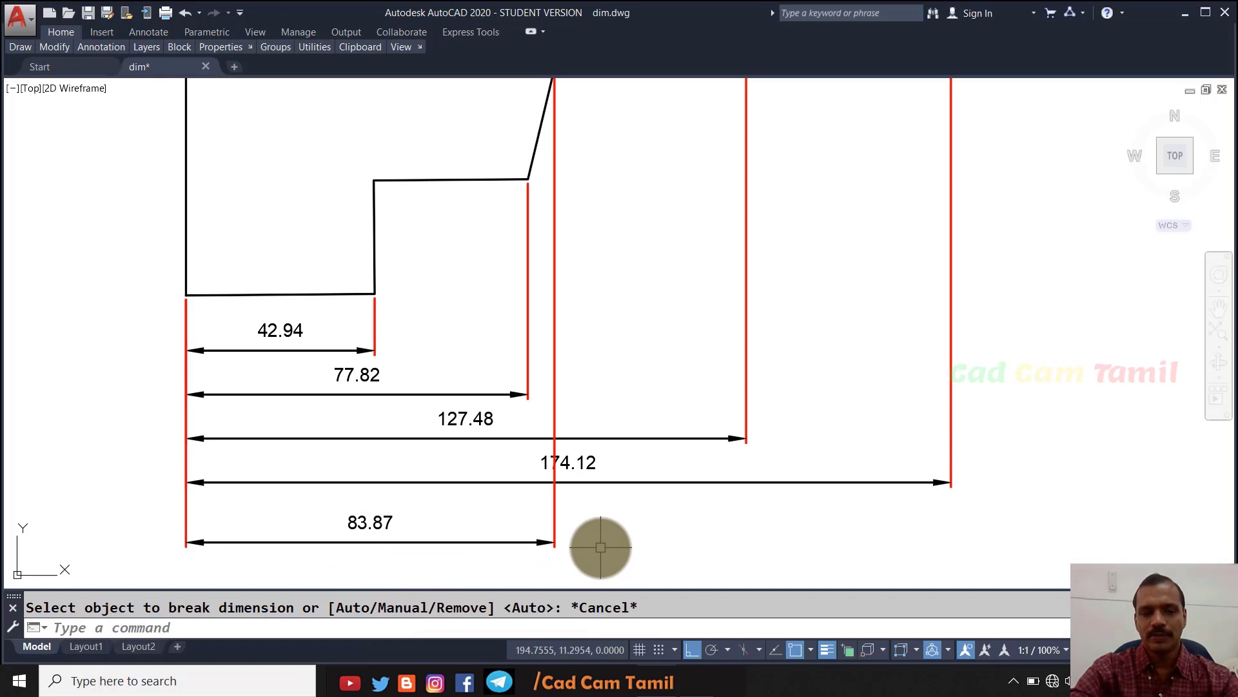
{"action": "key", "text": "Return"}
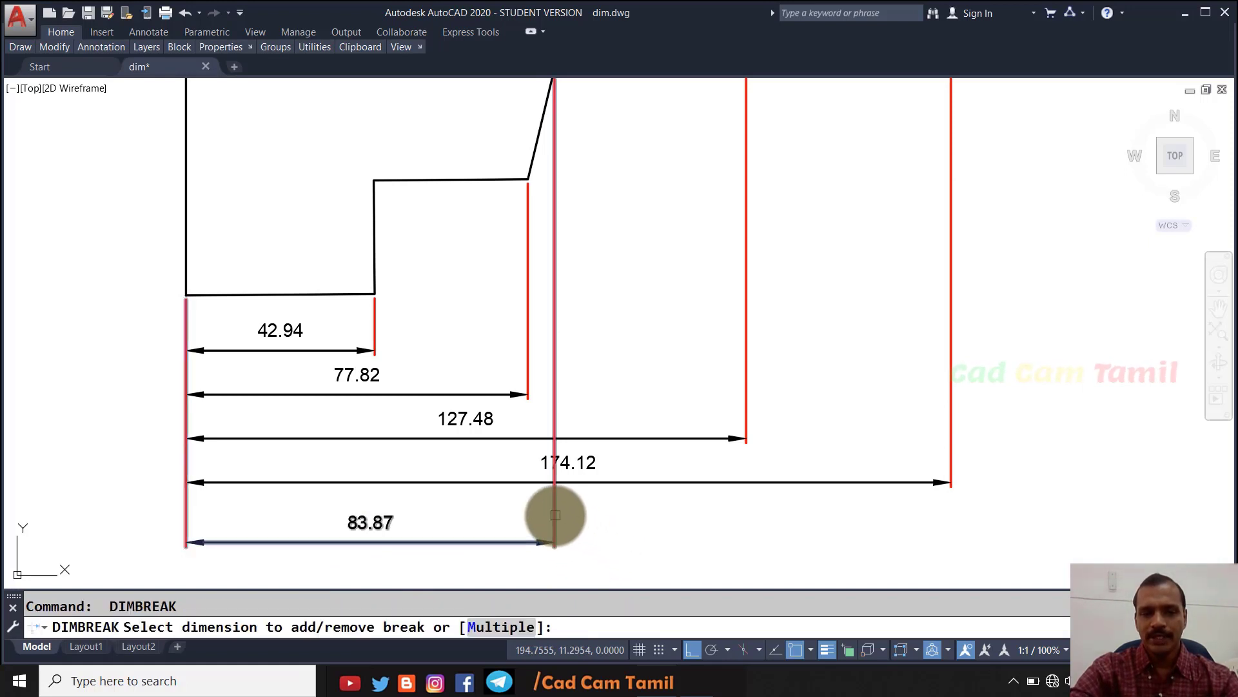
{"action": "left_click", "coordinate": [556, 516]}
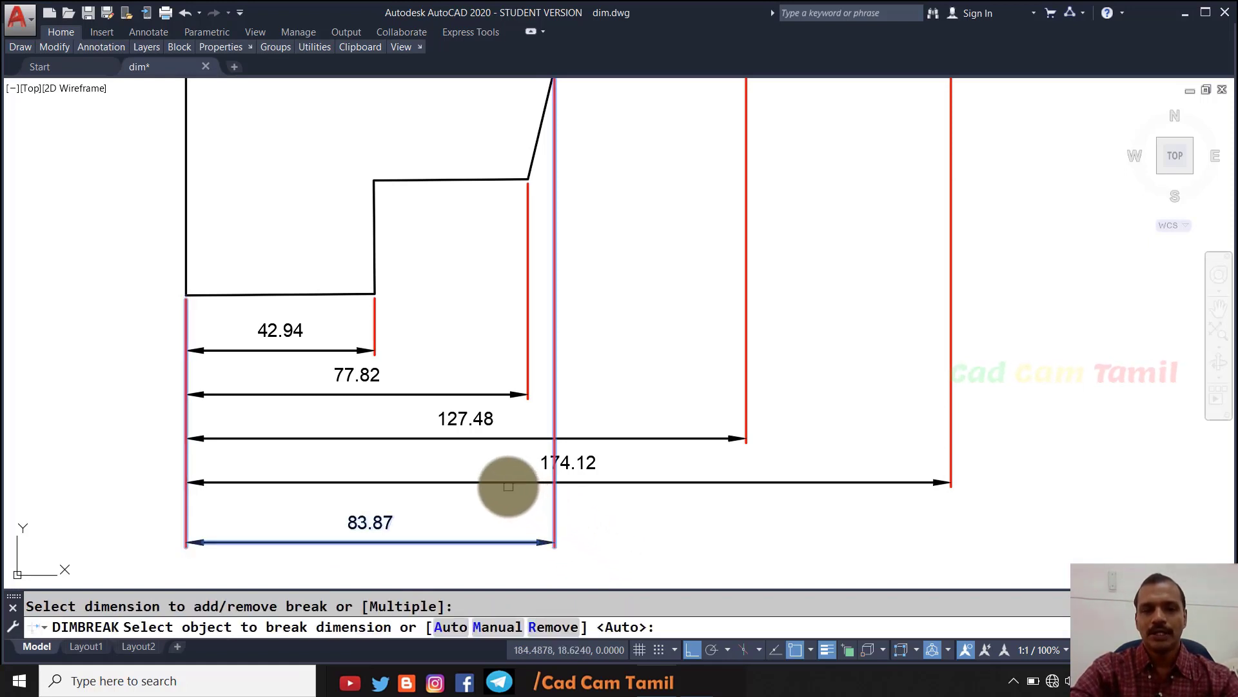
{"action": "left_click", "coordinate": [507, 481]}
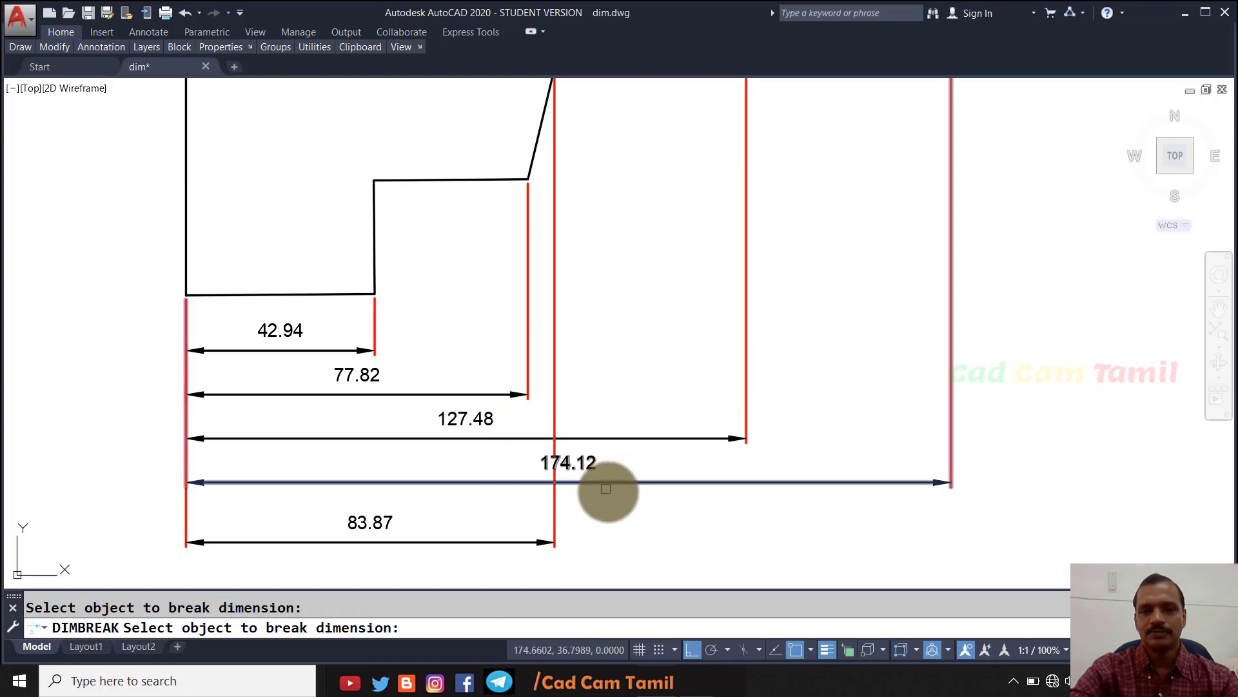
{"action": "key", "text": "Return"}
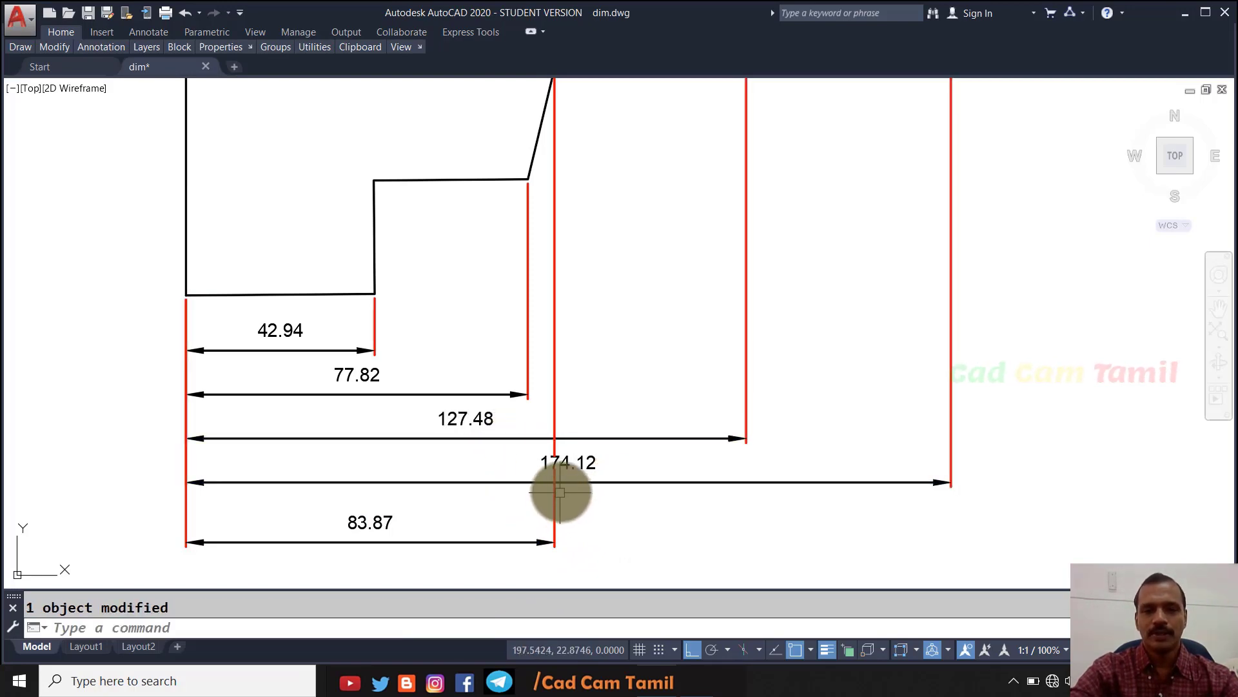
Step: Zoom in and out to inspect the new gaps in the 83.87 extension line
{"action": "scroll", "coordinate": [561, 490], "scroll_direction": "up", "scroll_amount": 8}
{"action": "scroll", "coordinate": [561, 490], "scroll_direction": "up", "scroll_amount": 6}
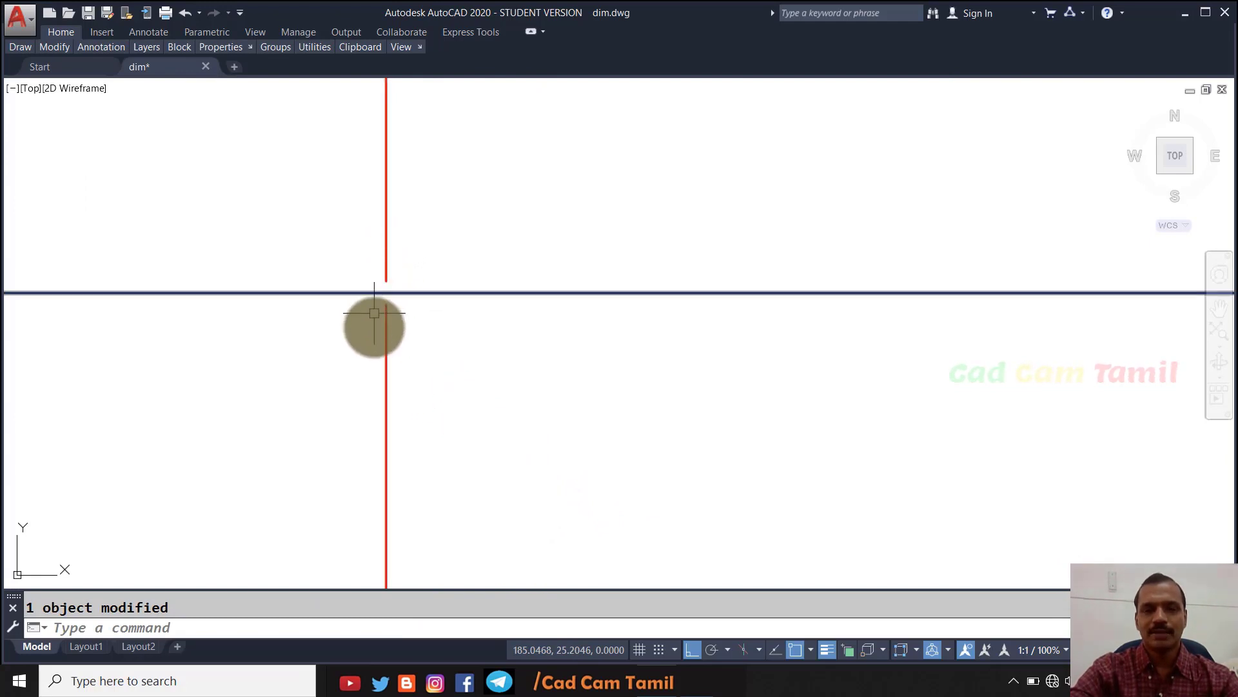
{"action": "scroll", "coordinate": [495, 339], "scroll_direction": "down", "scroll_amount": 8}
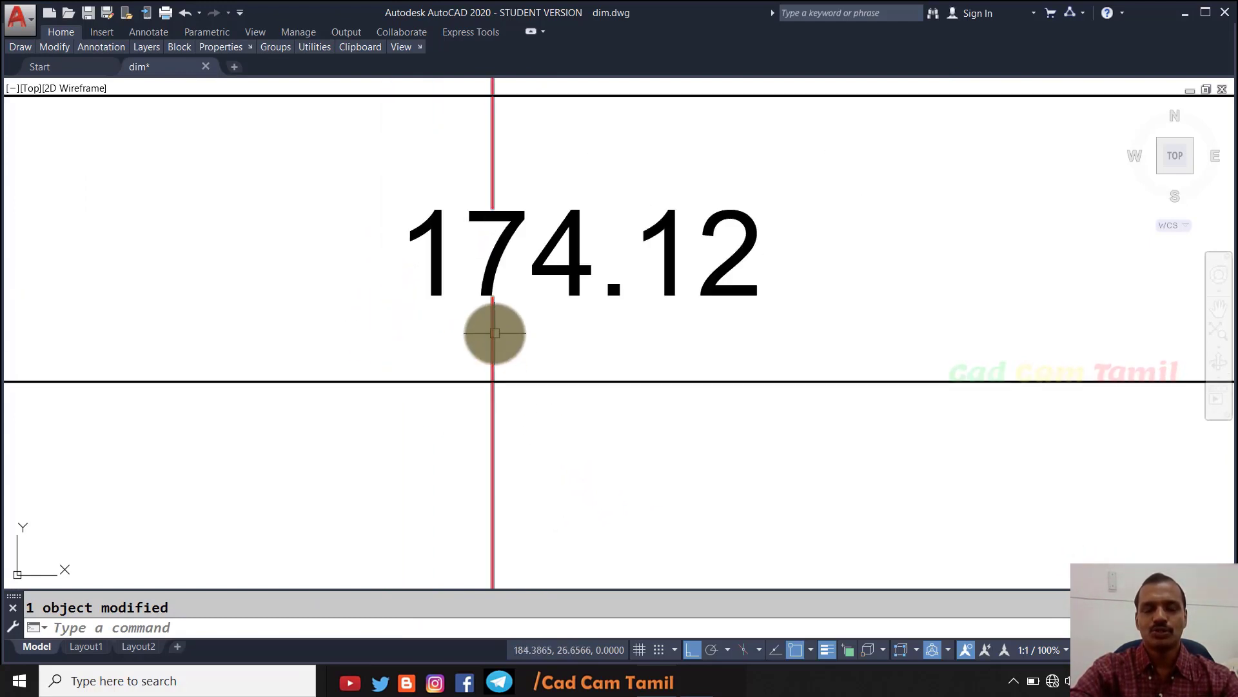
{"action": "scroll", "coordinate": [495, 277], "scroll_direction": "up", "scroll_amount": 6}
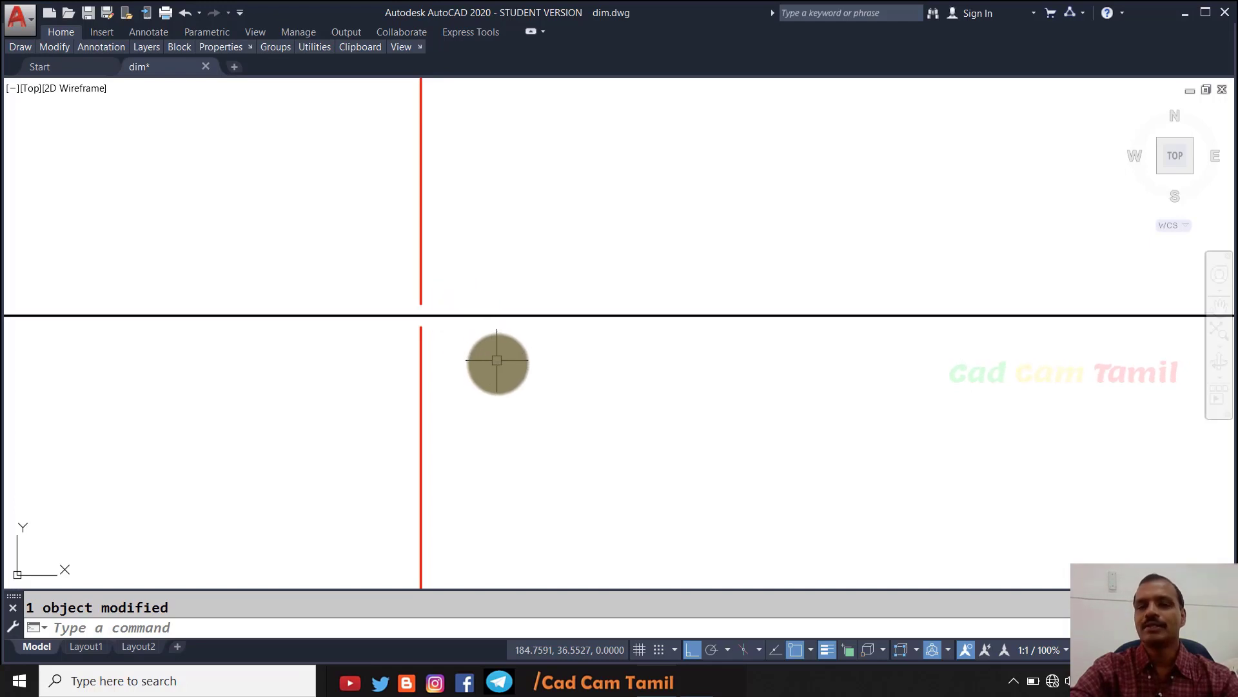
{"action": "scroll", "coordinate": [498, 363], "scroll_direction": "down", "scroll_amount": 2}
{"action": "scroll", "coordinate": [499, 366], "scroll_direction": "down", "scroll_amount": 3}
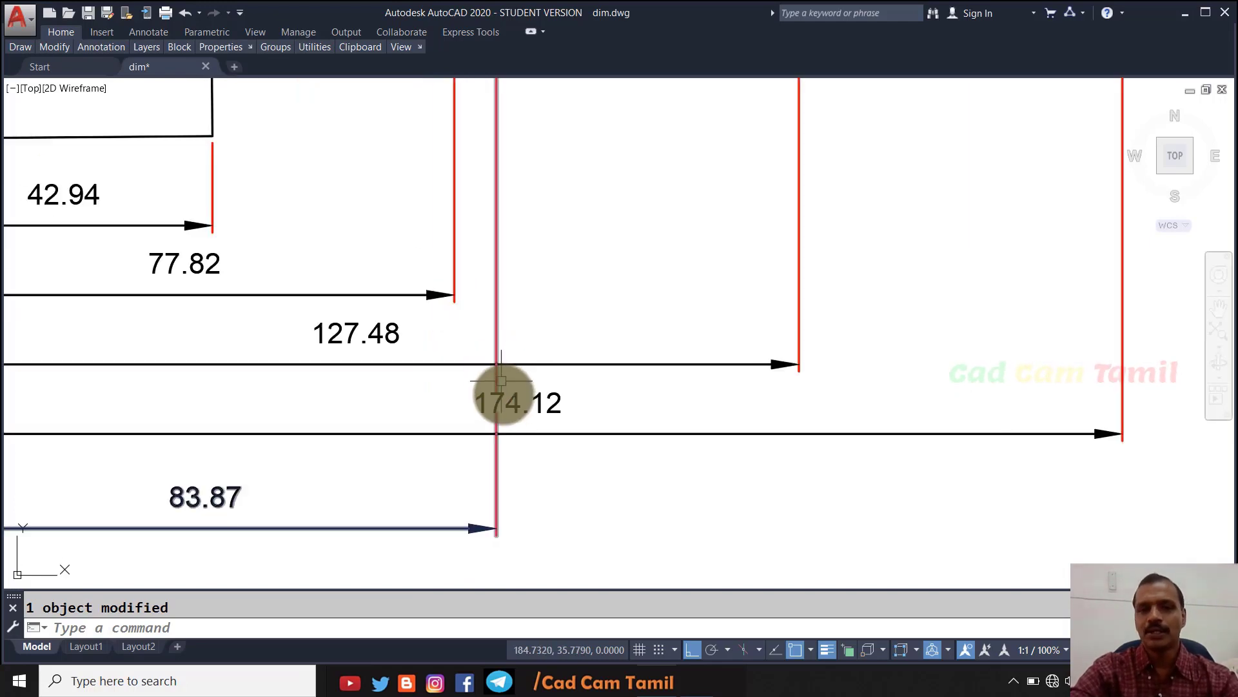
{"action": "key", "text": "Escape"}
Step: Set the Standard dimension style's Dimension Break size to 3
{"action": "type", "text": "ddim"}
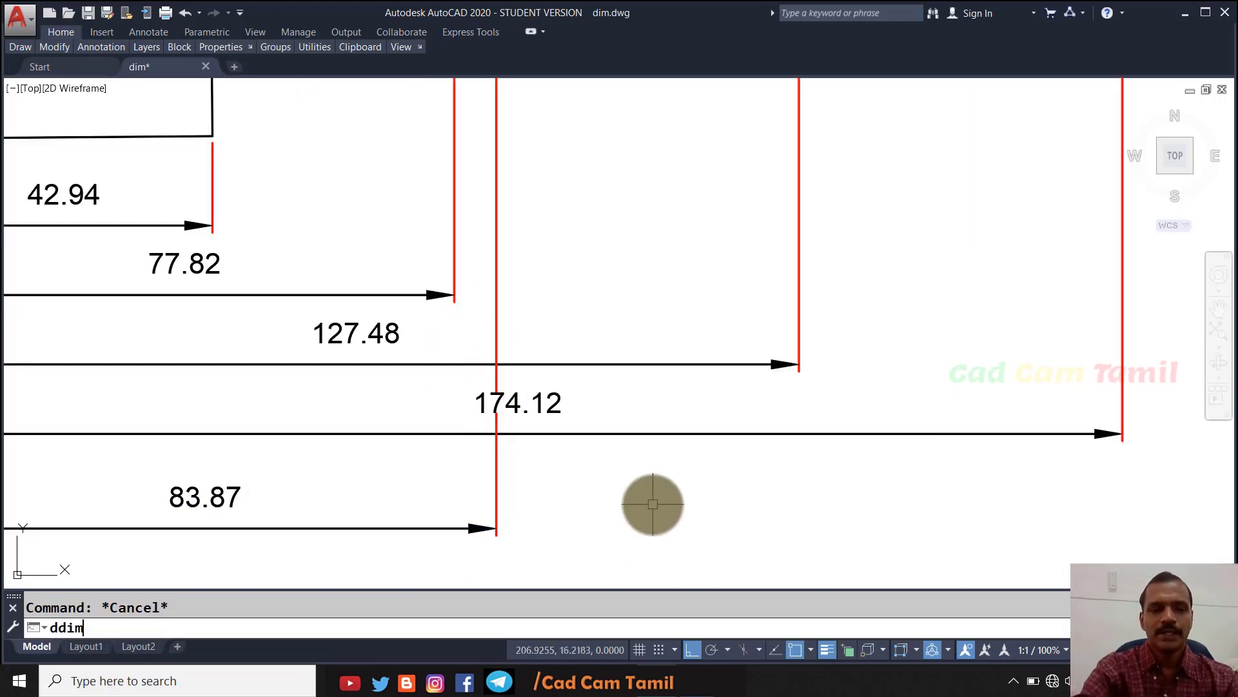
{"action": "key", "text": "Return"}
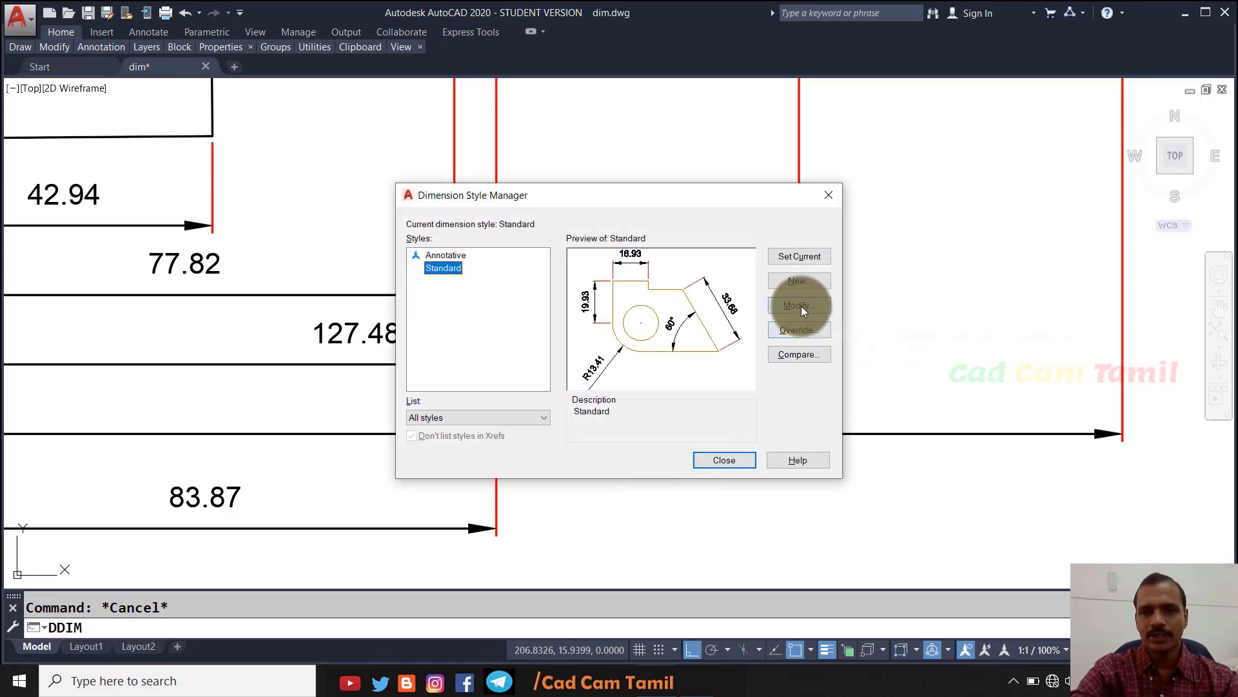
{"action": "left_click", "coordinate": [801, 306]}
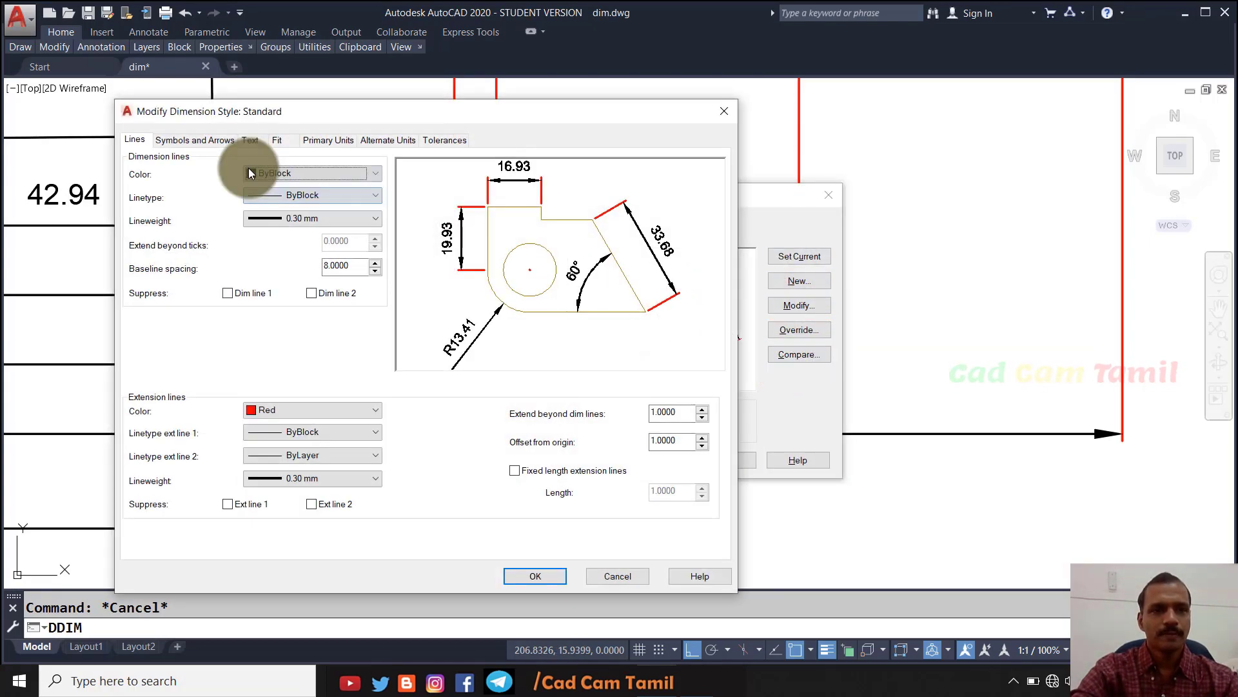
{"action": "left_click", "coordinate": [182, 142]}
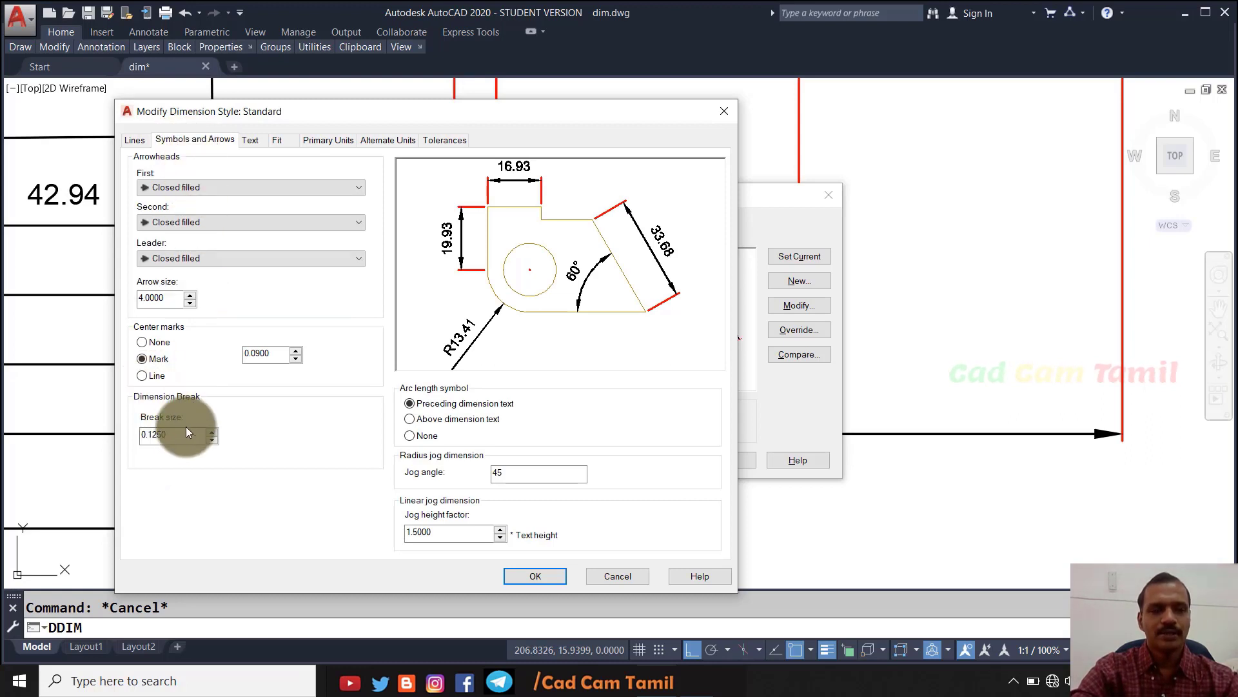
{"action": "left_click_drag", "start_coordinate": [171, 434], "coordinate": [138, 434]}
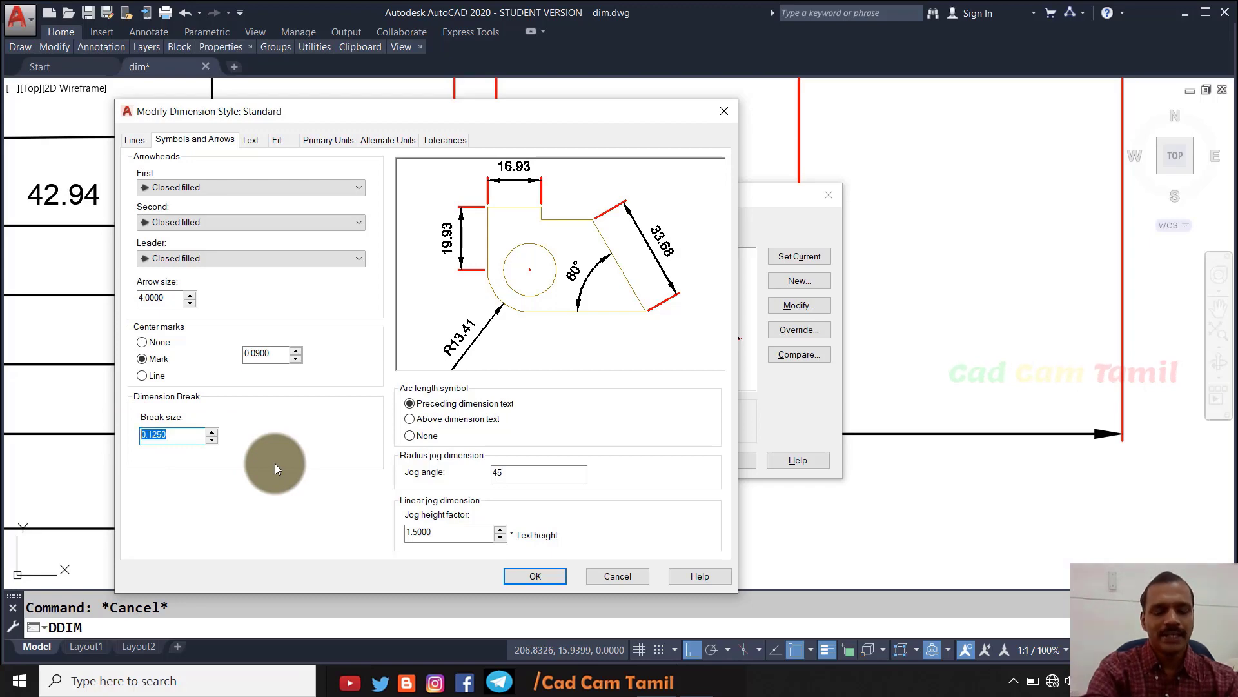
{"action": "type", "text": "3"}
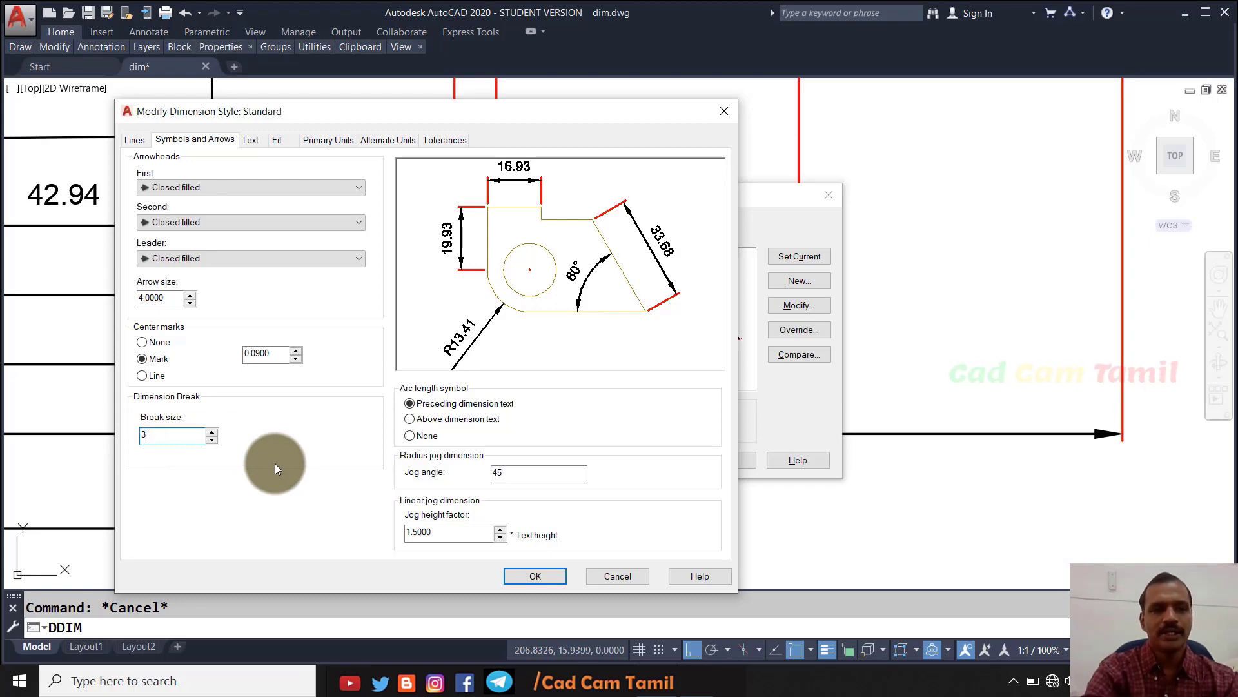
{"action": "left_click", "coordinate": [534, 574]}
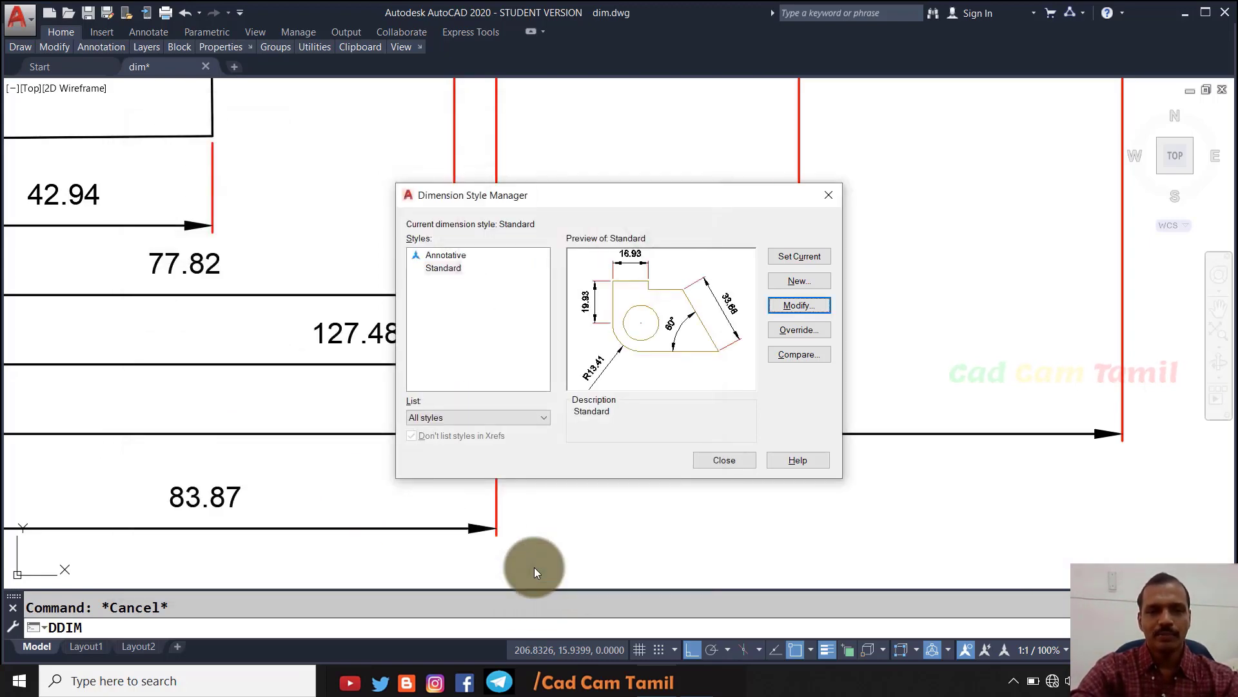
{"action": "left_click", "coordinate": [723, 460]}
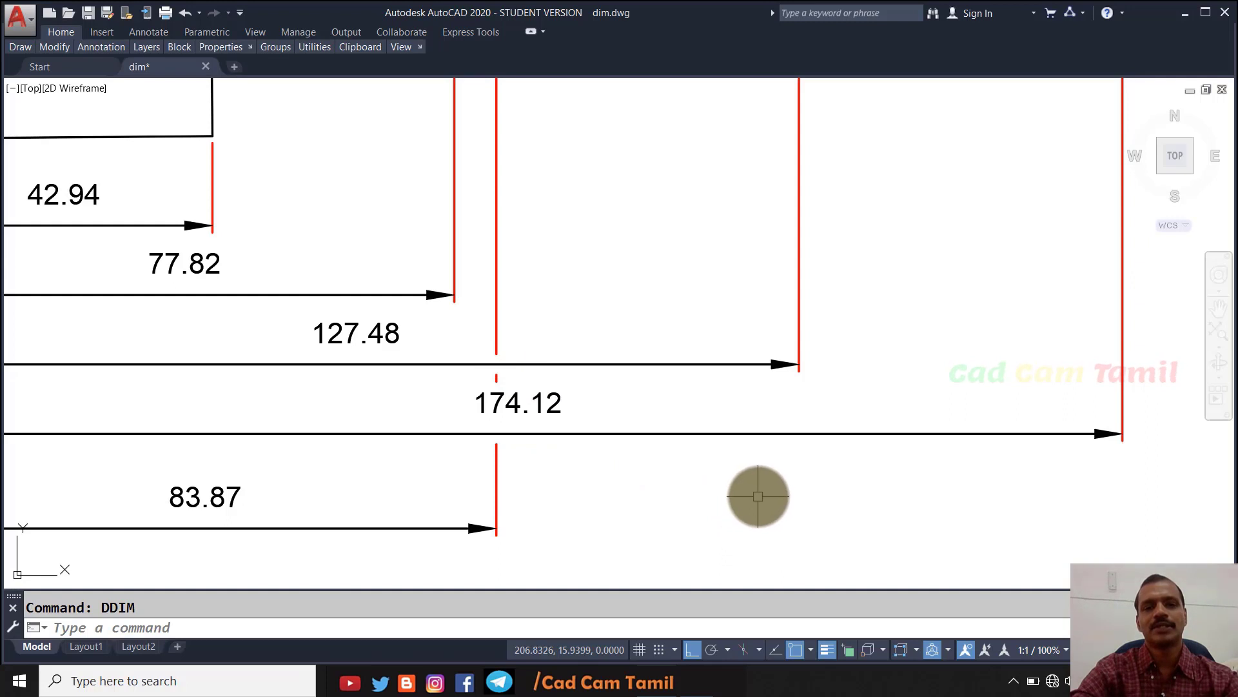
{"action": "scroll", "coordinate": [755, 497], "scroll_direction": "down", "scroll_amount": 4}
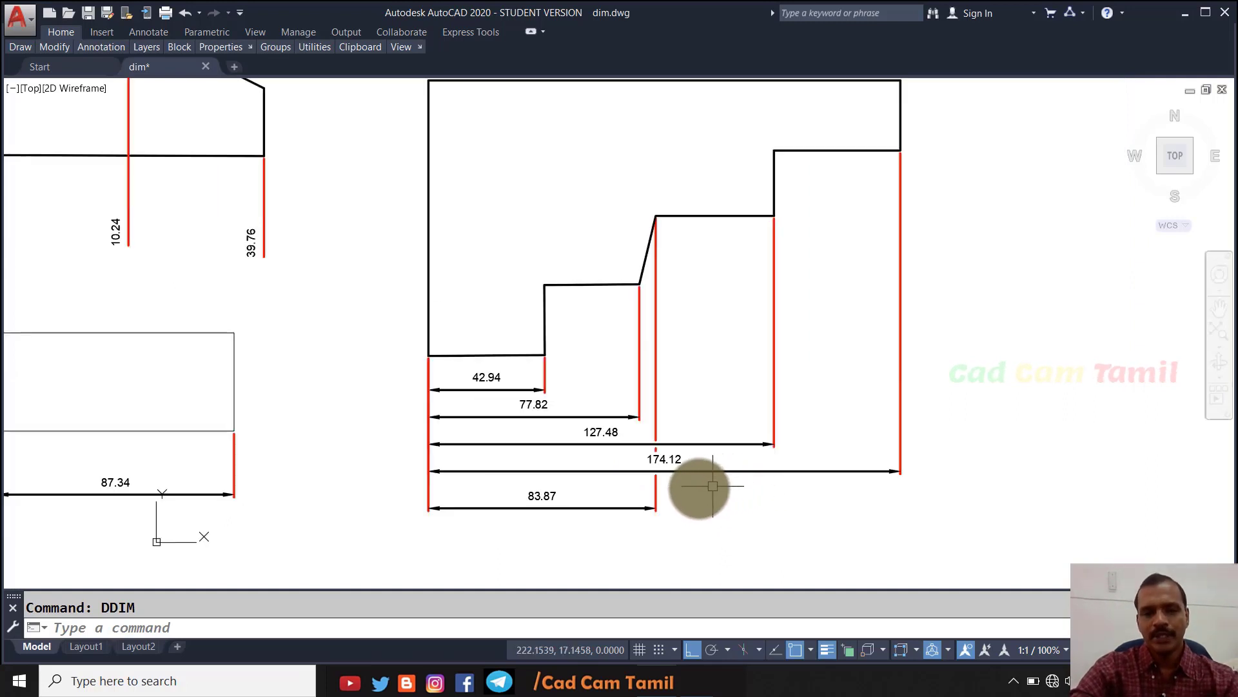
{"action": "key", "text": "Escape"}
{"action": "scroll", "coordinate": [582, 549], "scroll_direction": "up", "scroll_amount": 2}
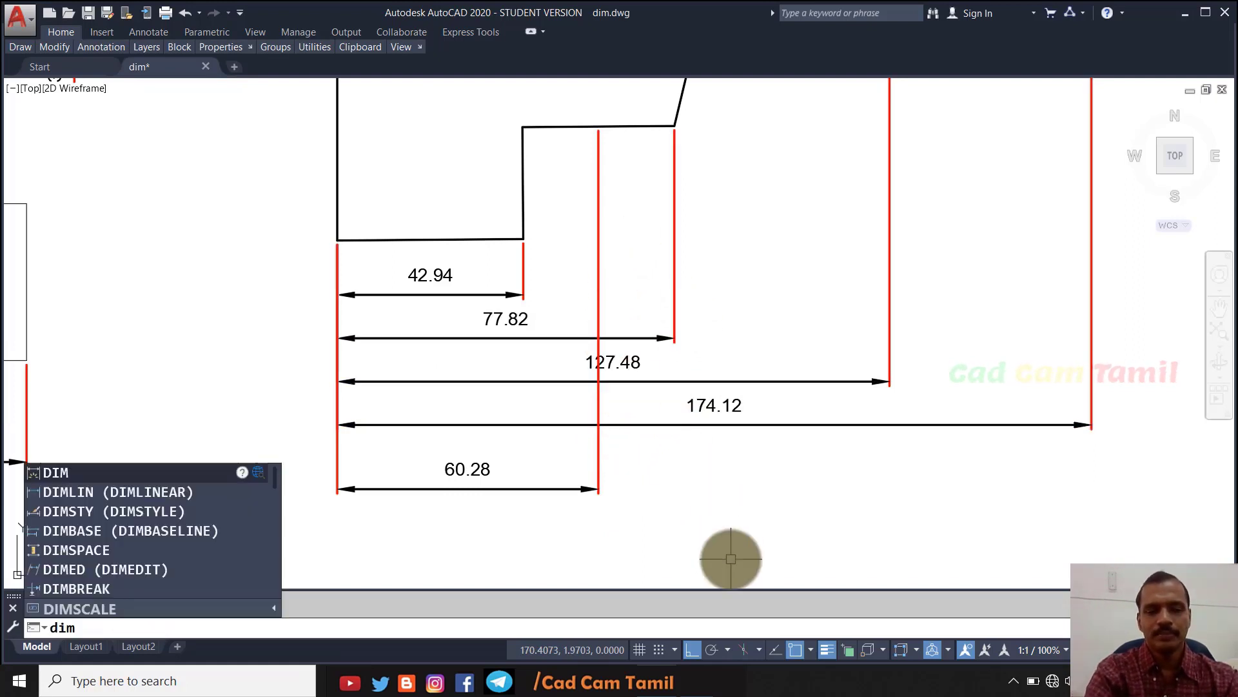
{"action": "type", "text": "reak"}
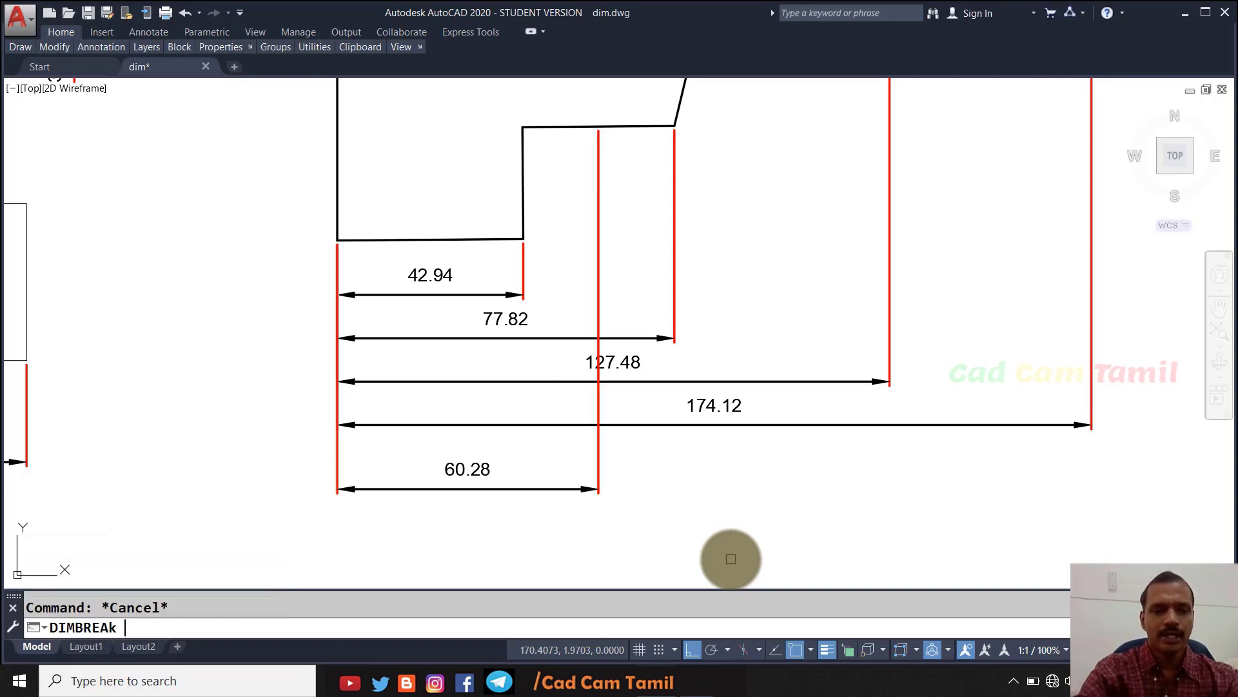
{"action": "key", "text": "Return"}
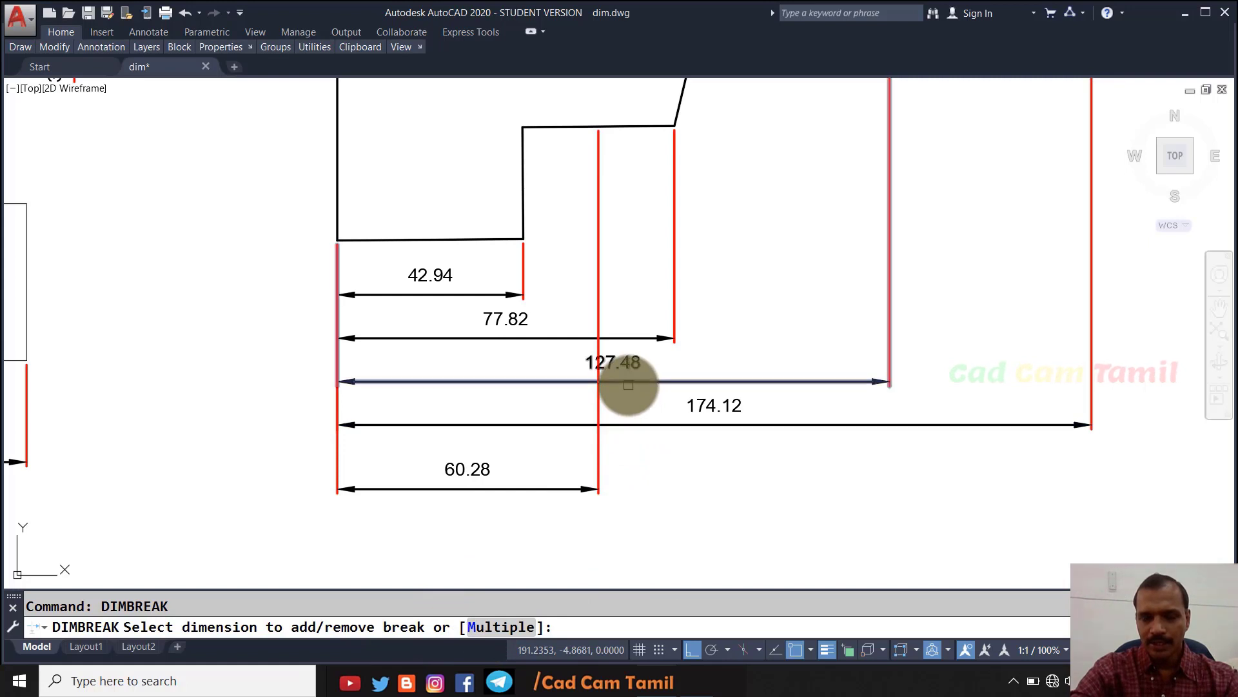
{"action": "left_click", "coordinate": [486, 627]}
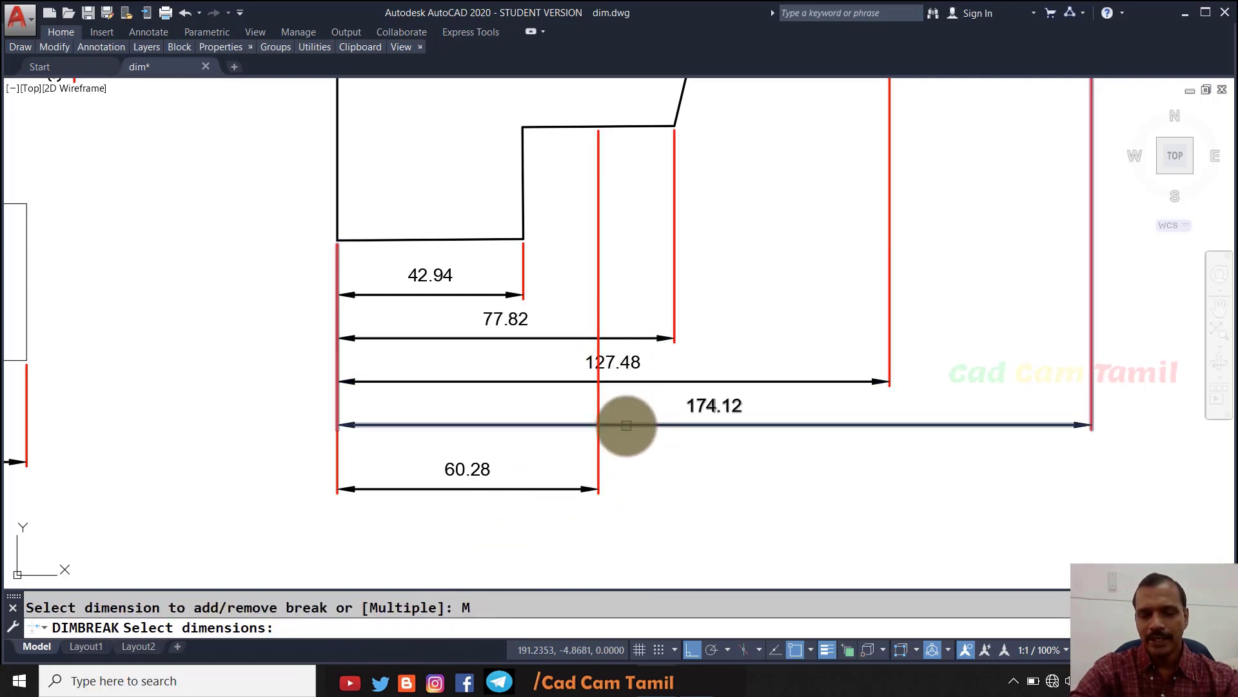
{"action": "left_click", "coordinate": [627, 424]}
{"action": "left_click", "coordinate": [628, 380]}
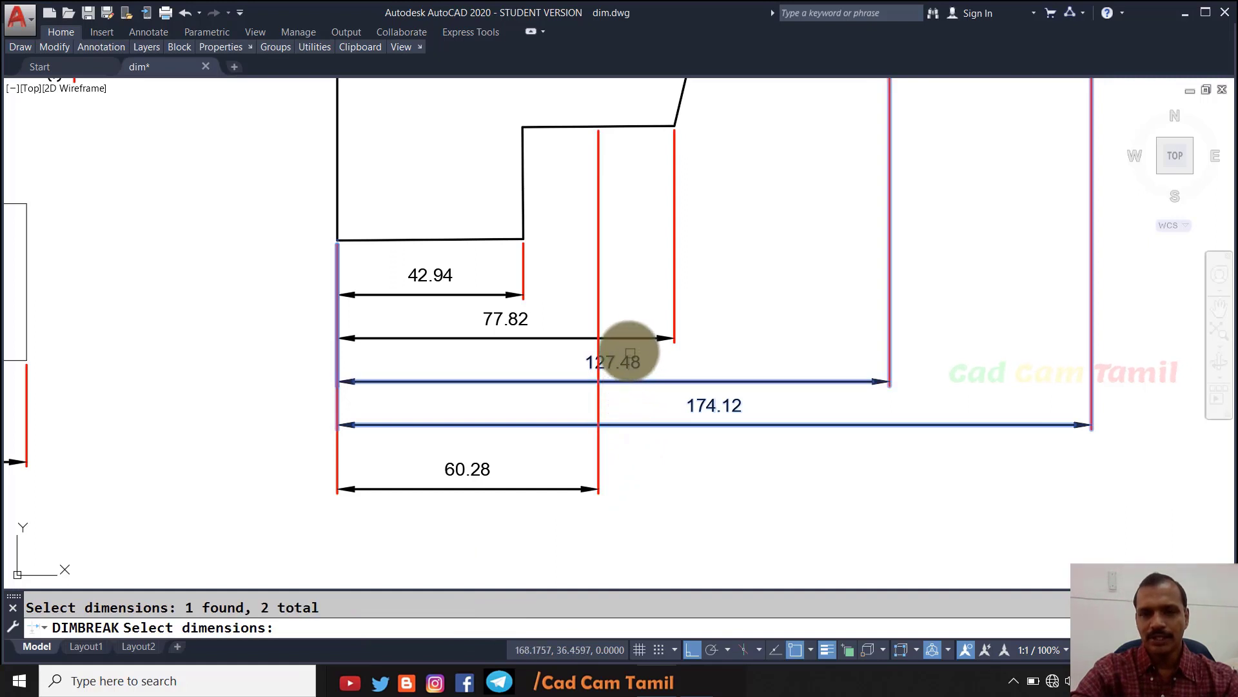
{"action": "left_click", "coordinate": [625, 338]}
{"action": "key", "text": "Return"}
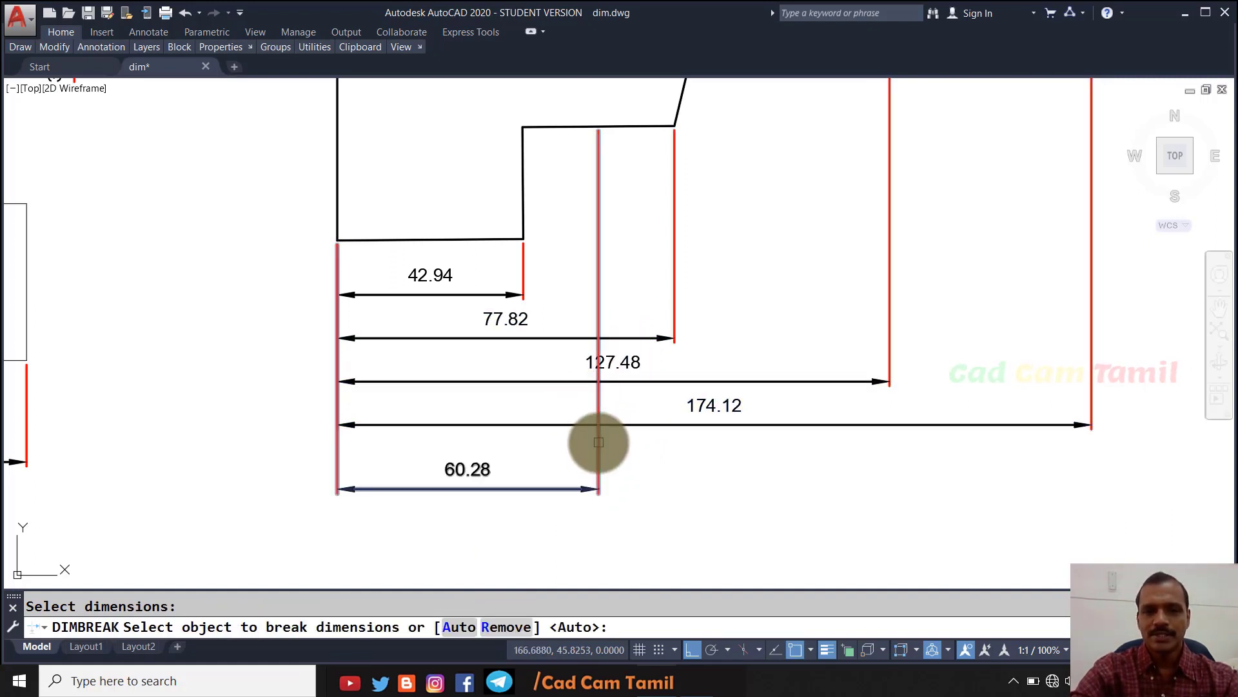
{"action": "left_click", "coordinate": [598, 442]}
{"action": "scroll", "coordinate": [652, 473], "scroll_direction": "up", "scroll_amount": 4}
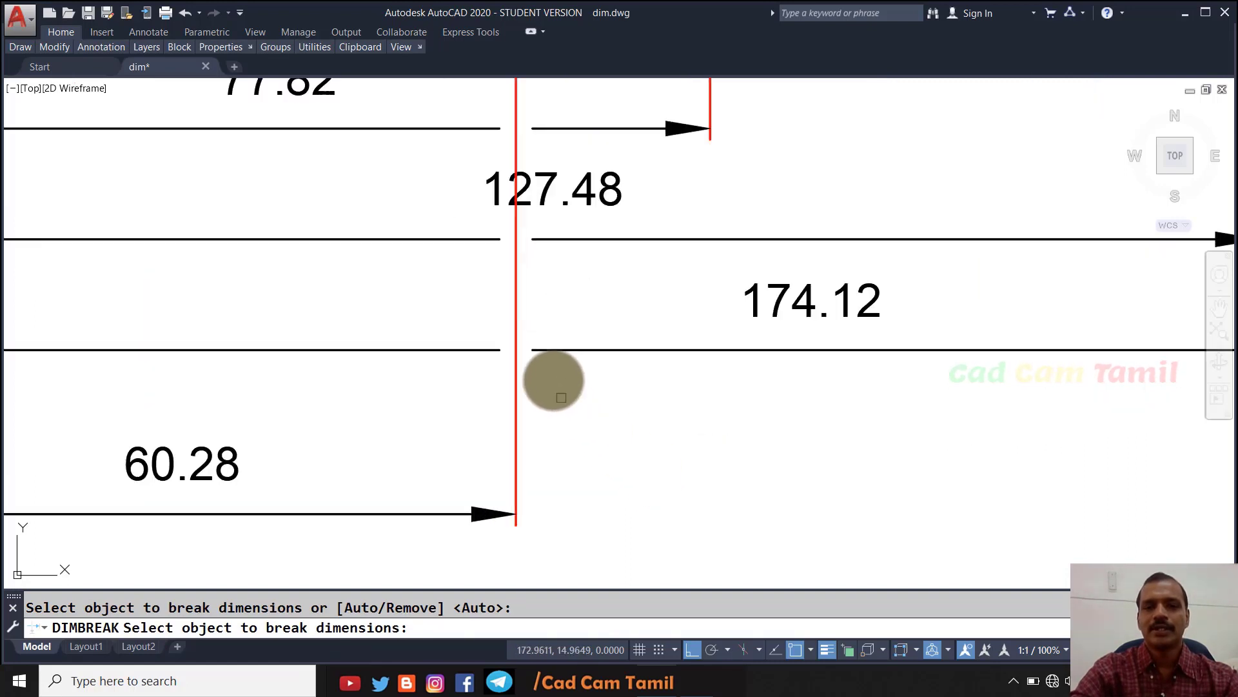
{"action": "scroll", "coordinate": [633, 439], "scroll_direction": "down", "scroll_amount": 2}
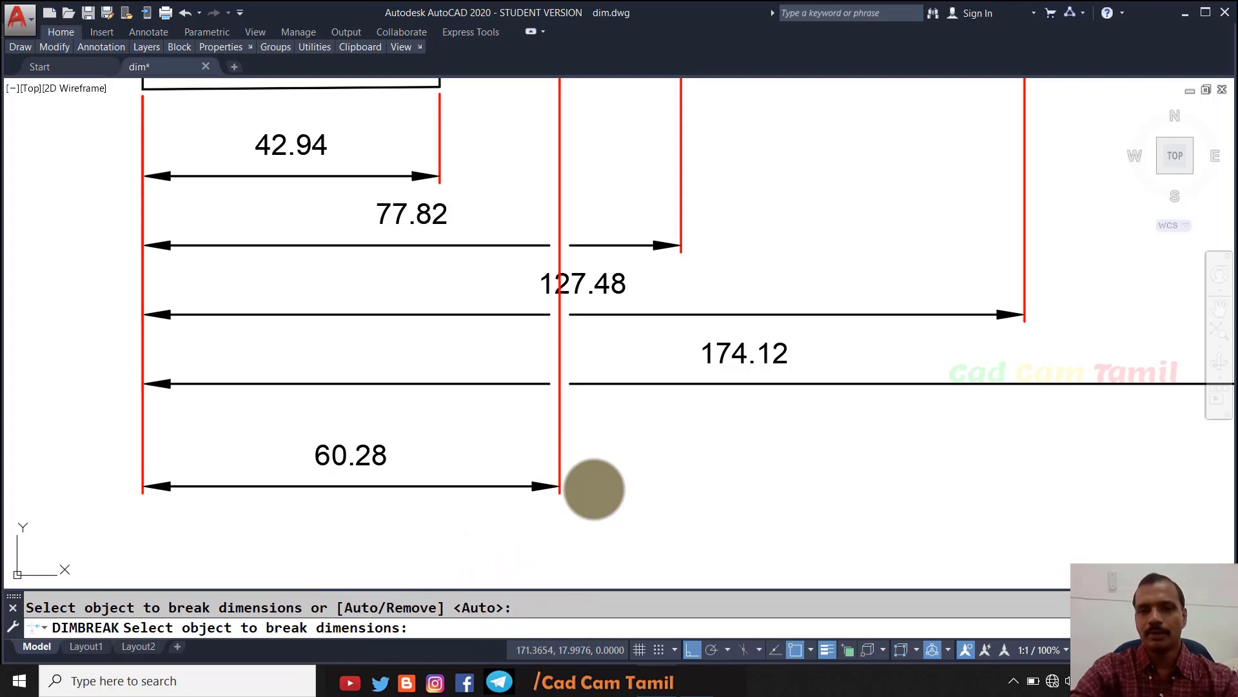
{"action": "key", "text": "Escape"}
{"action": "type", "text": "u"}
{"action": "key", "text": "Return"}
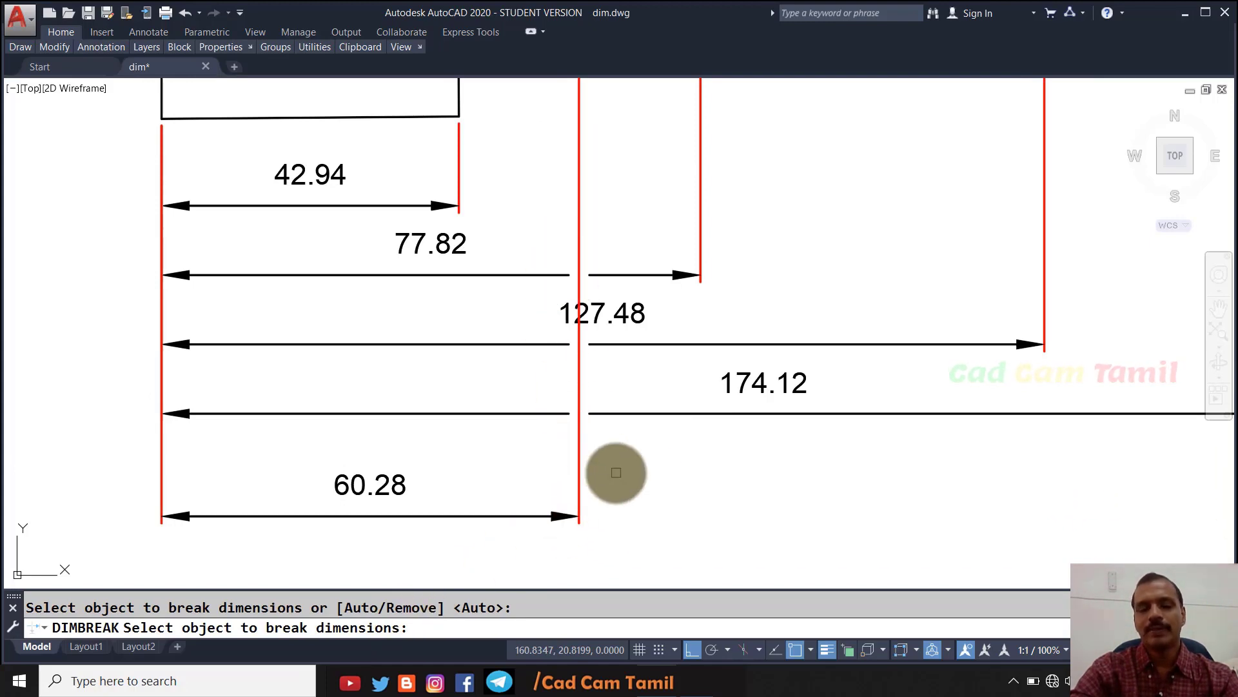
{"action": "key", "text": "ctrl+z"}
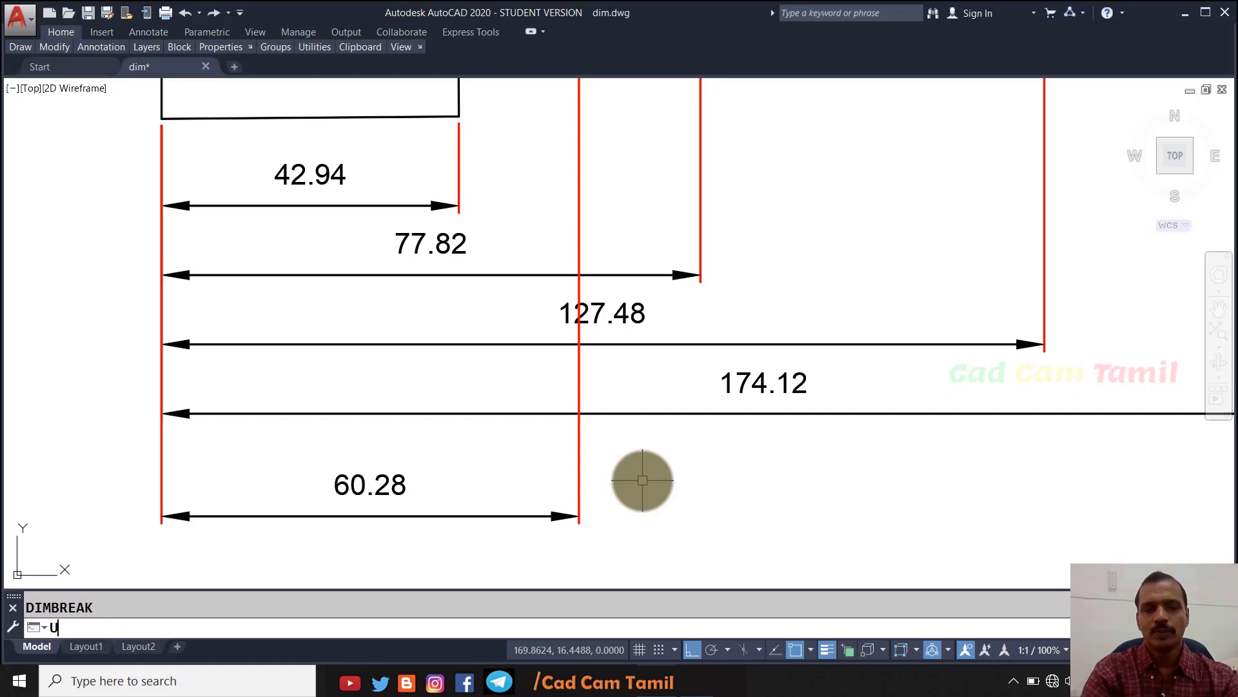
Step: Manually break the 174.12 dimension line on both sides of the 60.28 extension line
{"action": "key", "text": "Return"}
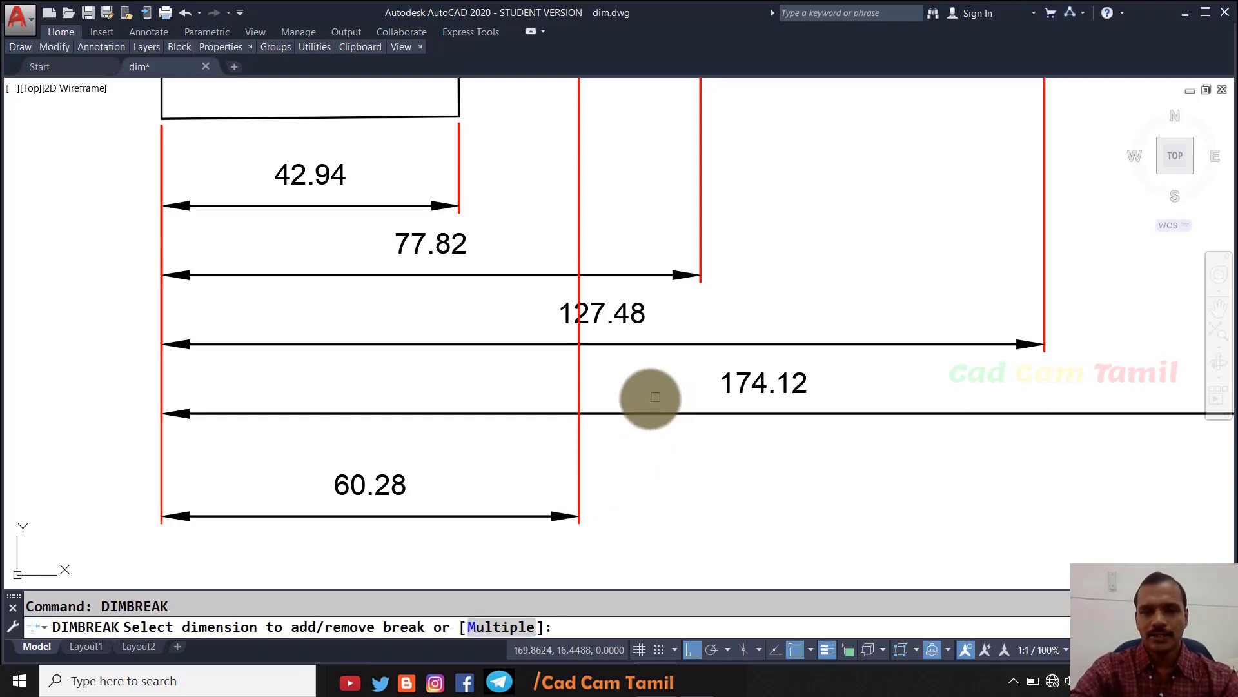
{"action": "left_click", "coordinate": [640, 411]}
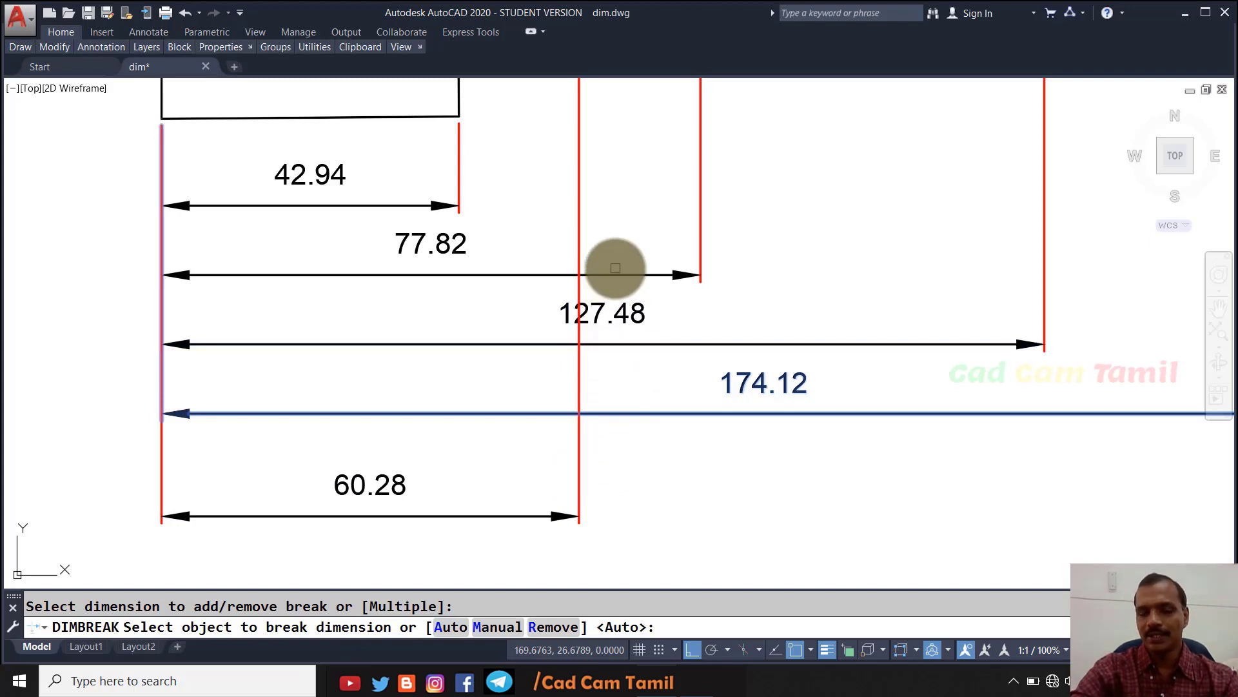
{"action": "left_click", "coordinate": [497, 631]}
{"action": "left_click", "coordinate": [538, 414]}
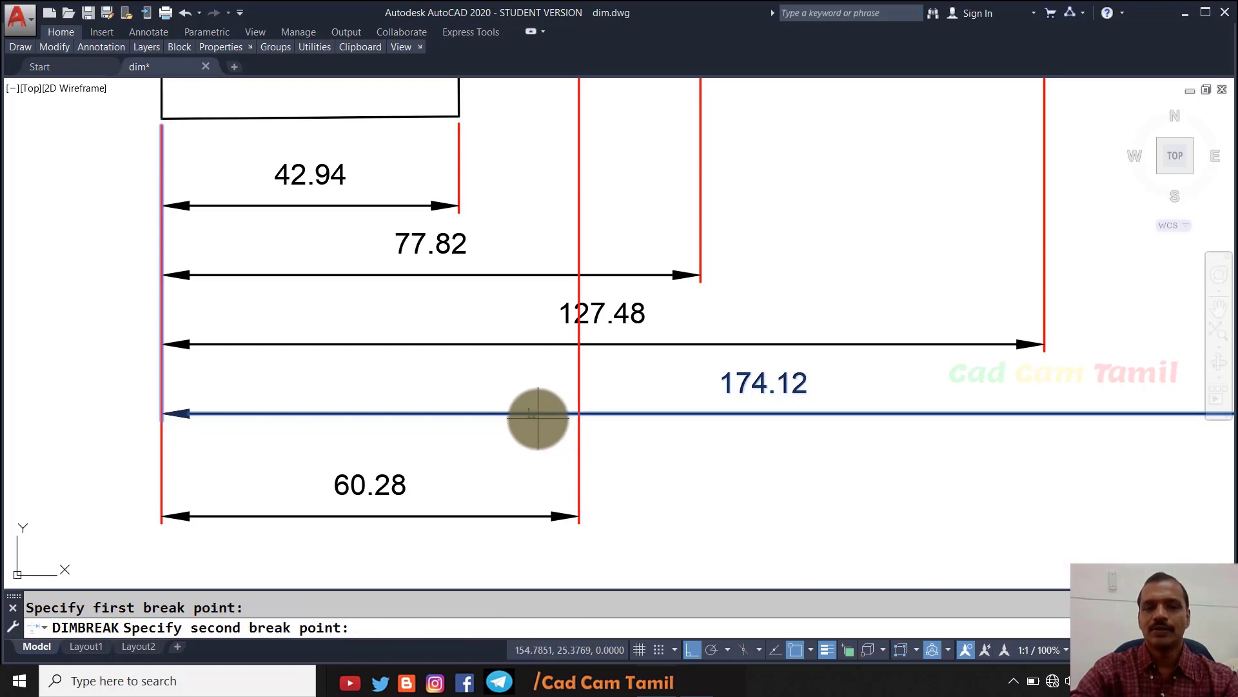
{"action": "left_click", "coordinate": [673, 413]}
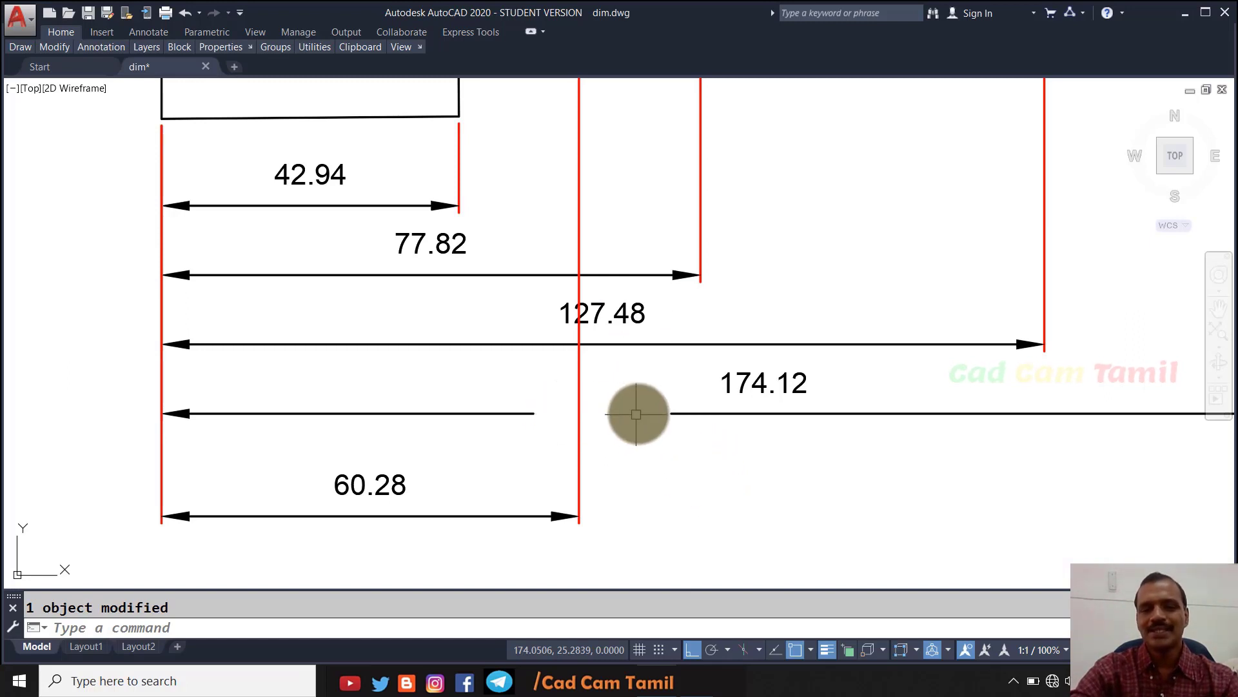
Step: Cancel the break command and delete the 60.28 dimension
{"action": "key", "text": "Return"}
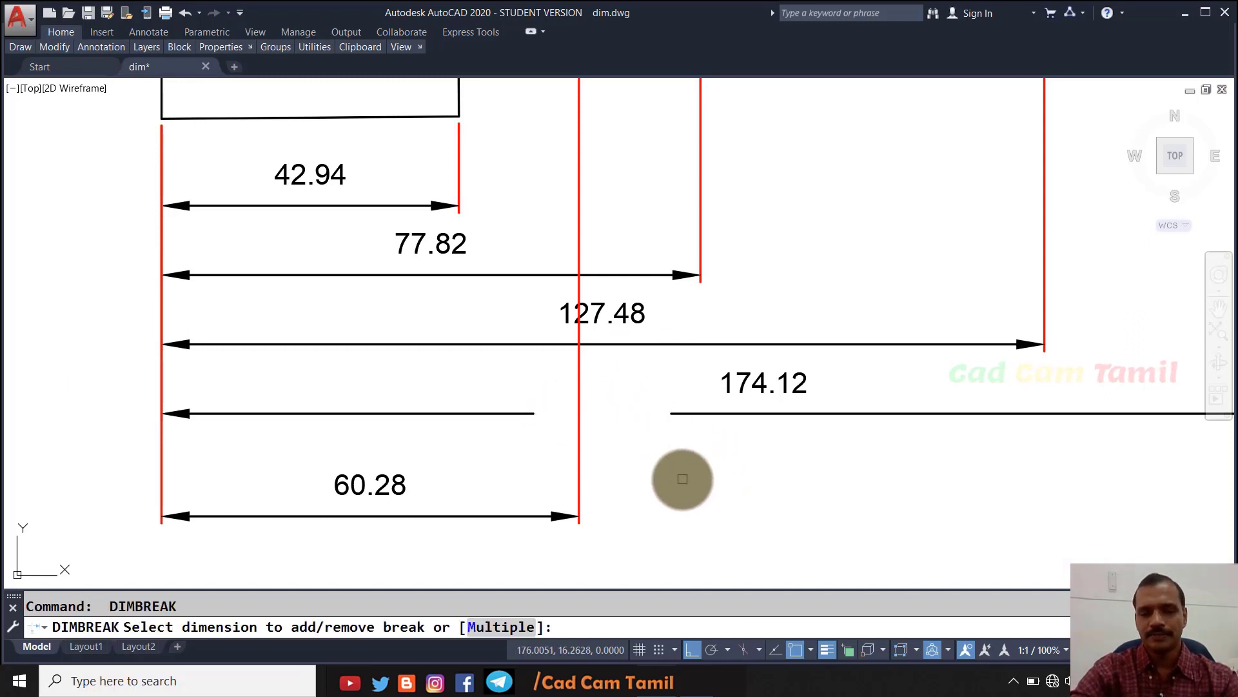
{"action": "key", "text": "Escape"}
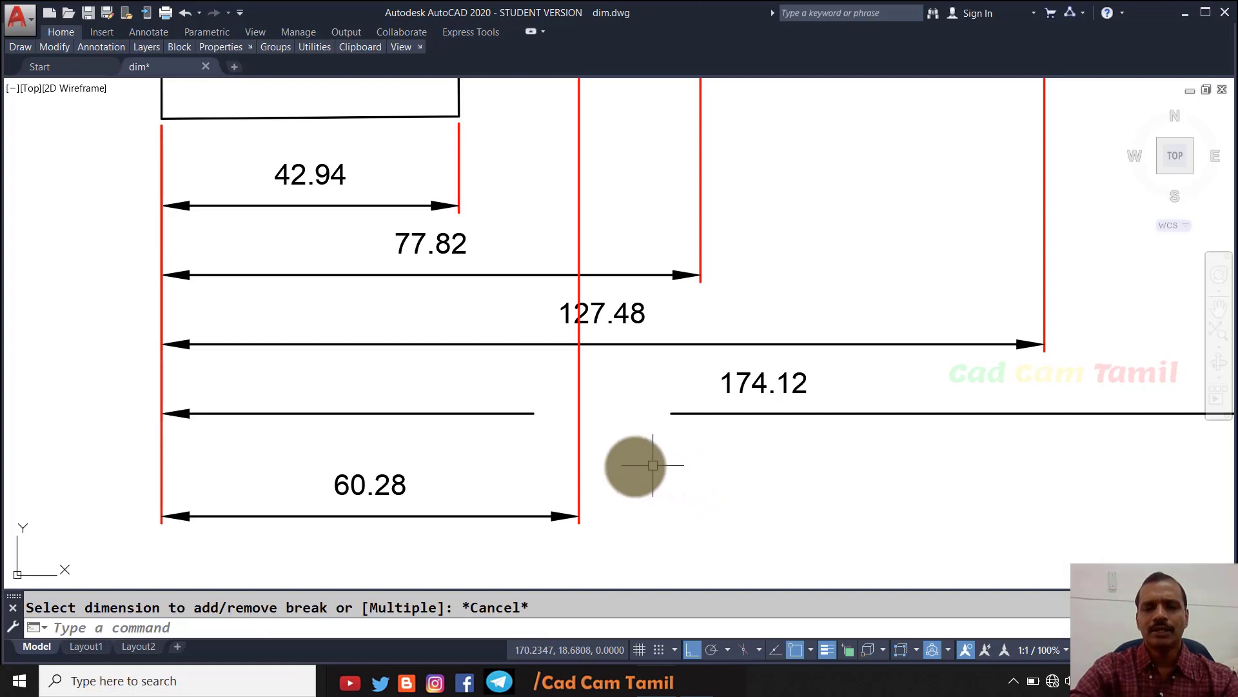
{"action": "left_click", "coordinate": [473, 516]}
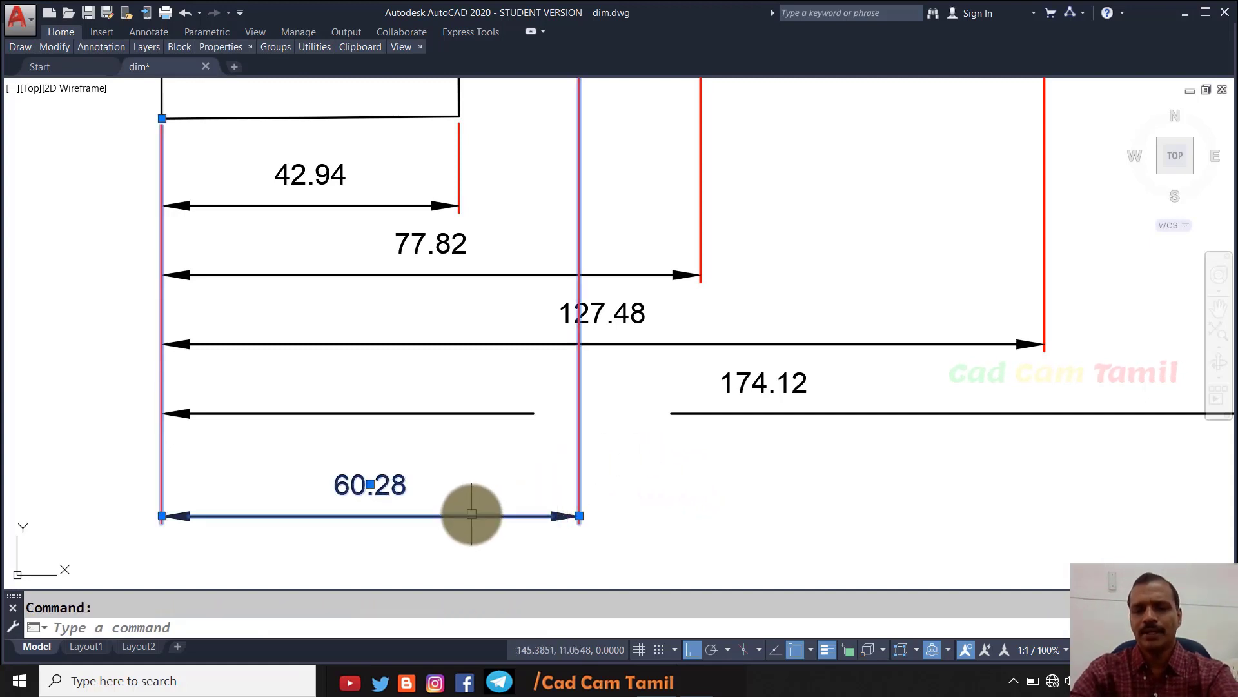
{"action": "key", "text": "Delete"}
{"action": "scroll", "coordinate": [591, 478], "scroll_direction": "down", "scroll_amount": 2}
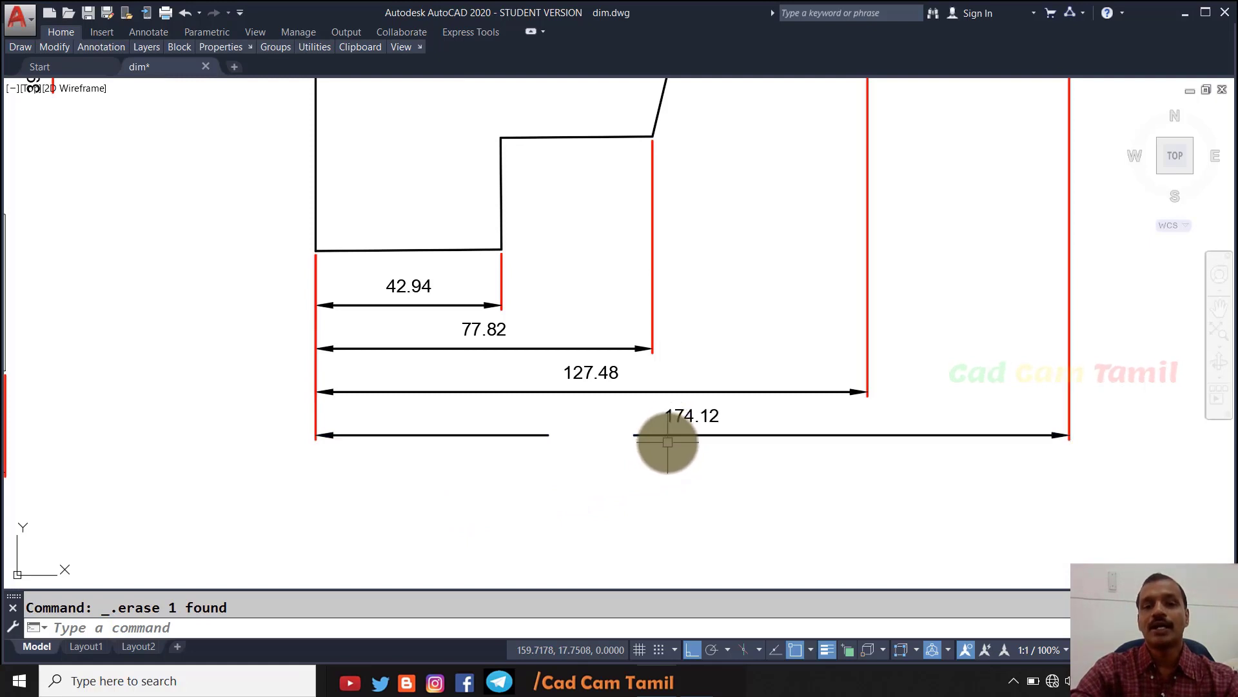
{"action": "left_click", "coordinate": [699, 438]}
{"action": "key", "text": "Escape"}
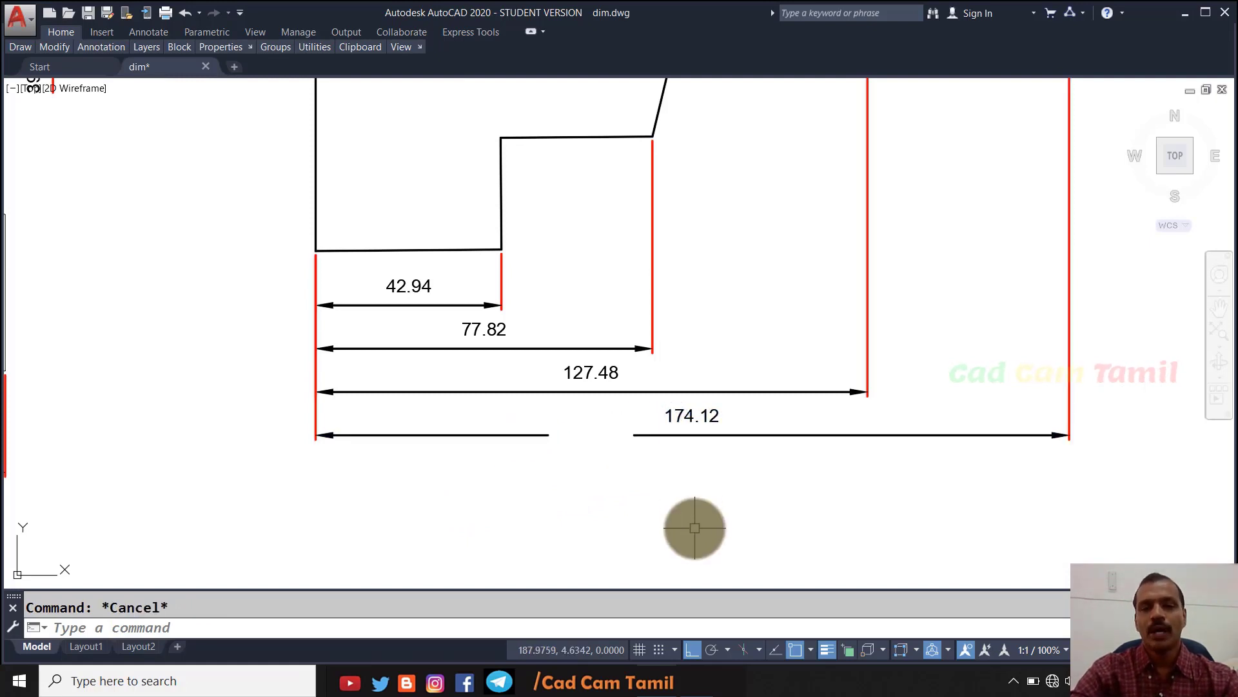
Step: Remove the 174.12 dimension's break with DIMBREAK Remove, then undo the last changes
{"action": "type", "text": "dimbrea"}
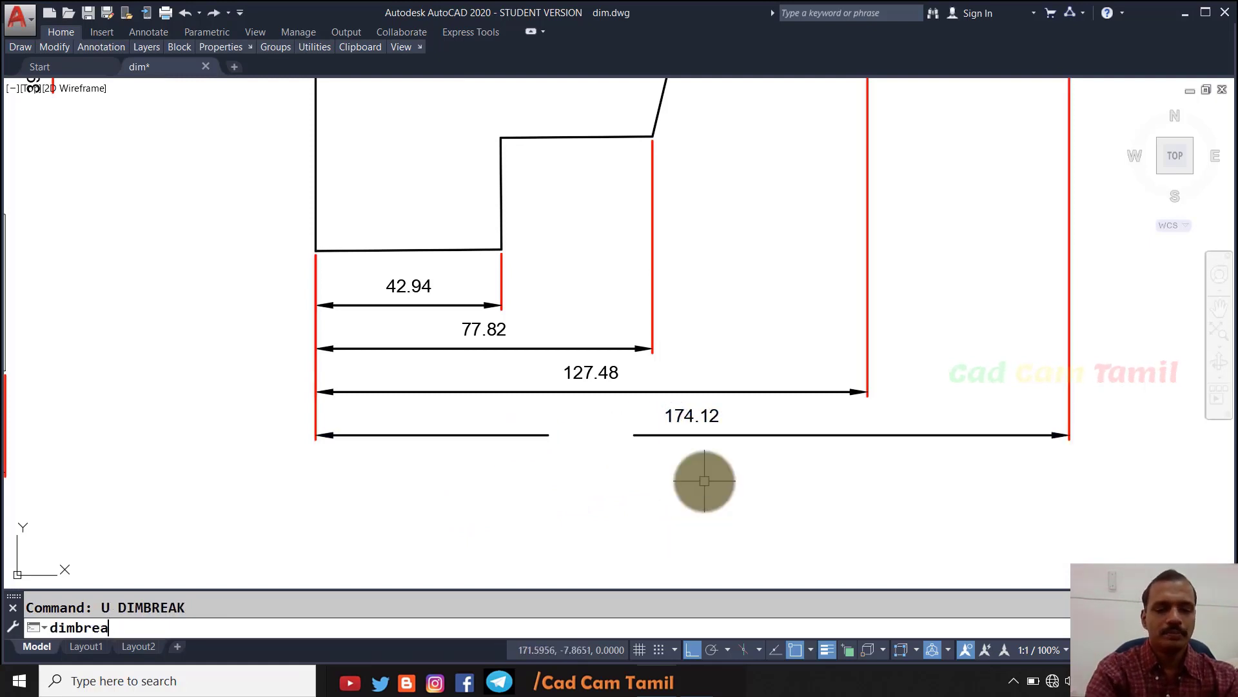
{"action": "type", "text": "k"}
{"action": "key", "text": "Return"}
{"action": "left_click", "coordinate": [641, 435]}
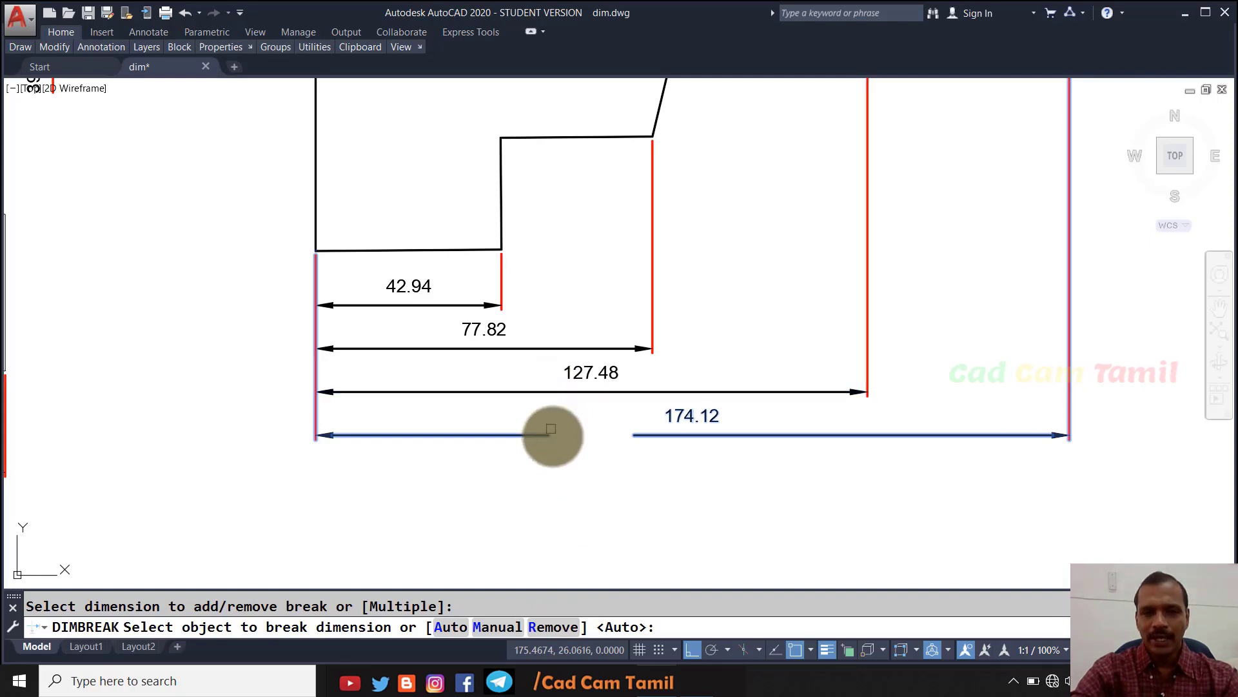
{"action": "left_click", "coordinate": [557, 630]}
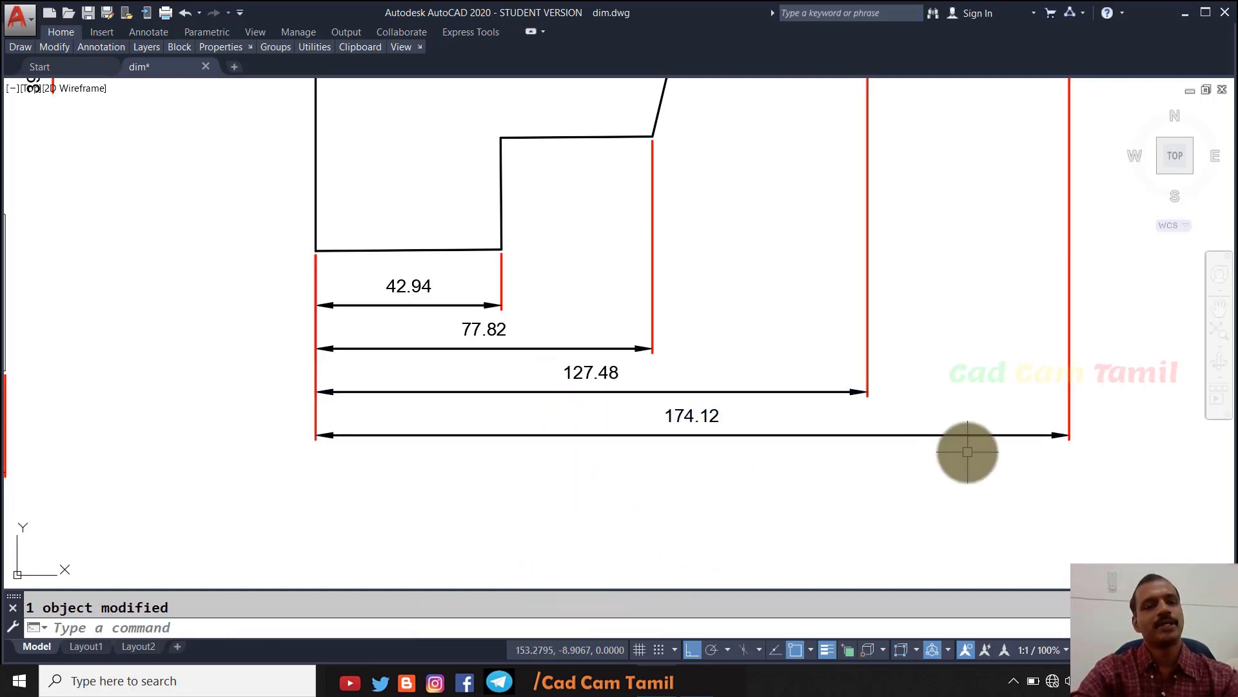
{"action": "key", "text": "Escape"}
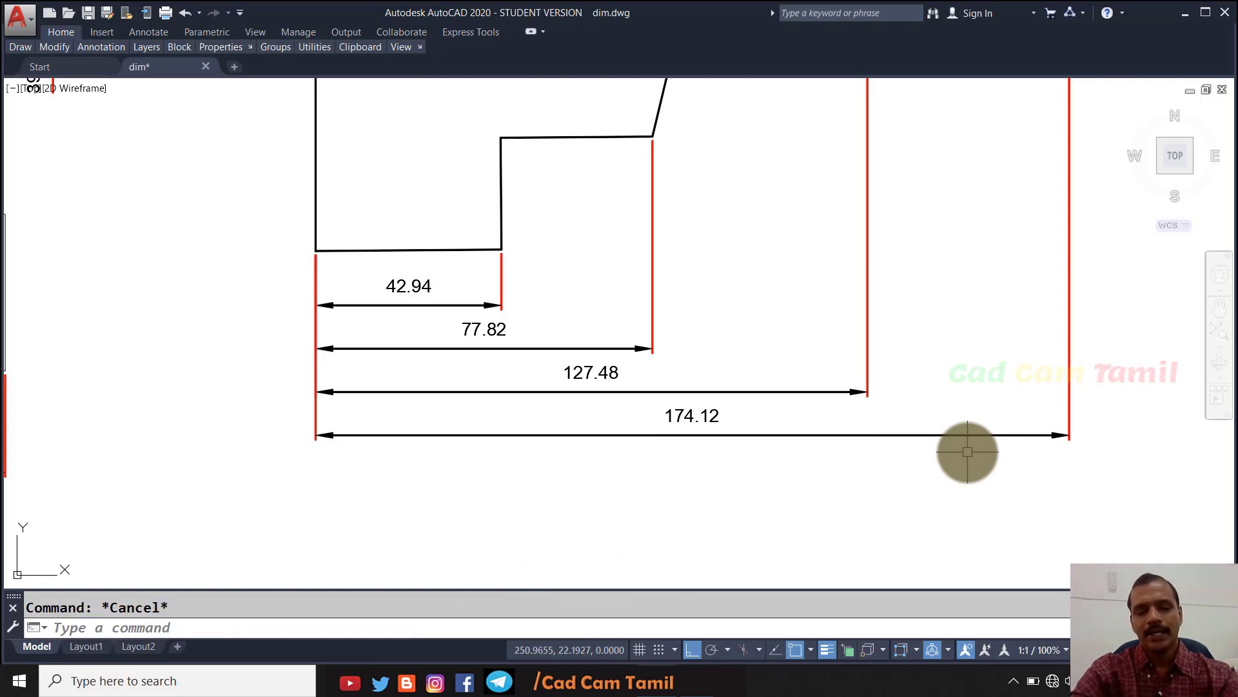
{"action": "type", "text": "u"}
{"action": "key", "text": "Return"}
{"action": "key", "text": "Return"}
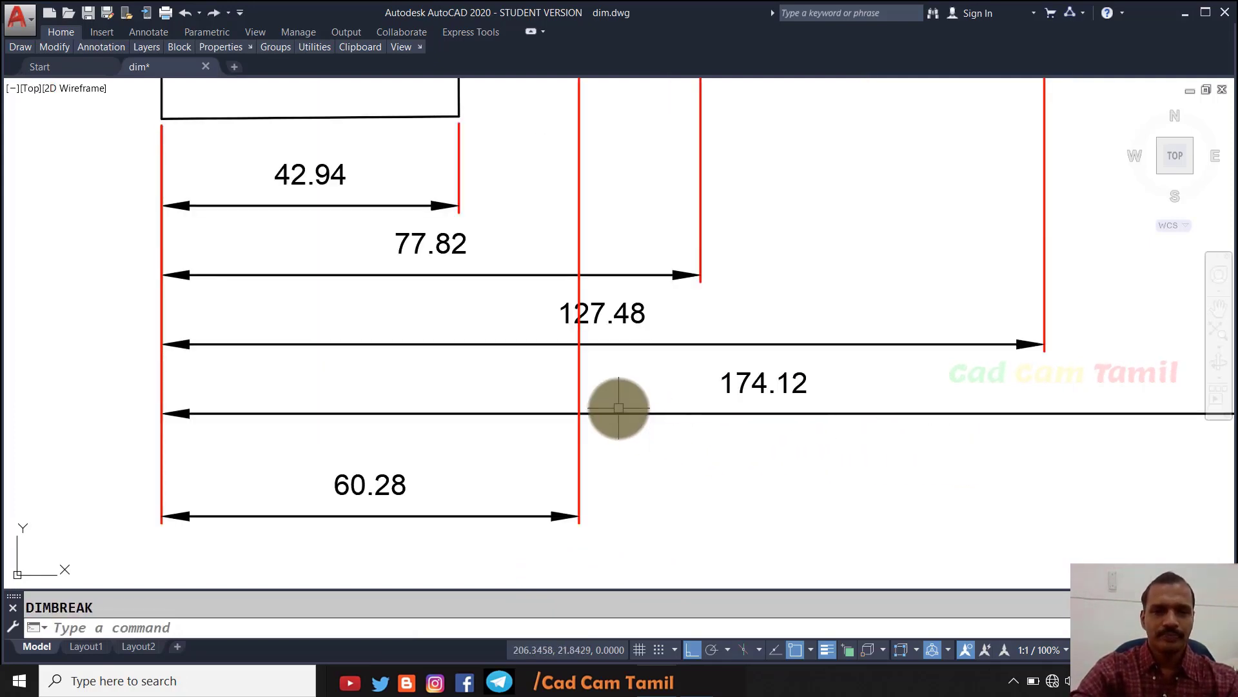
Step: Break the 174.12, 127.48 and 77.82 dimension lines at the 60.28 extension line
{"action": "scroll", "coordinate": [616, 408], "scroll_direction": "up", "scroll_amount": 2}
{"action": "scroll", "coordinate": [653, 439], "scroll_direction": "down", "scroll_amount": 2}
{"action": "key", "text": "Escape"}
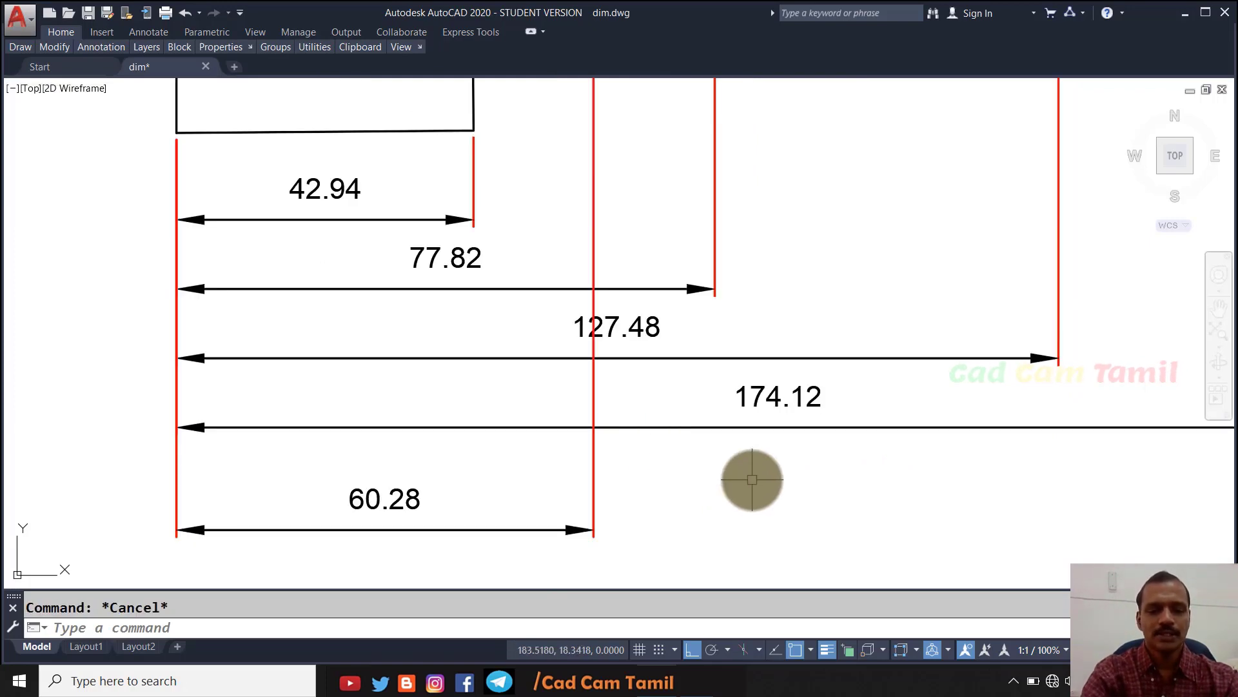
{"action": "type", "text": "dimbreak"}
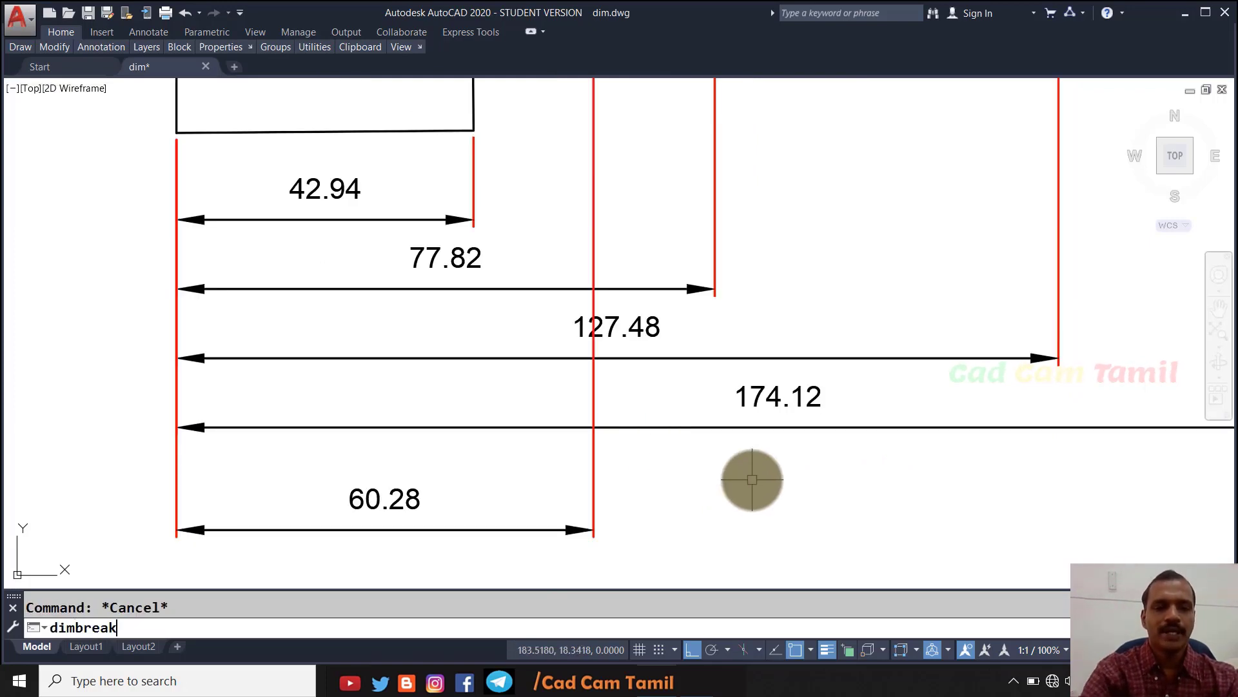
{"action": "key", "text": "Return"}
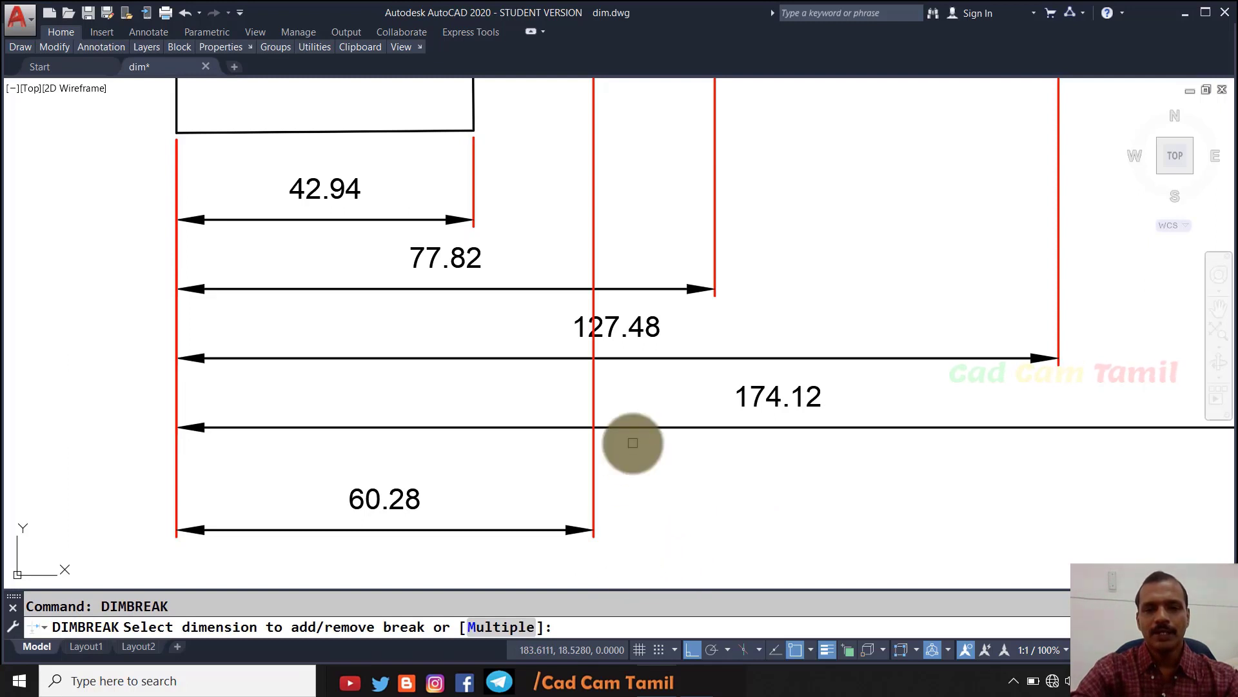
{"action": "left_click", "coordinate": [510, 627]}
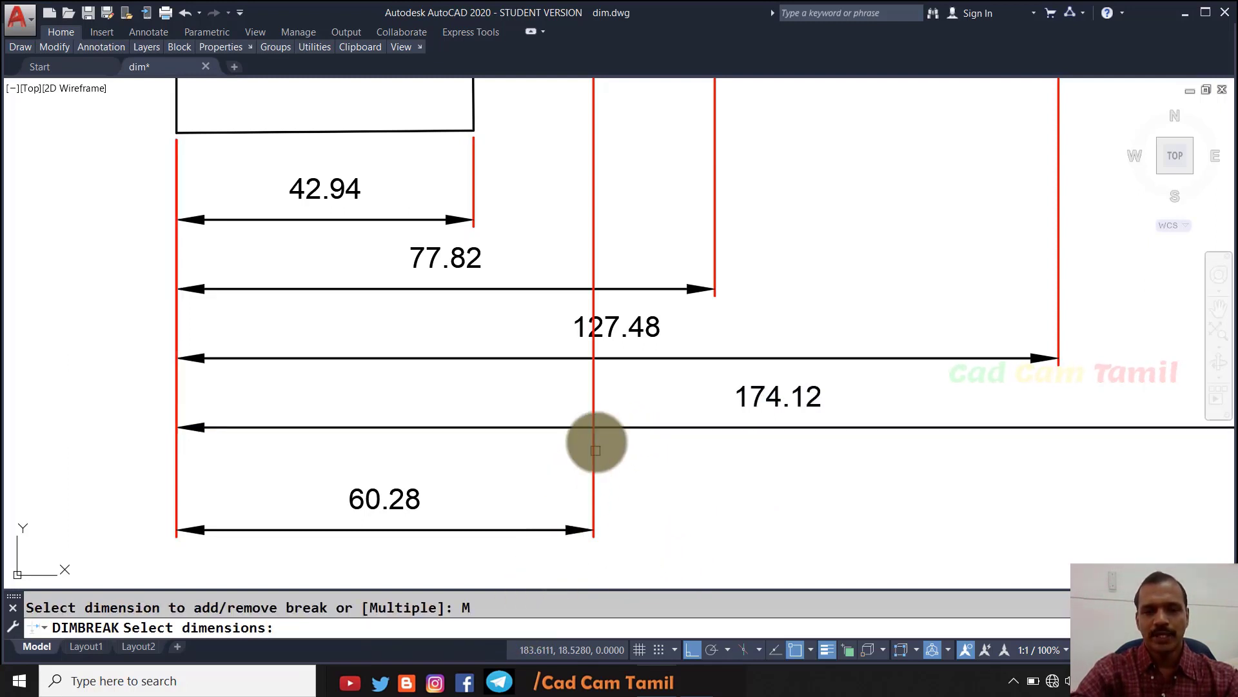
{"action": "left_click", "coordinate": [610, 426]}
{"action": "left_click", "coordinate": [614, 357]}
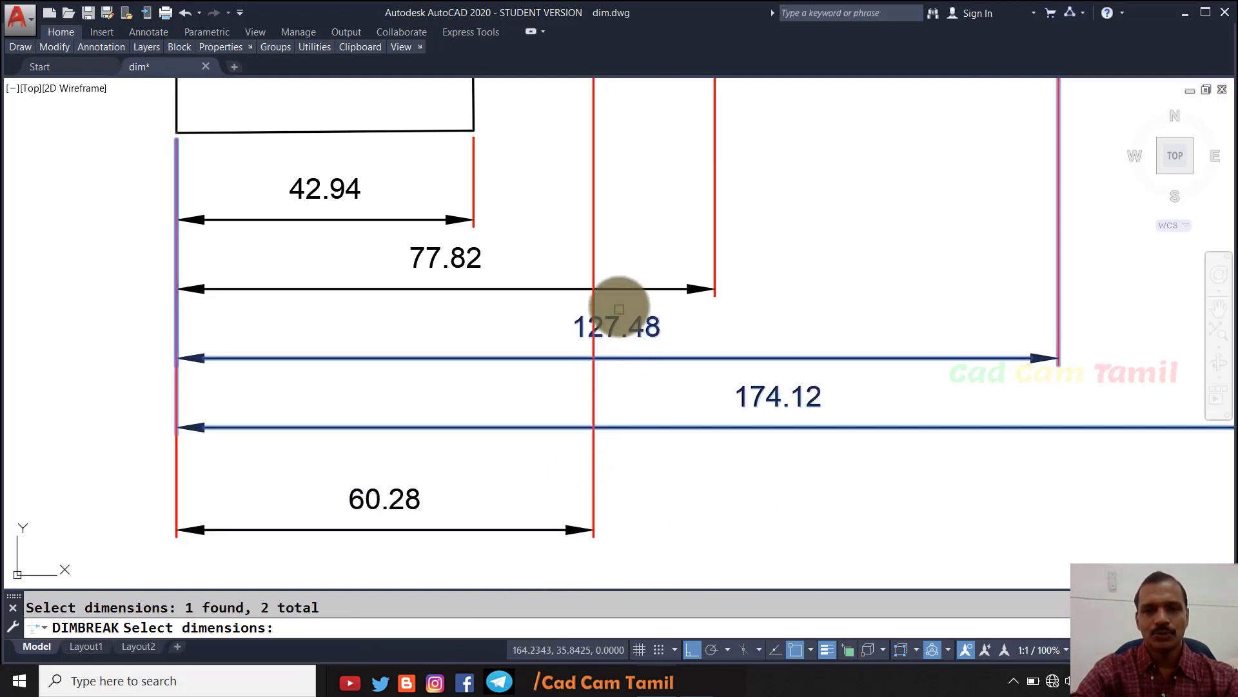
{"action": "left_click", "coordinate": [617, 289]}
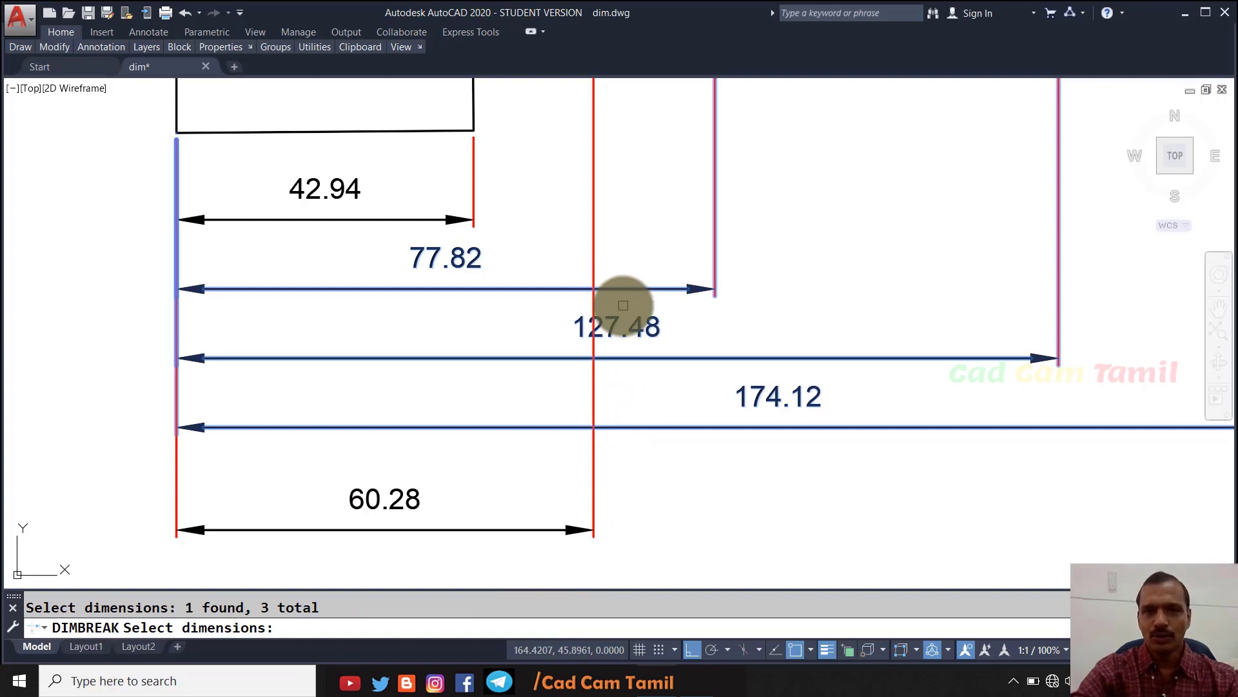
{"action": "key", "text": "Return"}
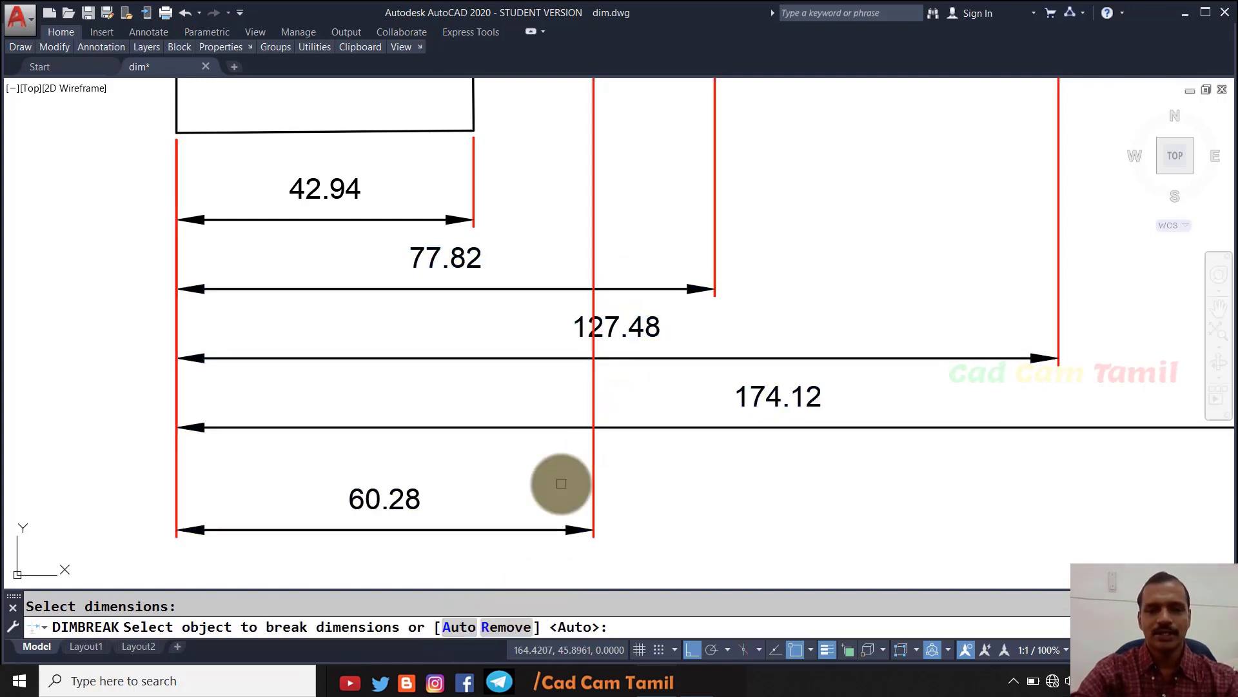
{"action": "left_click", "coordinate": [591, 456]}
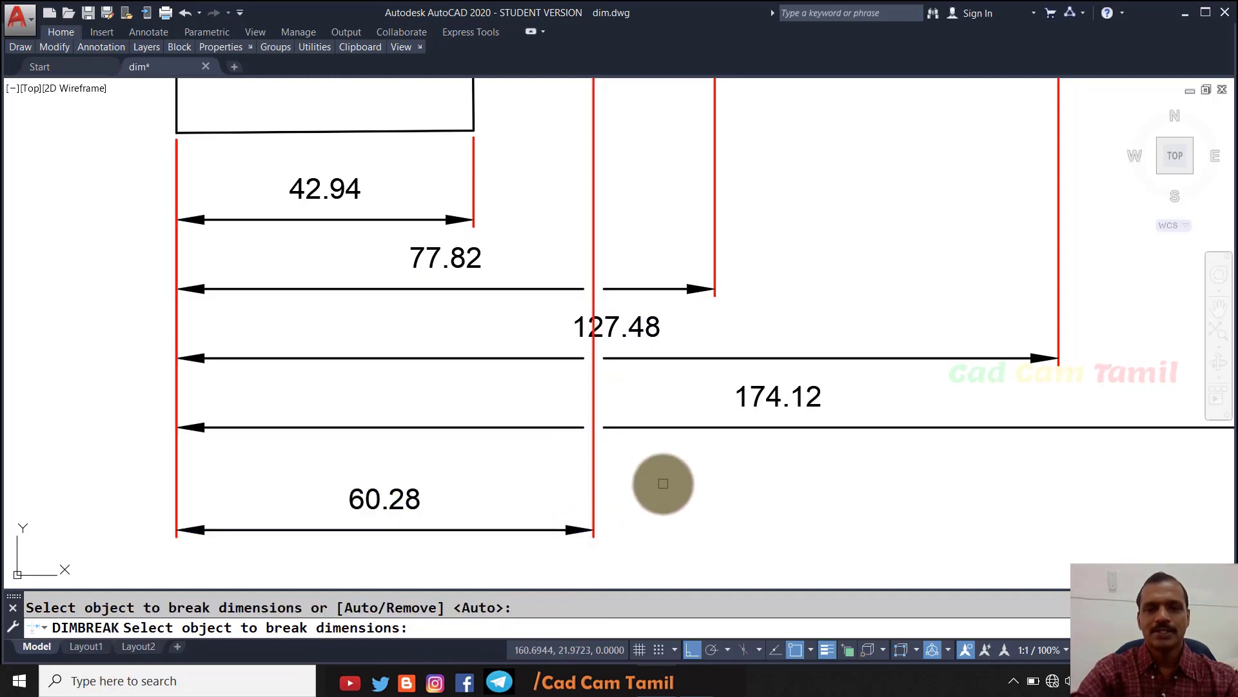
{"action": "key", "text": "Return"}
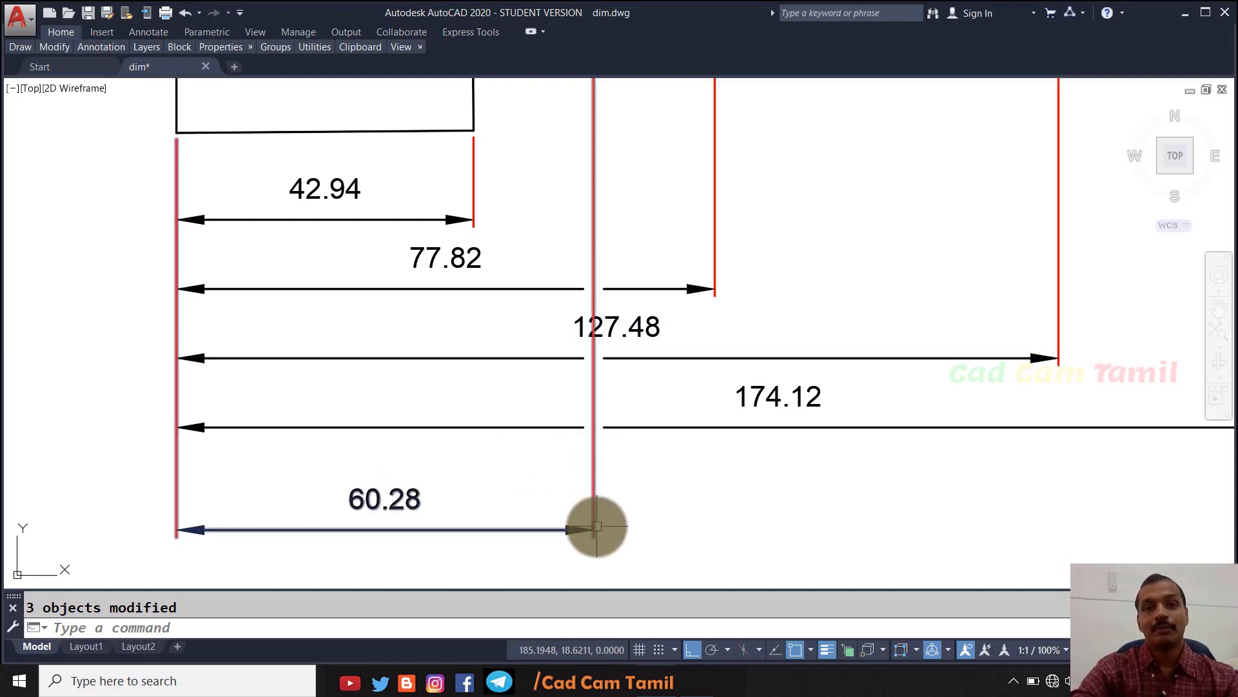
Step: Delete the 60.28 dimension, then undo to bring it back
{"action": "left_click", "coordinate": [373, 499]}
{"action": "key", "text": "Delete"}
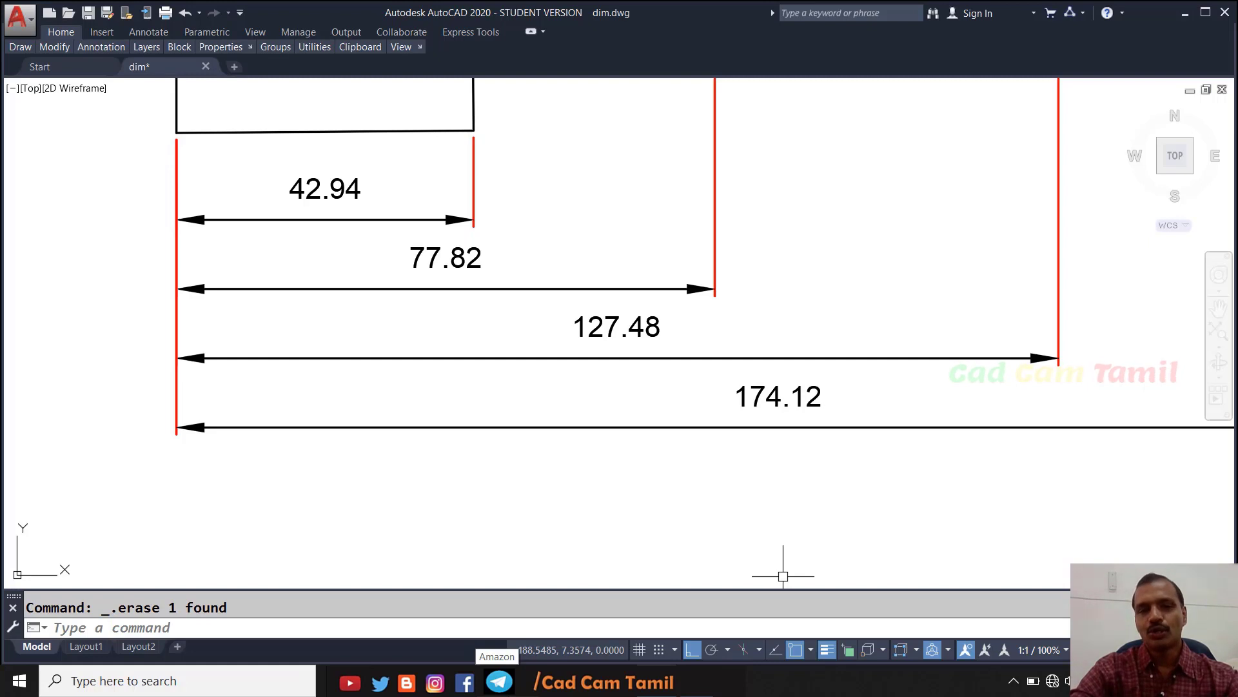
{"action": "type", "text": "u"}
{"action": "key", "text": "Return"}
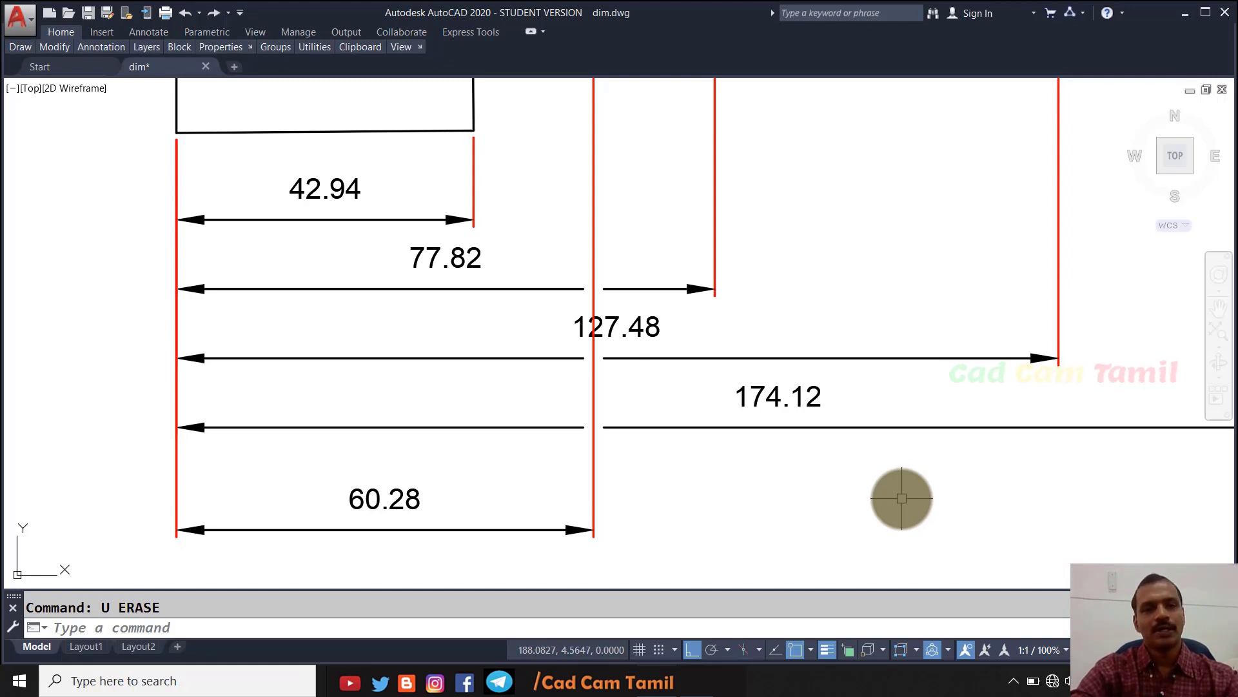
Step: Cancel the active command
{"action": "key", "text": "Escape"}
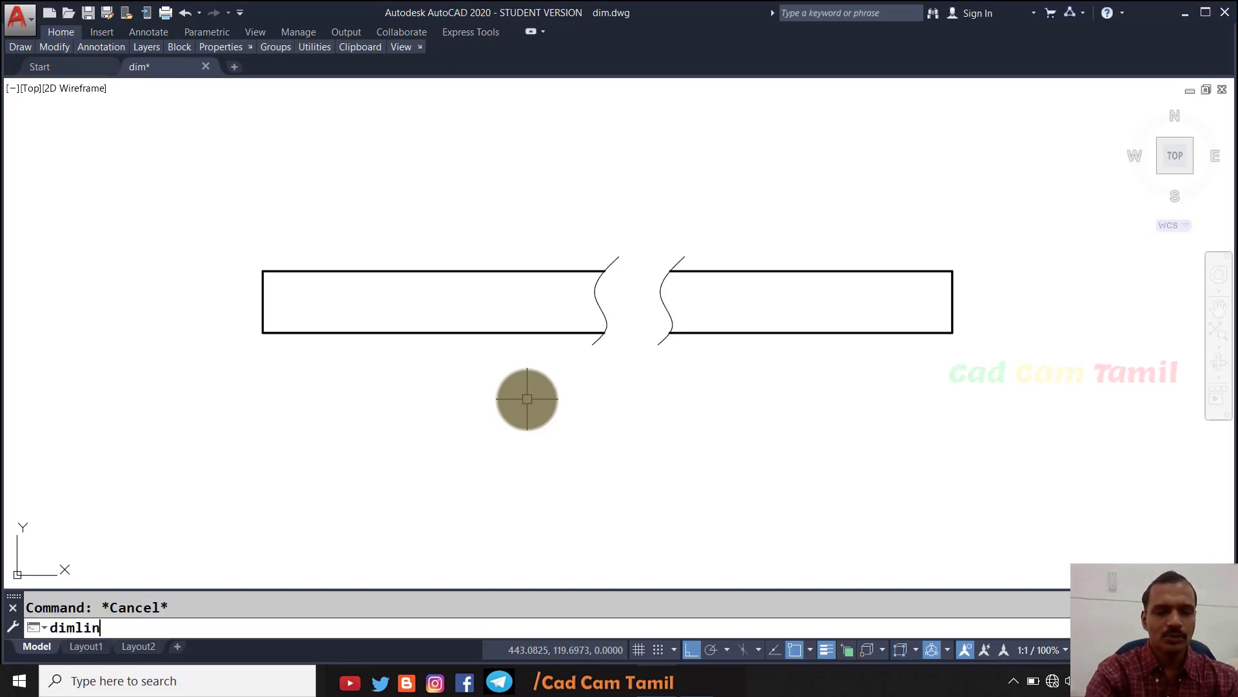
Step: Move the bar's right half left against the left half to close the gap
{"action": "key", "text": "Return"}
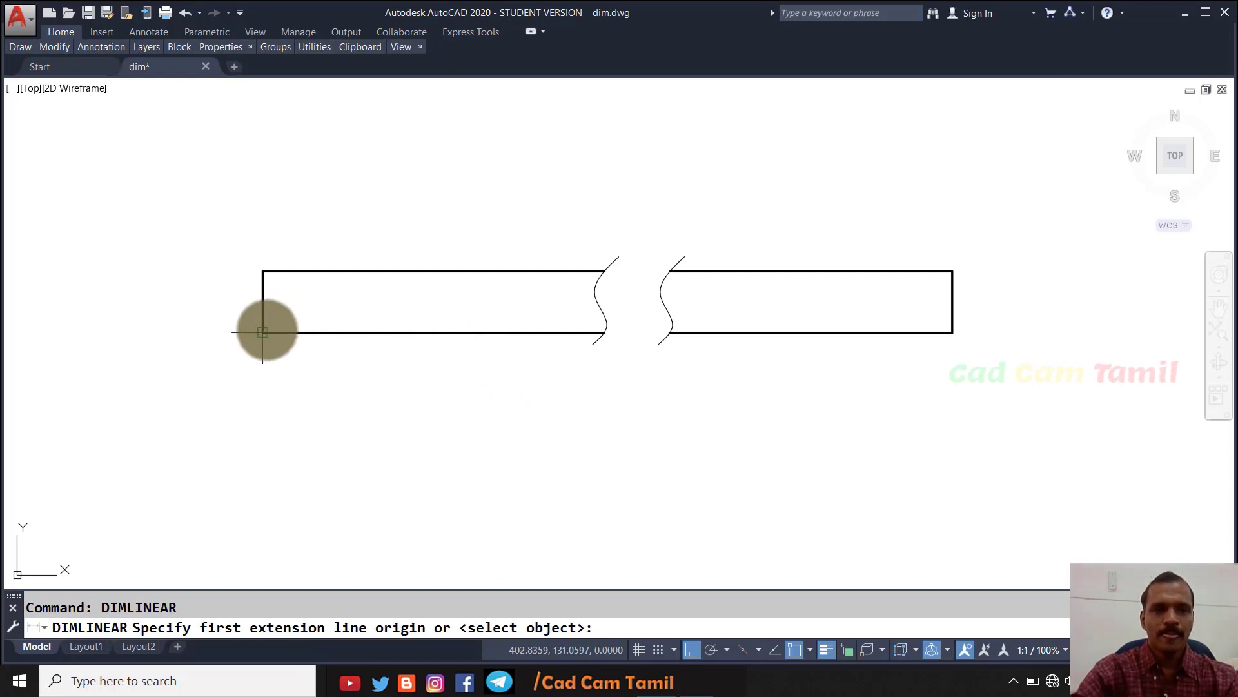
{"action": "left_click", "coordinate": [263, 333]}
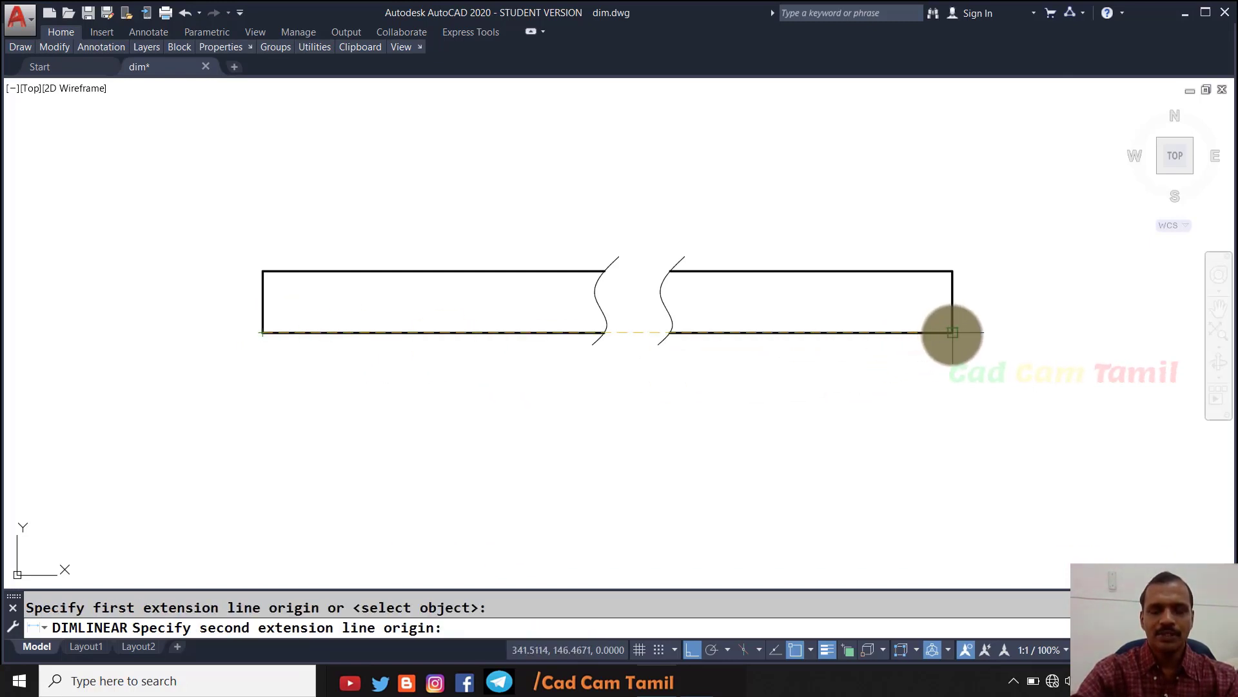
{"action": "key", "text": "Escape"}
{"action": "type", "text": "m"}
{"action": "key", "text": "Return"}
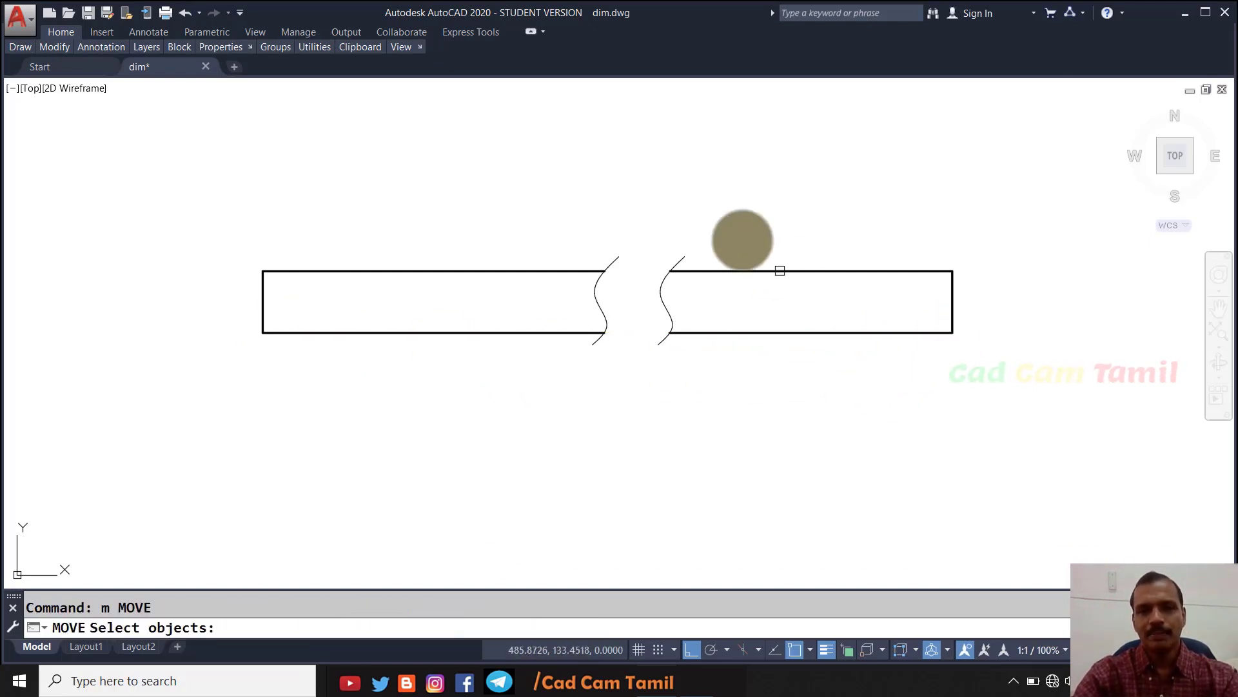
{"action": "left_click", "coordinate": [650, 227]}
{"action": "left_click", "coordinate": [1007, 433]}
{"action": "key", "text": "Return"}
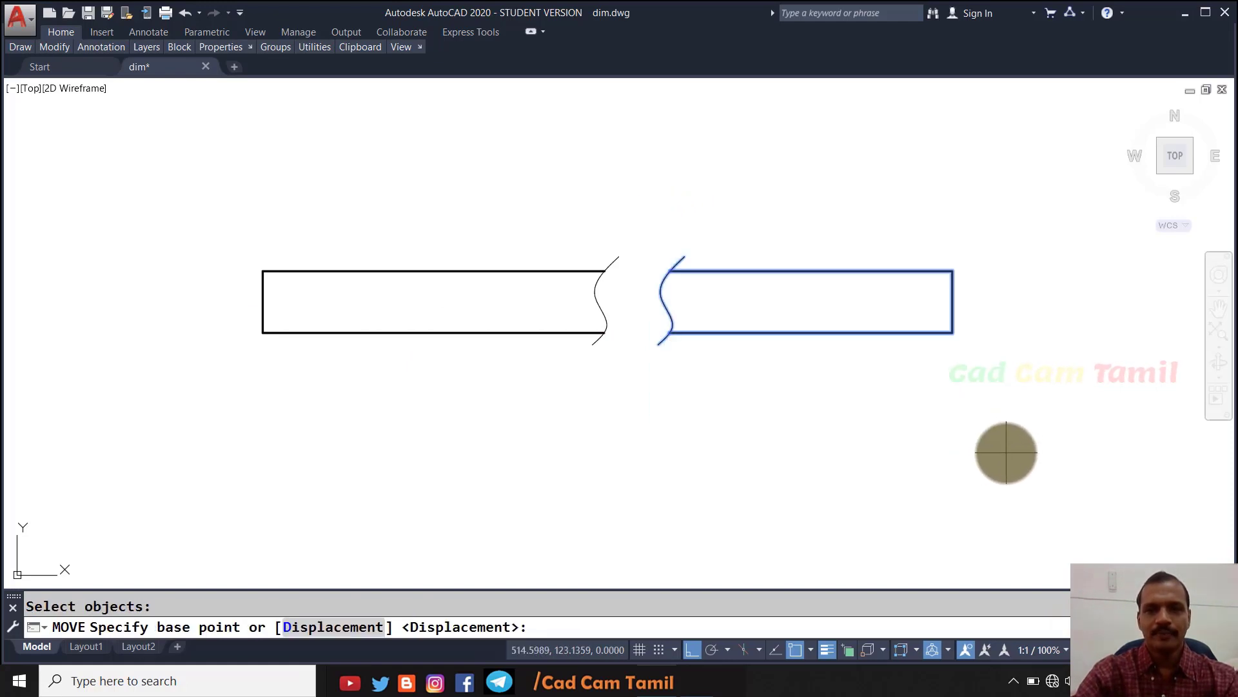
{"action": "left_click", "coordinate": [1007, 451]}
{"action": "left_click", "coordinate": [964, 456]}
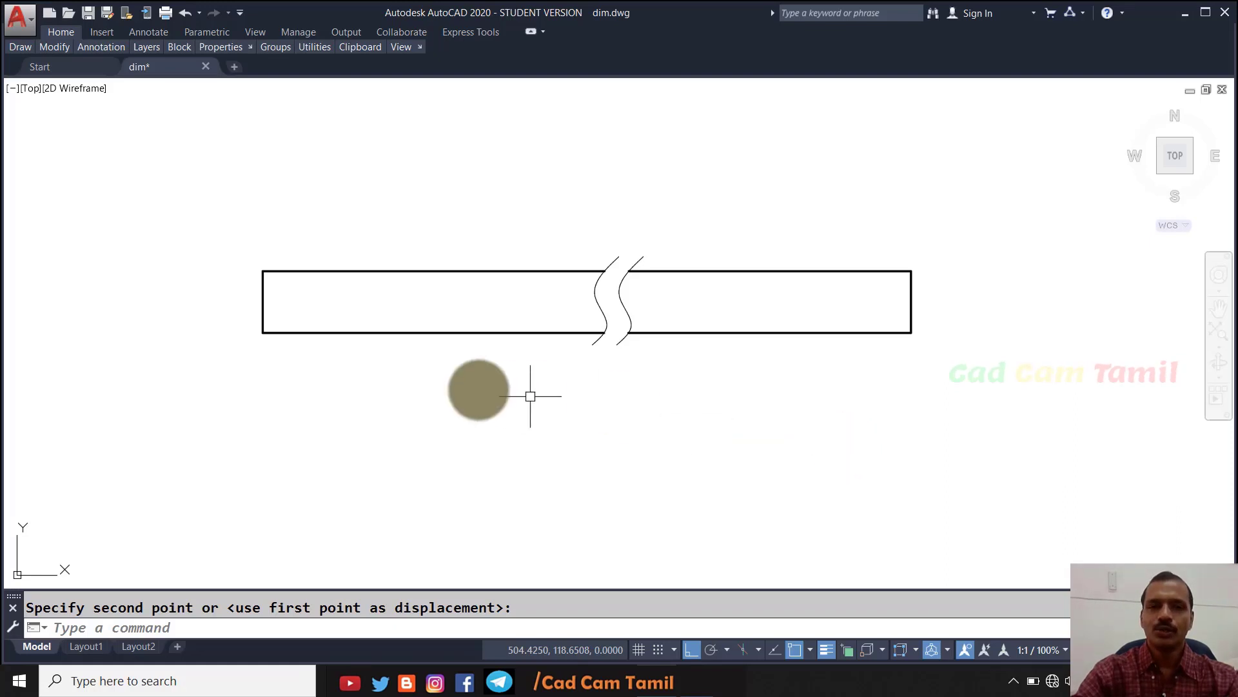
Step: Dimension the bar corner to corner (150.51) with DIMLINEAR, then delete that dimension
{"action": "type", "text": "di"}
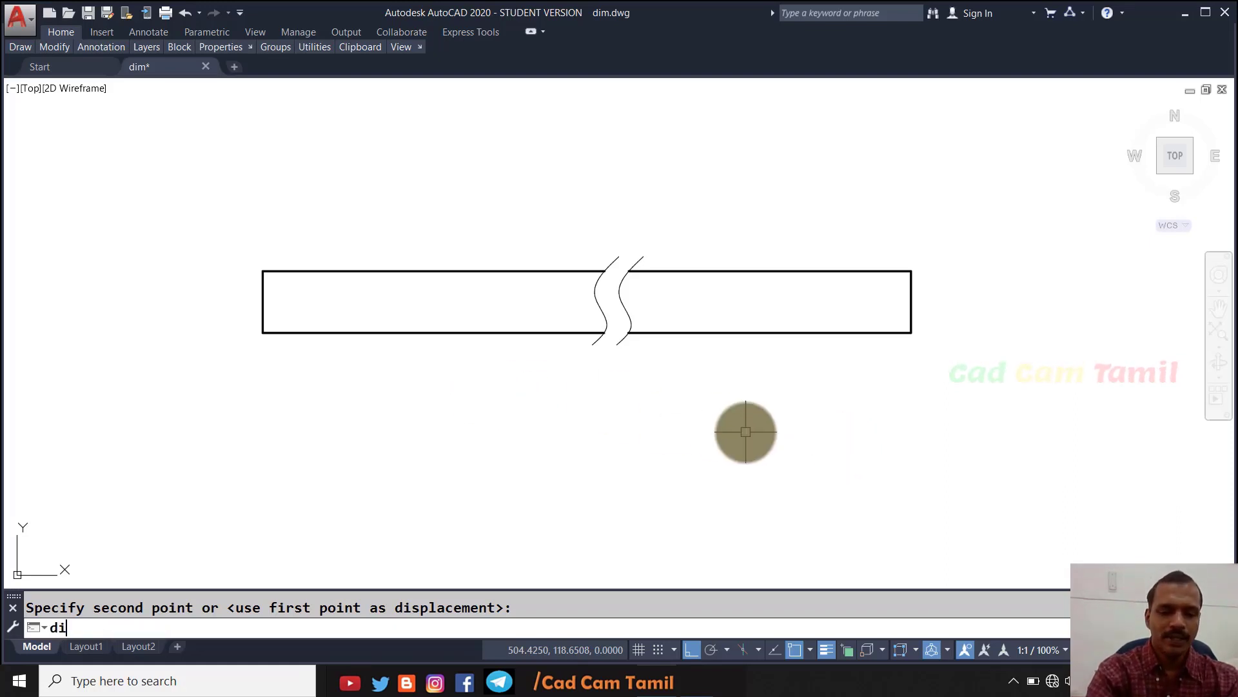
{"action": "type", "text": "mlinear"}
{"action": "key", "text": "Return"}
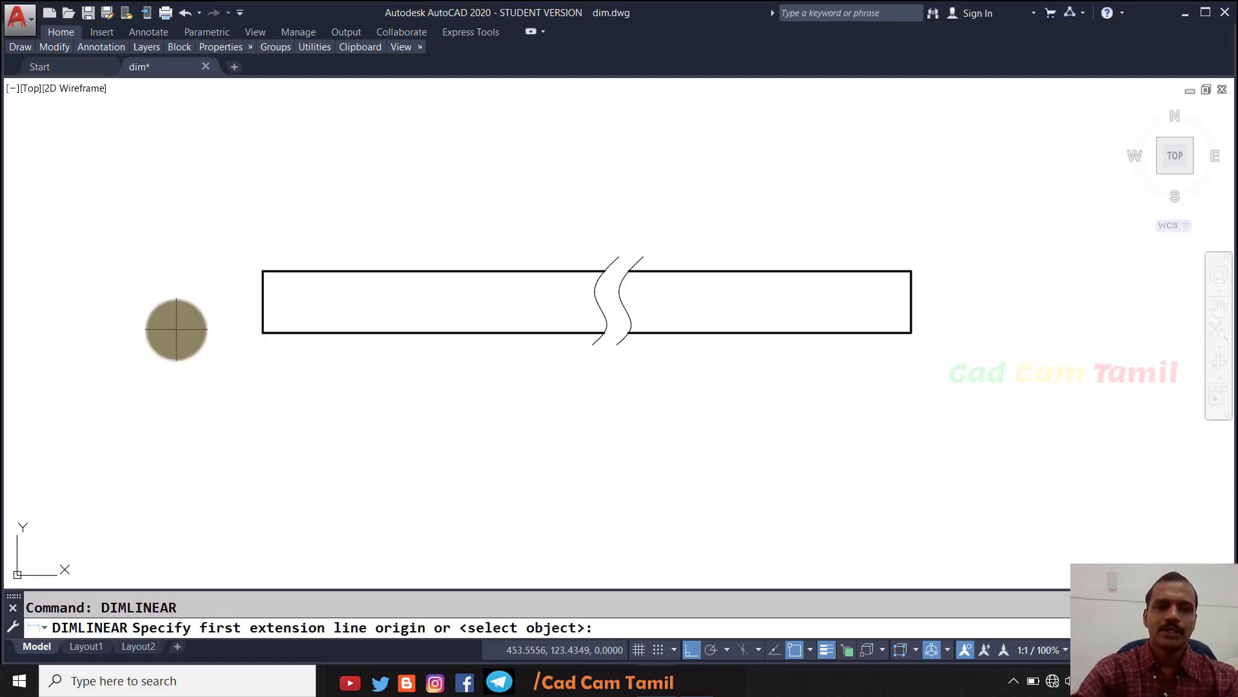
{"action": "left_click", "coordinate": [262, 333]}
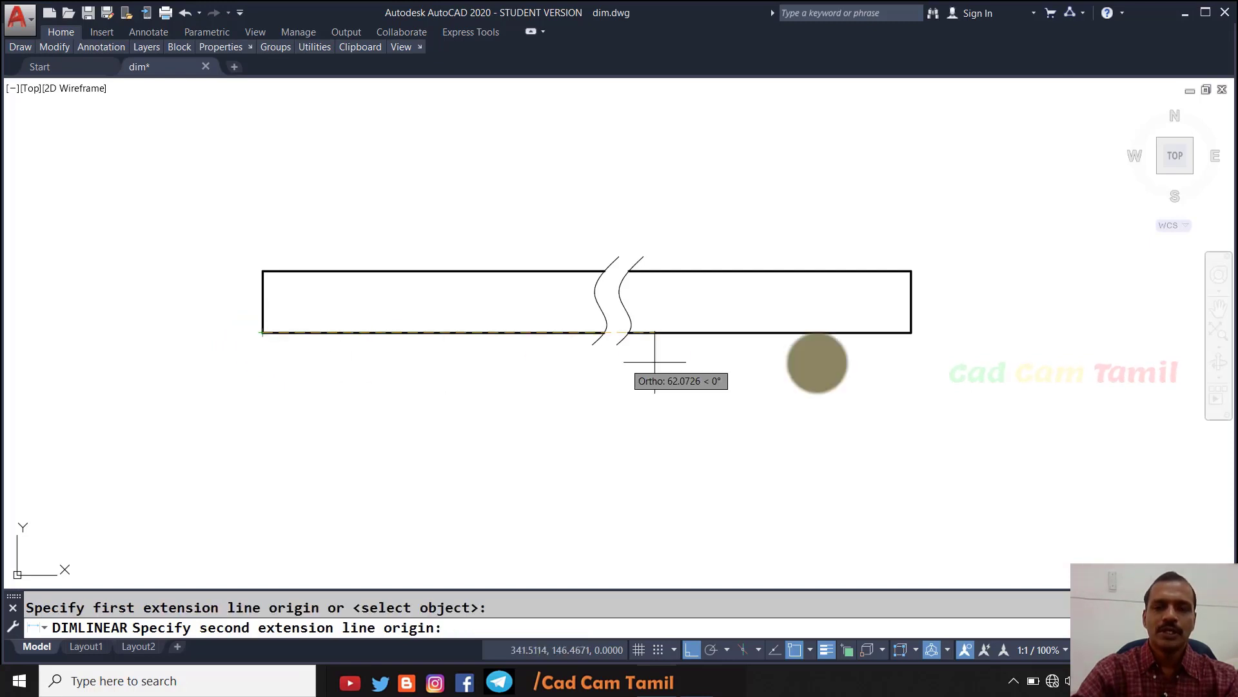
{"action": "left_click", "coordinate": [911, 332]}
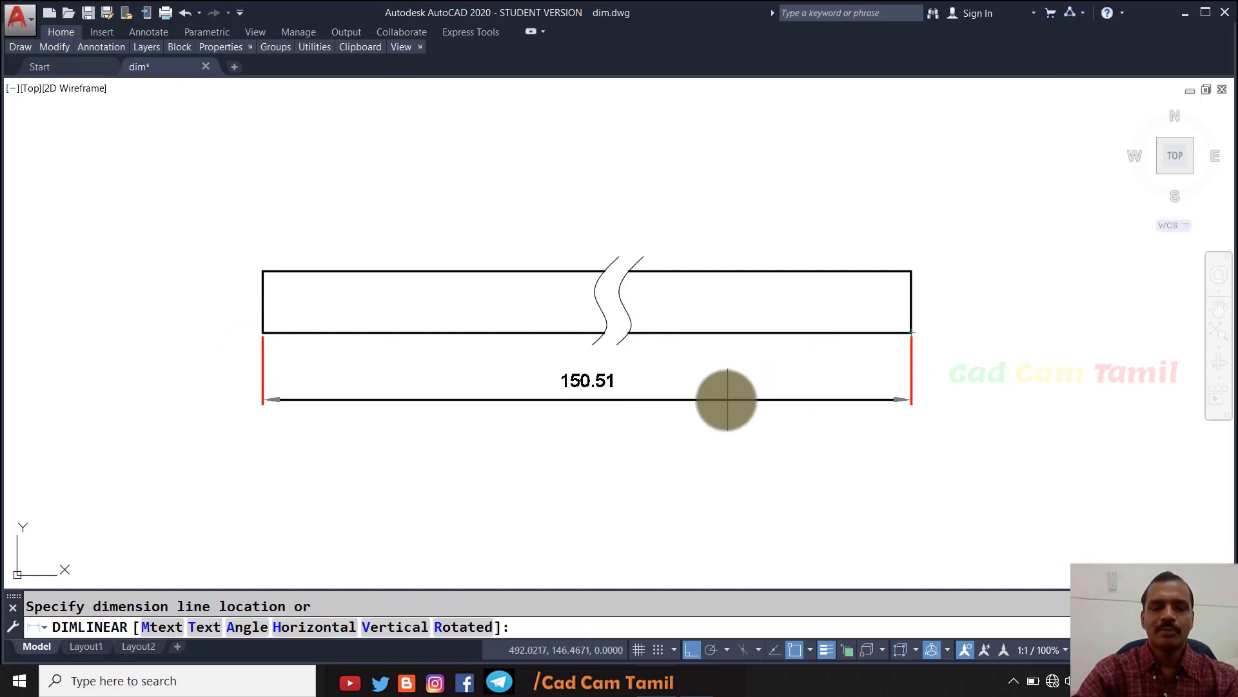
{"action": "left_click", "coordinate": [719, 394]}
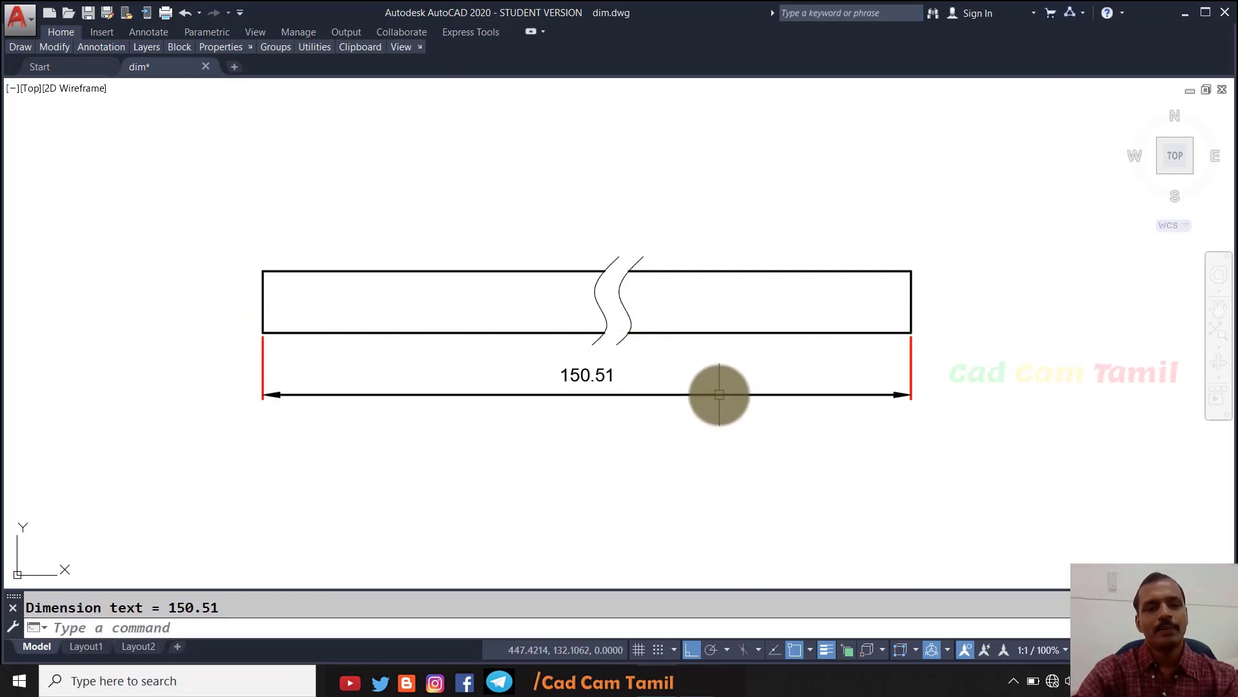
{"action": "left_click", "coordinate": [601, 380]}
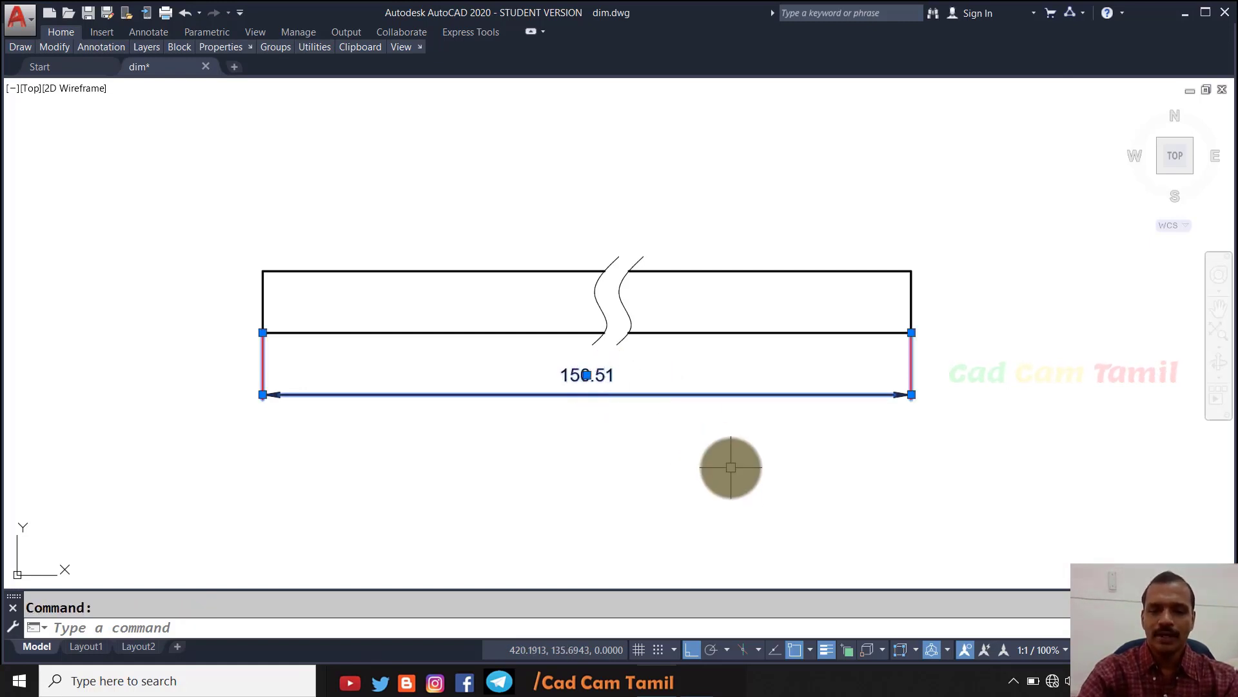
{"action": "key", "text": "Delete"}
Step: Re-dimension the bar's bottom length with the text overridden to 250, placed below it
{"action": "type", "text": "dimlinear"}
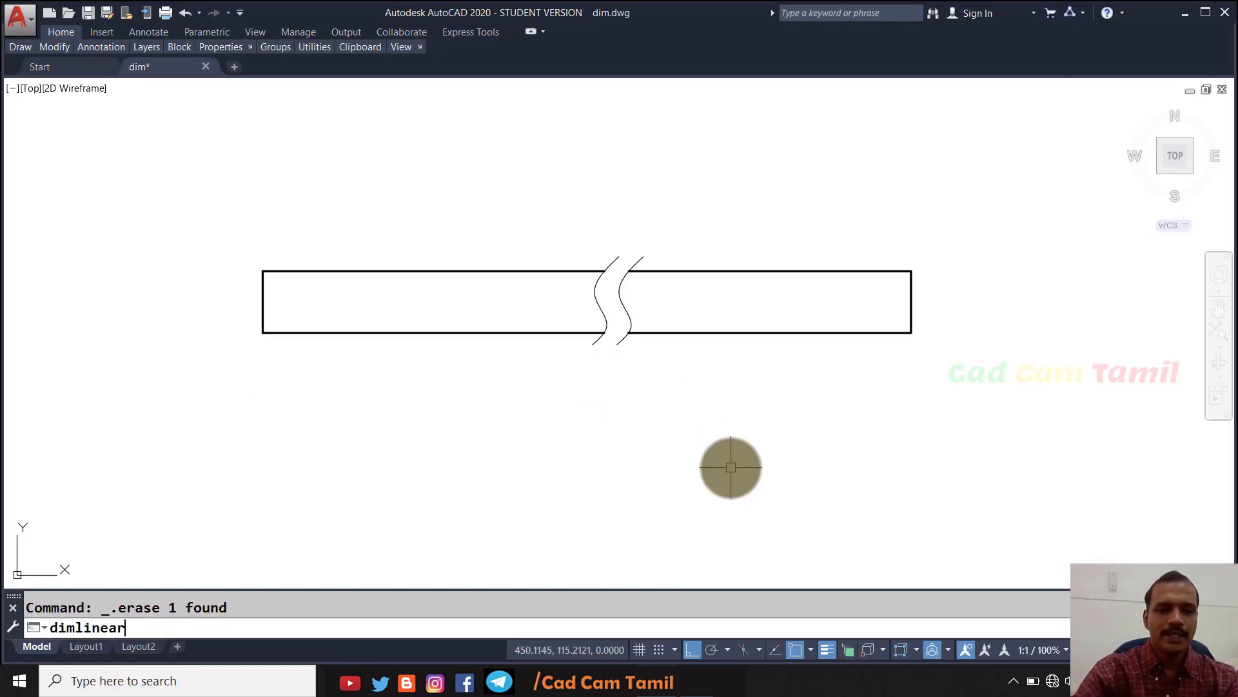
{"action": "key", "text": "Return"}
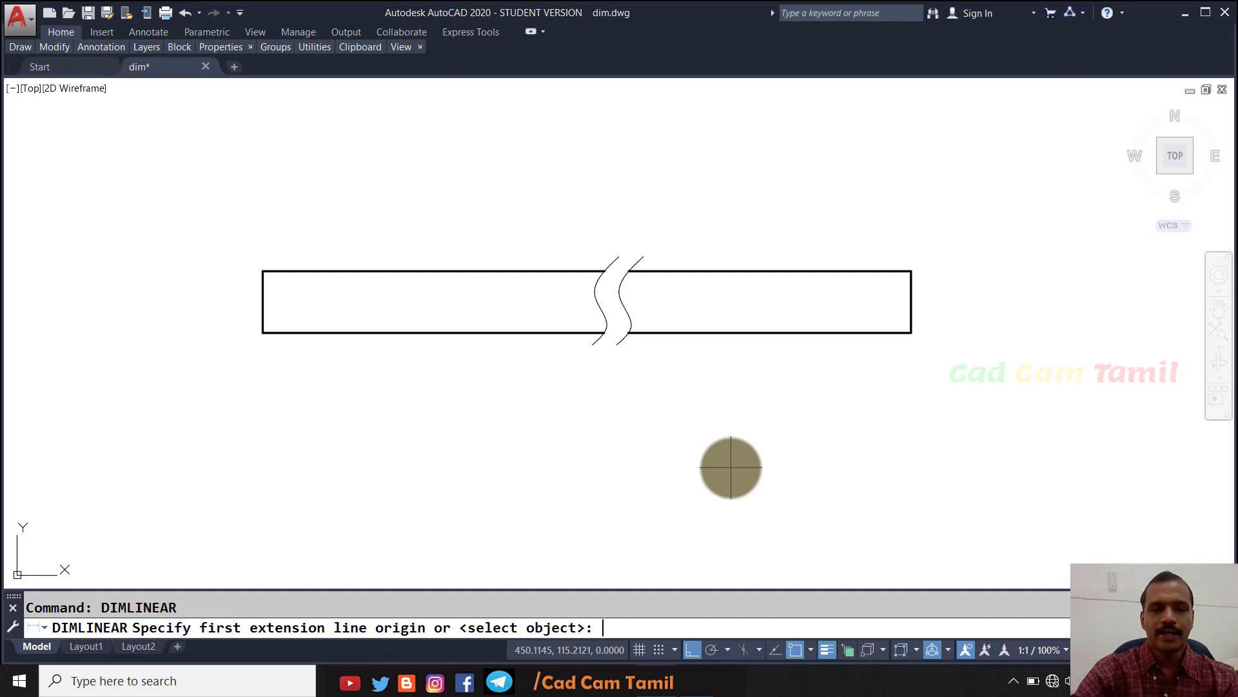
{"action": "left_click", "coordinate": [263, 333]}
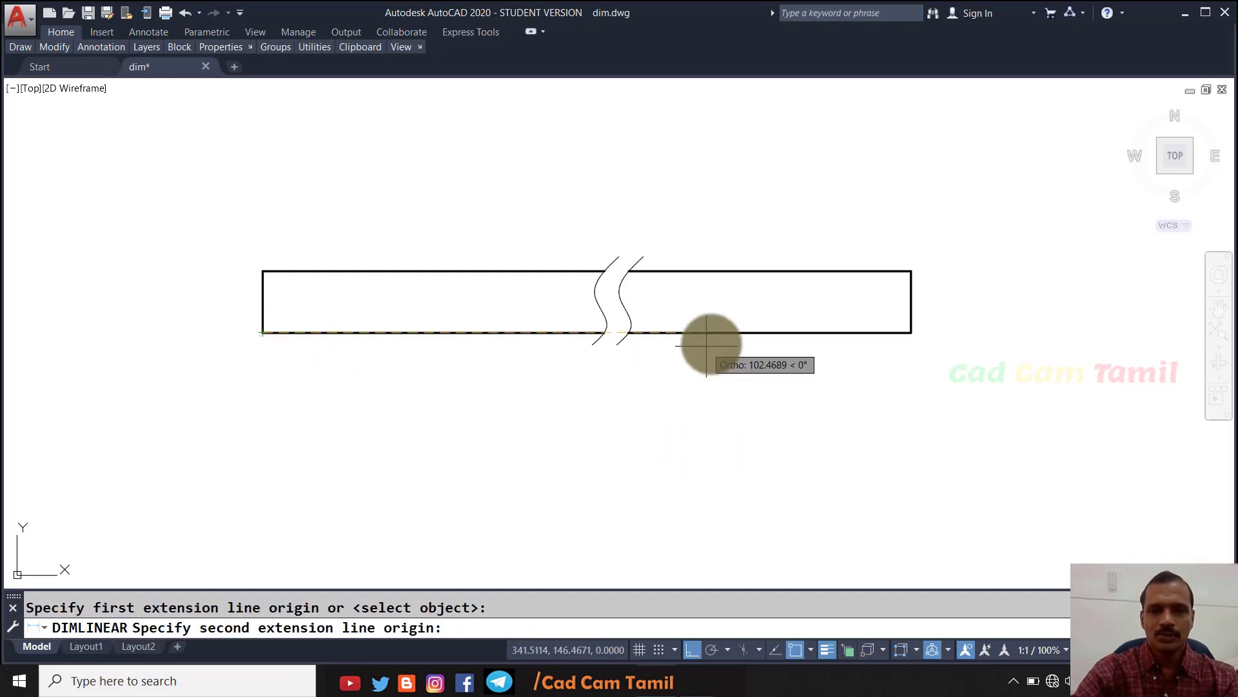
{"action": "left_click", "coordinate": [910, 332]}
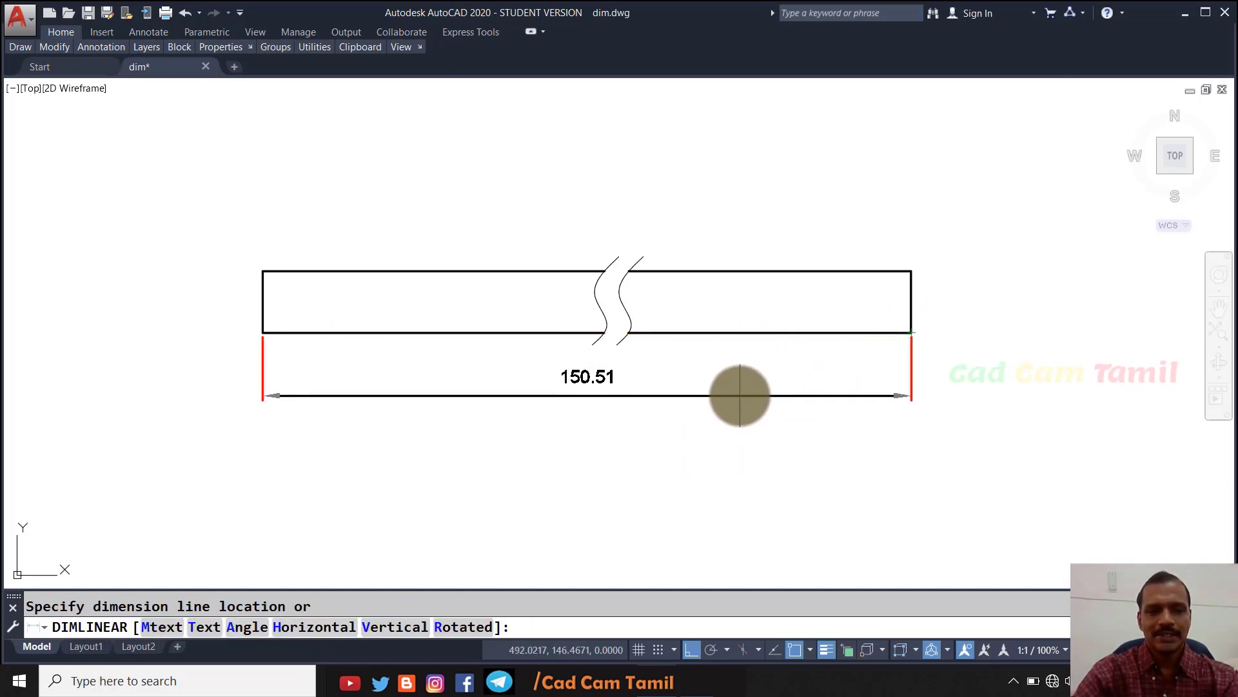
{"action": "type", "text": "t"}
{"action": "key", "text": "Return"}
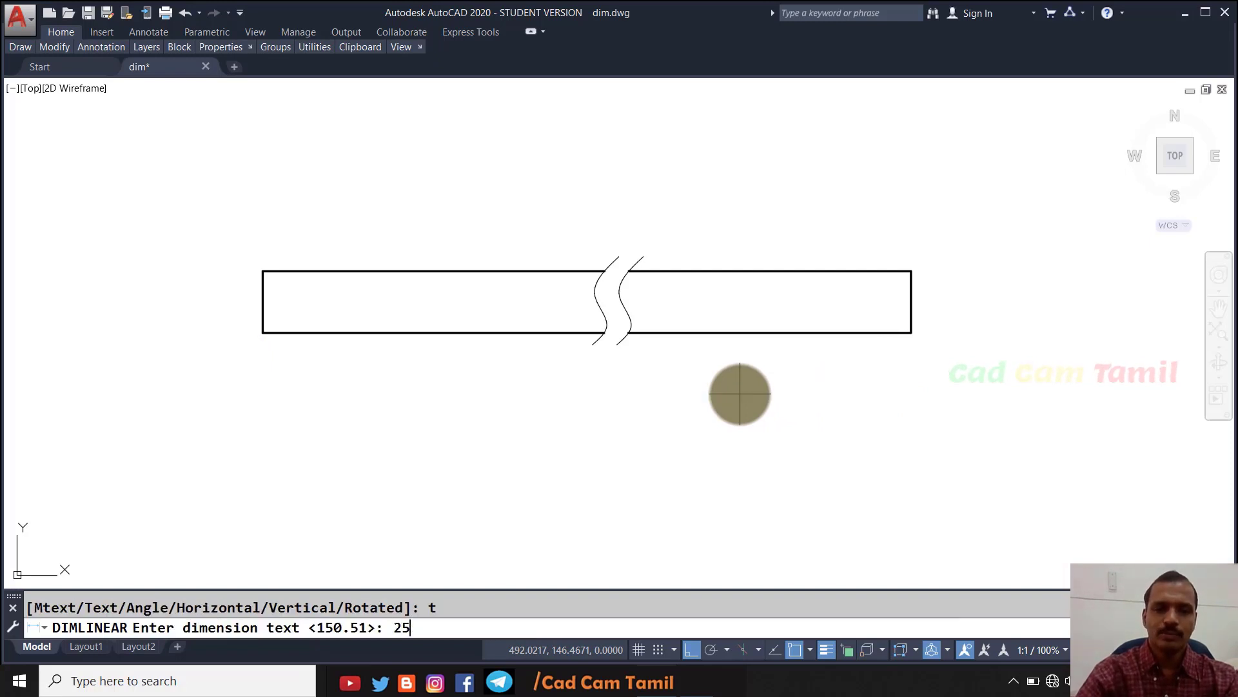
{"action": "key", "text": "Return"}
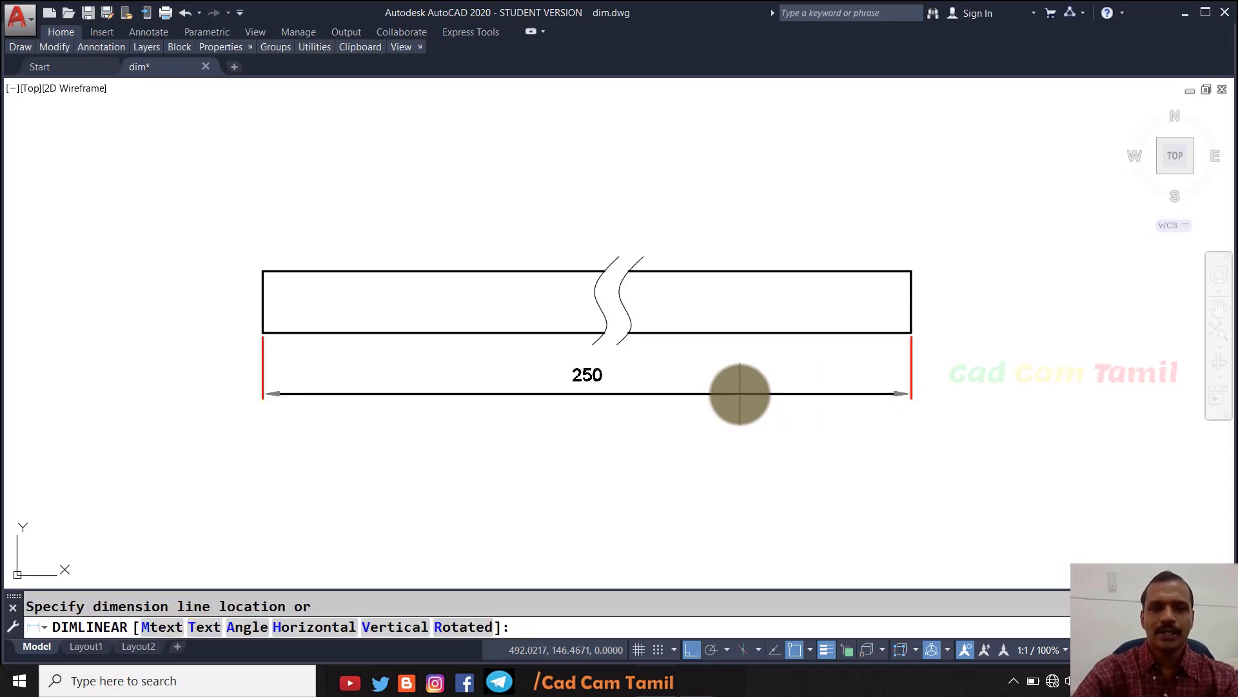
{"action": "left_click", "coordinate": [735, 391]}
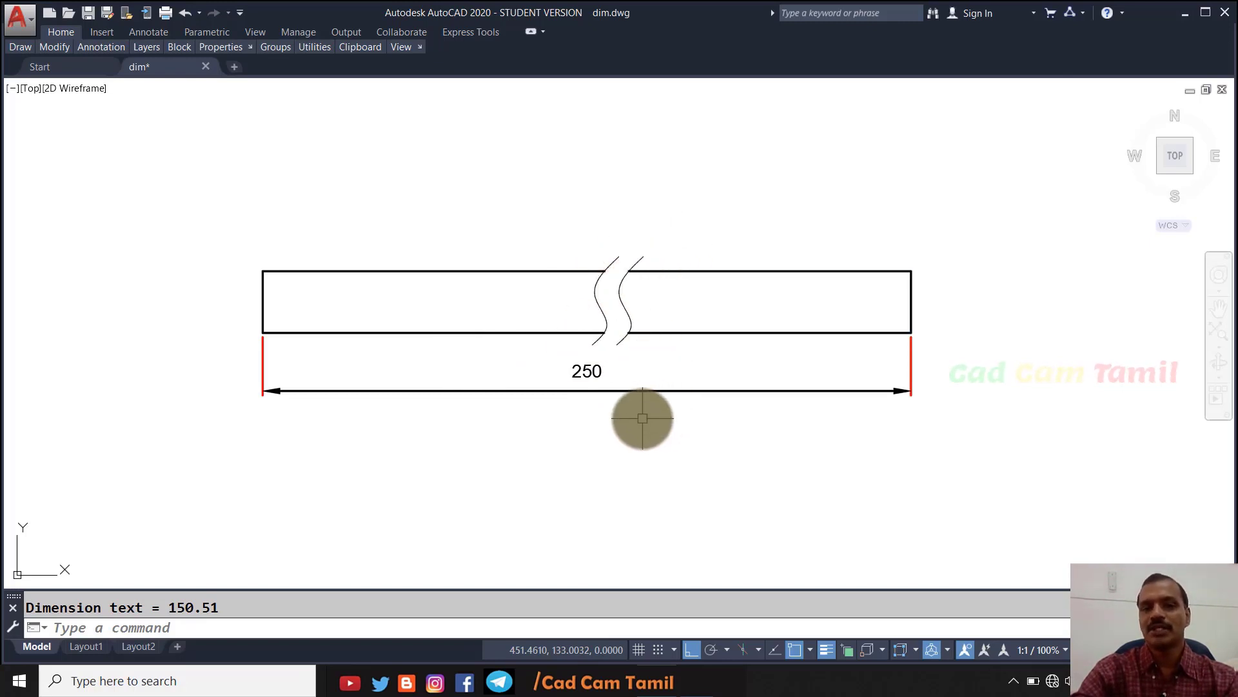
{"action": "scroll", "coordinate": [642, 418], "scroll_direction": "up", "scroll_amount": 2}
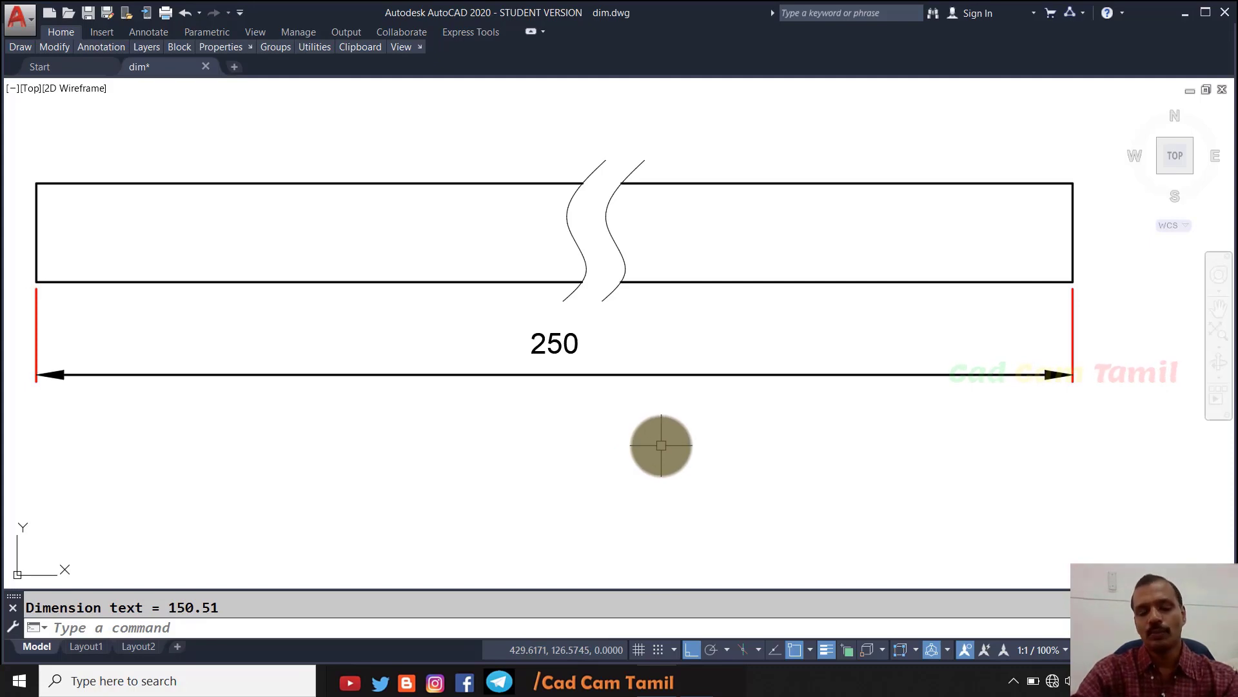
Step: Add a DIMJOGLINE zigzag to the 250 dimension line
{"action": "type", "text": "d"}
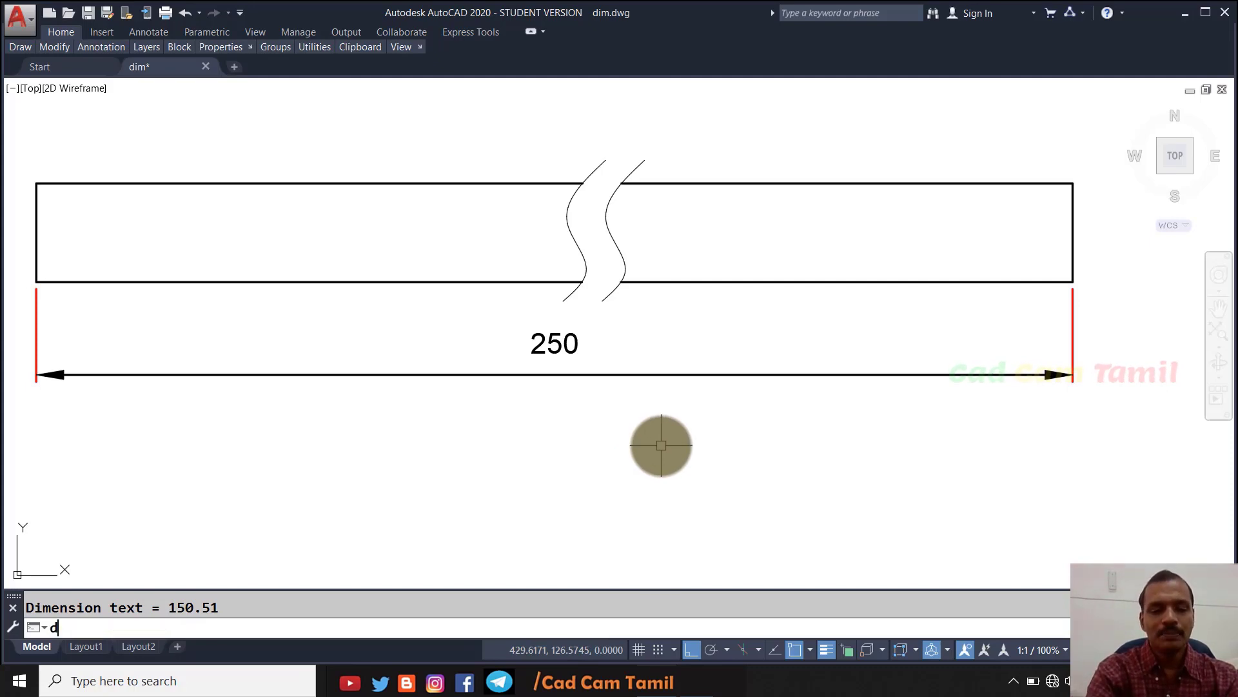
{"action": "type", "text": "imjoglin"}
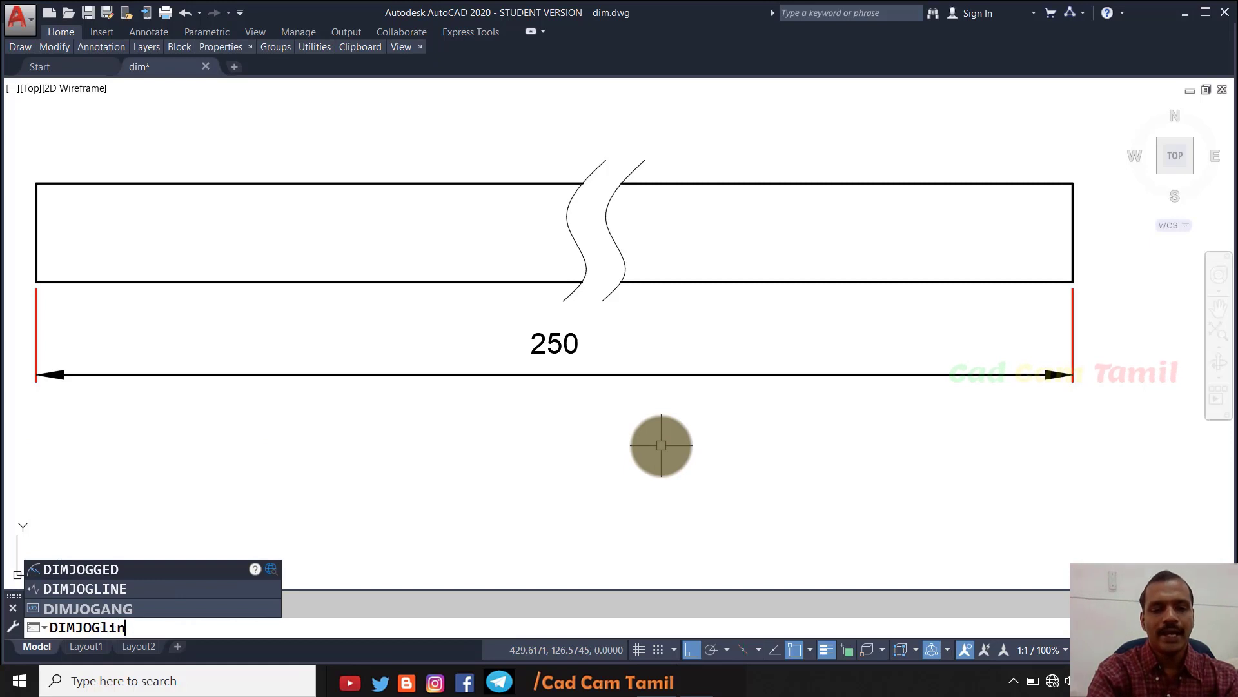
{"action": "type", "text": "e"}
{"action": "key", "text": "Return"}
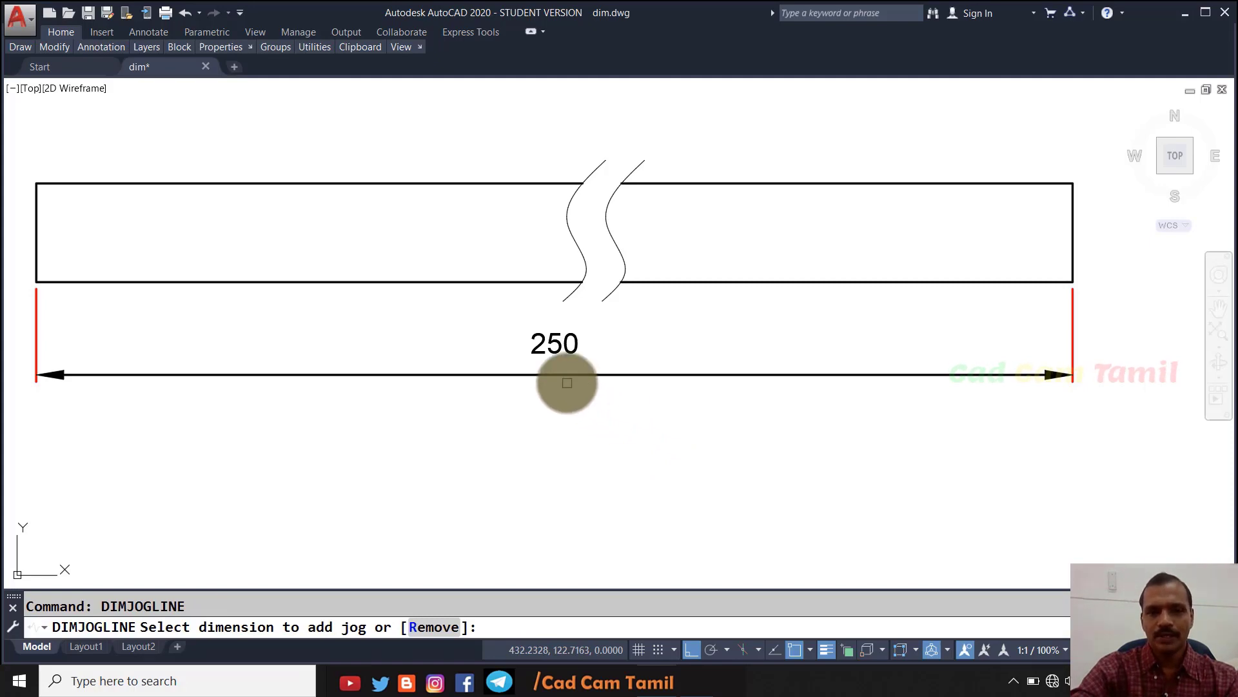
{"action": "left_click", "coordinate": [564, 376]}
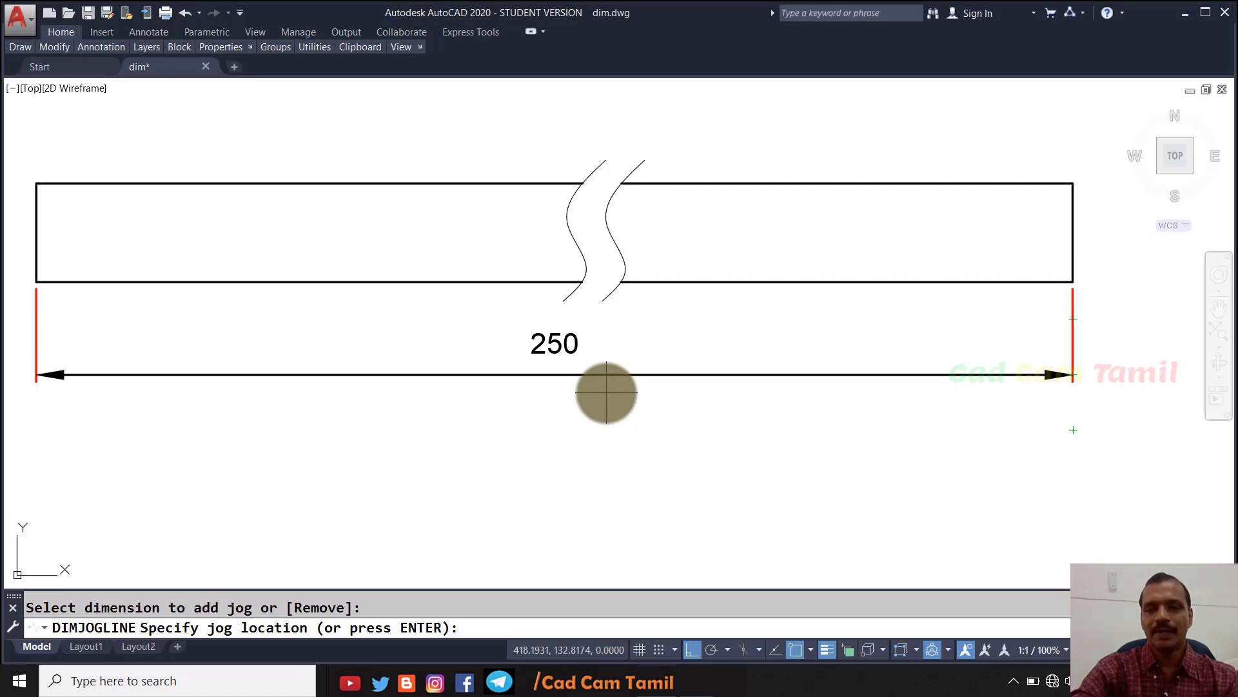
{"action": "left_click", "coordinate": [608, 376]}
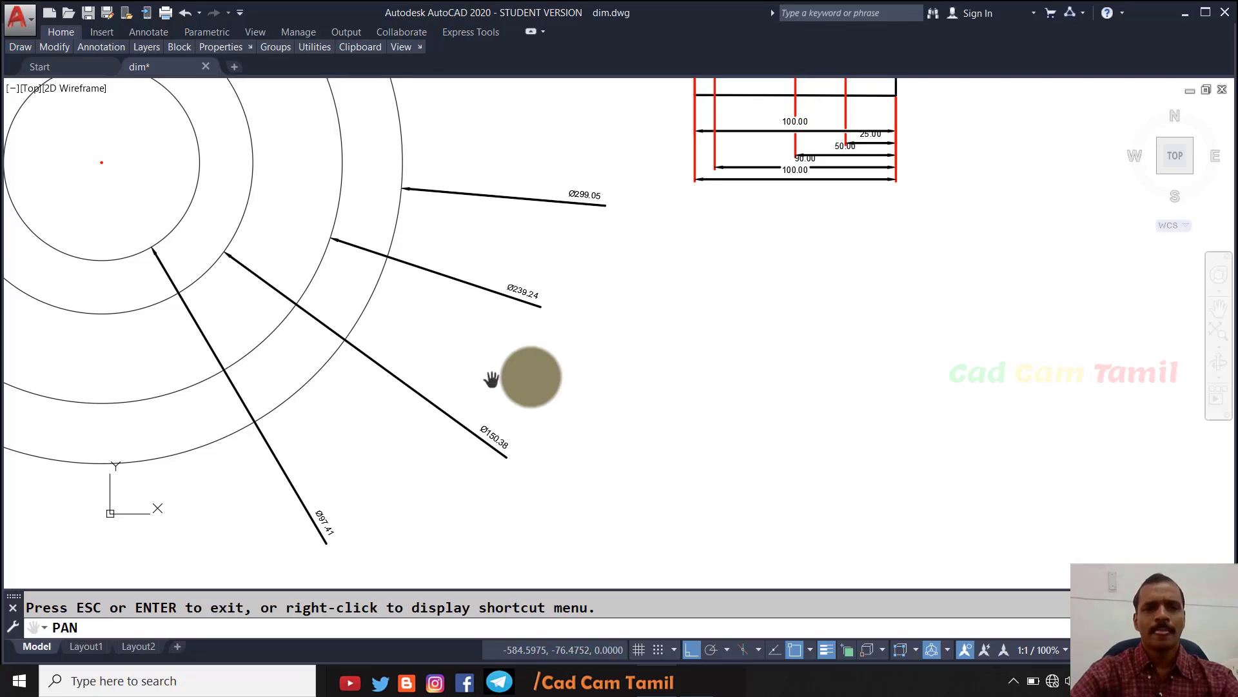
Step: Start the DIM command for the profile with the rounded corner and sloped edge
{"action": "type", "text": "dim"}
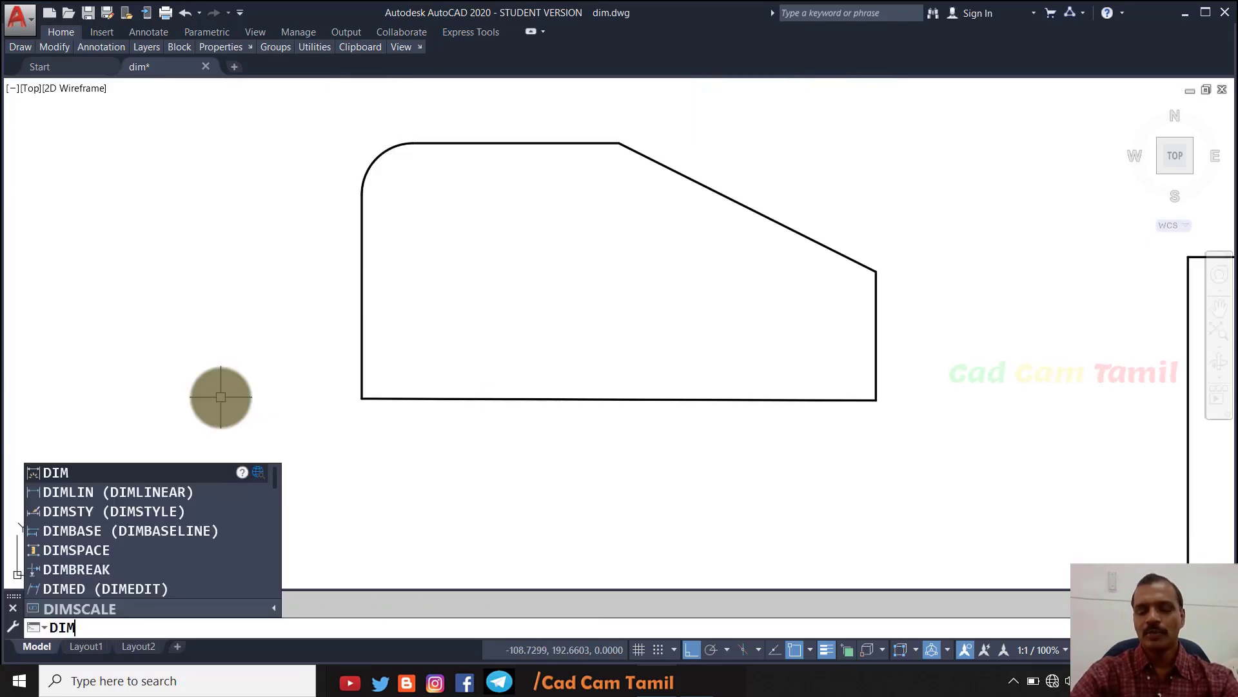
{"action": "key", "text": "Return"}
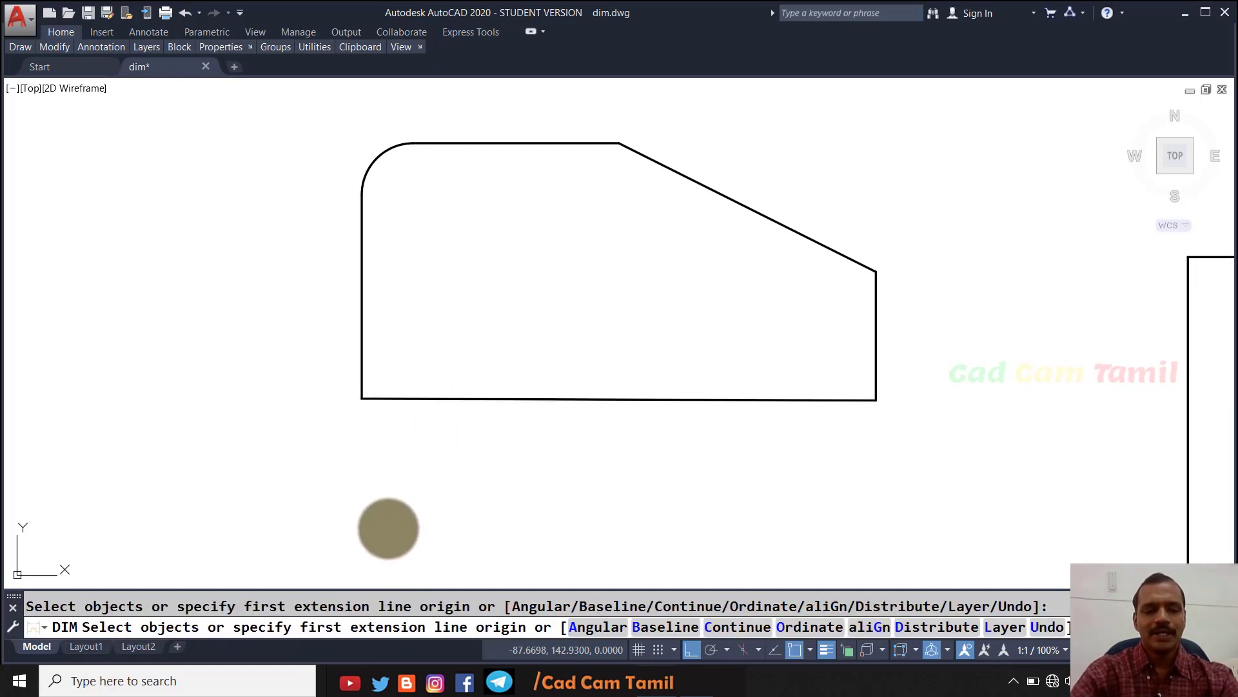
Step: Restart DIM and place a 100.00 dimension below the profile's bottom edge
{"action": "key", "text": "Escape"}
{"action": "type", "text": "dim"}
{"action": "key", "text": "Return"}
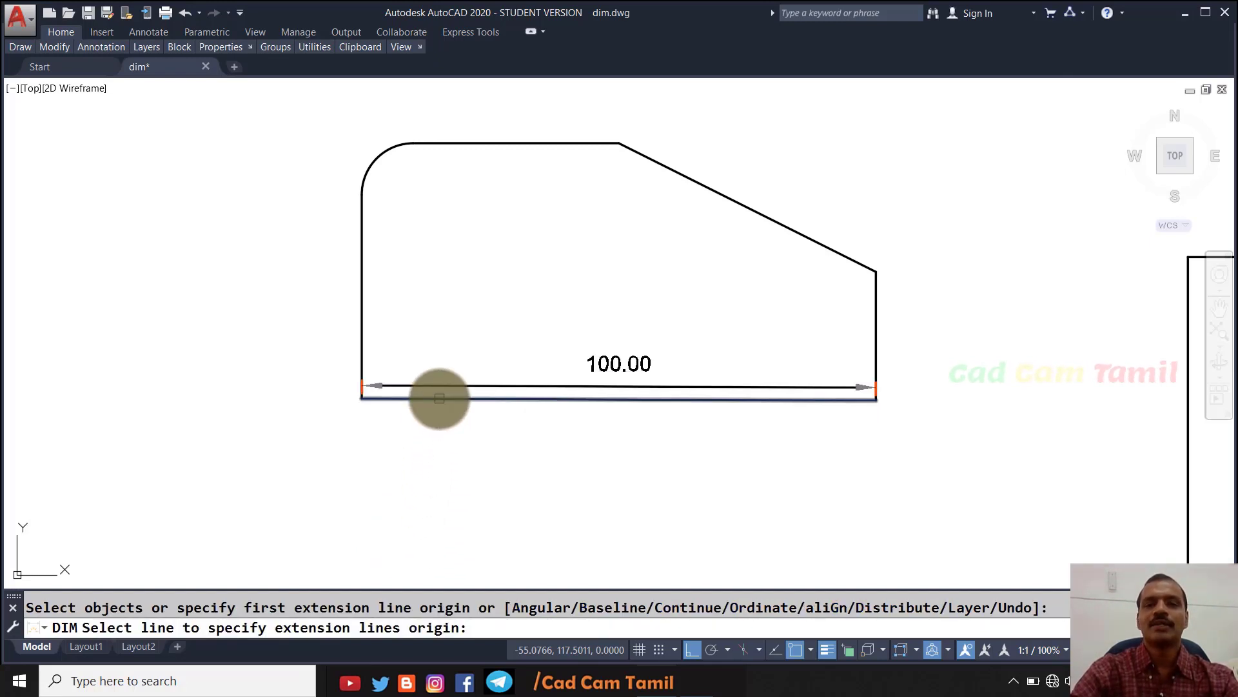
{"action": "left_click", "coordinate": [439, 398]}
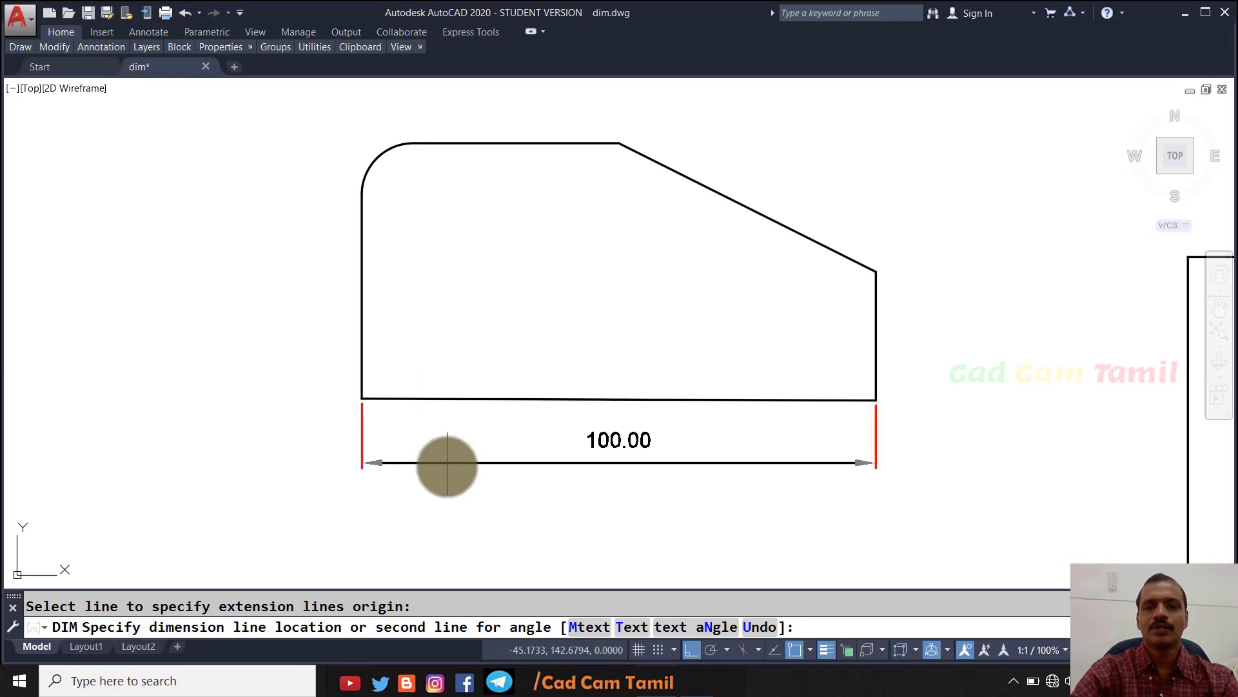
{"action": "left_click", "coordinate": [449, 485]}
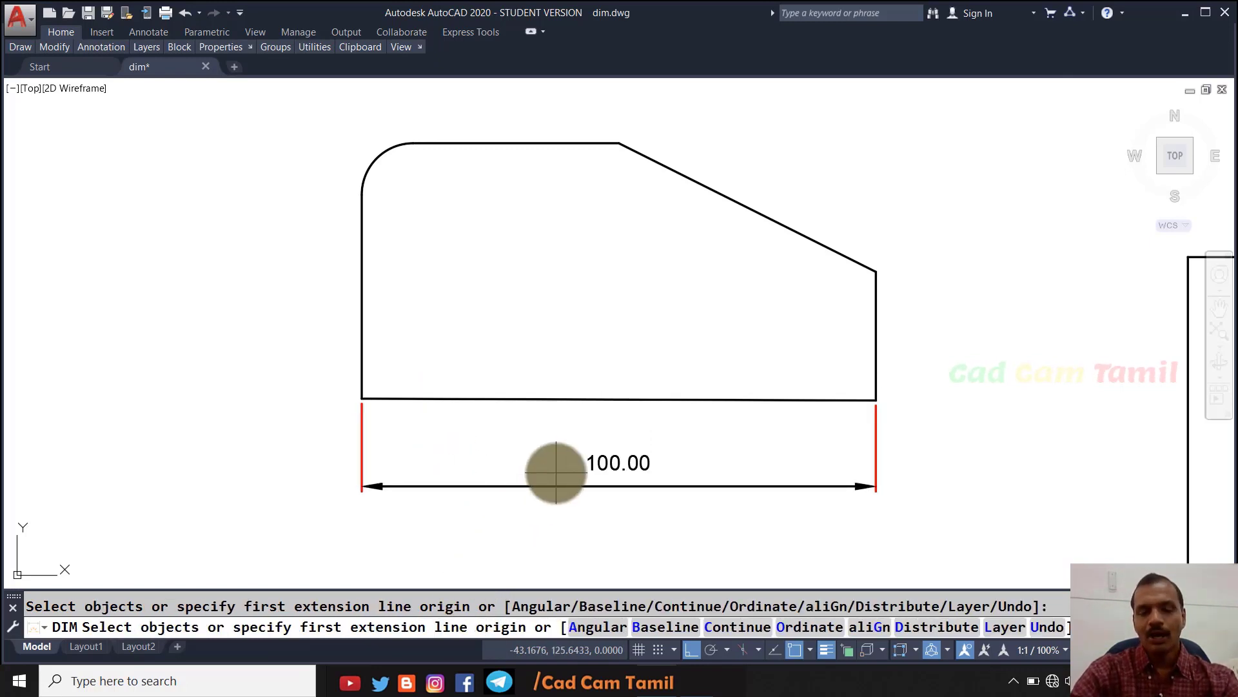
Step: Restart DIM, abandon the slanted-edge preview, and turn object snapping off with F3
{"action": "key", "text": "Escape"}
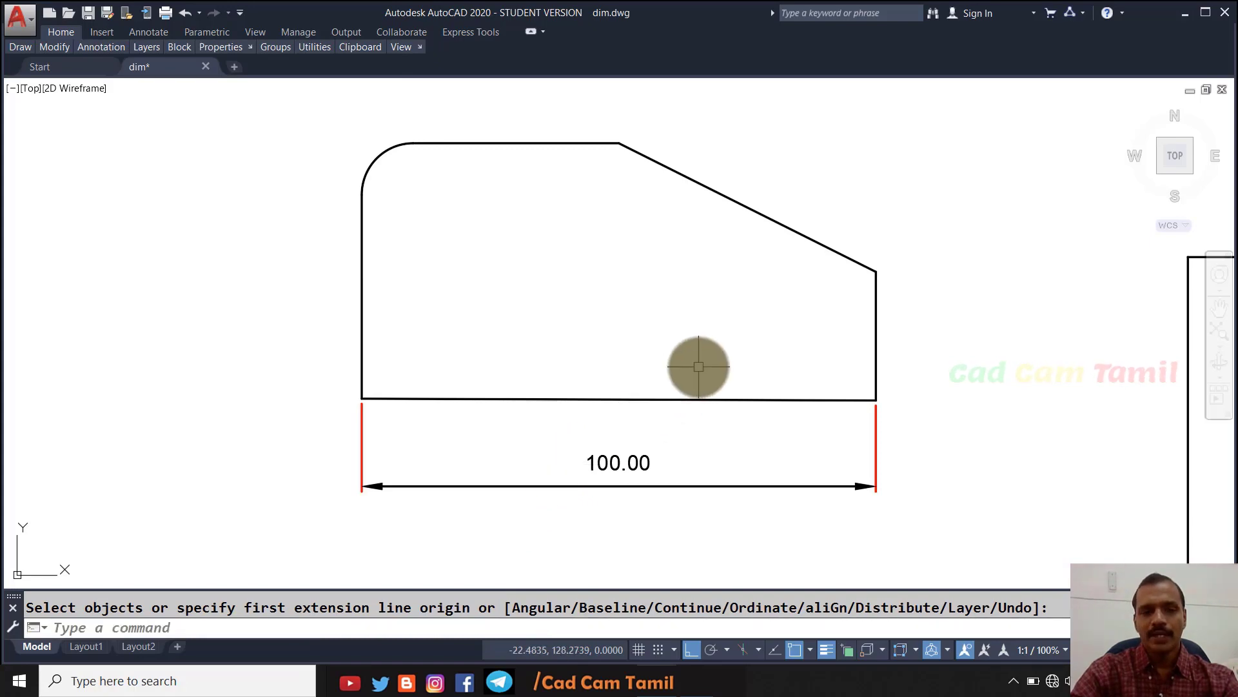
{"action": "type", "text": "dim"}
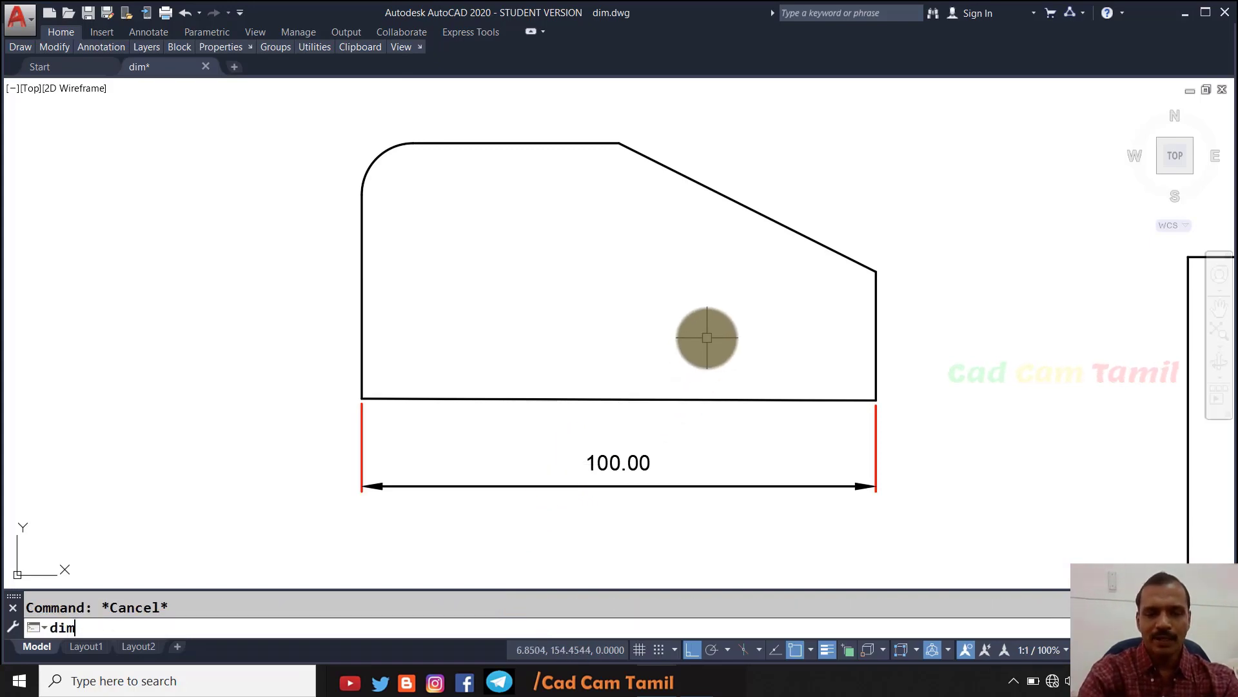
{"action": "key", "text": "Return"}
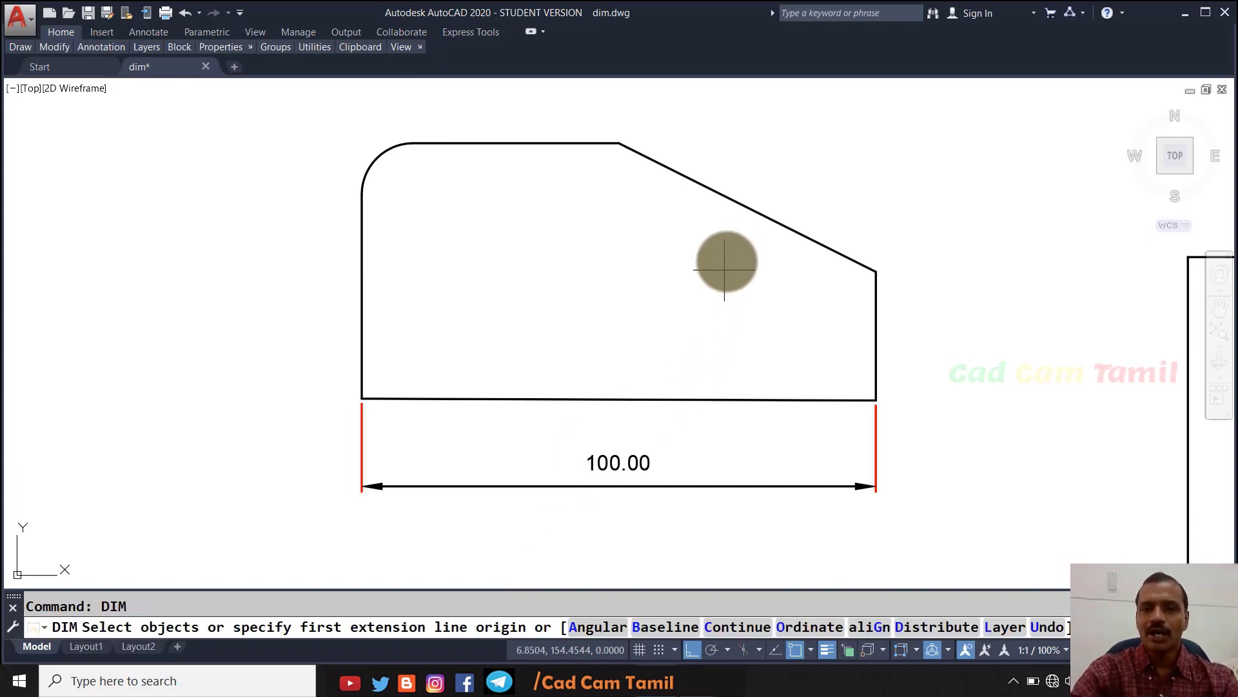
{"action": "key", "text": "Return"}
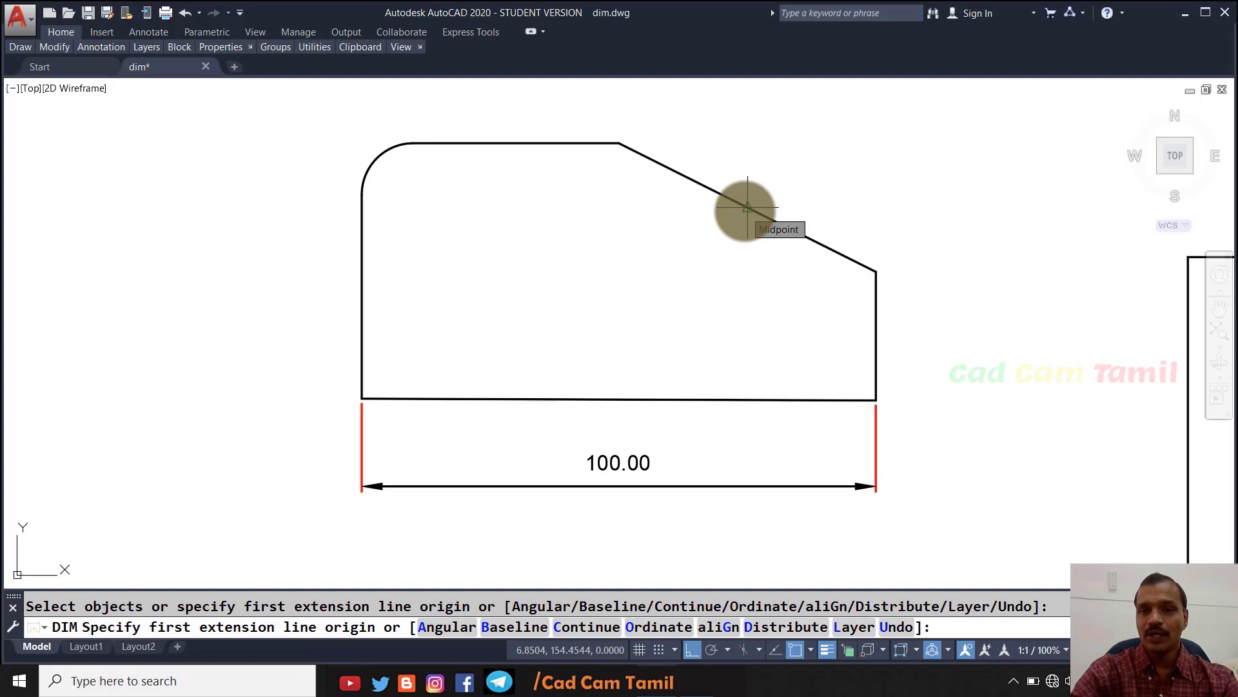
{"action": "key", "text": "Return"}
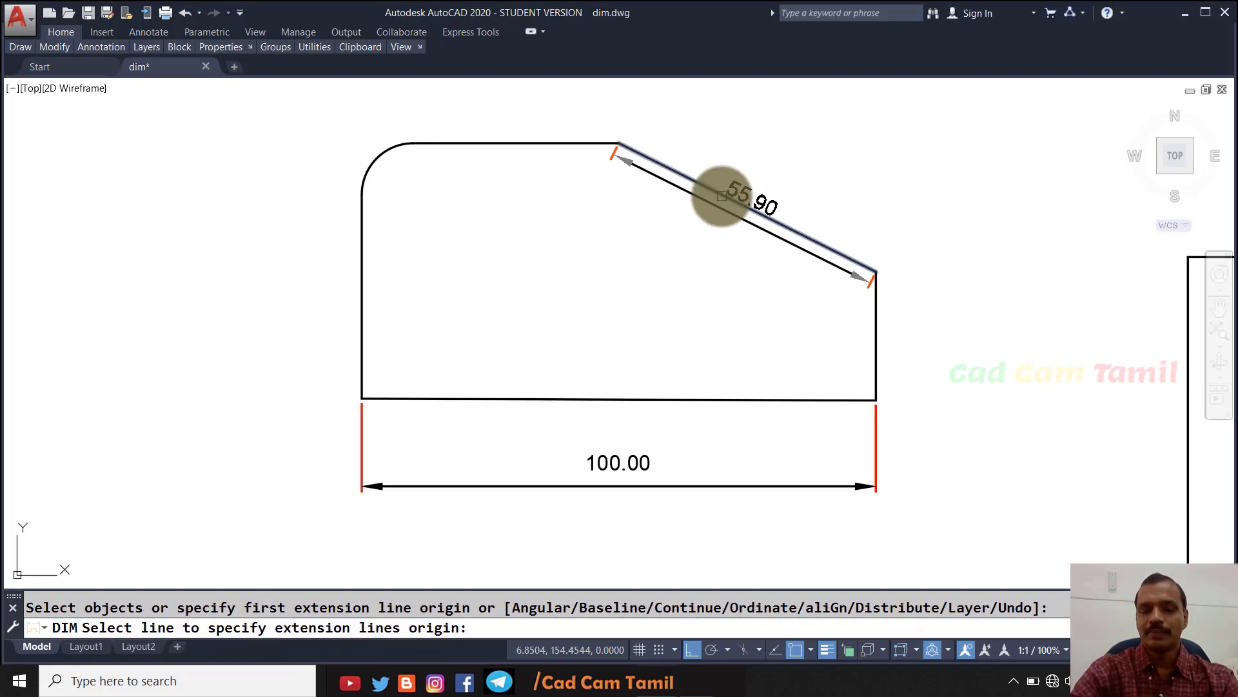
{"action": "key", "text": "Escape"}
{"action": "key", "text": "Escape"}
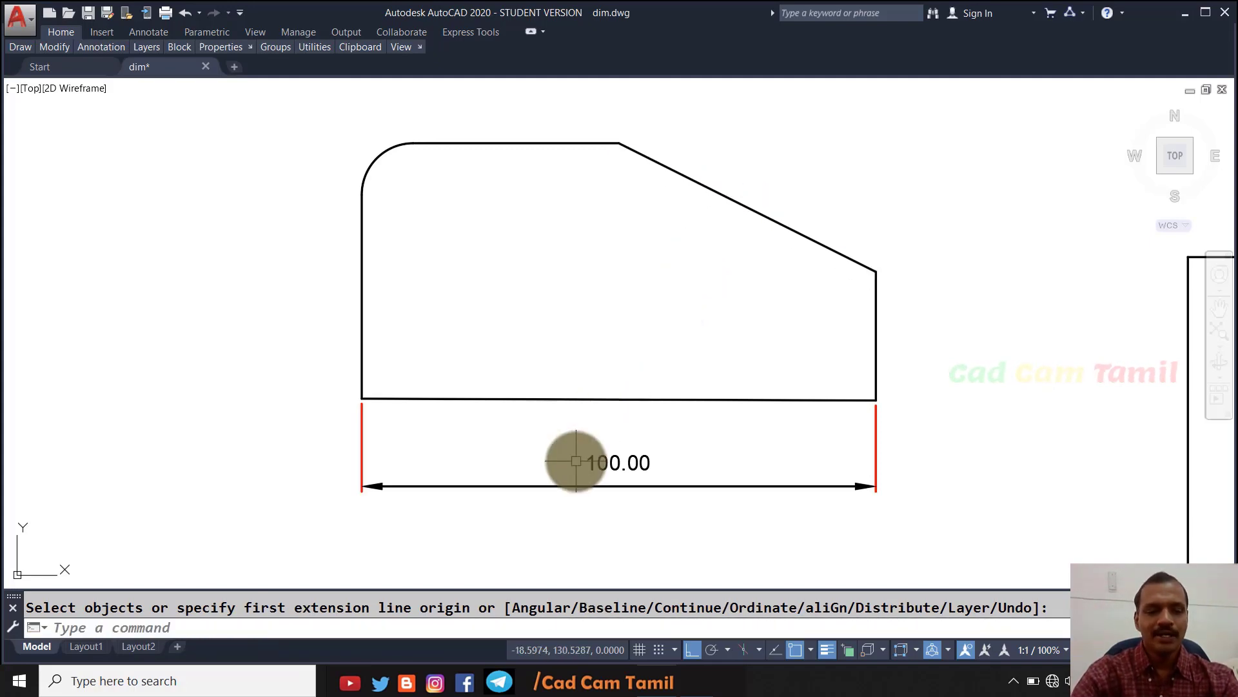
{"action": "key", "text": "F3"}
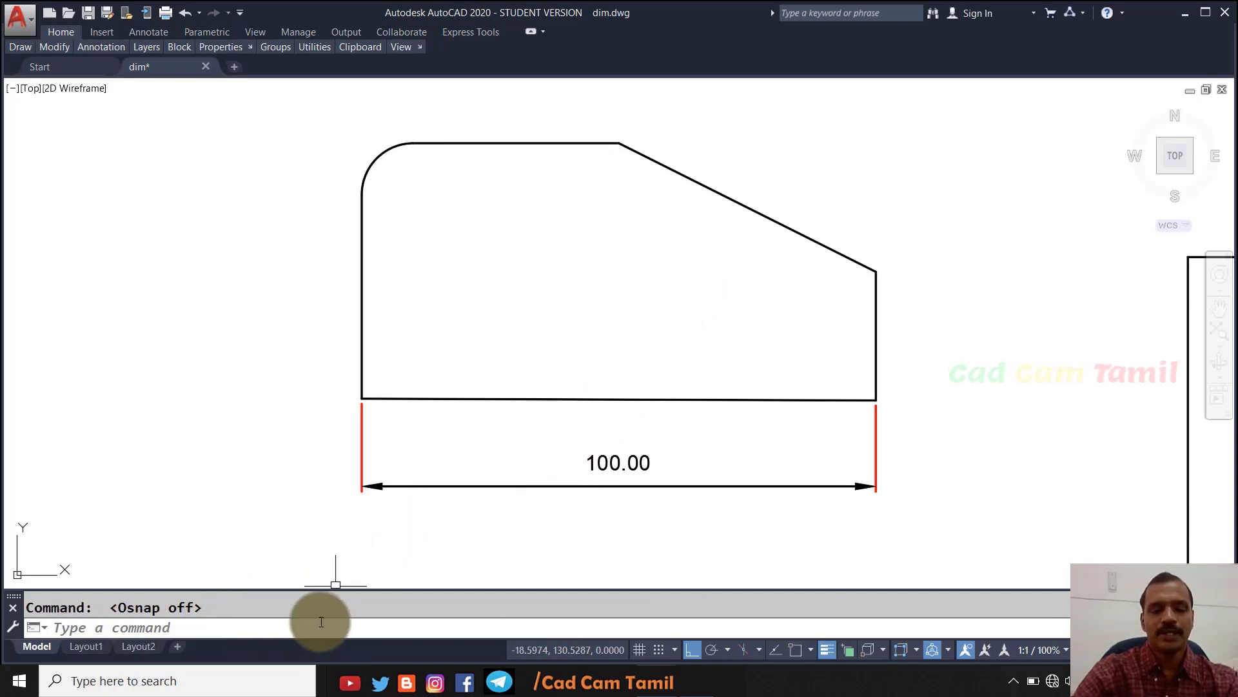
Step: Place a 55.90 aligned dimension just outside the sloped edge with Ortho off
{"action": "type", "text": "dim"}
{"action": "key", "text": "Return"}
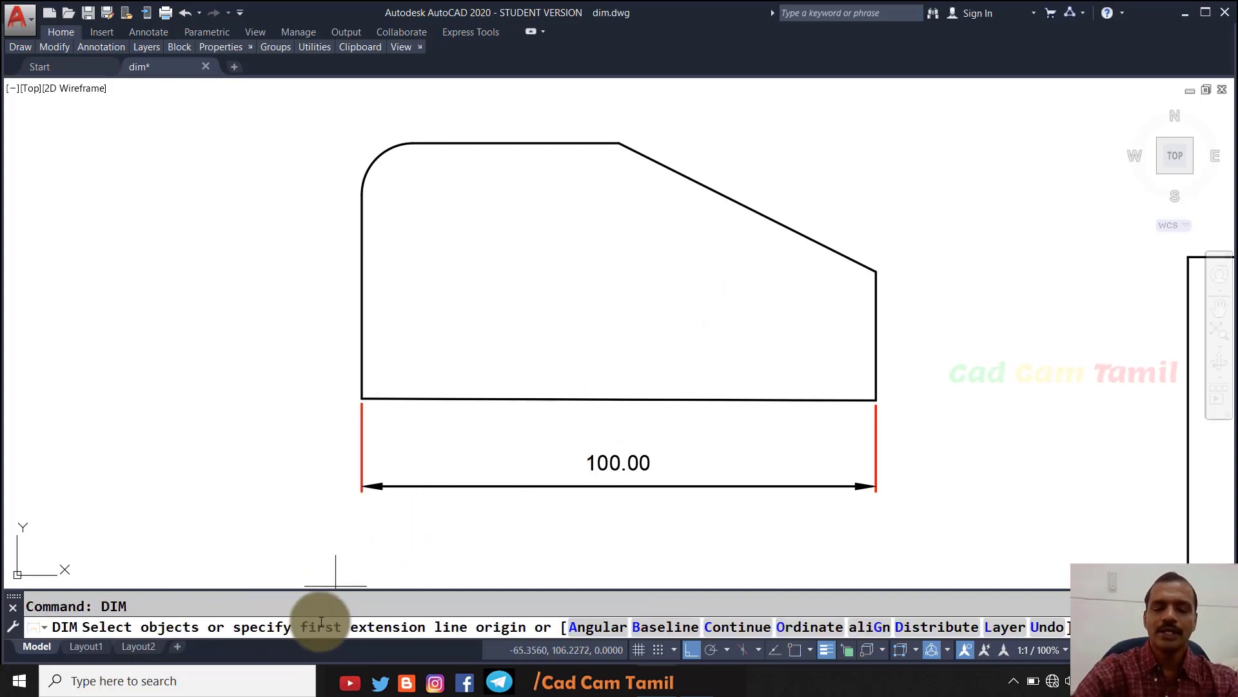
{"action": "middle_click_drag", "start_coordinate": [852, 328], "coordinate": [759, 452]}
{"action": "key", "text": "Return"}
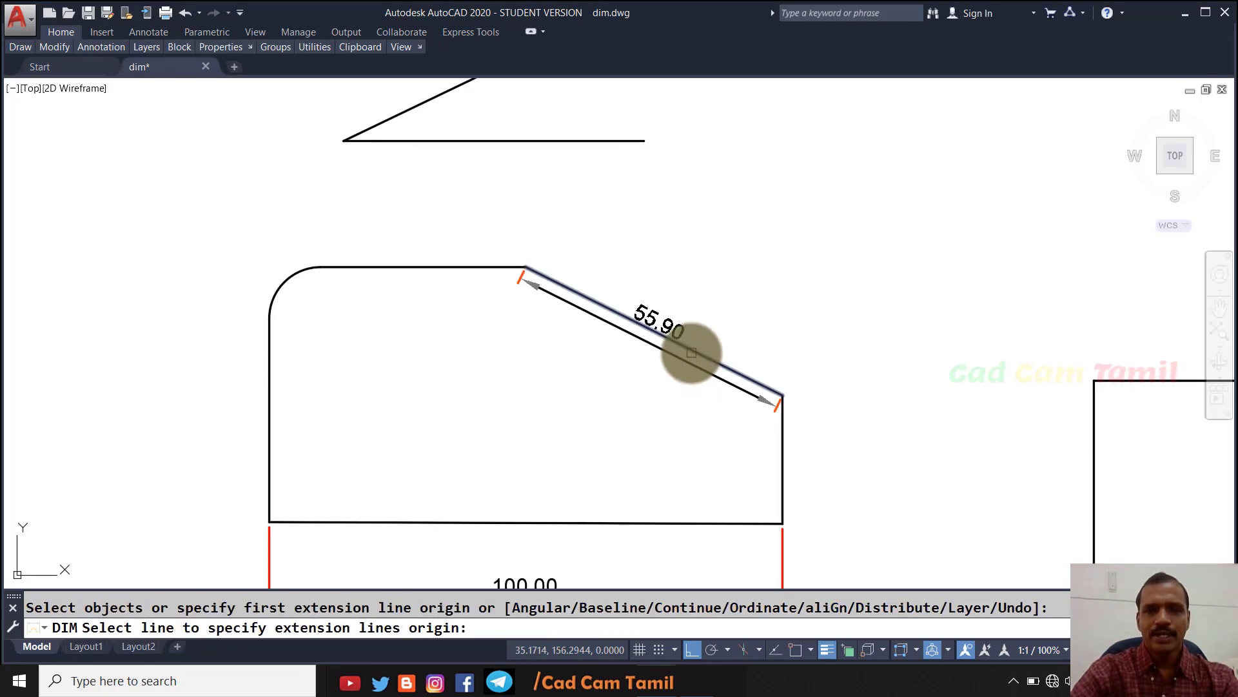
{"action": "left_click", "coordinate": [692, 353]}
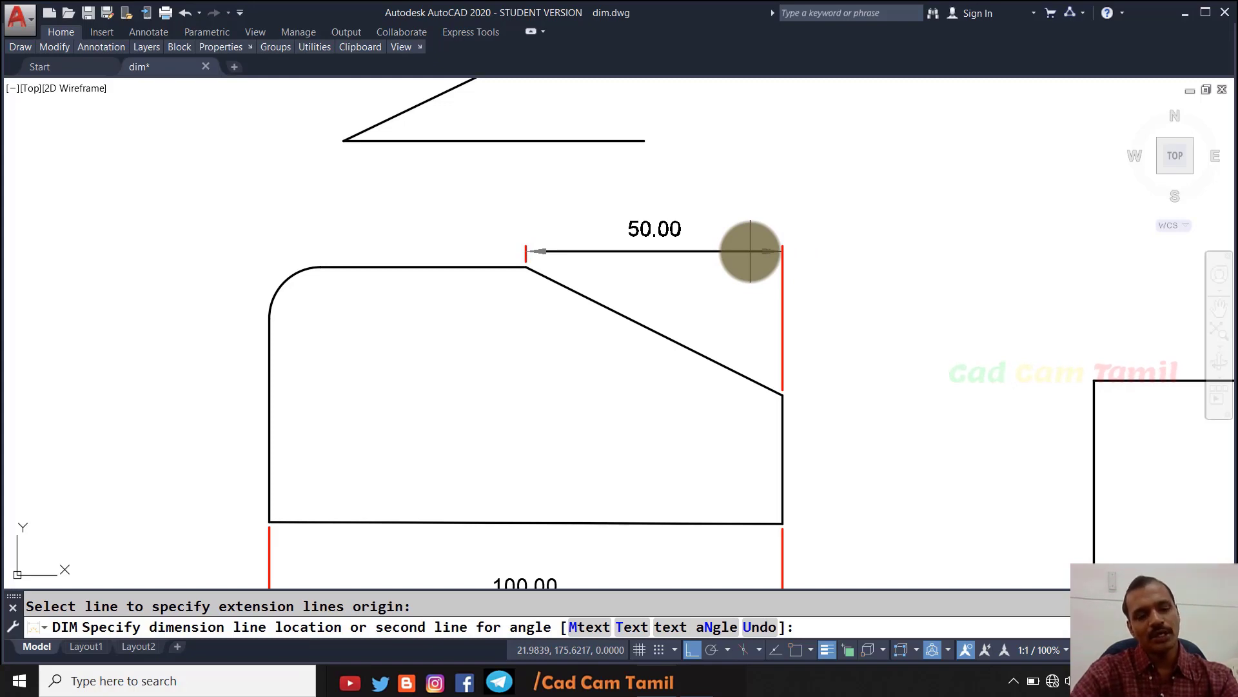
{"action": "key", "text": "F8"}
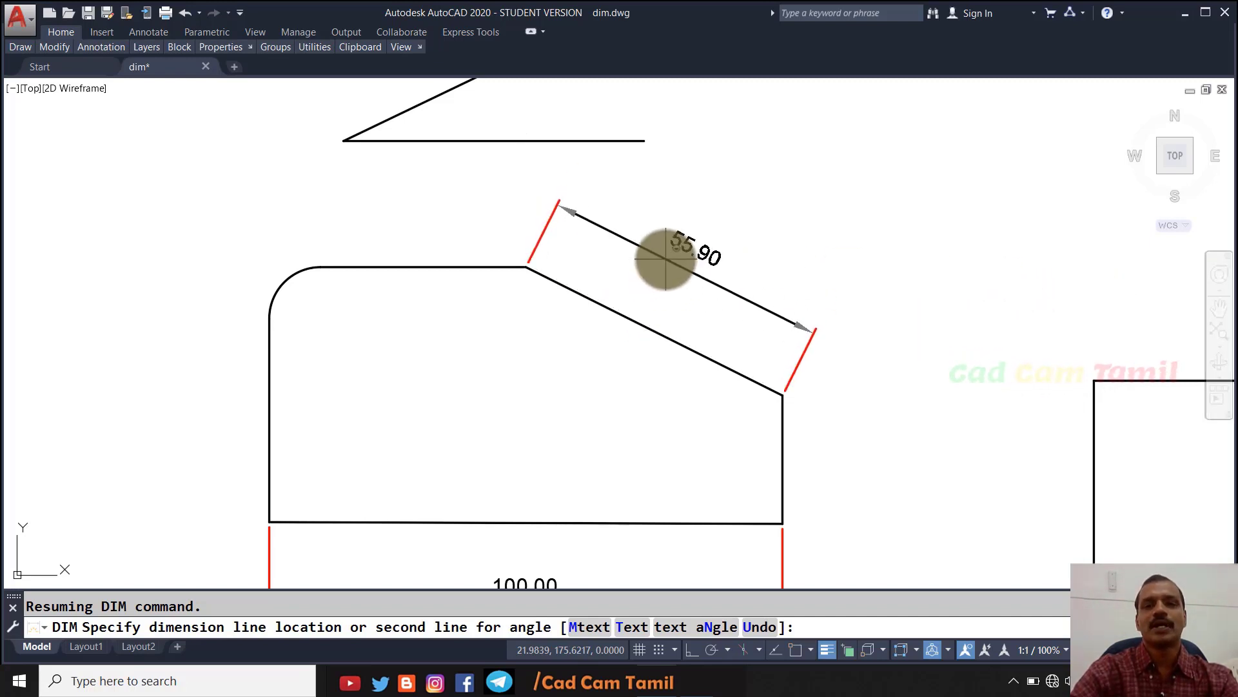
{"action": "key", "text": "F8"}
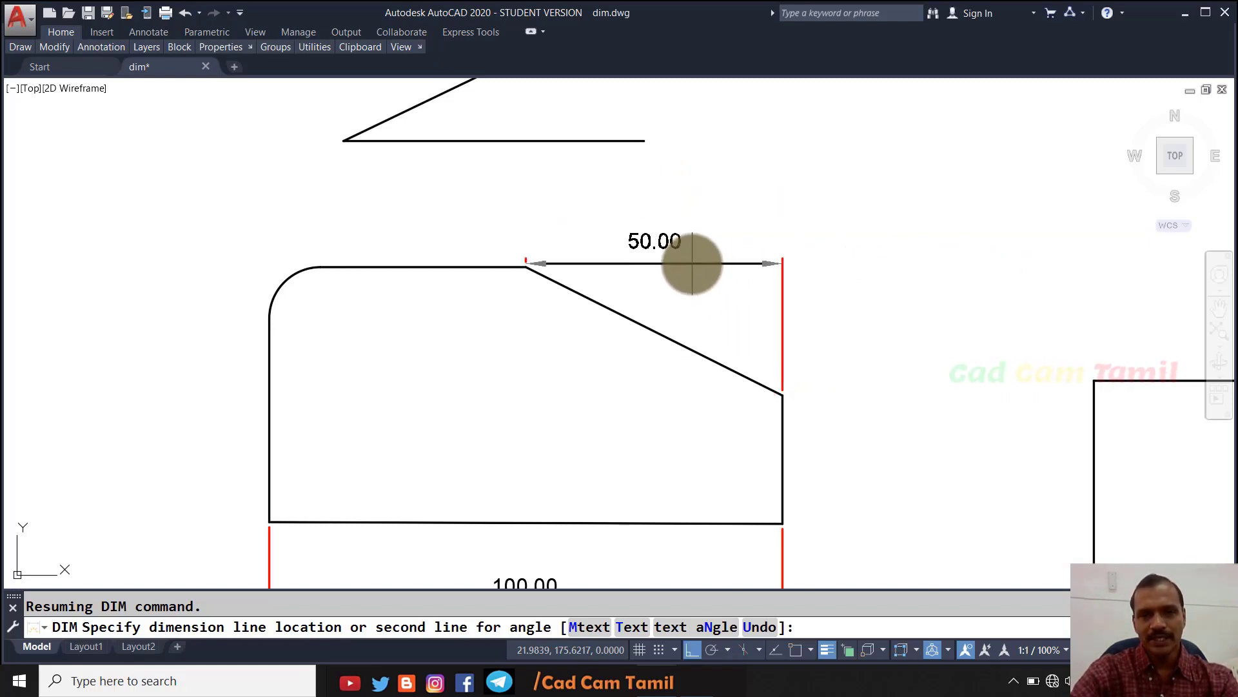
{"action": "key", "text": "F8"}
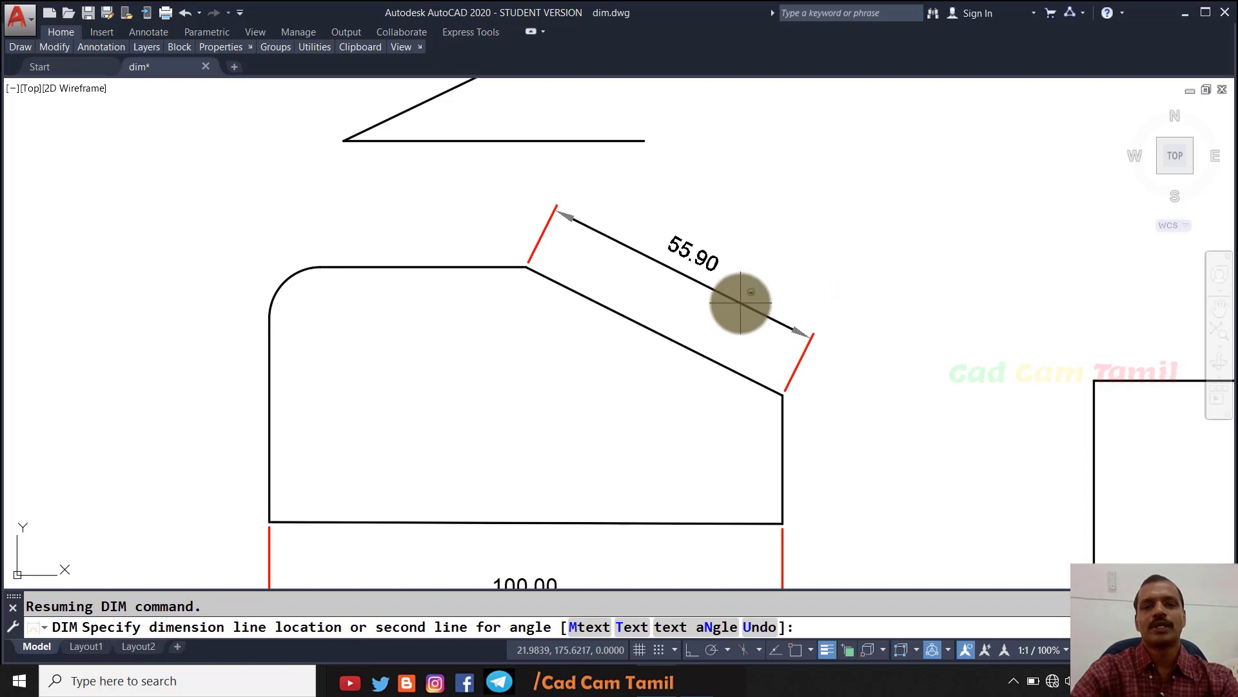
{"action": "left_click", "coordinate": [802, 332]}
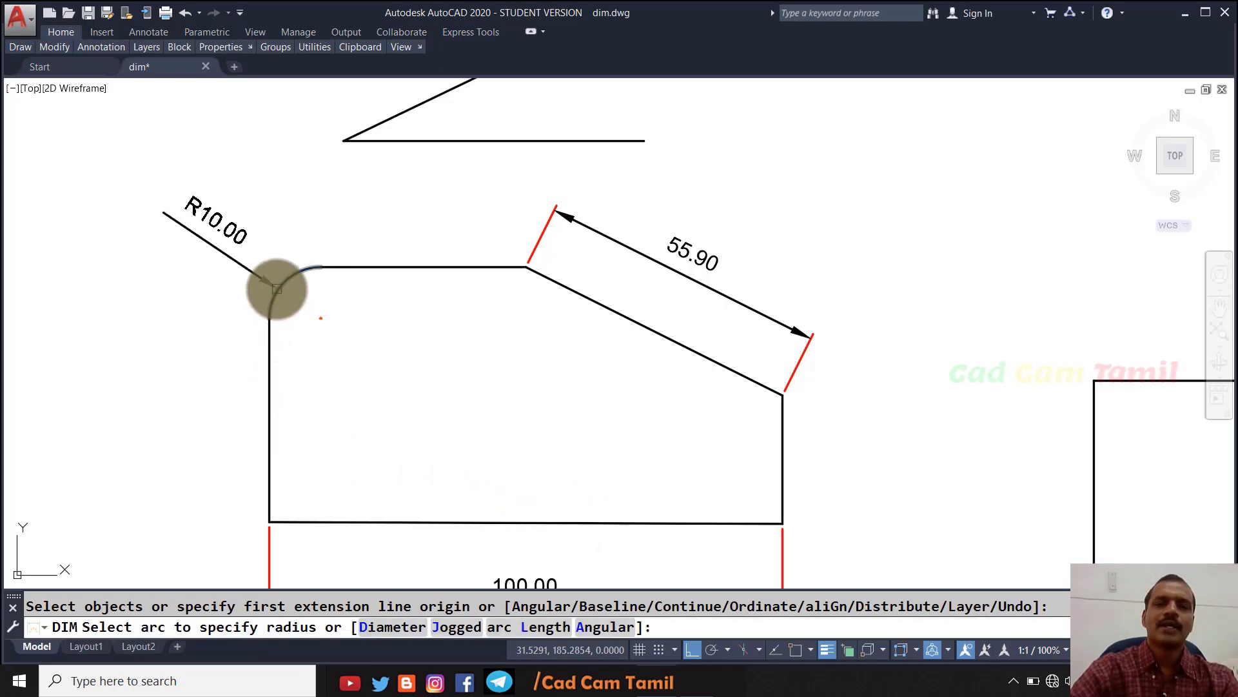
Step: Dimension the rounded corner arc with an R10.00 radius and an Ø20.00 diameter
{"action": "left_click", "coordinate": [277, 289]}
{"action": "left_click", "coordinate": [215, 276]}
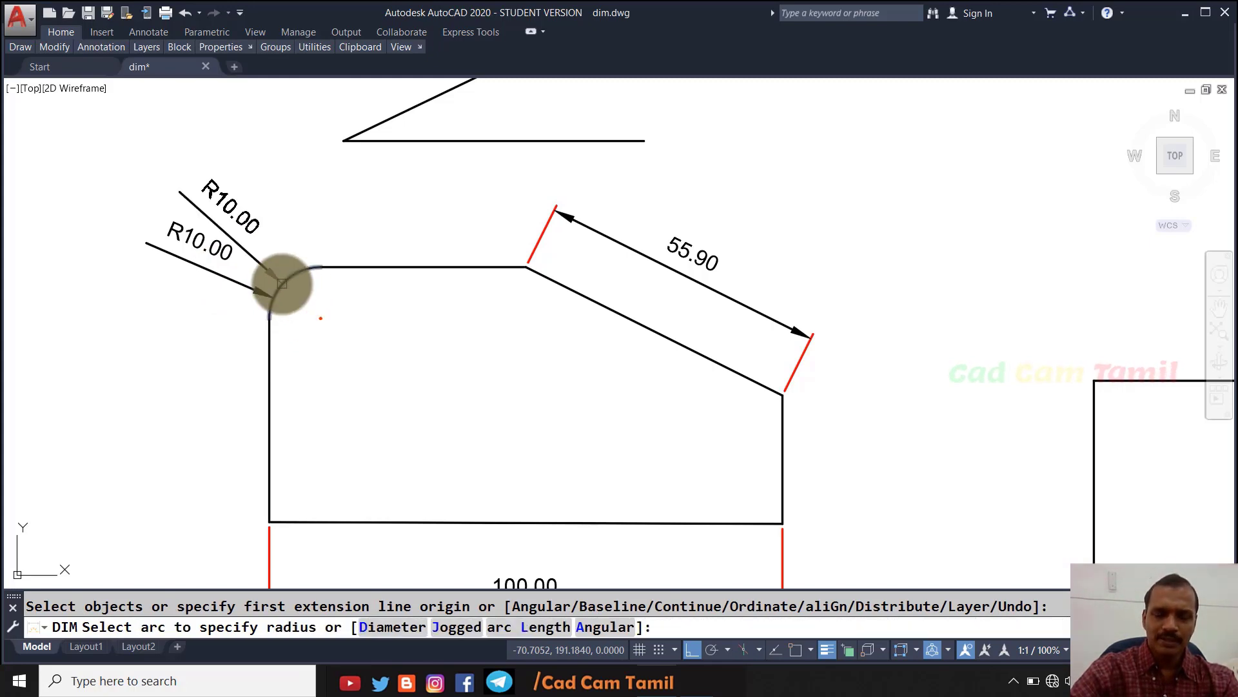
{"action": "right_click", "coordinate": [282, 284]}
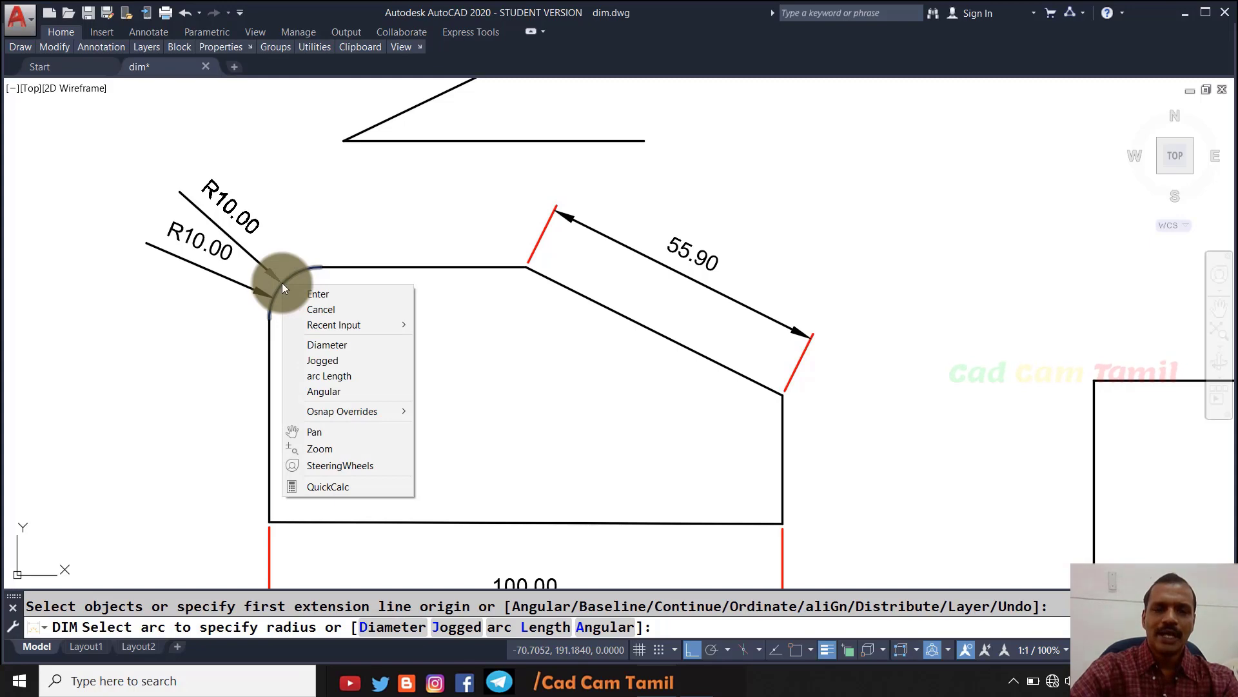
{"action": "left_click", "coordinate": [318, 345]}
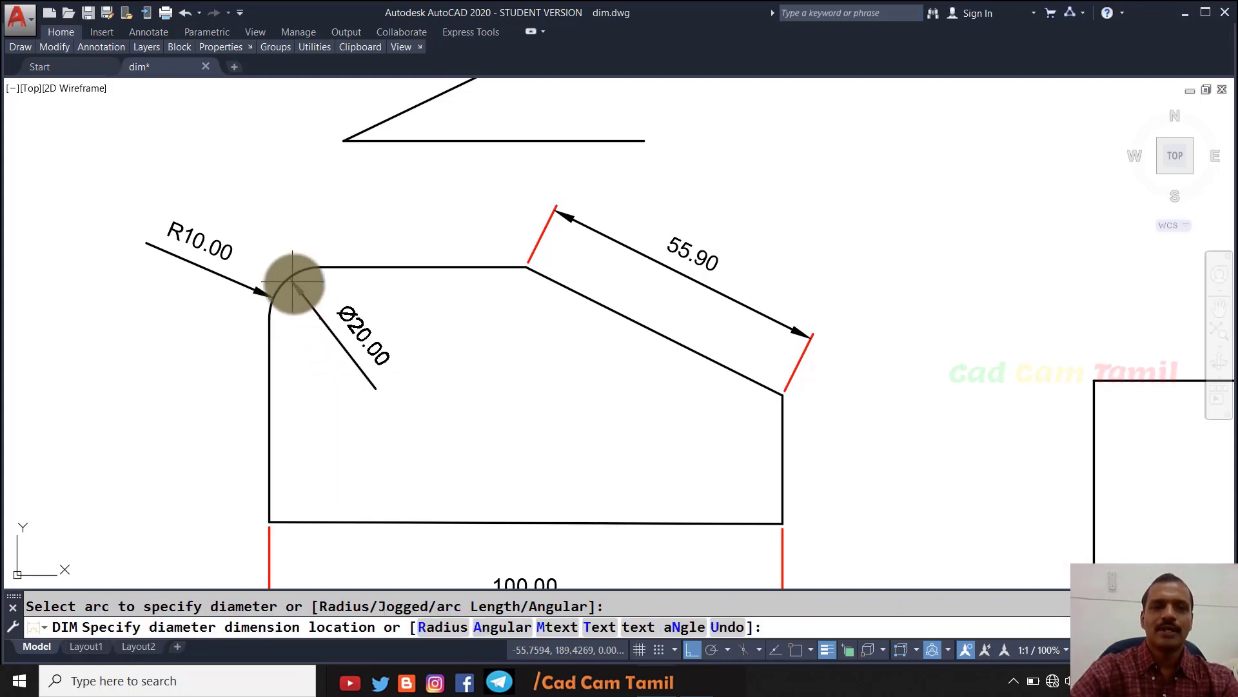
{"action": "left_click", "coordinate": [371, 345]}
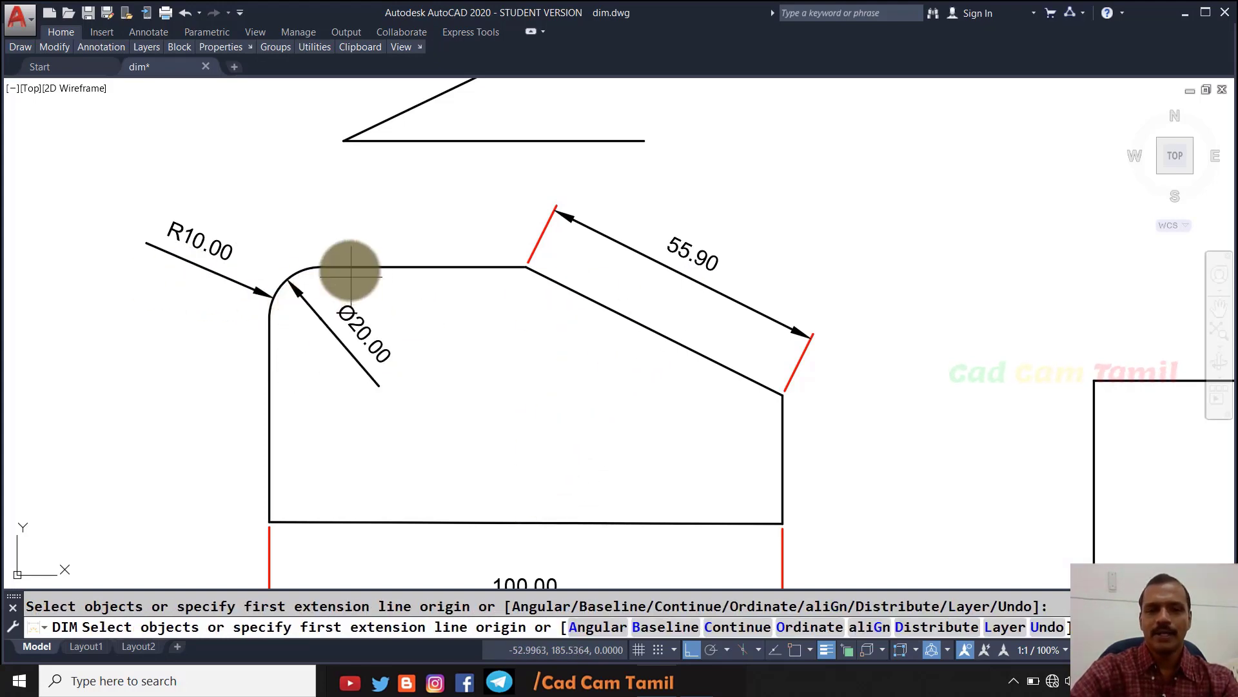
{"action": "scroll", "coordinate": [349, 271], "scroll_direction": "down", "scroll_amount": 2}
{"action": "scroll", "coordinate": [319, 422], "scroll_direction": "up", "scroll_amount": 2}
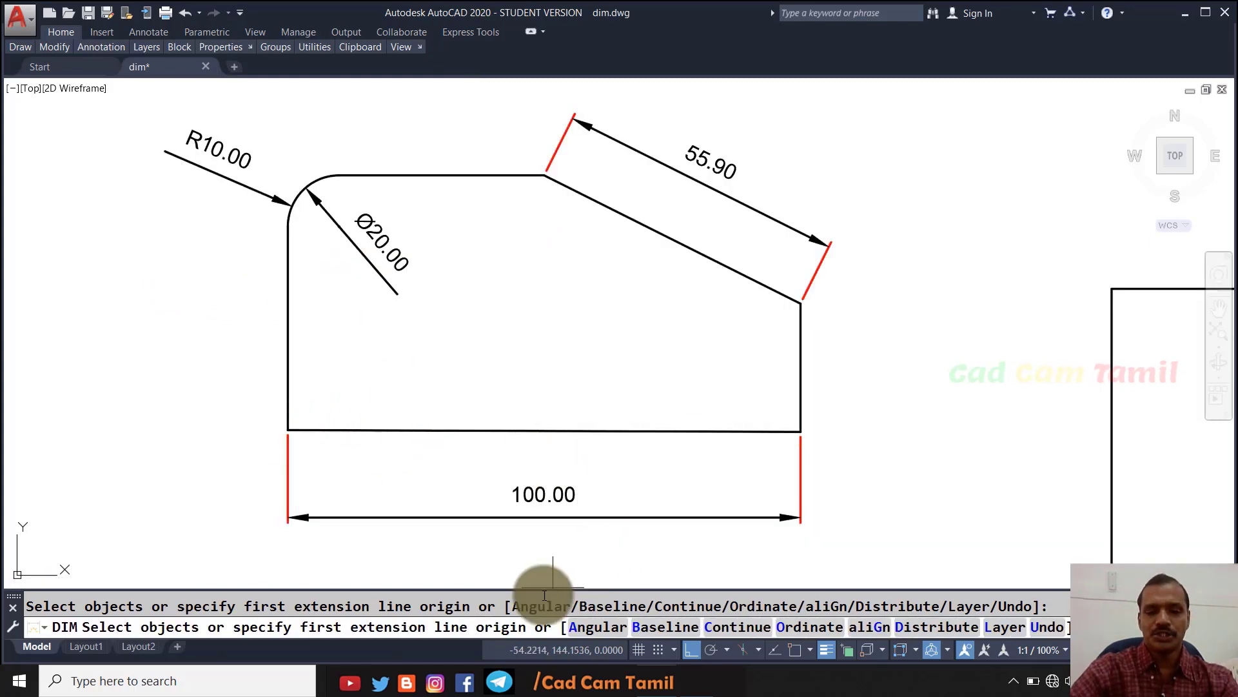
Step: Measure the 117° angle between the sloped edge and right vertical edge with Angular
{"action": "left_click", "coordinate": [589, 638]}
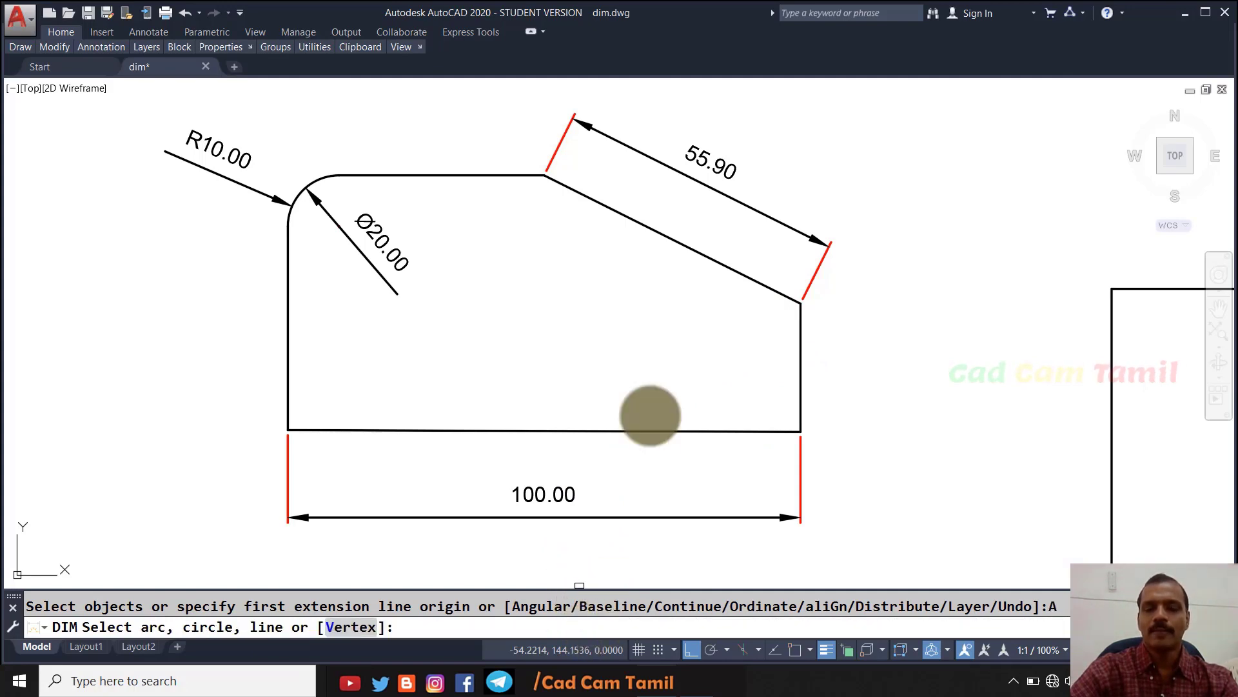
{"action": "left_click", "coordinate": [698, 252]}
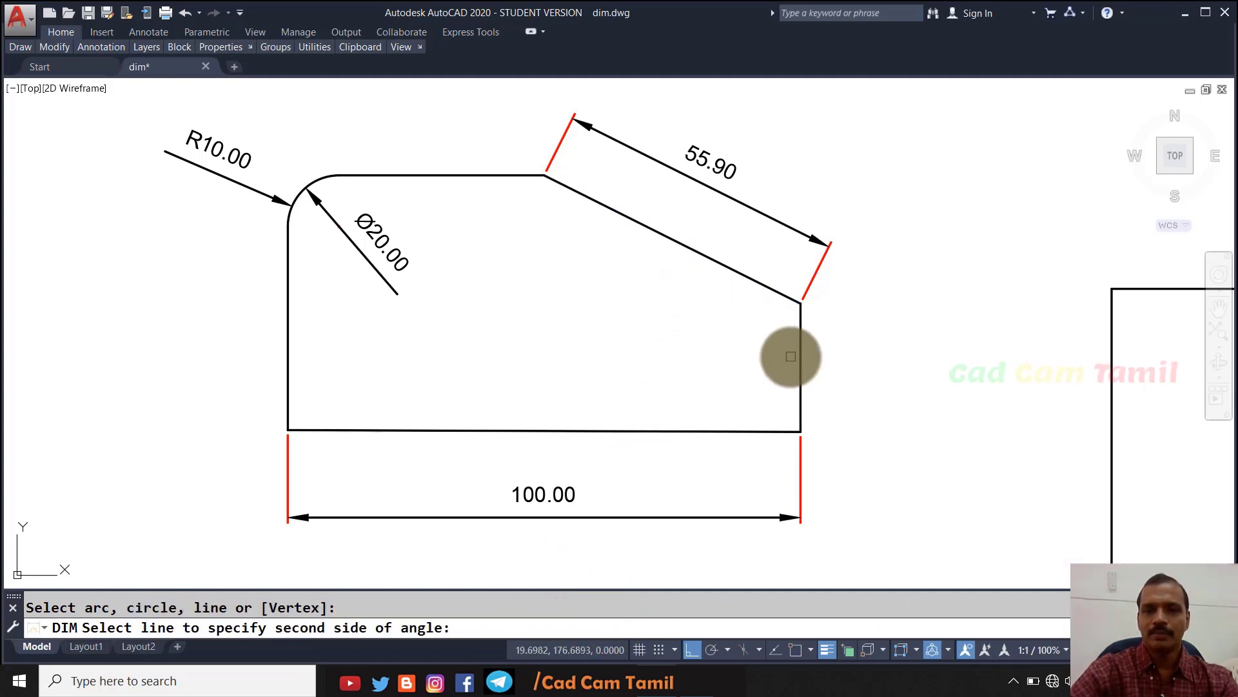
{"action": "left_click", "coordinate": [795, 349]}
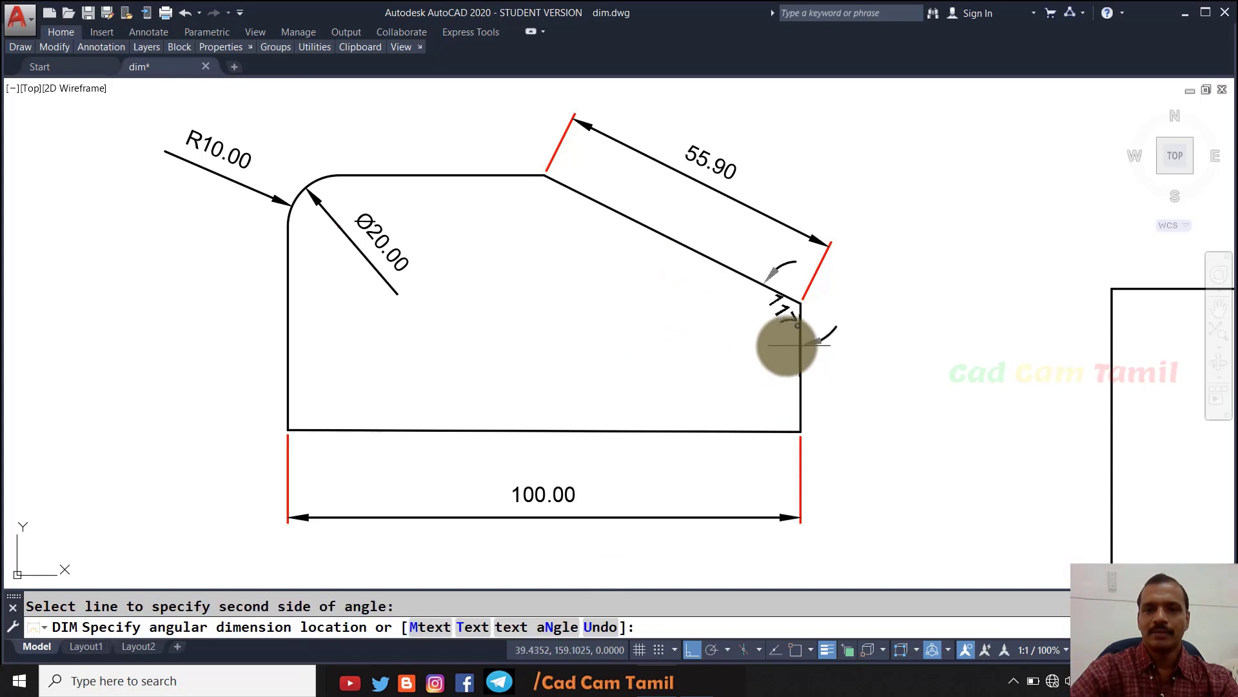
{"action": "left_click", "coordinate": [696, 334]}
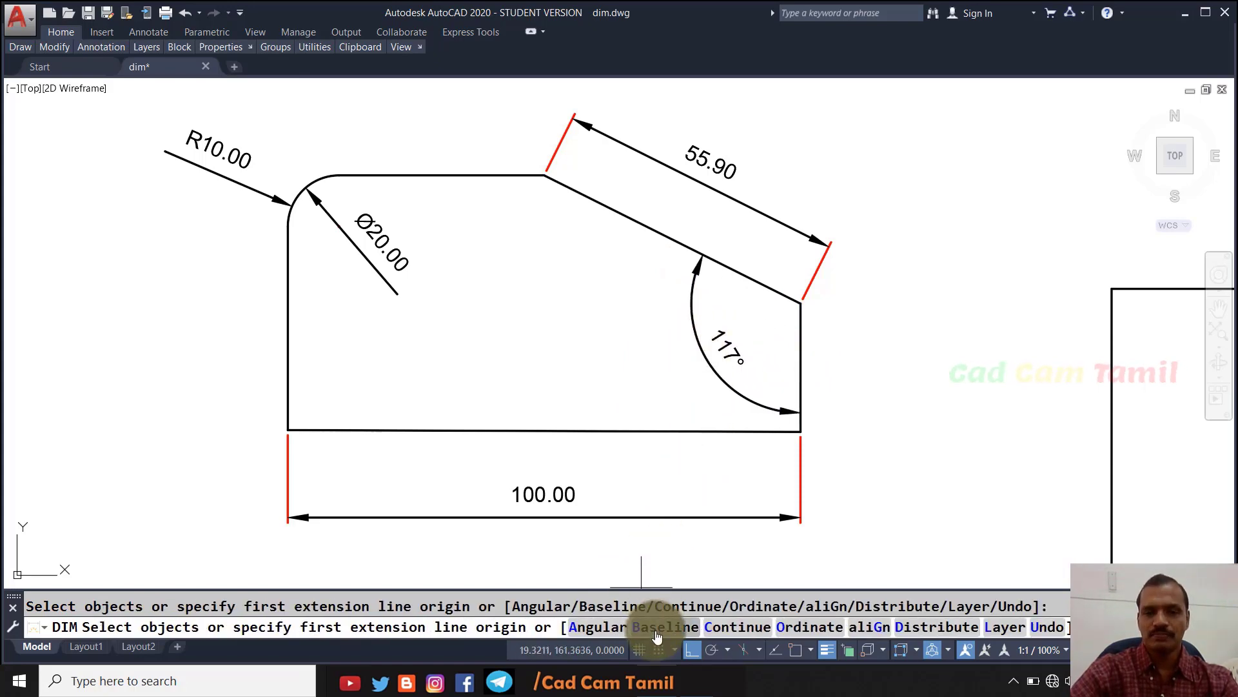
Step: Add baseline dimensions 50.00, 90.00 and 100.00 from the lower-right corner
{"action": "left_click", "coordinate": [656, 637]}
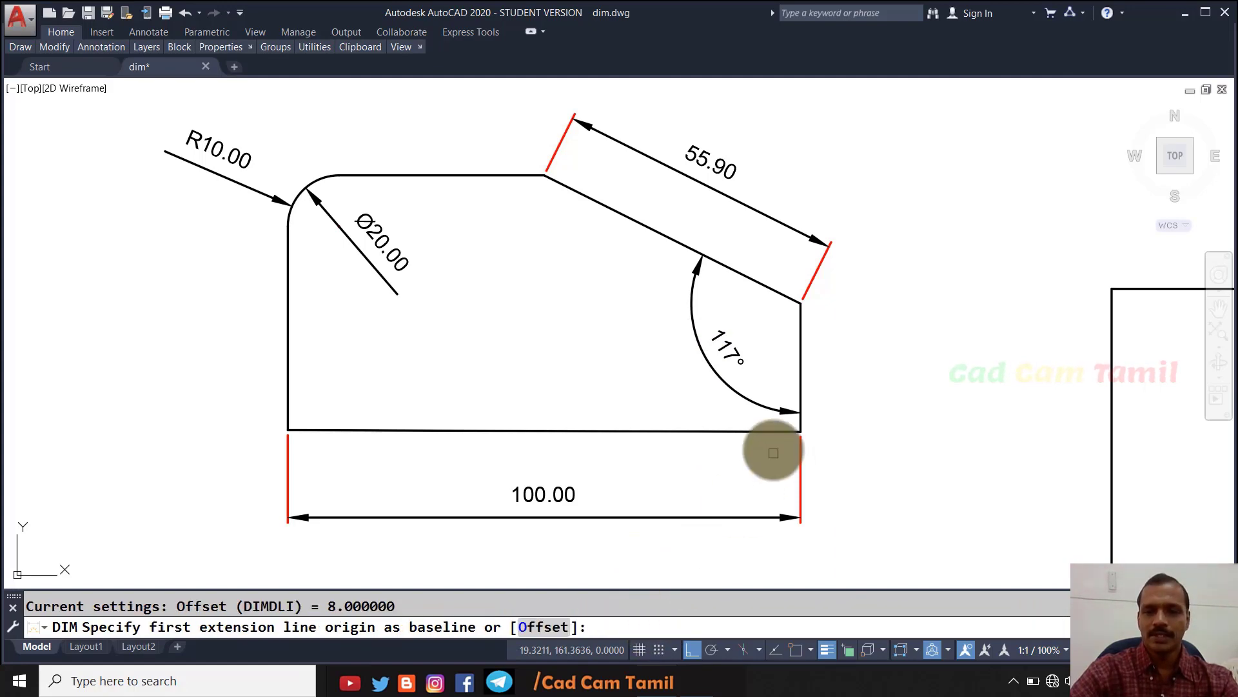
{"action": "left_click", "coordinate": [797, 451]}
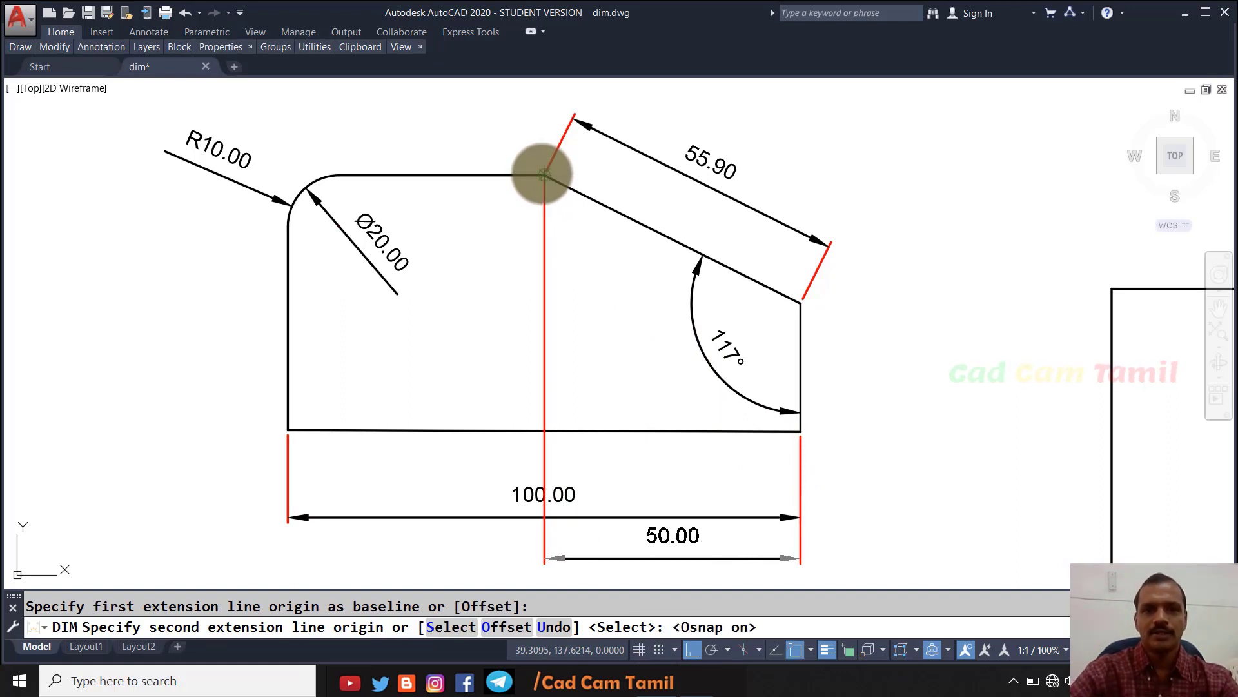
{"action": "left_click", "coordinate": [544, 174]}
{"action": "left_click", "coordinate": [339, 175]}
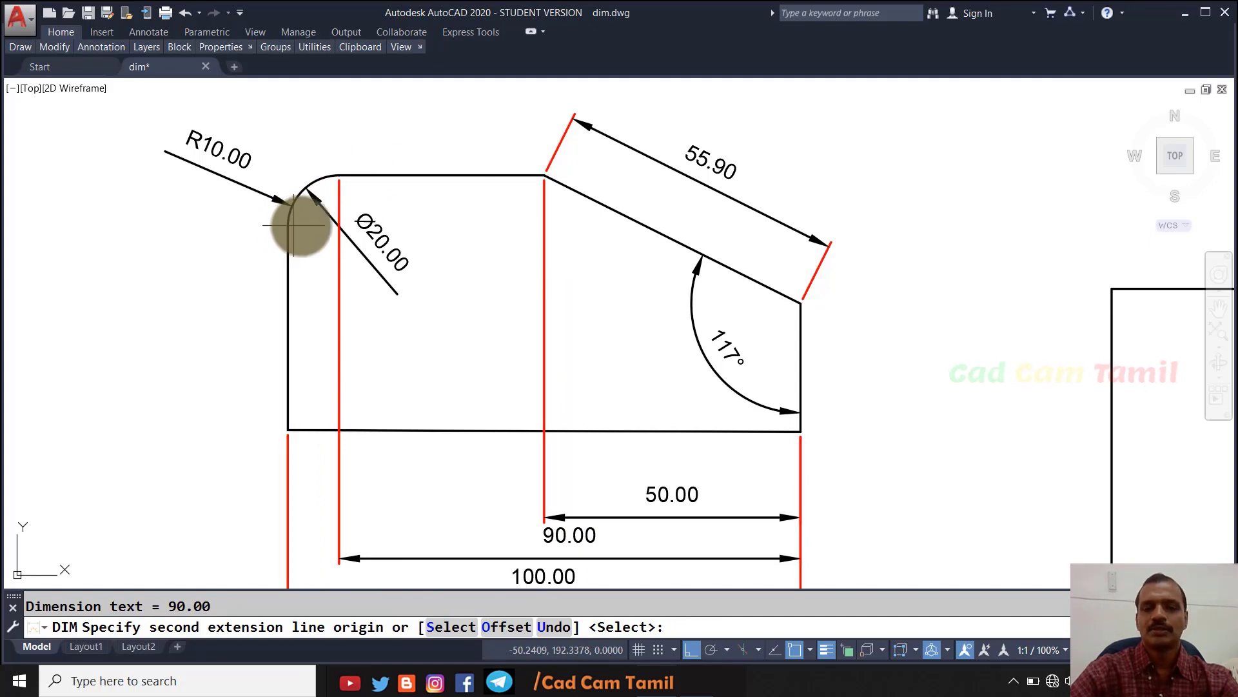
{"action": "left_click", "coordinate": [291, 224]}
{"action": "key", "text": "Return"}
{"action": "scroll", "coordinate": [539, 382], "scroll_direction": "down", "scroll_amount": 2}
{"action": "scroll", "coordinate": [548, 413], "scroll_direction": "up", "scroll_amount": 2}
{"action": "key", "text": "Return"}
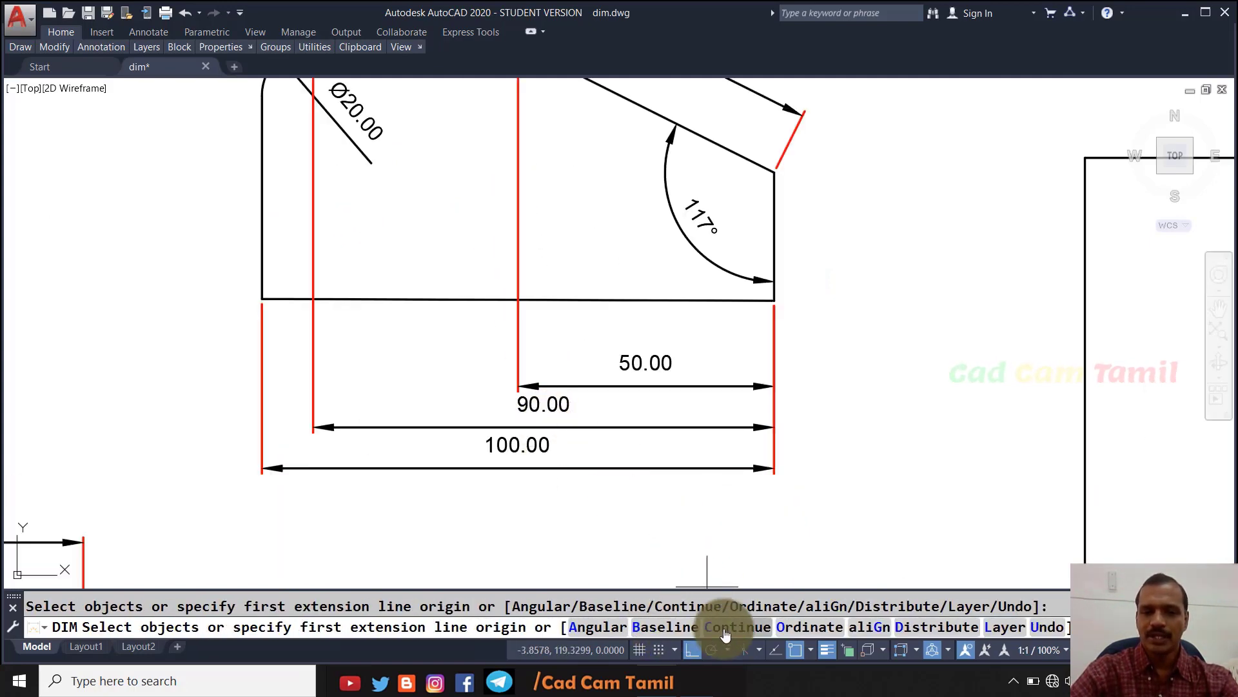
Step: Label the right-hand corners with ordinate dimensions 142.34 and 167.34
{"action": "left_click", "coordinate": [788, 630]}
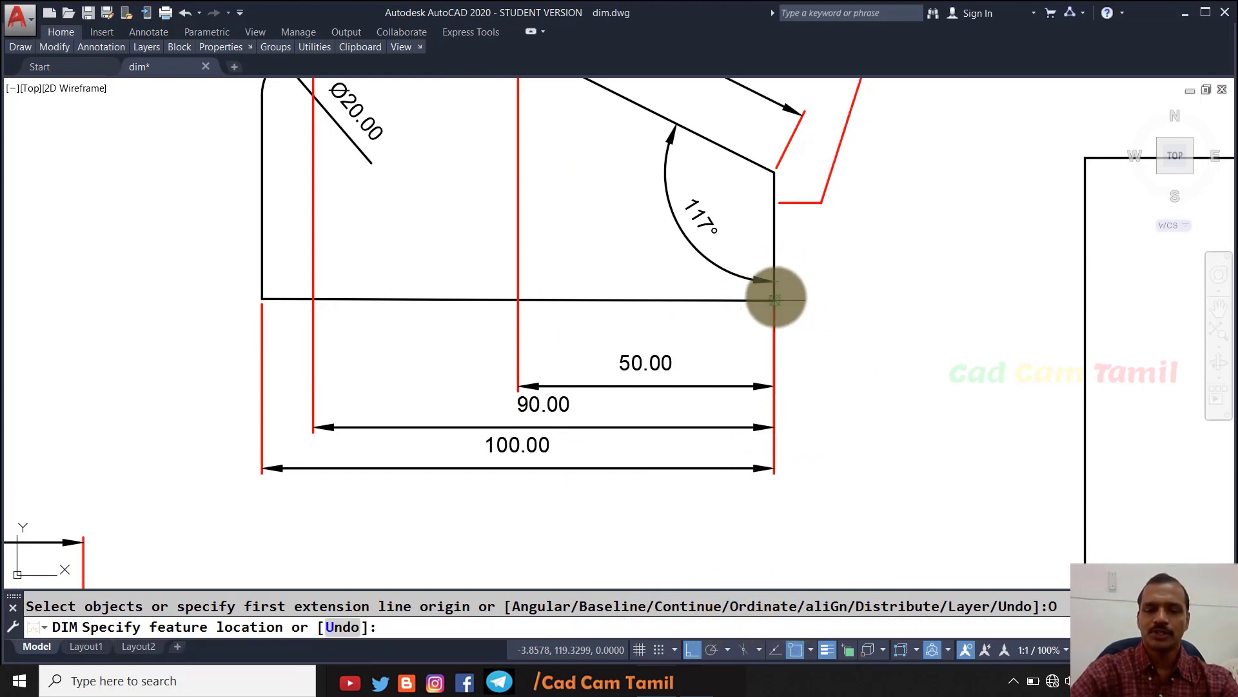
{"action": "left_click", "coordinate": [776, 300]}
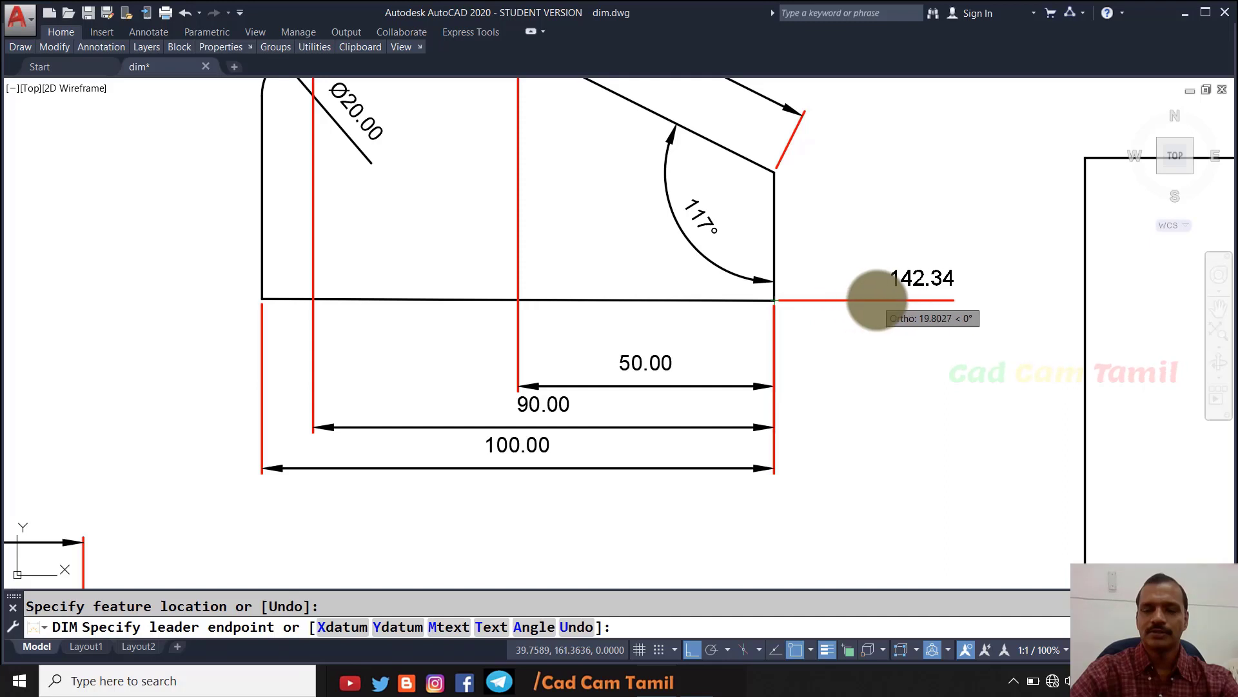
{"action": "left_click", "coordinate": [880, 300]}
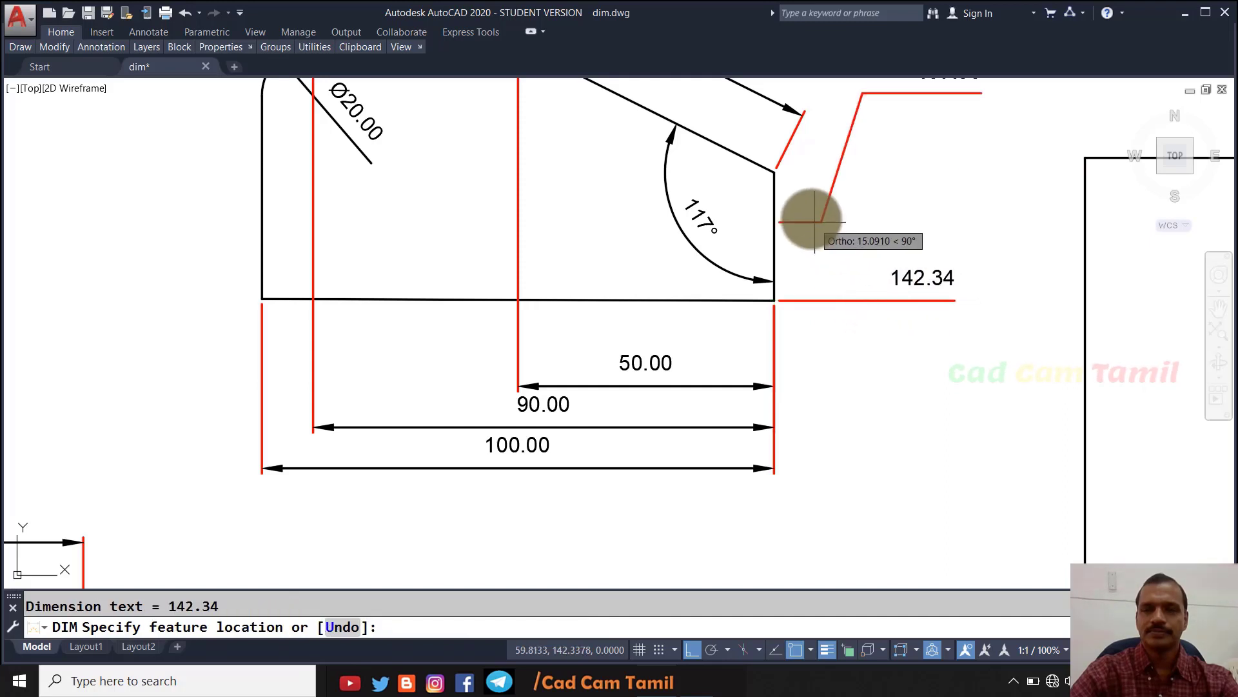
{"action": "left_click", "coordinate": [776, 172]}
{"action": "left_click", "coordinate": [851, 194]}
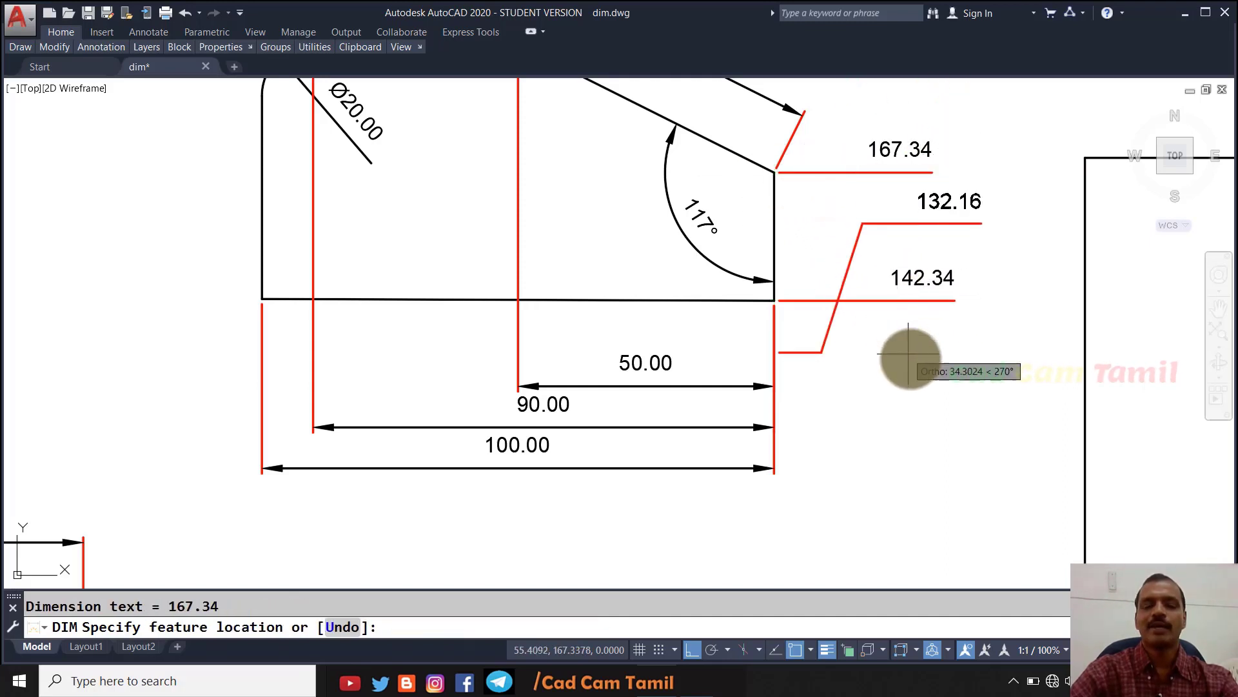
{"action": "key", "text": "Escape"}
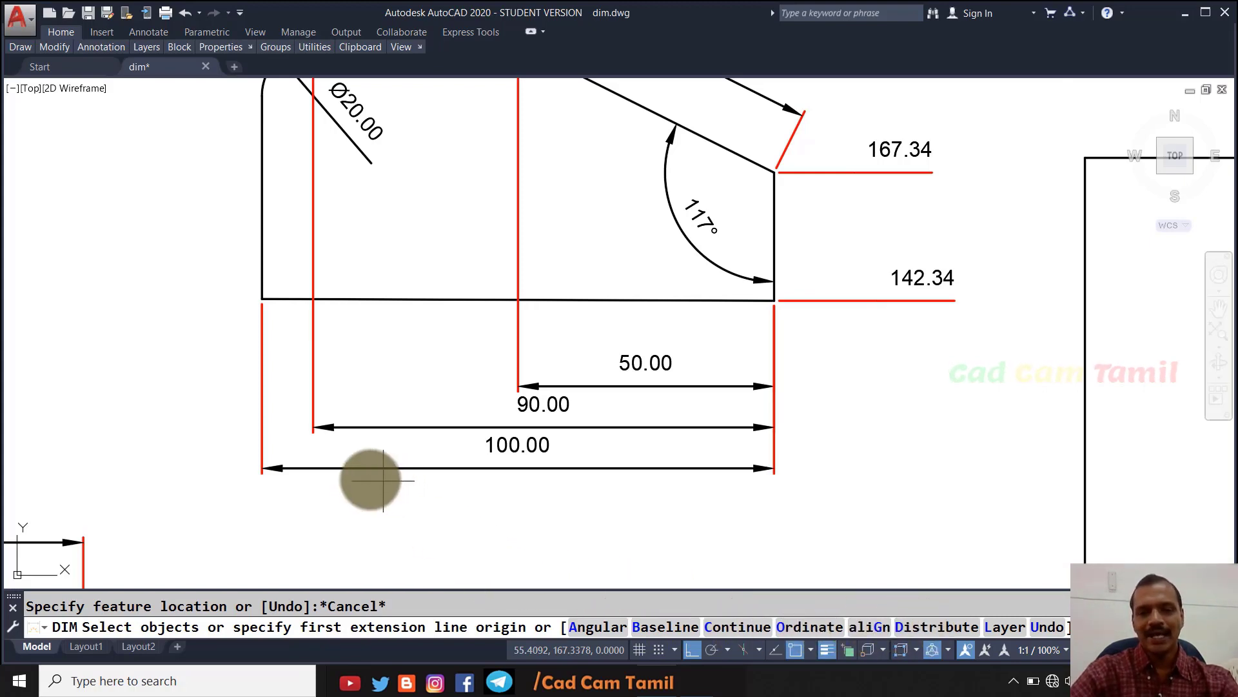
{"action": "scroll", "coordinate": [383, 479], "scroll_direction": "down", "scroll_amount": 4}
{"action": "type", "text": "b"}
{"action": "key", "text": "Return"}
{"action": "key", "text": "Escape"}
{"action": "key", "text": "Escape"}
{"action": "key", "text": "Return"}
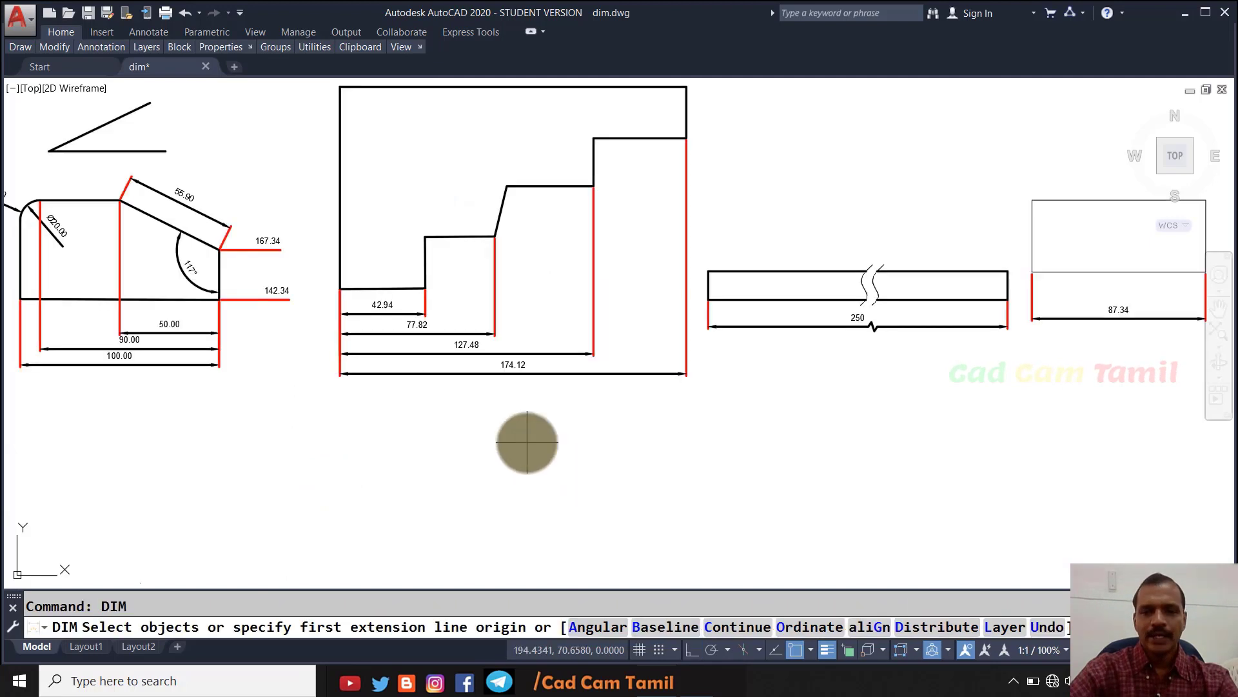
Step: Use DIM aliGn to level the 100.00, 250 and 87.34 dimensions with 174.12
{"action": "left_click", "coordinate": [876, 638]}
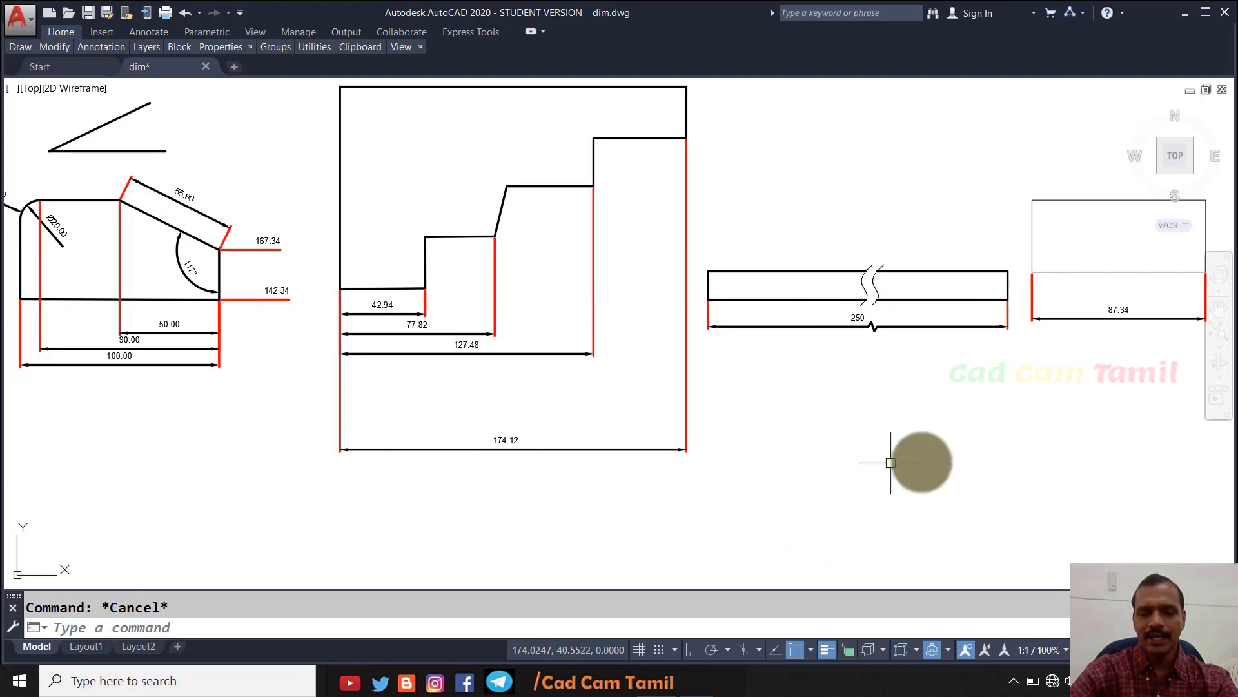
{"action": "key", "text": "Return"}
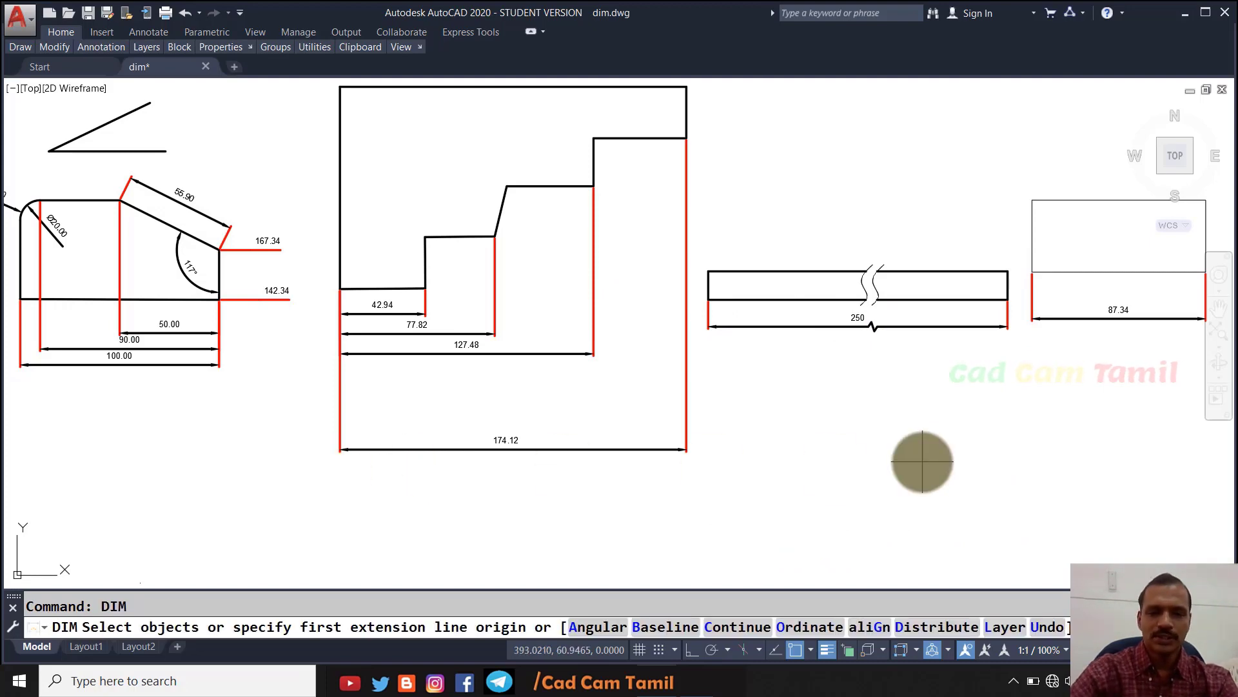
{"action": "left_click", "coordinate": [868, 626]}
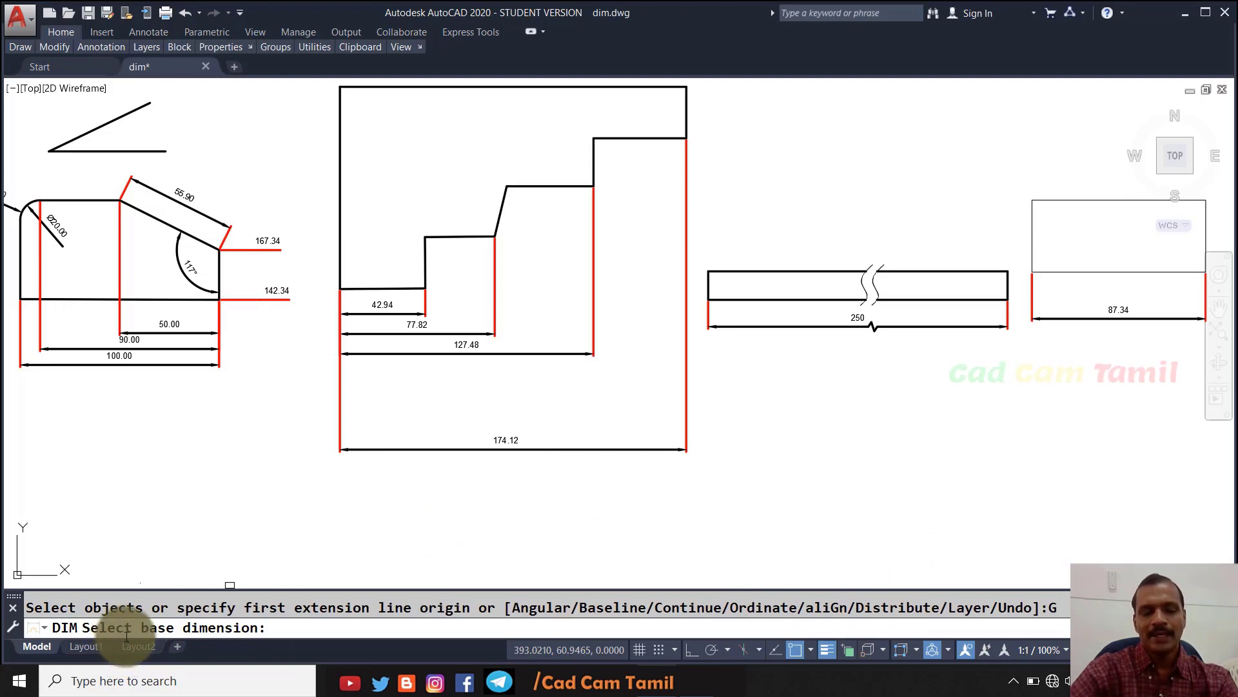
{"action": "left_click", "coordinate": [501, 441]}
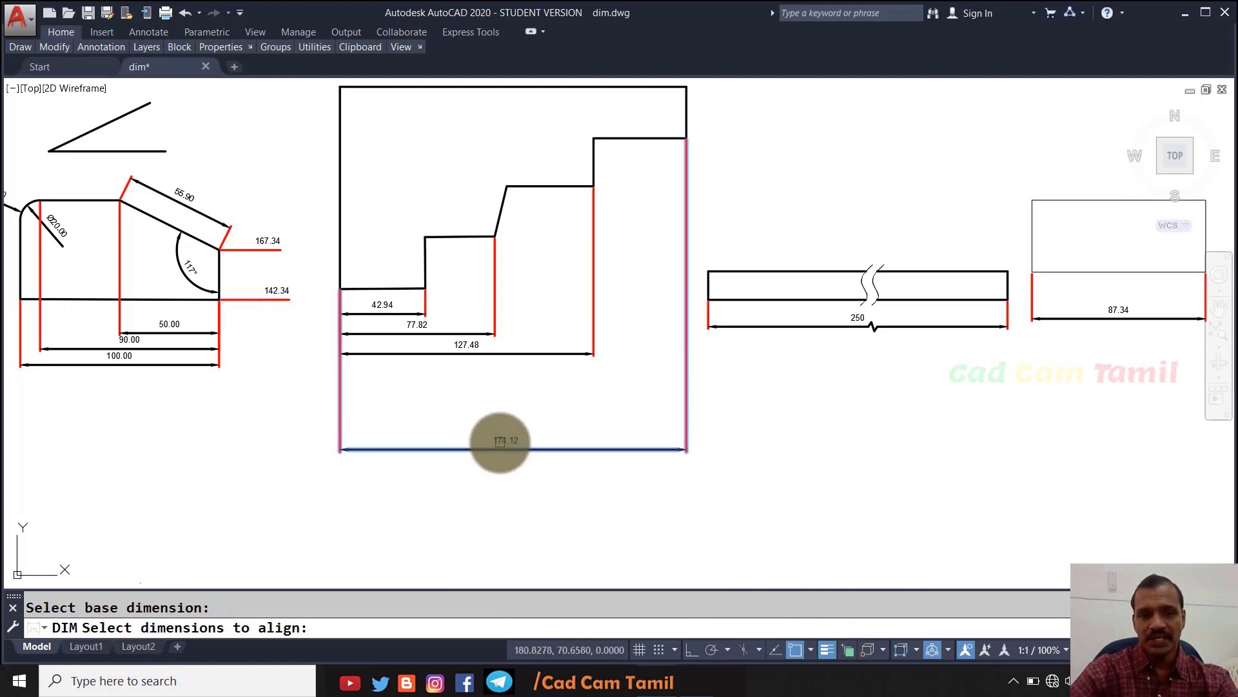
{"action": "left_click", "coordinate": [136, 360]}
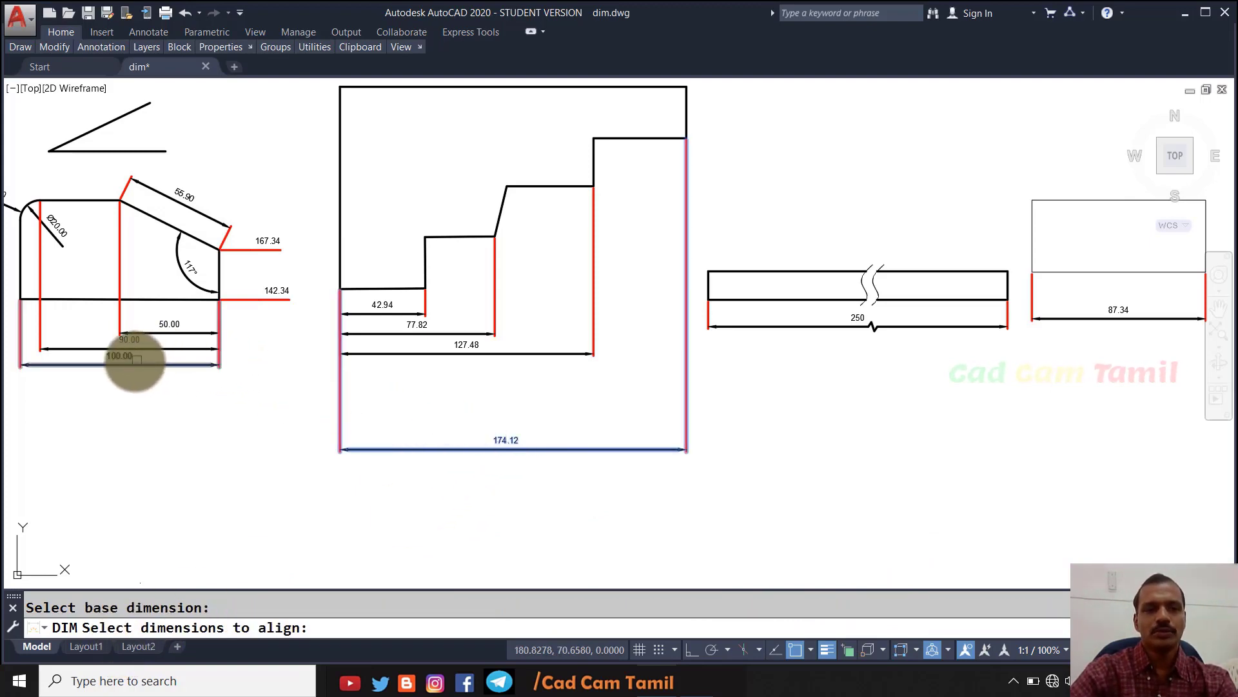
{"action": "left_click", "coordinate": [793, 329]}
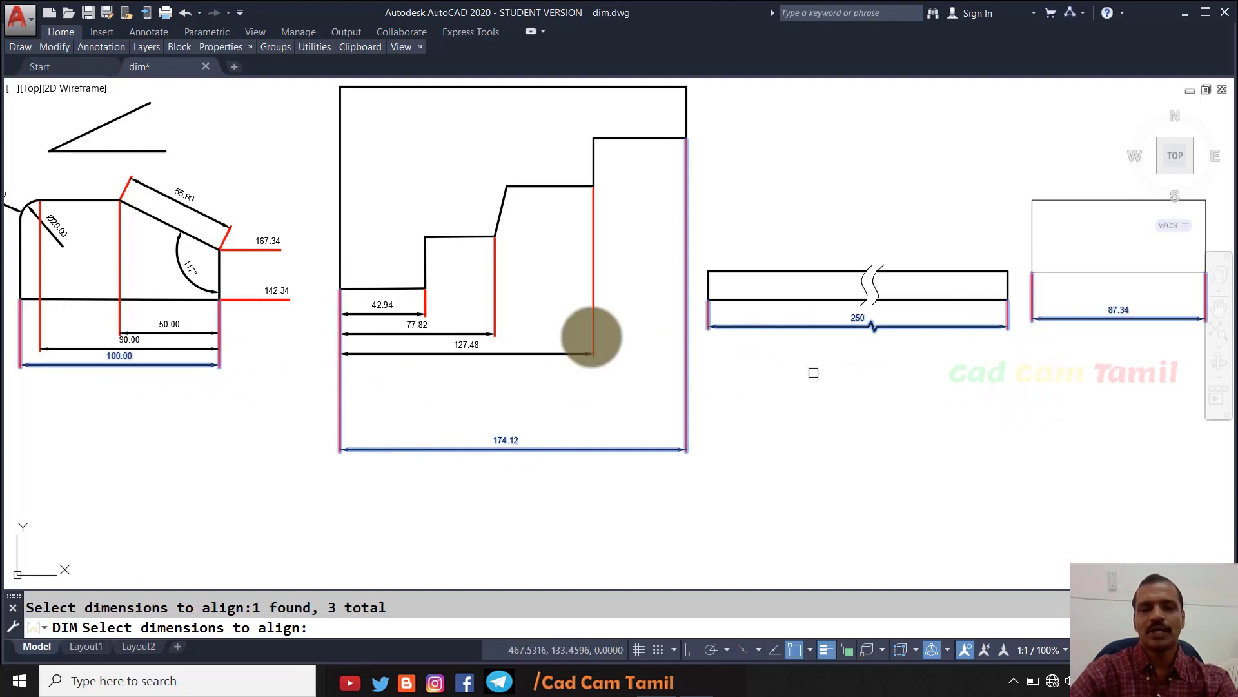
{"action": "key", "text": "Return"}
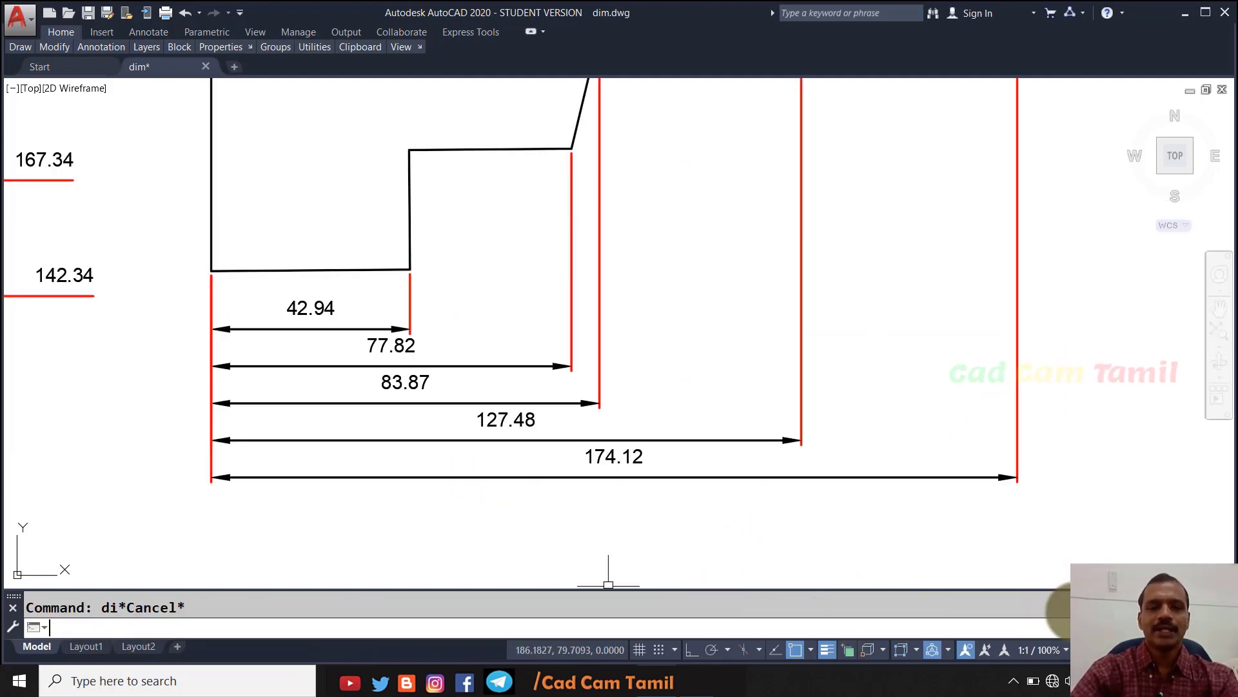
Step: Start the DIM command to add the 83.87 baseline dimension
{"action": "key", "text": "Return"}
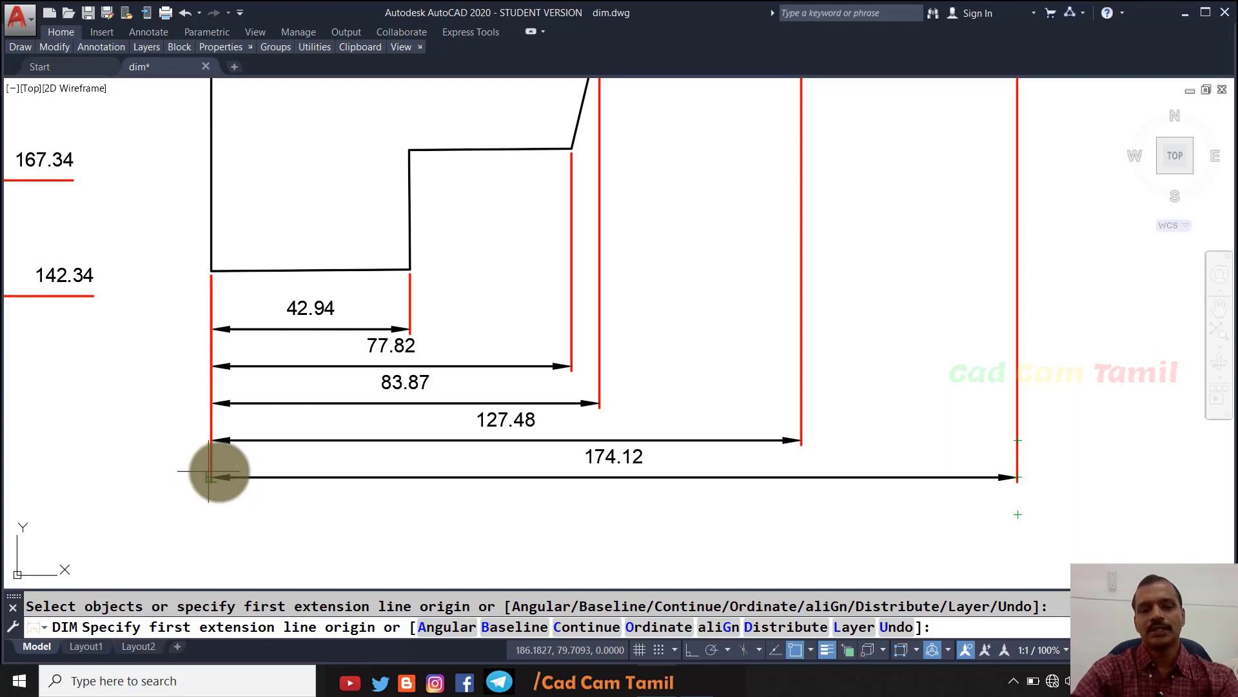
{"action": "left_click", "coordinate": [934, 627]}
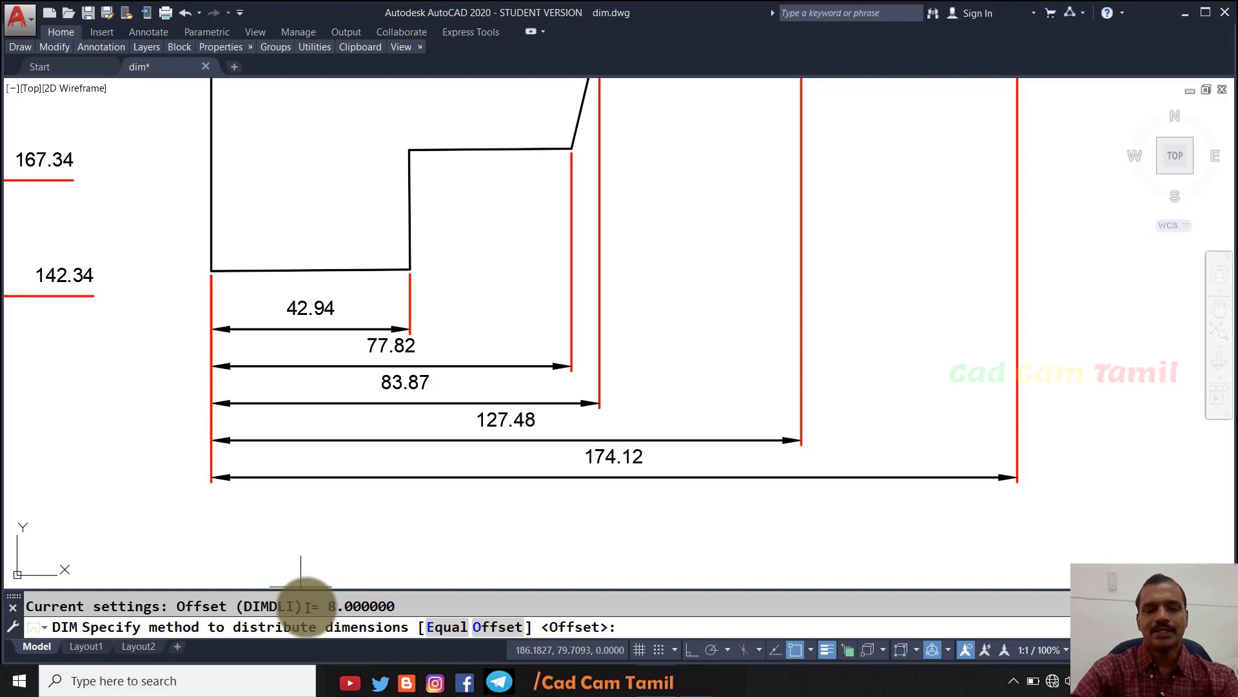
{"action": "left_click_drag", "start_coordinate": [236, 606], "coordinate": [399, 601]}
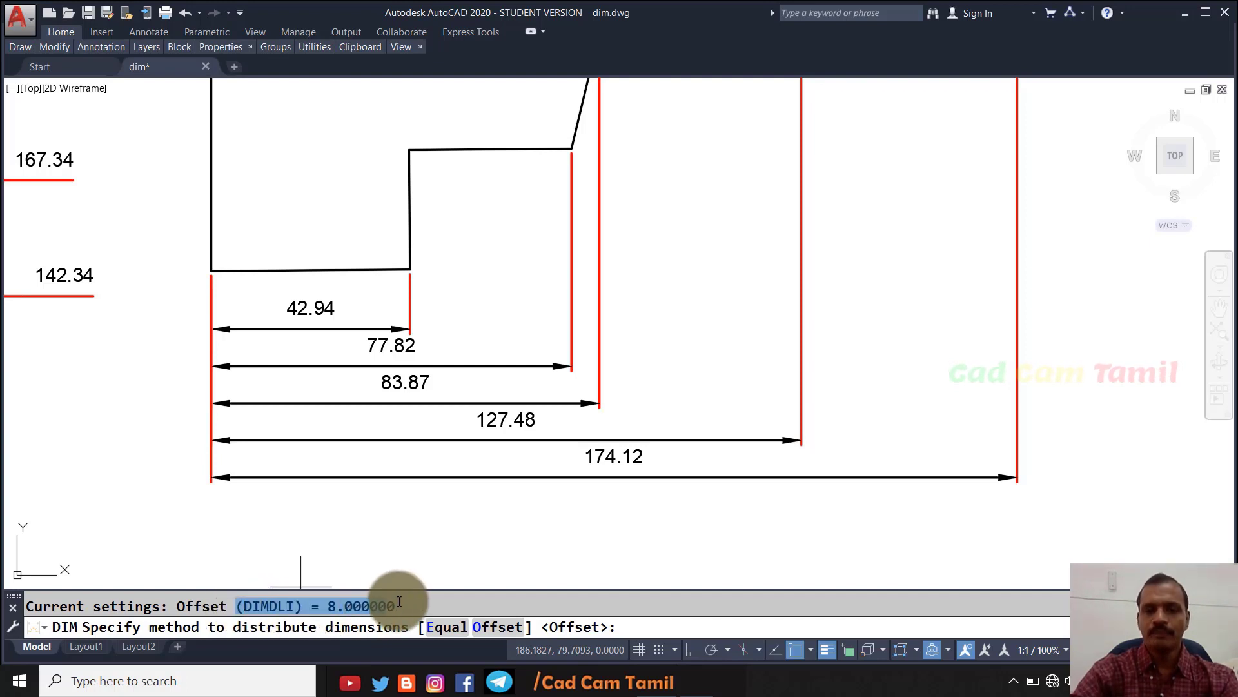
{"action": "key", "text": "Escape"}
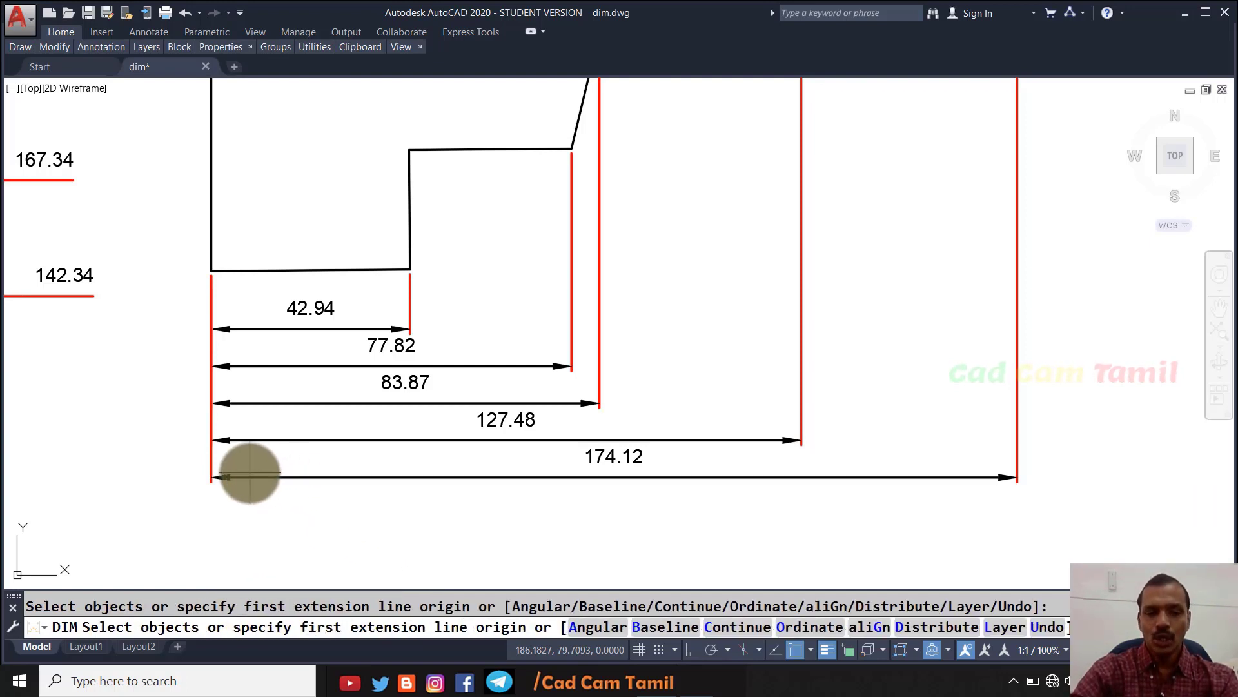
{"action": "type", "text": "b"}
{"action": "key", "text": "Return"}
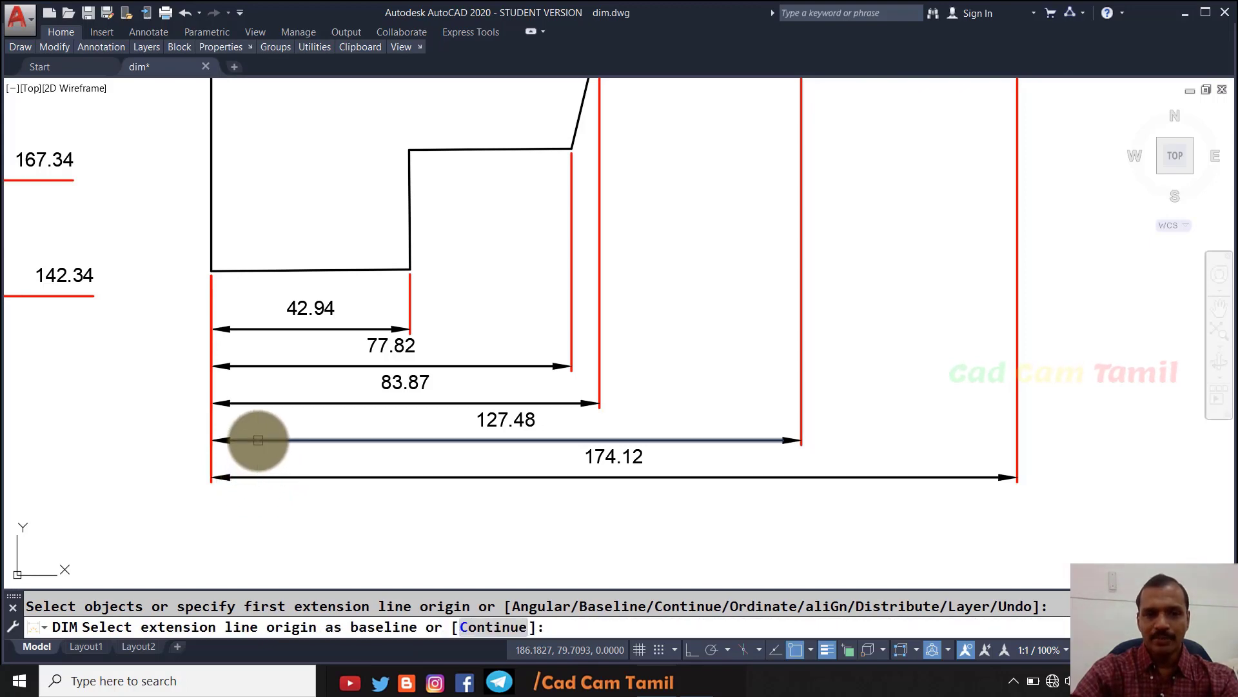
{"action": "key", "text": "Escape"}
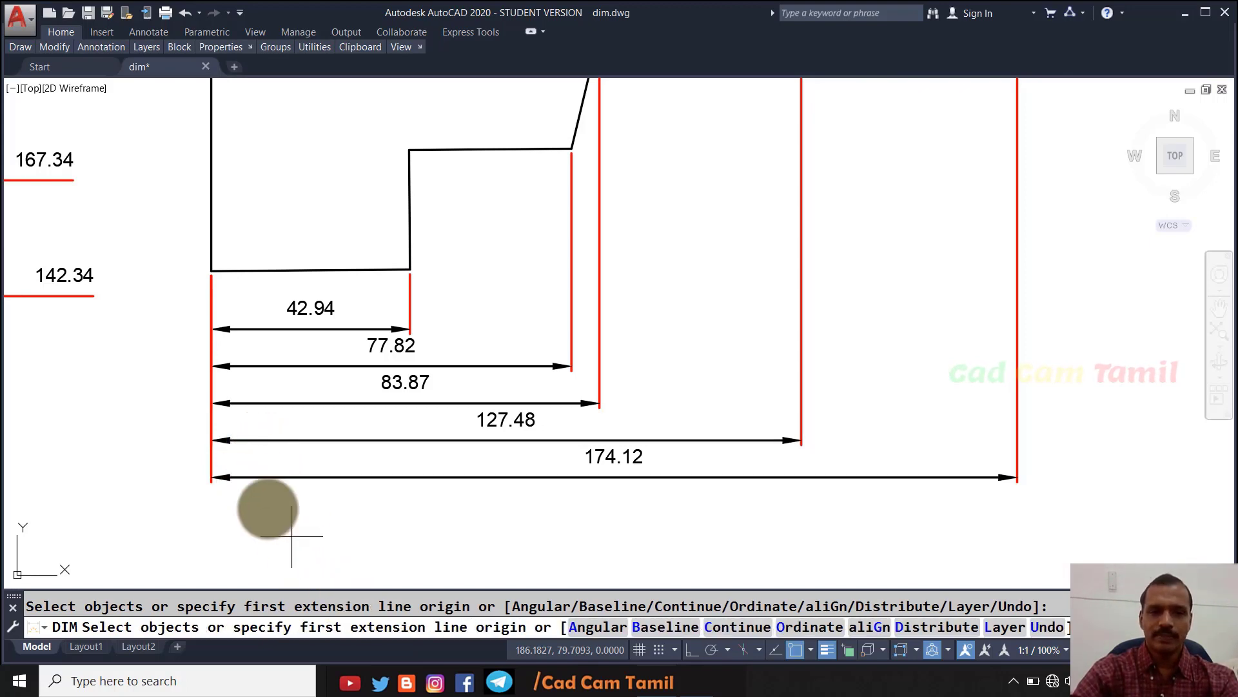
{"action": "scroll", "coordinate": [235, 483], "scroll_direction": "up", "scroll_amount": 2}
{"action": "key", "text": "Escape"}
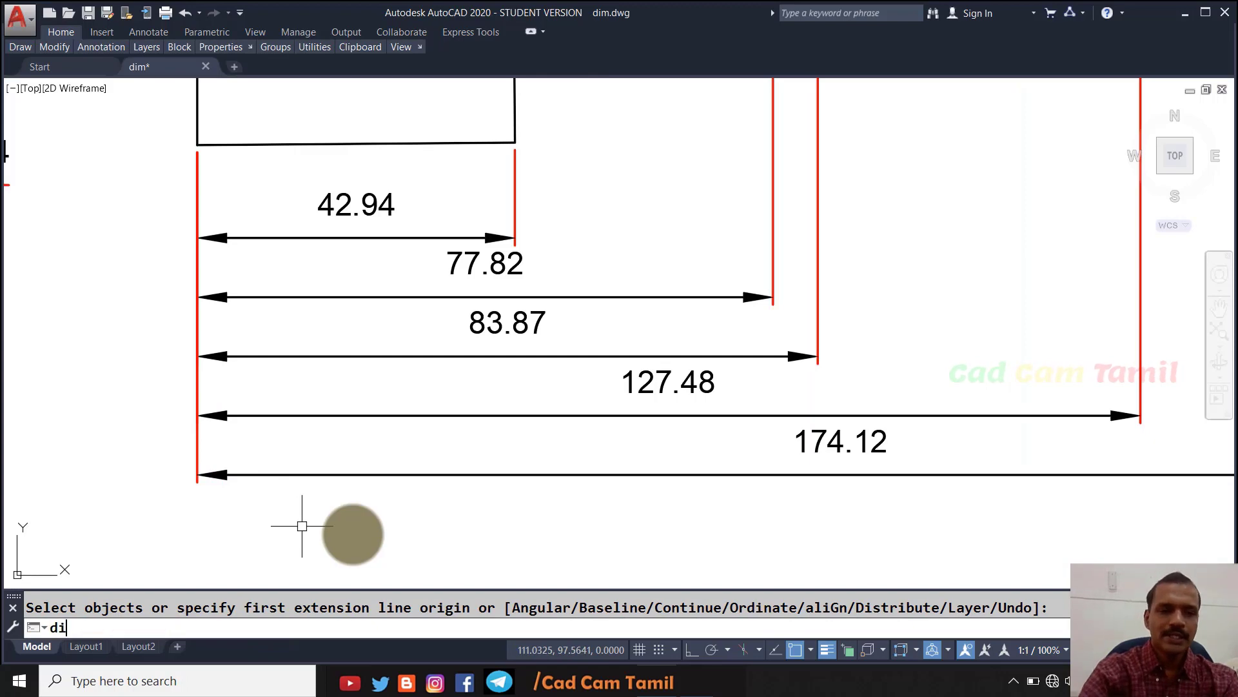
{"action": "type", "text": "di"}
{"action": "key", "text": "Return"}
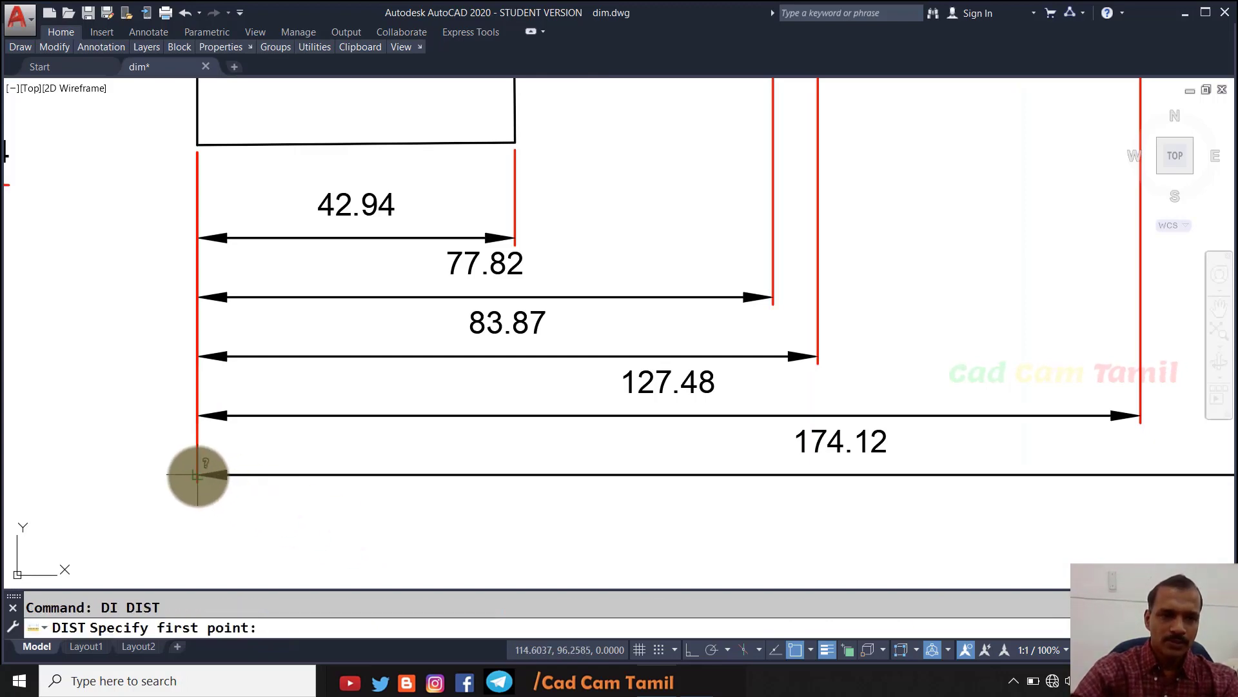
{"action": "left_click", "coordinate": [197, 447]}
{"action": "left_click", "coordinate": [198, 415]}
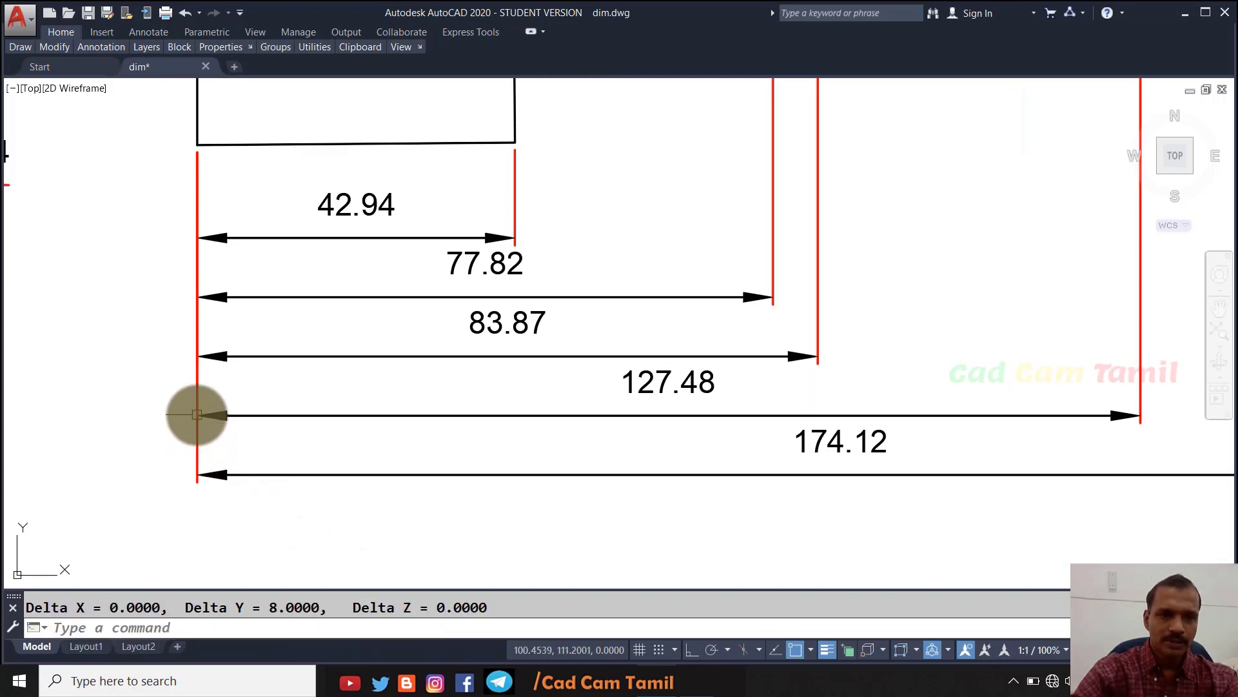
{"action": "key", "text": "Return"}
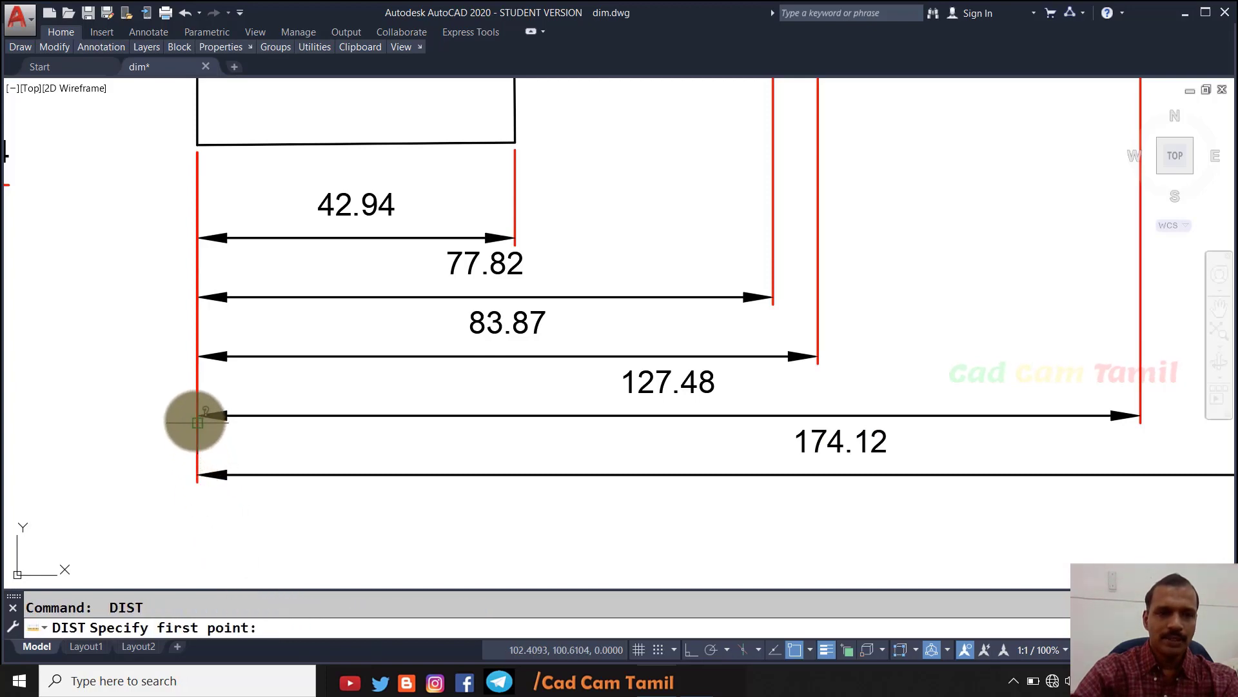
{"action": "left_click", "coordinate": [197, 415]}
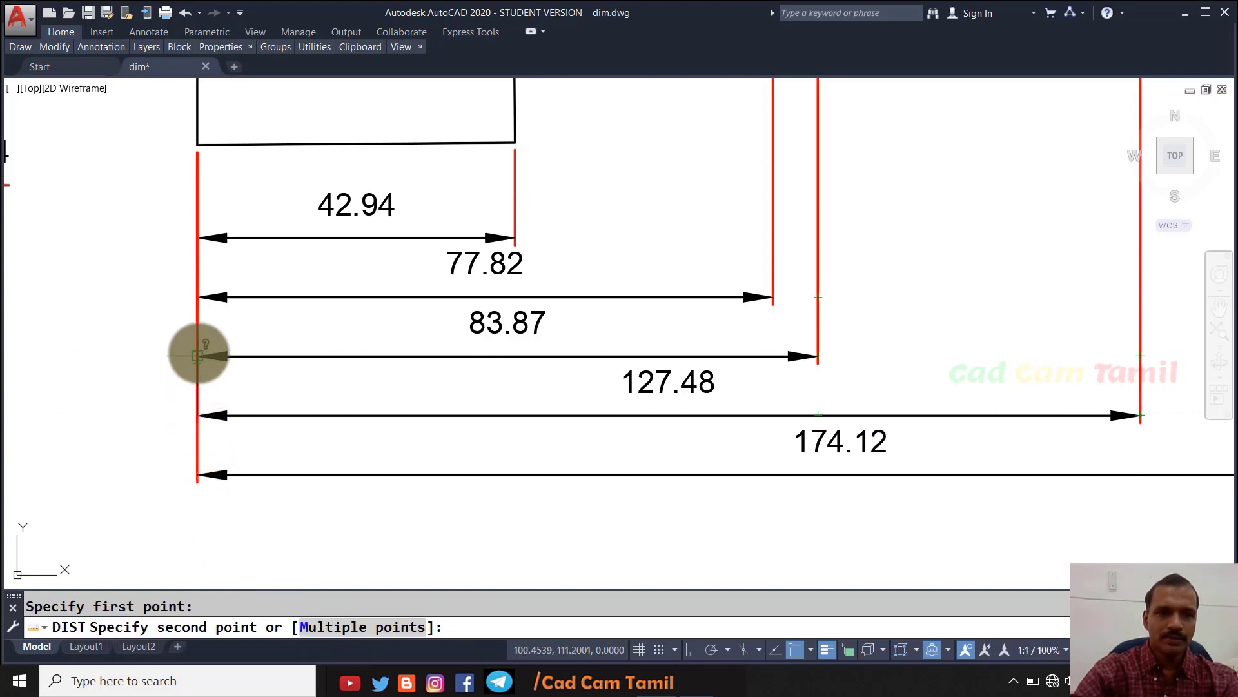
{"action": "left_click", "coordinate": [196, 356]}
{"action": "key", "text": "Return"}
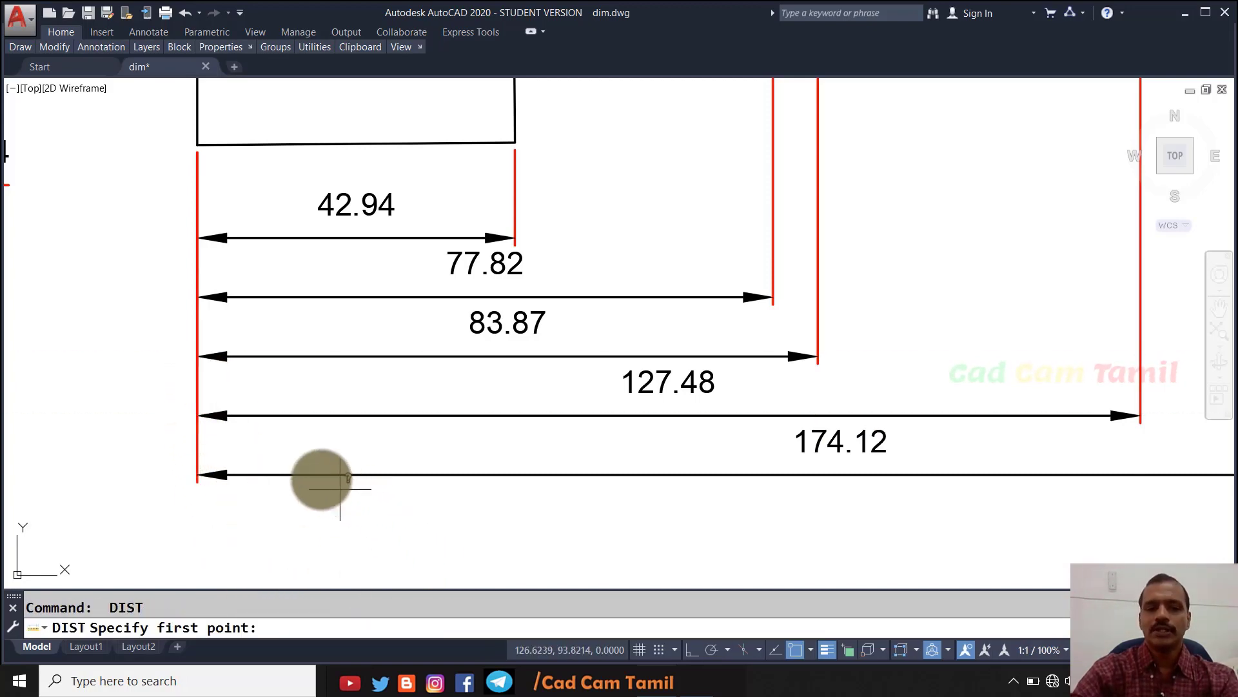
{"action": "key", "text": "Escape"}
{"action": "scroll", "coordinate": [258, 448], "scroll_direction": "down", "scroll_amount": 2}
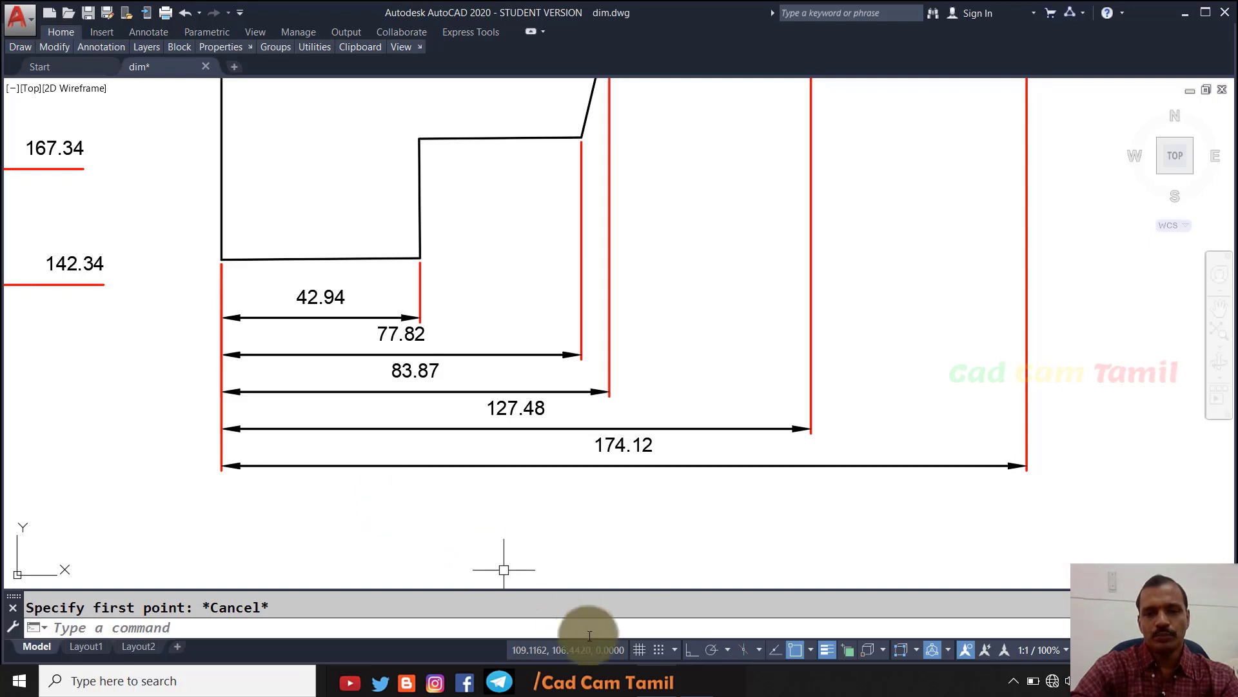
{"action": "type", "text": "DIM"}
{"action": "key", "text": "Return"}
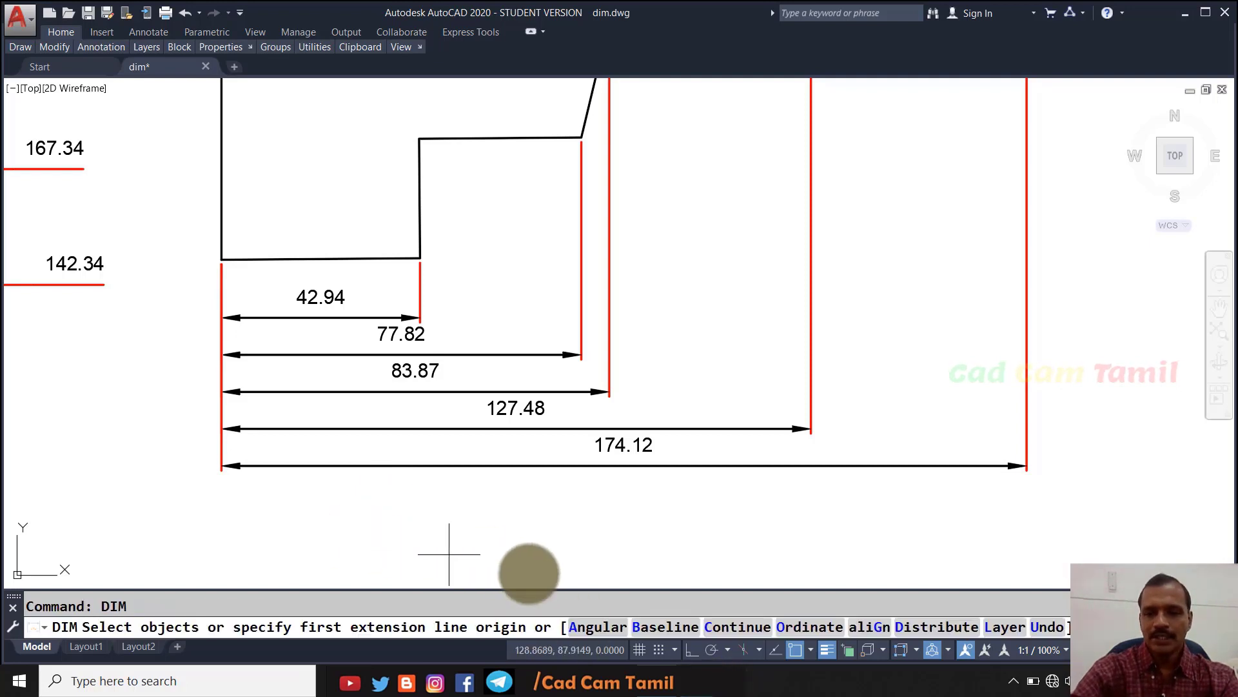
Step: Respace the stacked dimensions 10 units apart, using 42.94 as the base dimension
{"action": "left_click", "coordinate": [932, 627]}
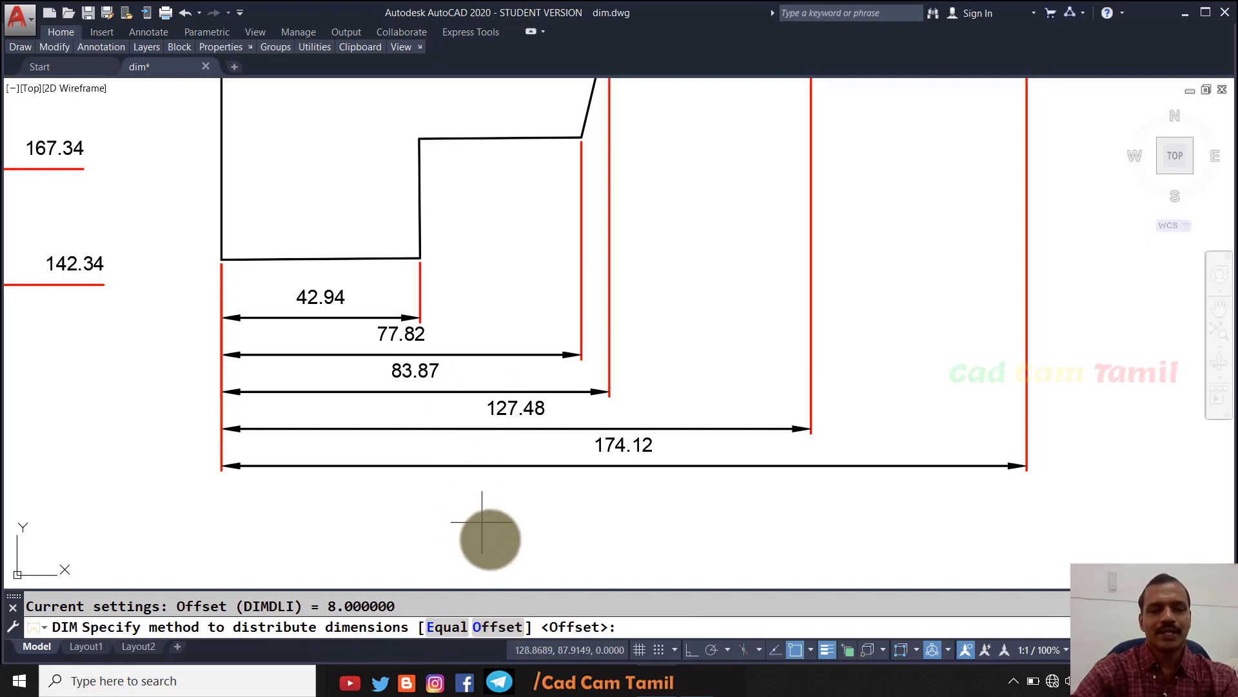
{"action": "left_click", "coordinate": [493, 634]}
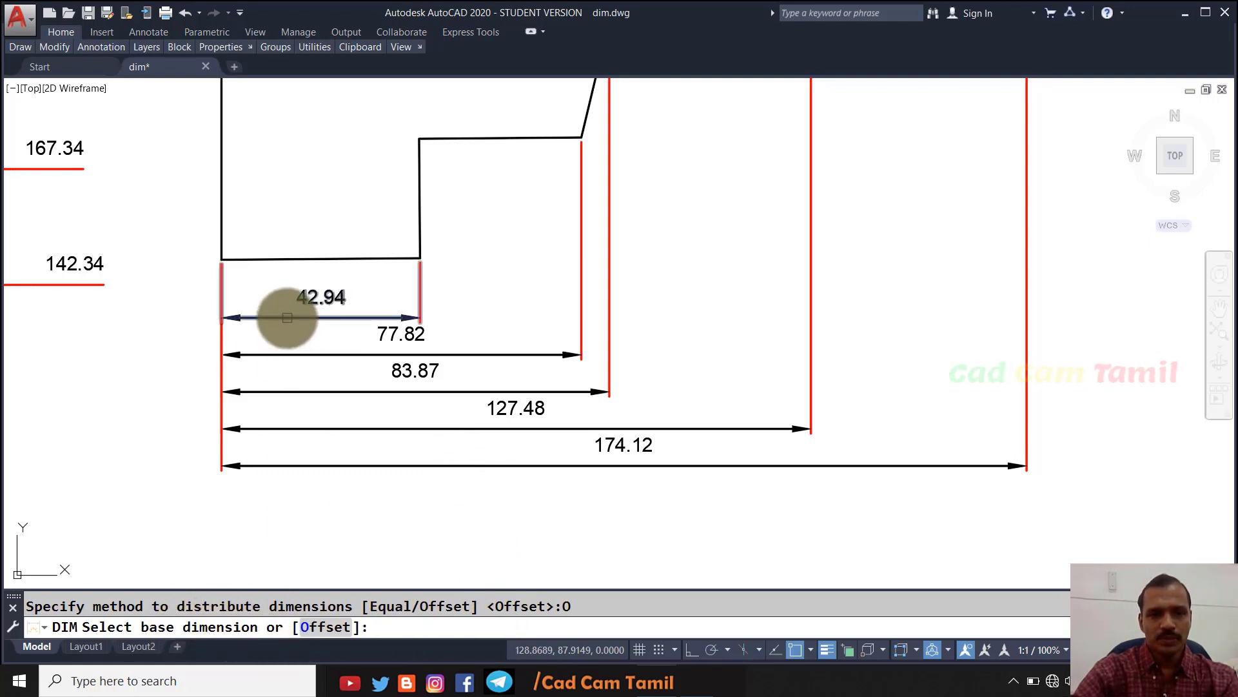
{"action": "left_click", "coordinate": [287, 318]}
{"action": "left_click_drag", "start_coordinate": [291, 310], "coordinate": [369, 568]}
{"action": "left_click", "coordinate": [424, 629]}
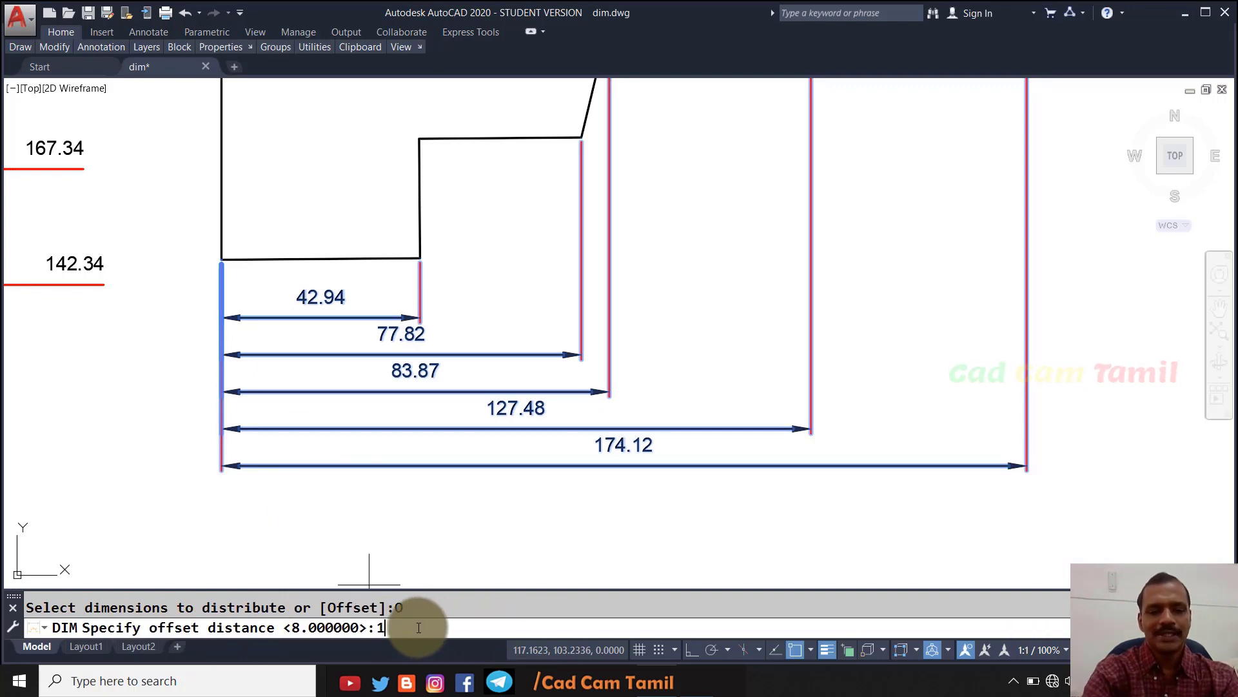
{"action": "key", "text": "Return"}
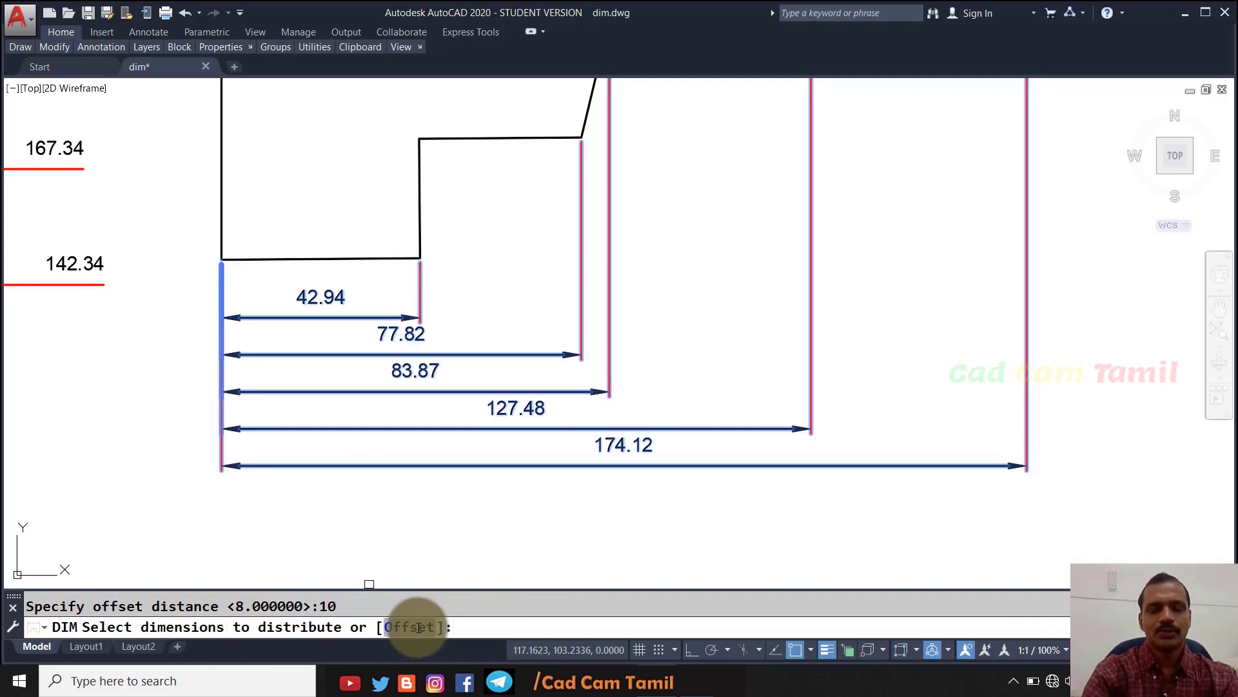
{"action": "key", "text": "Return"}
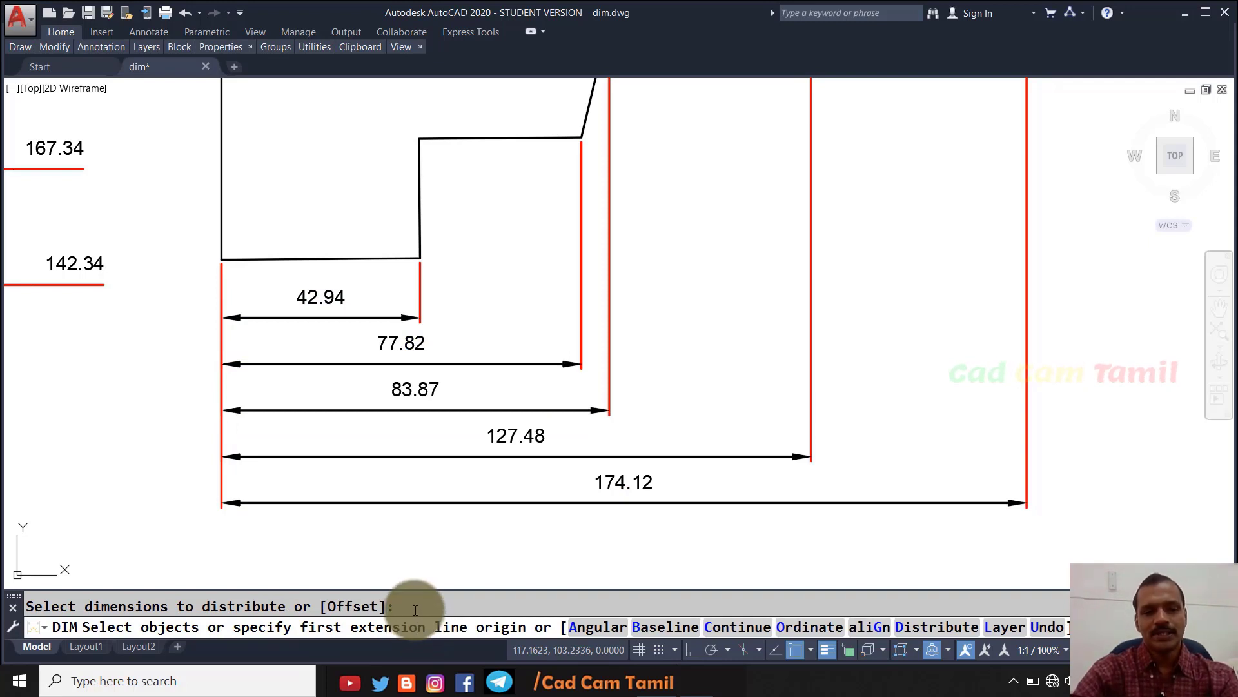
Step: Measure the gaps between adjacent dimension lines with DIST, up to the 83.87 dimension
{"action": "type", "text": "di"}
{"action": "key", "text": "Return"}
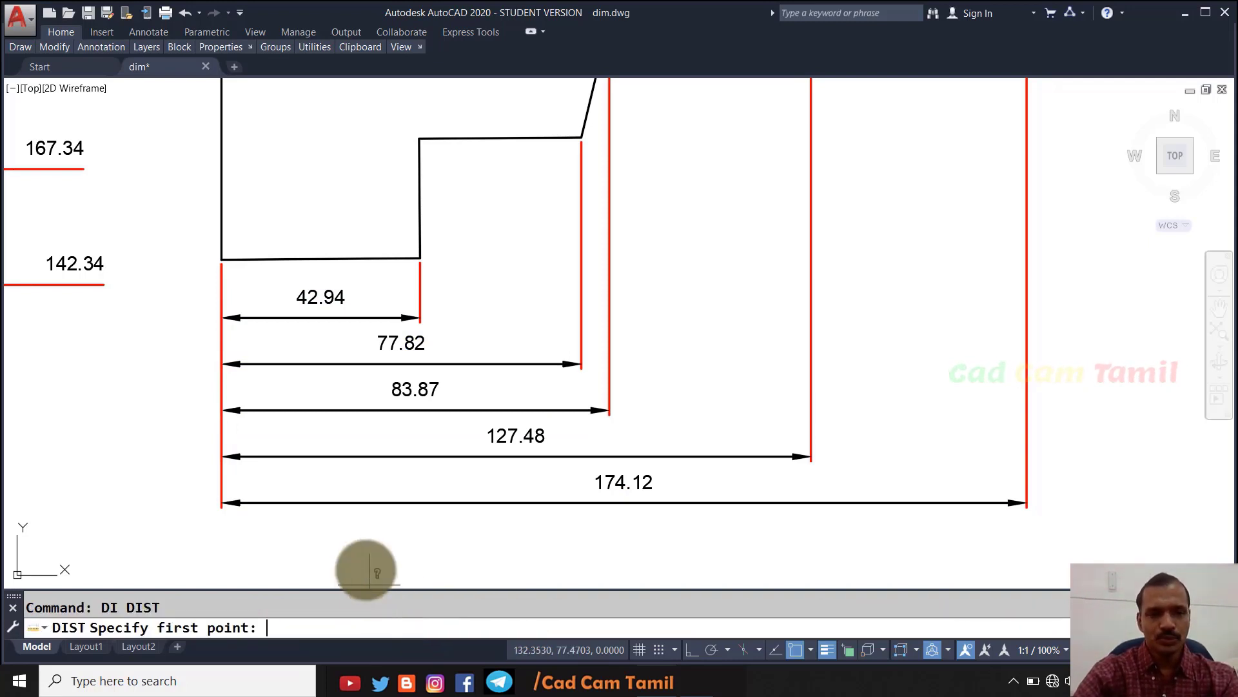
{"action": "left_click", "coordinate": [222, 502]}
{"action": "left_click", "coordinate": [221, 456]}
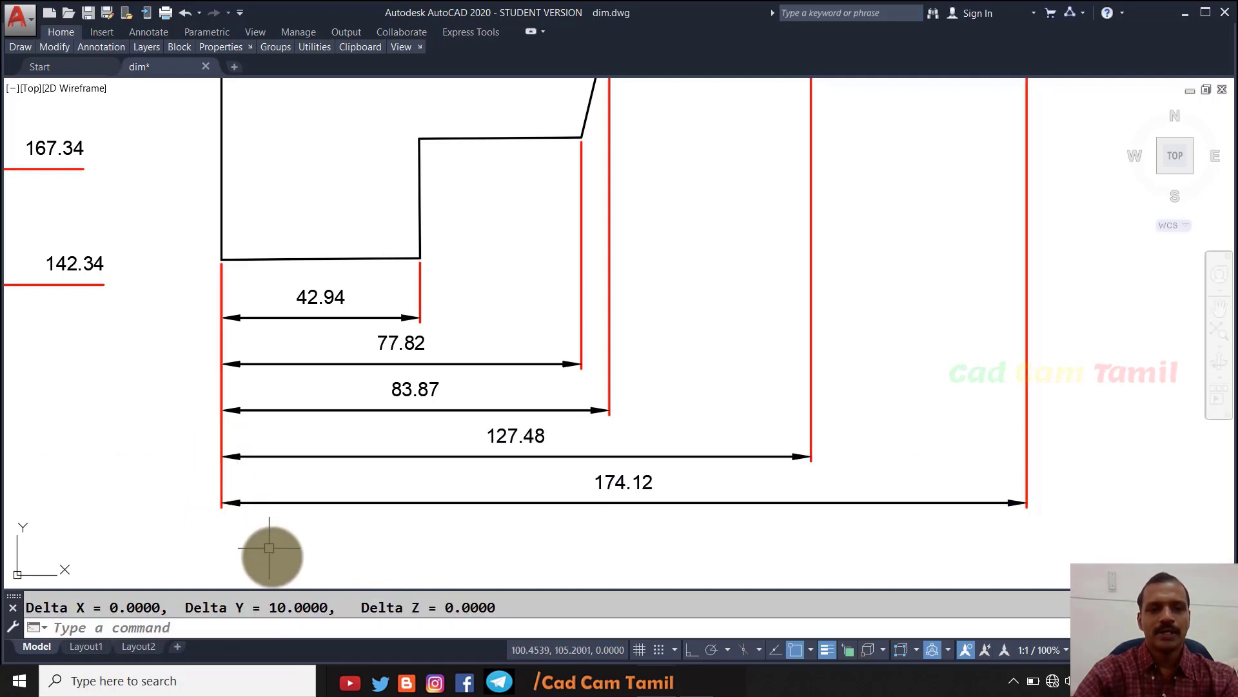
{"action": "key", "text": "Return"}
{"action": "left_click", "coordinate": [219, 442]}
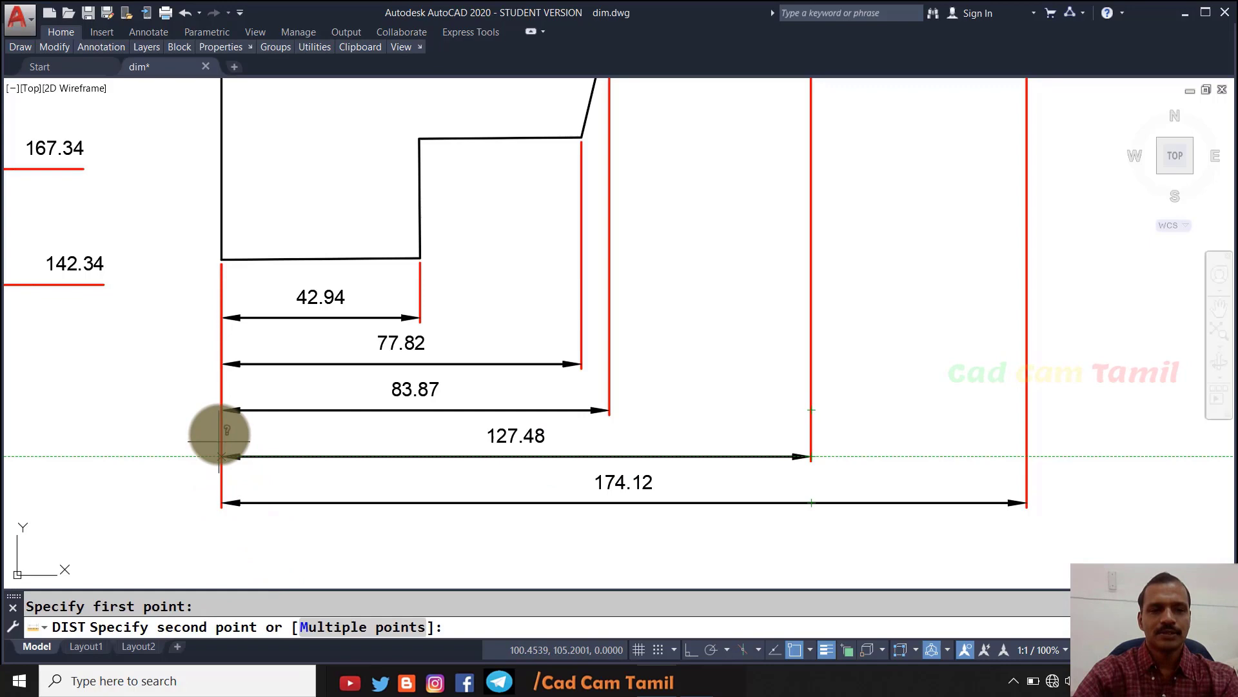
{"action": "left_click", "coordinate": [222, 409]}
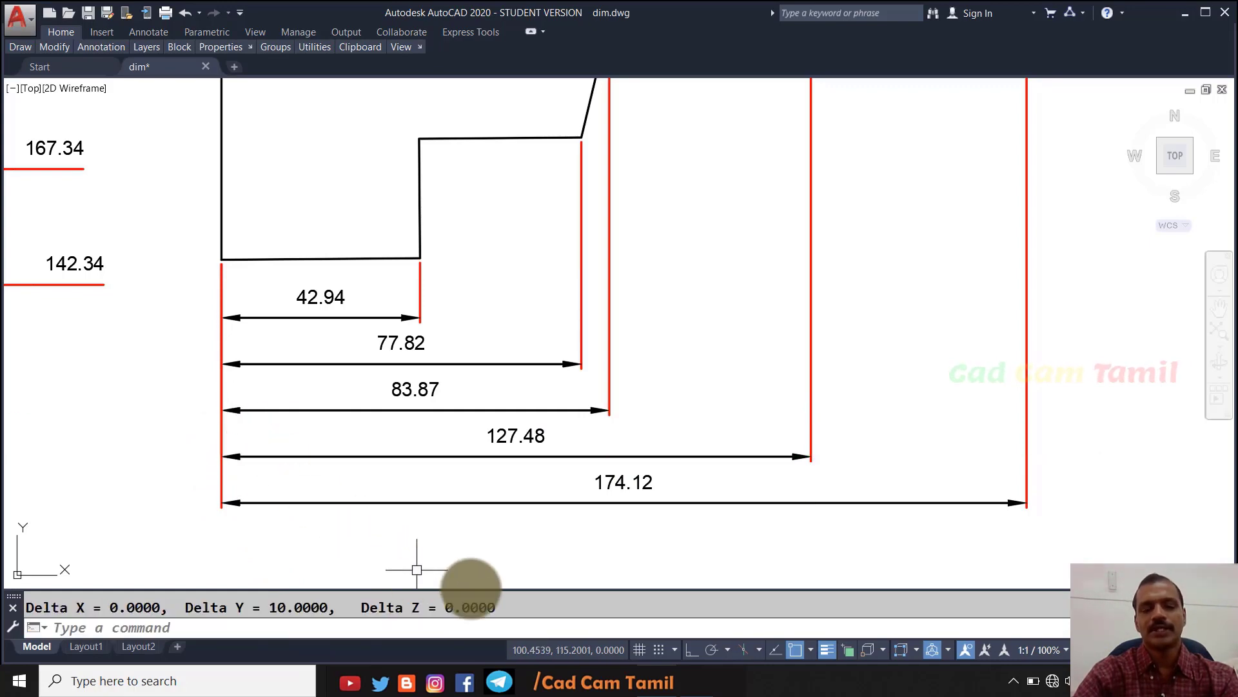
{"action": "key", "text": "Escape"}
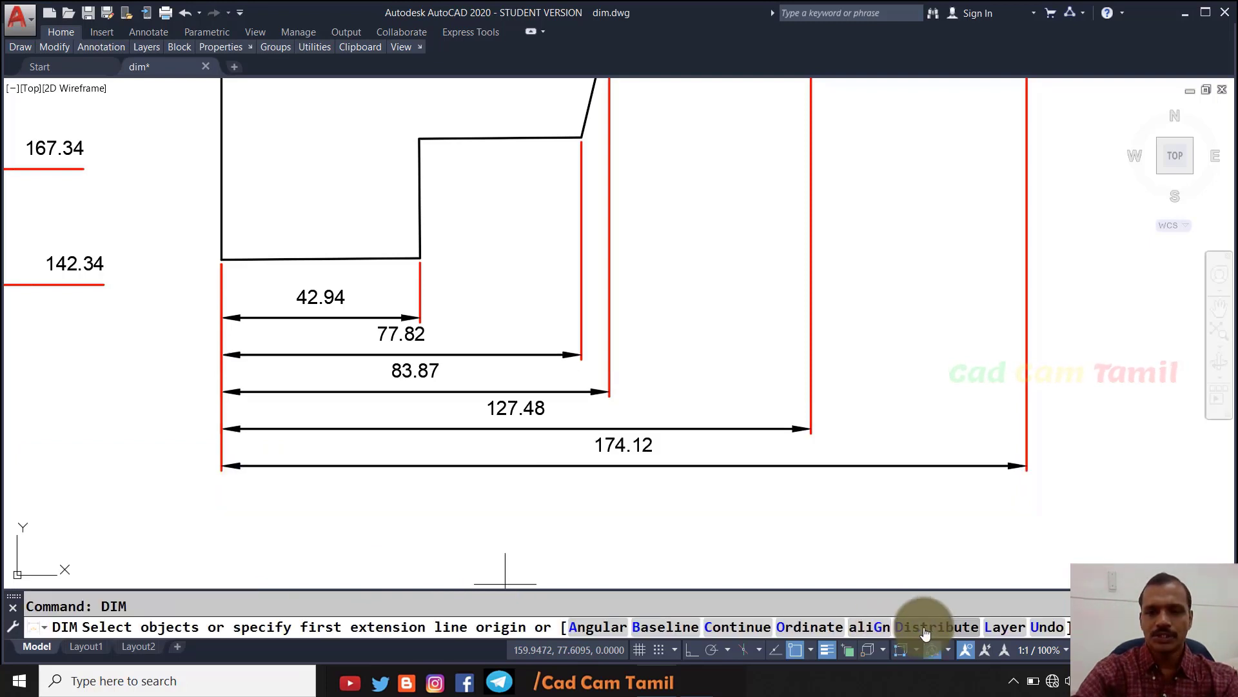
Step: Offset the 174.12 dimension 12 units below the 127.48 base dimension
{"action": "left_click", "coordinate": [916, 630]}
{"action": "left_click", "coordinate": [501, 627]}
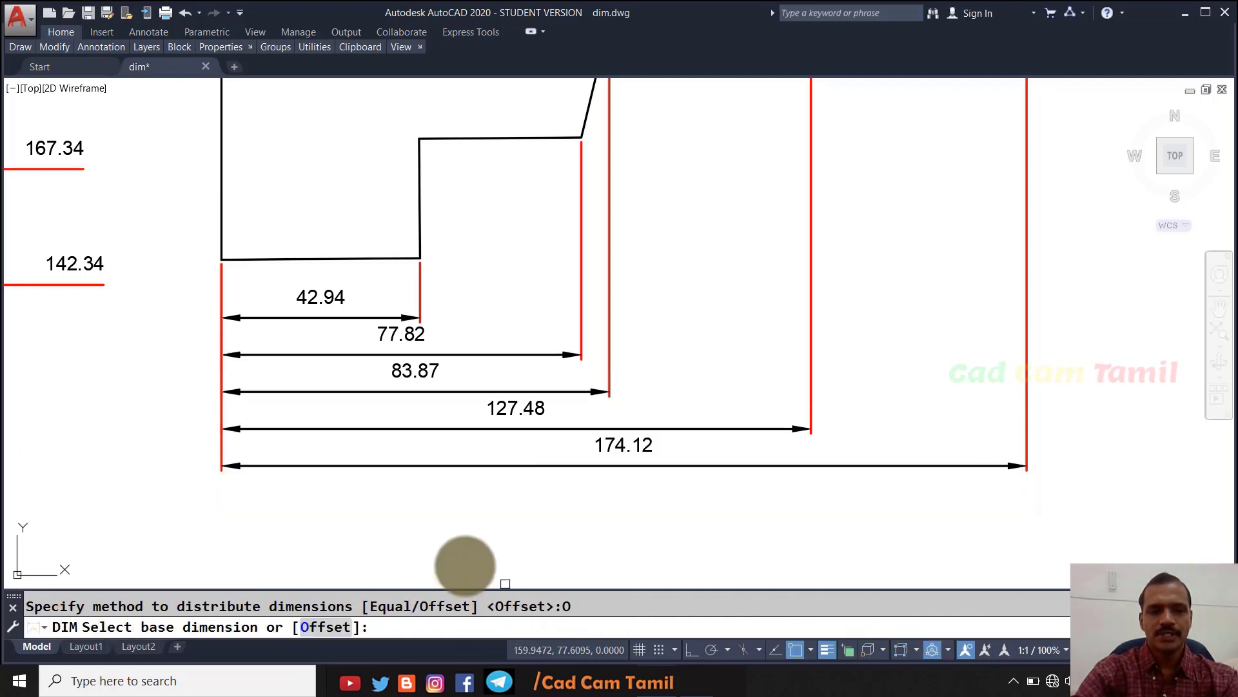
{"action": "left_click", "coordinate": [401, 431]}
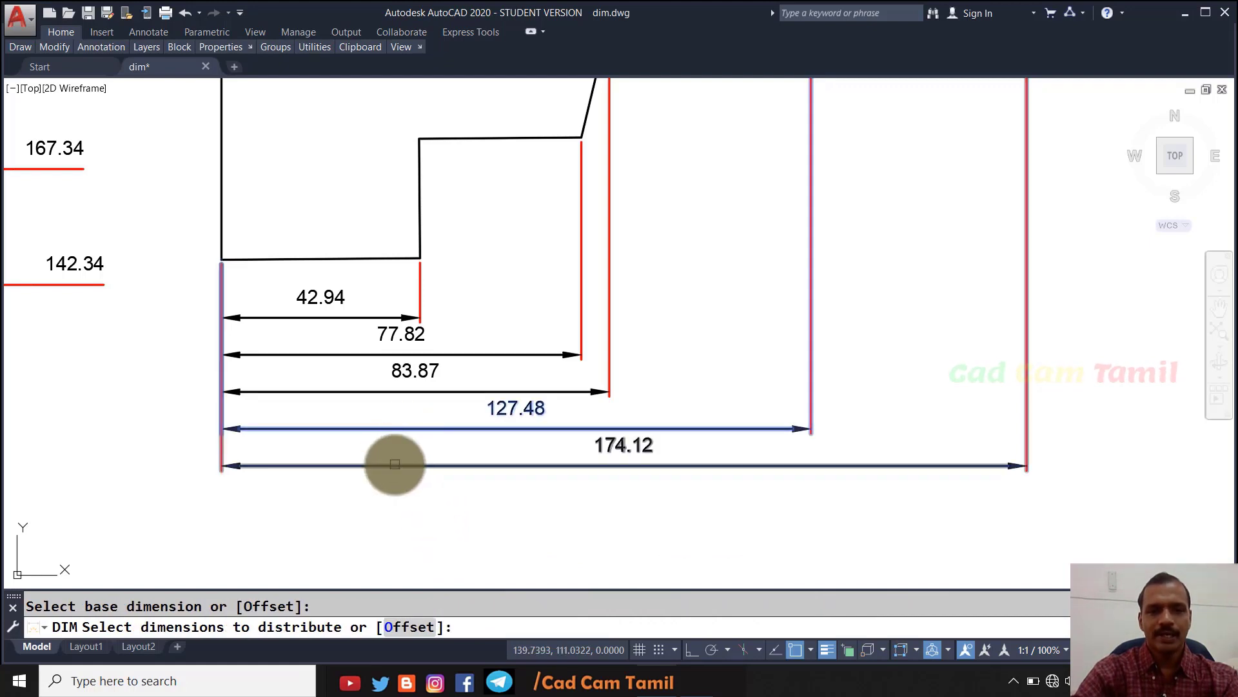
{"action": "left_click", "coordinate": [396, 465]}
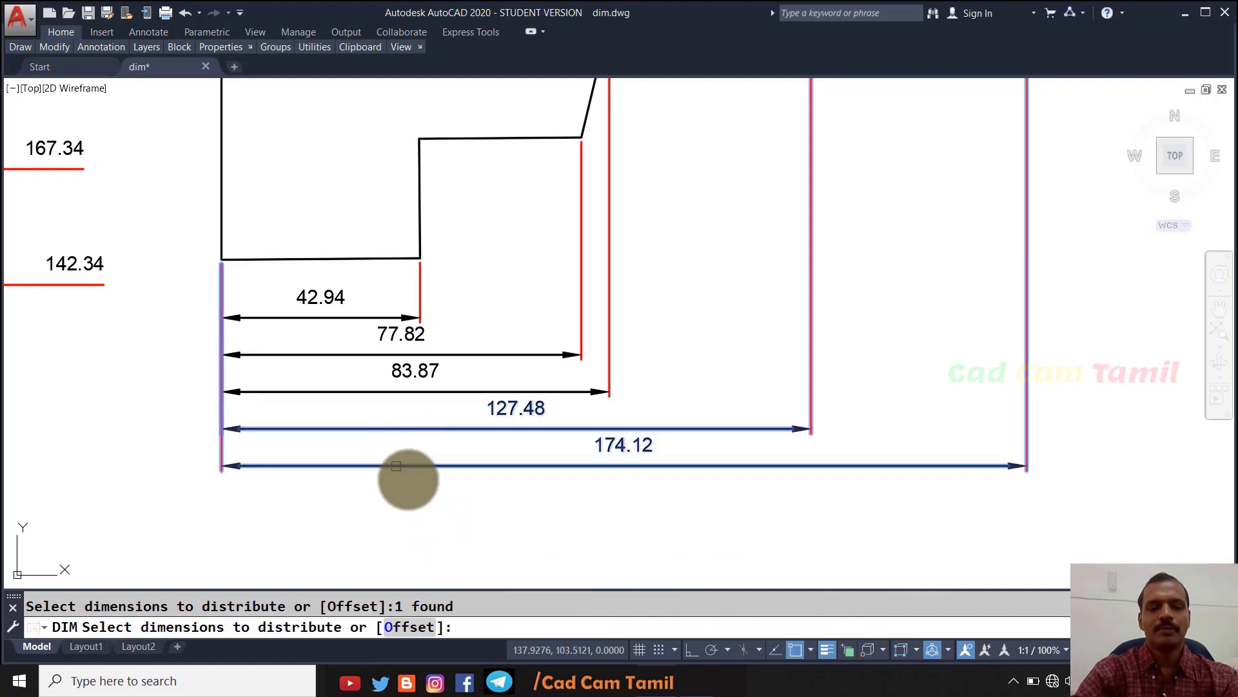
{"action": "left_click", "coordinate": [411, 627]}
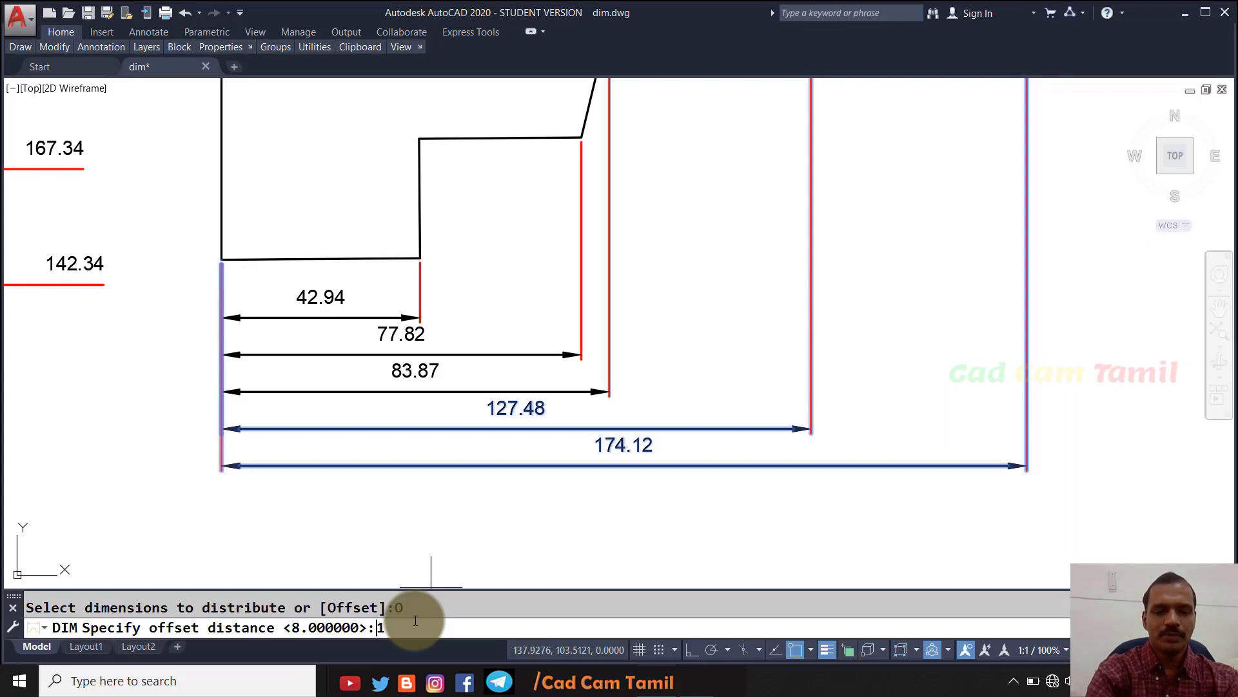
{"action": "type", "text": "12"}
{"action": "key", "text": "Return"}
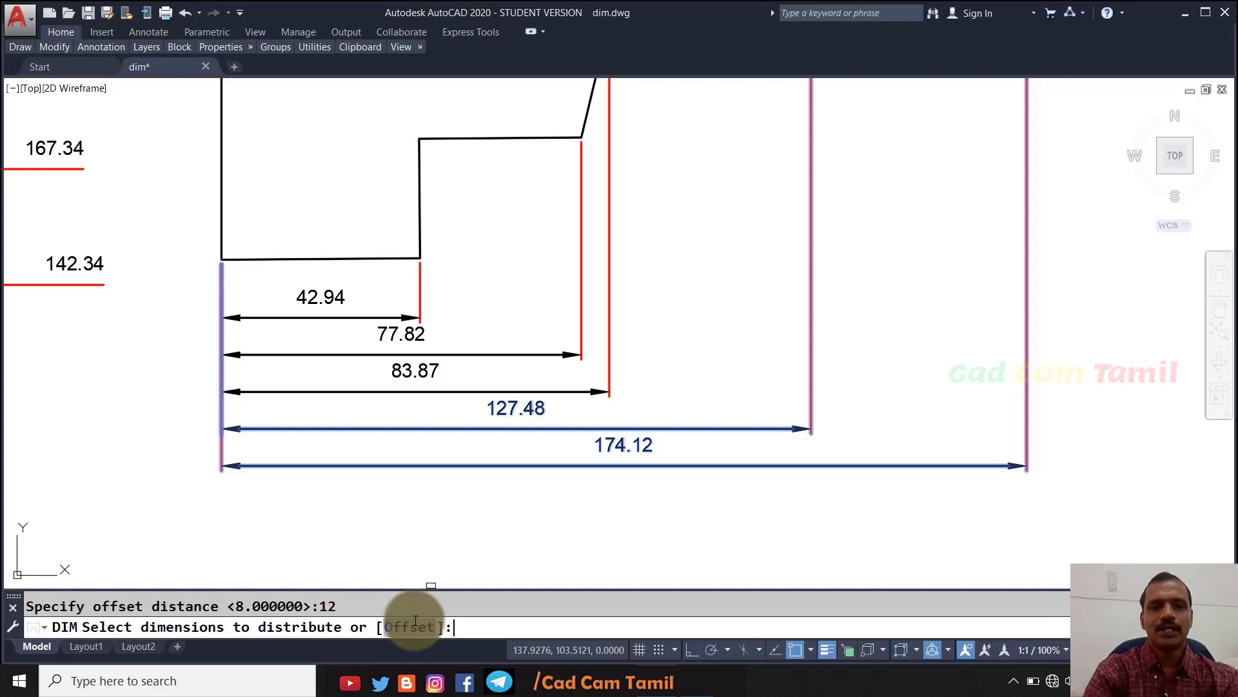
{"action": "key", "text": "Return"}
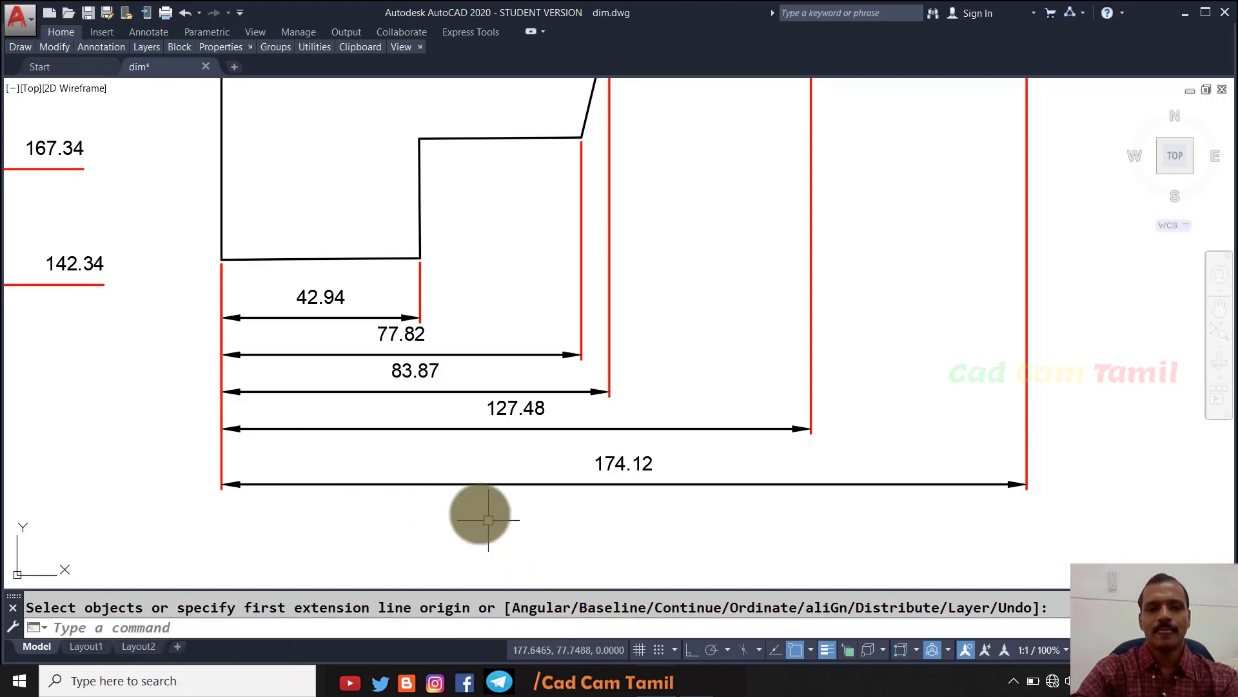
Step: Move the 127.48 dimension to 12 units below the 83.87 dimension
{"action": "key", "text": "Return"}
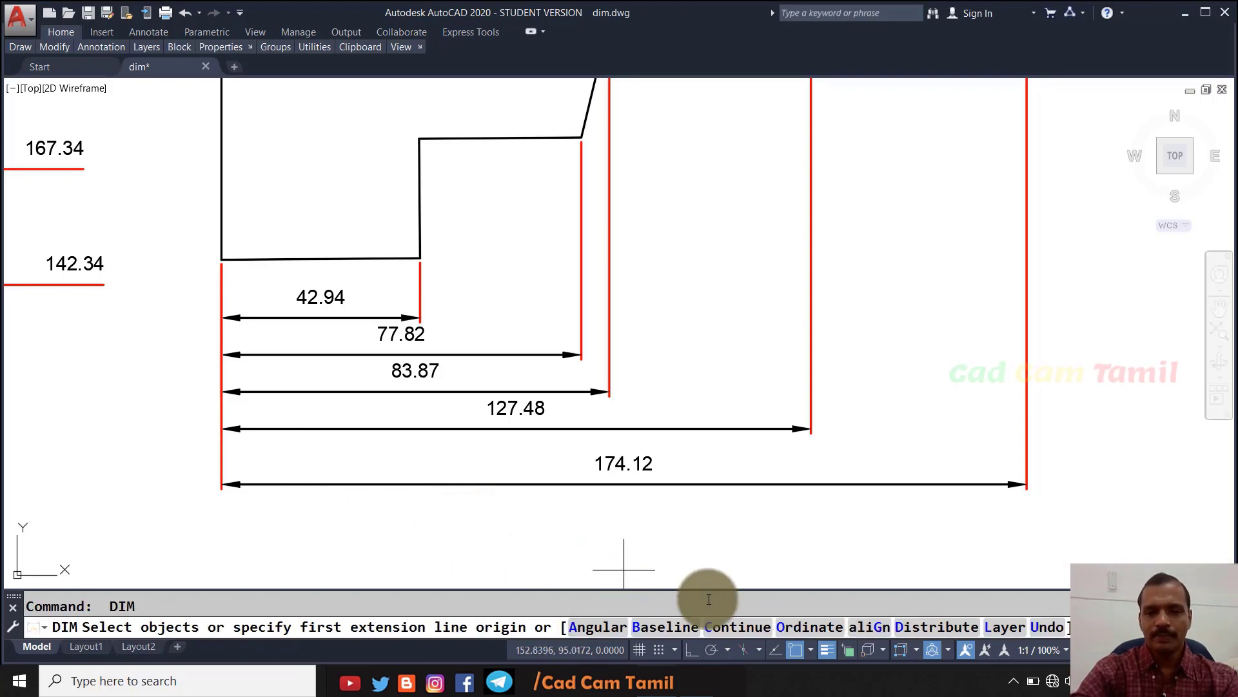
{"action": "left_click", "coordinate": [895, 627]}
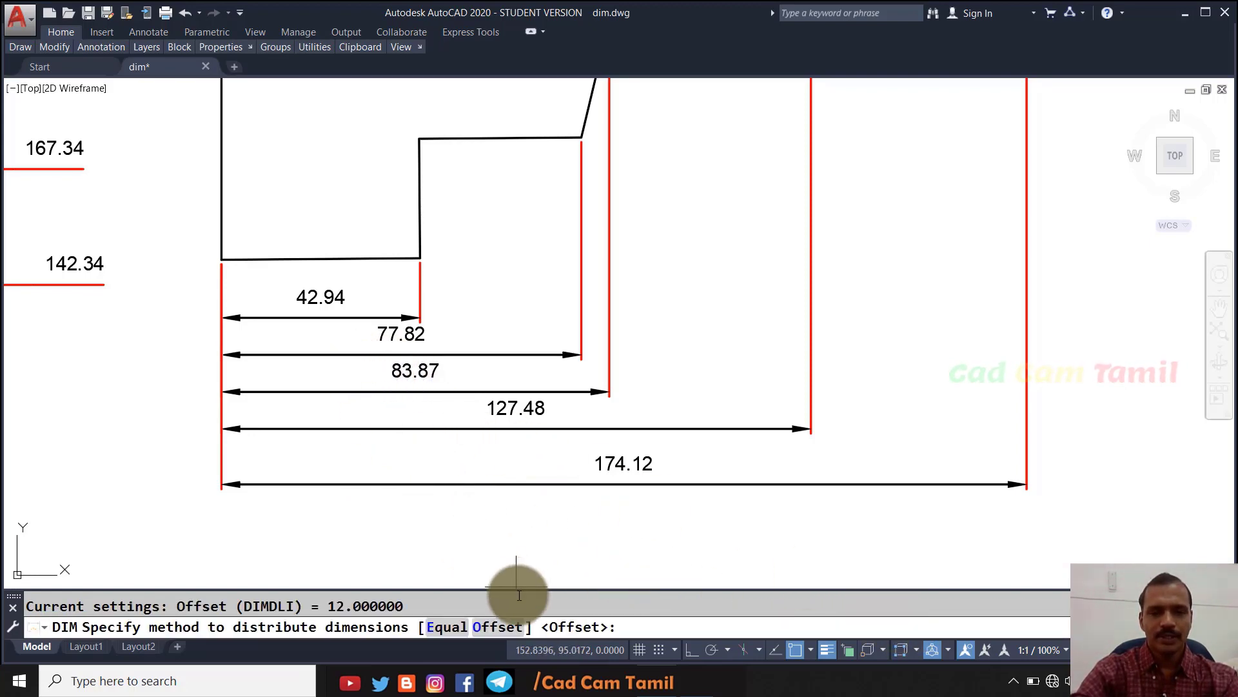
{"action": "left_click", "coordinate": [497, 627]}
{"action": "left_click", "coordinate": [310, 390]}
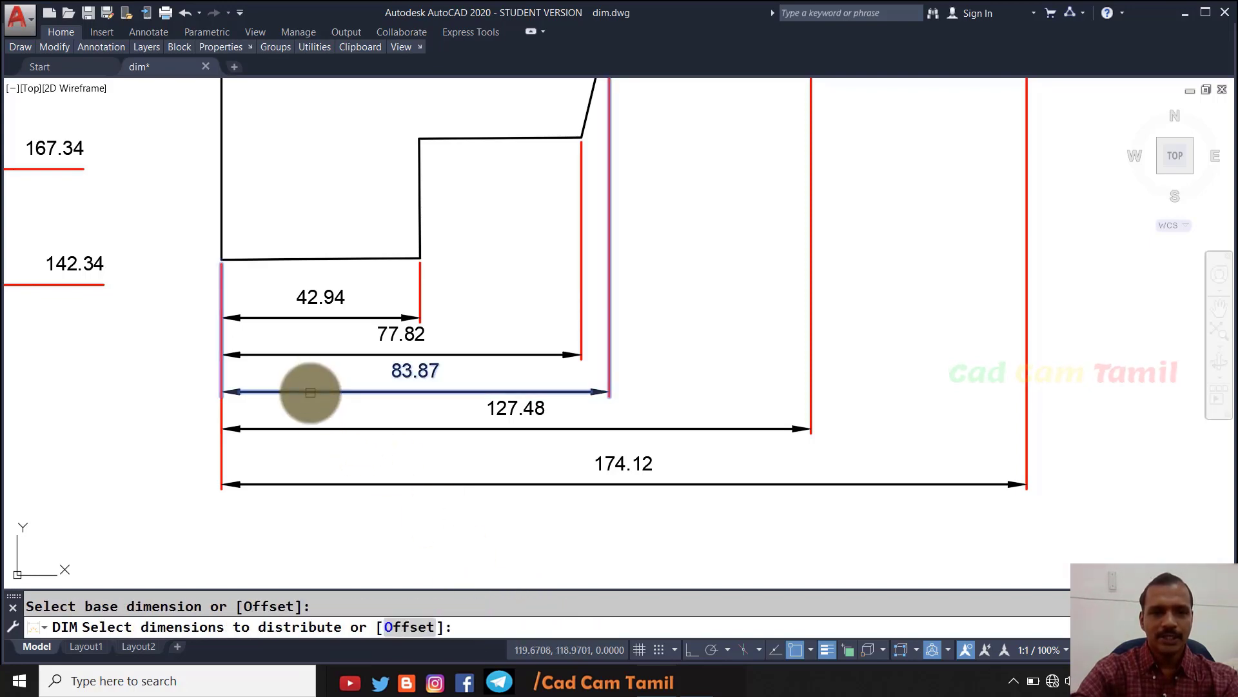
{"action": "left_click", "coordinate": [318, 428]}
{"action": "key", "text": "Return"}
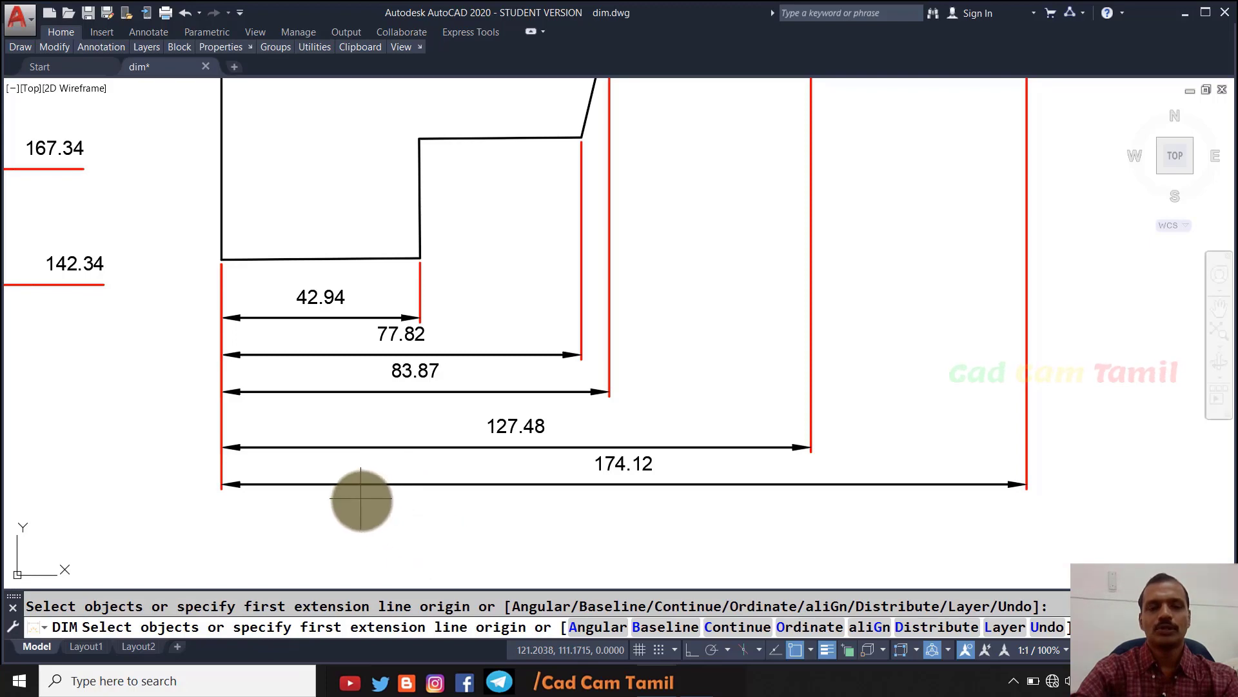
Step: Re-offset 174.12 to sit 12 units below the moved 127.48 dimension
{"action": "left_click", "coordinate": [905, 625]}
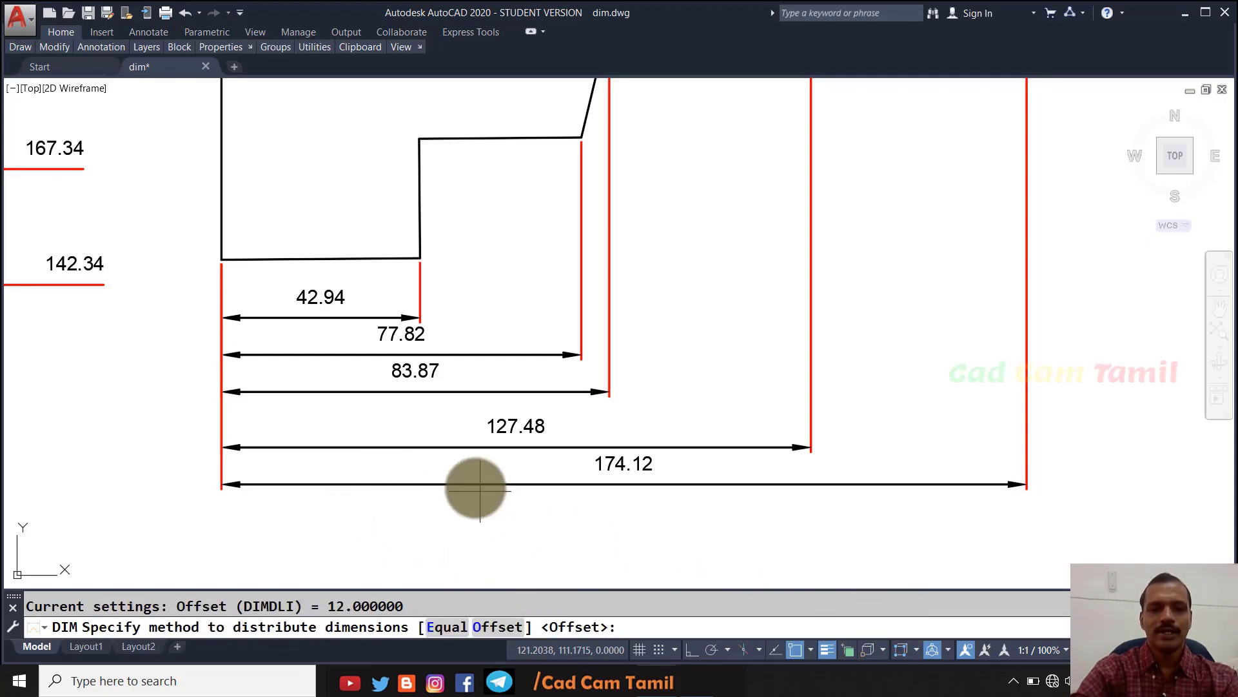
{"action": "left_click", "coordinate": [513, 630]}
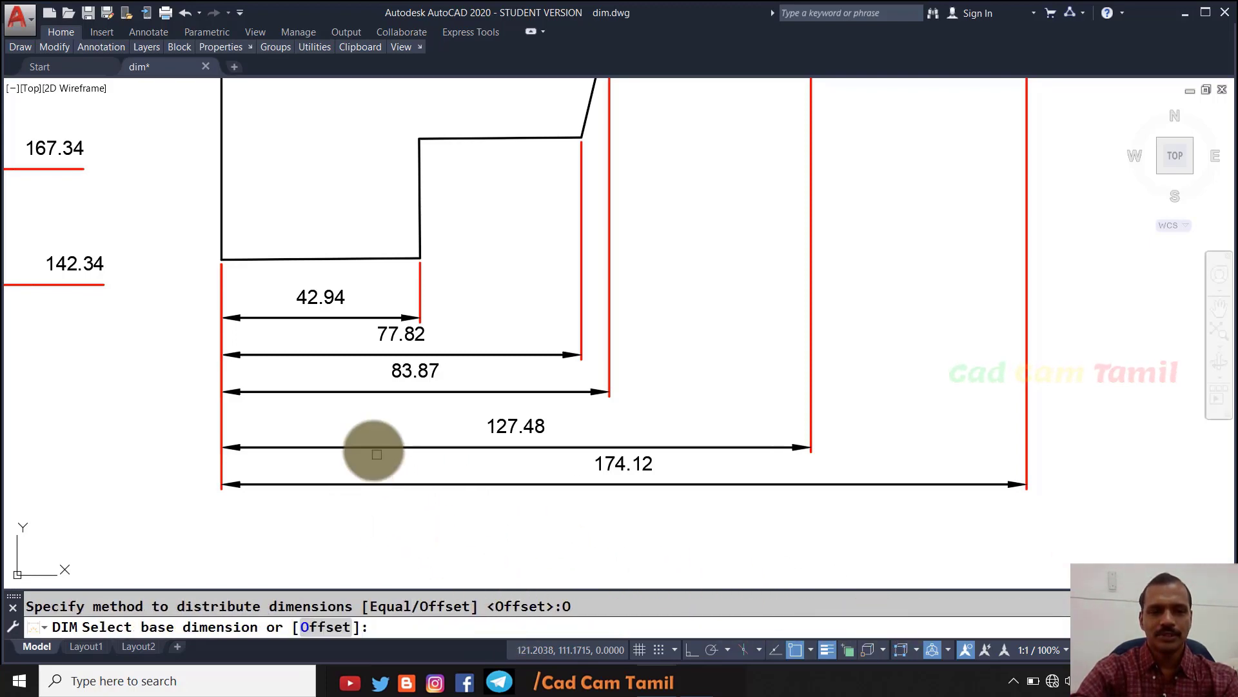
{"action": "left_click", "coordinate": [368, 447]}
{"action": "left_click", "coordinate": [373, 484]}
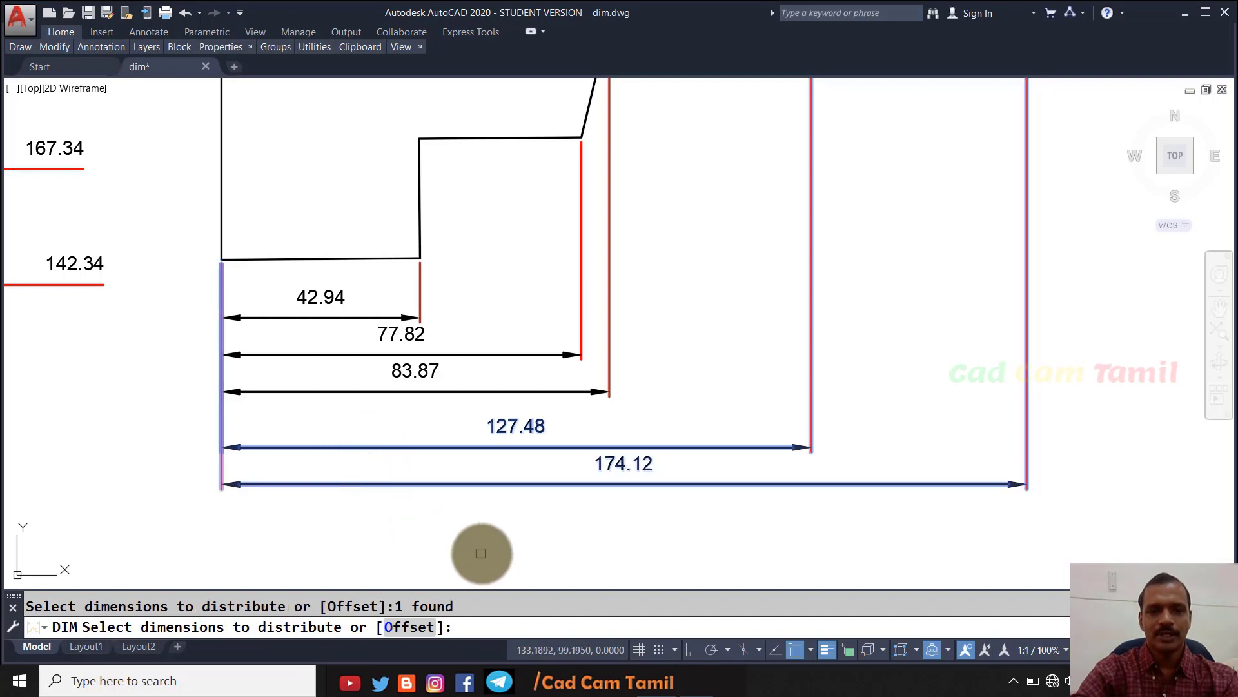
{"action": "key", "text": "Return"}
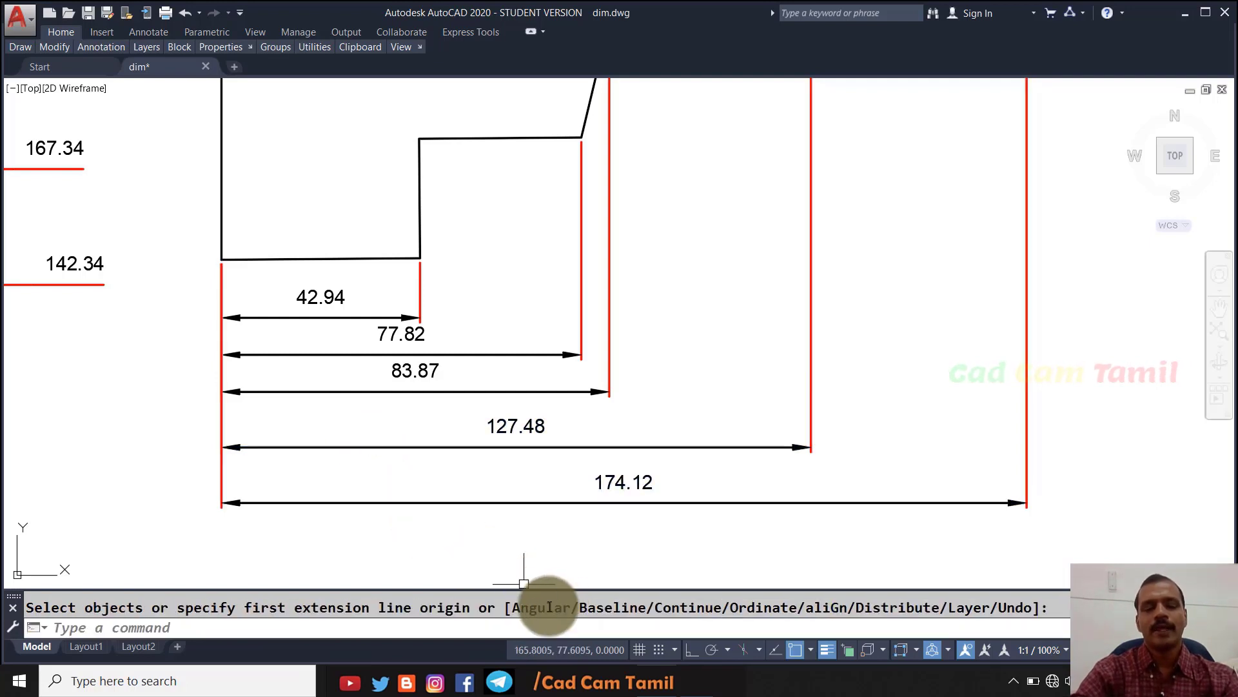
{"action": "key", "text": "Escape"}
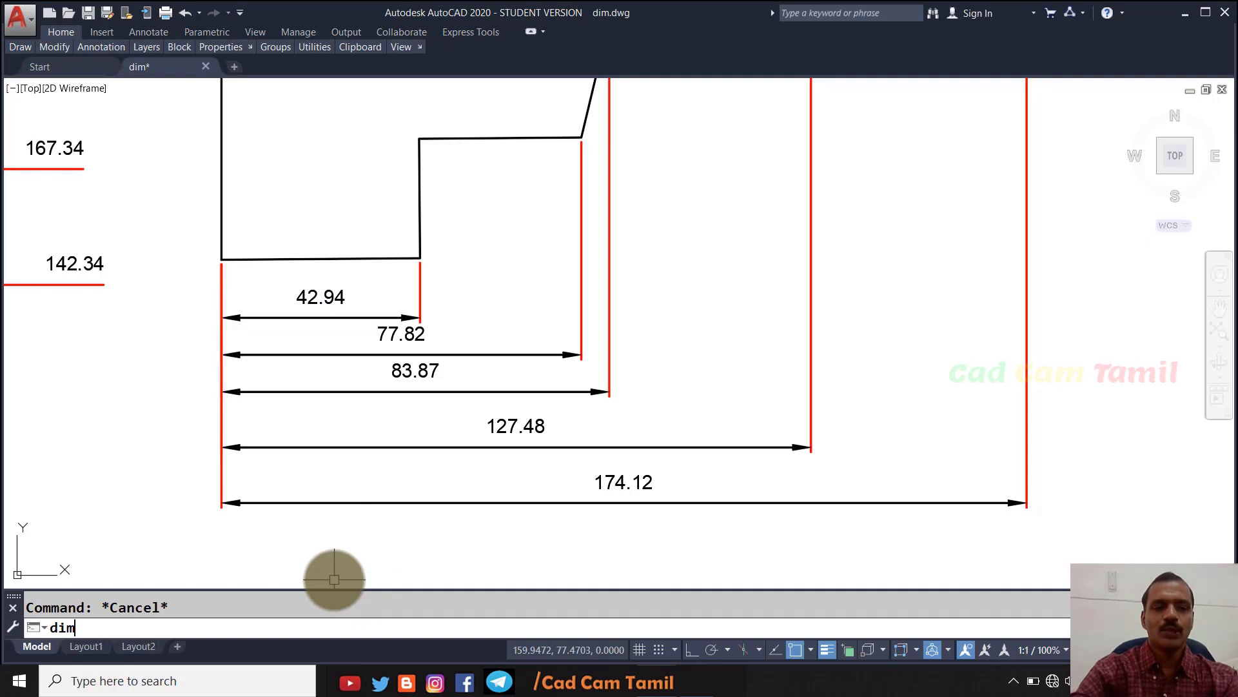
Step: Distribute the 42.94, 77.82, 83.87, 127.48 and 174.12 dimensions with equal spacing
{"action": "key", "text": "Return"}
{"action": "left_click", "coordinate": [917, 624]}
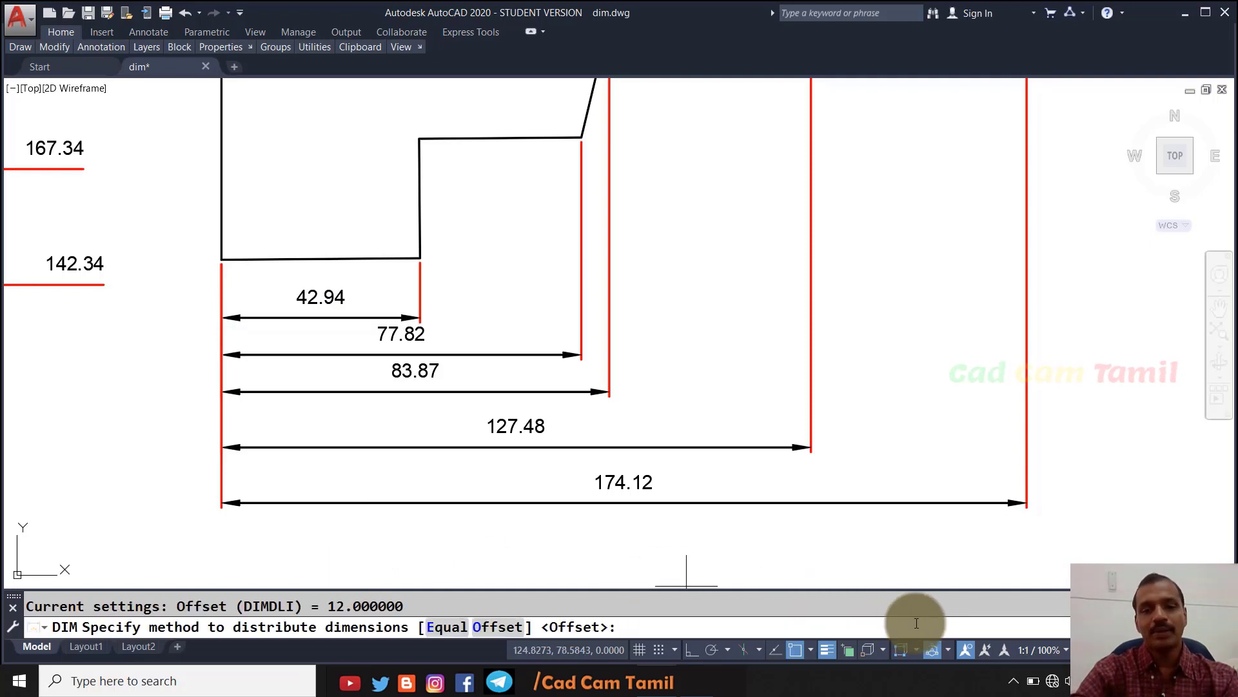
{"action": "left_click", "coordinate": [446, 626]}
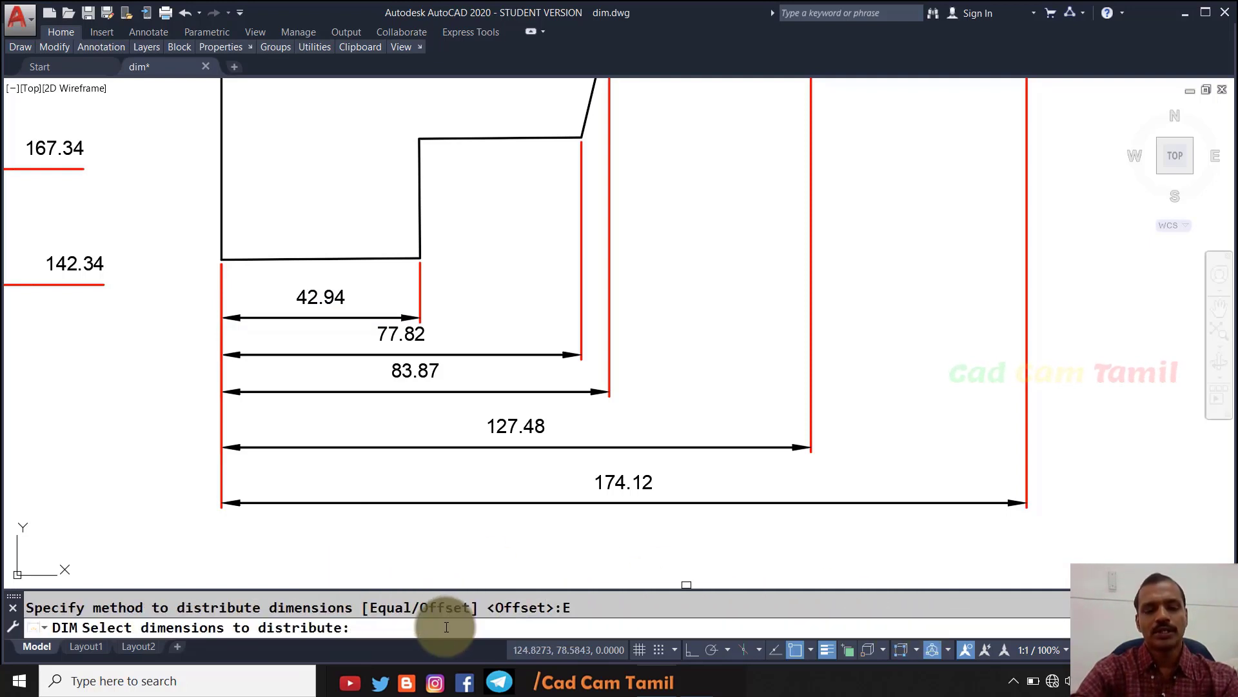
{"action": "left_click", "coordinate": [289, 317]}
{"action": "left_click", "coordinate": [280, 355]}
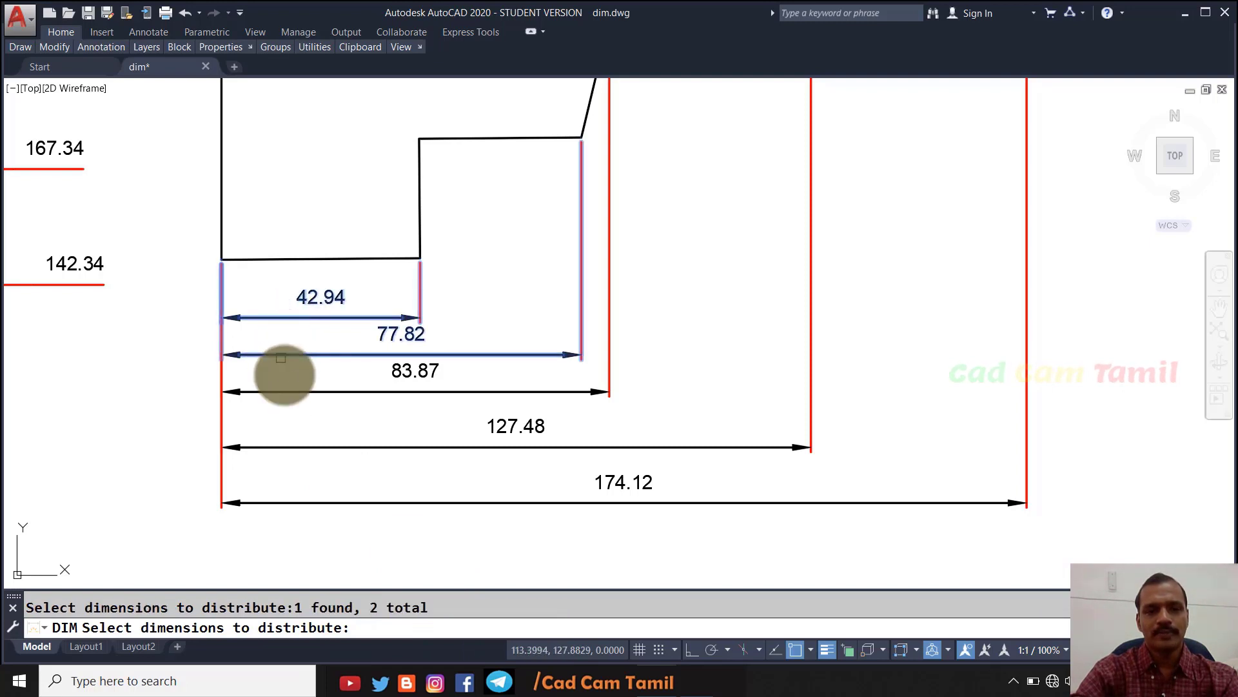
{"action": "left_click", "coordinate": [284, 391]}
{"action": "left_click", "coordinate": [288, 447]}
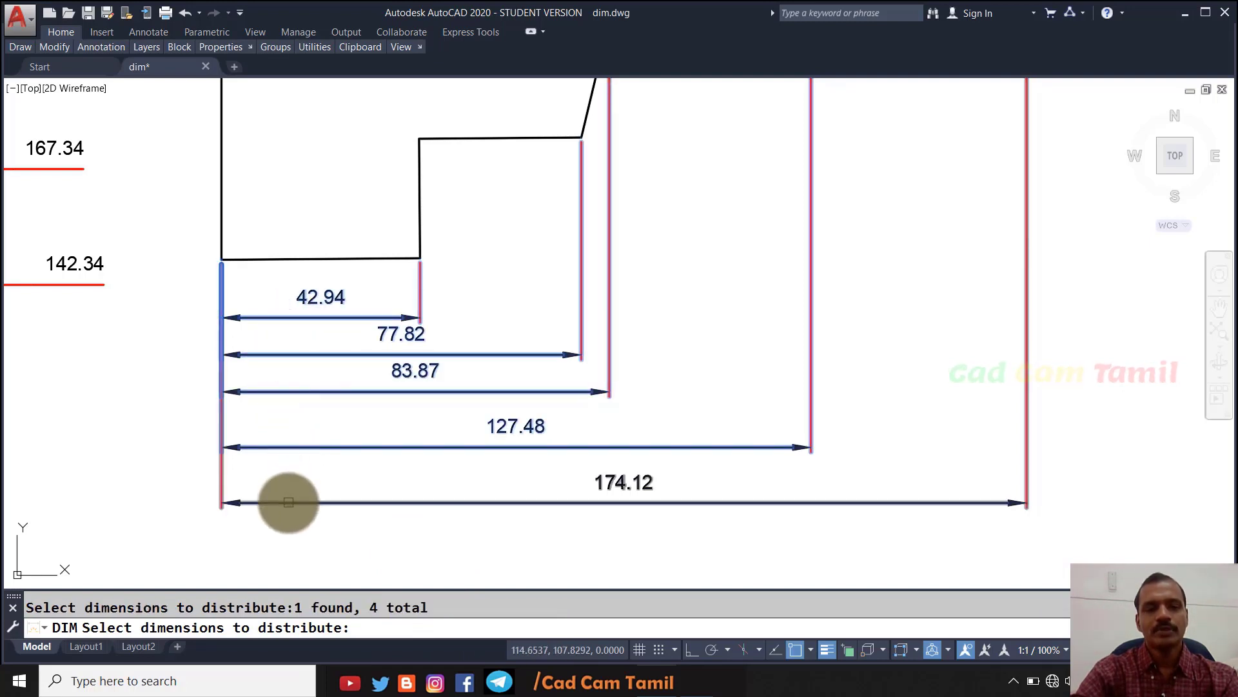
{"action": "left_click", "coordinate": [288, 502]}
{"action": "key", "text": "Return"}
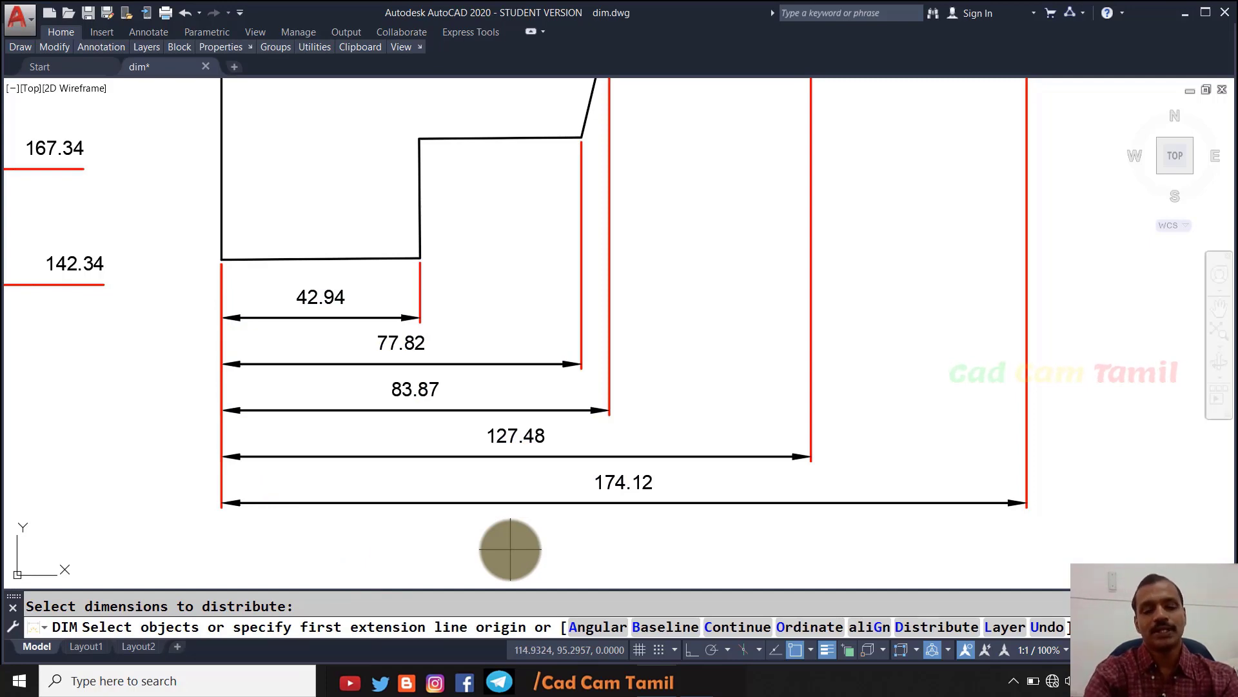
Step: Measure the gap between the 174.12 and 127.48 dimension lines with DIST
{"action": "type", "text": "d"}
{"action": "key", "text": "Return"}
{"action": "key", "text": "Escape"}
{"action": "type", "text": "d"}
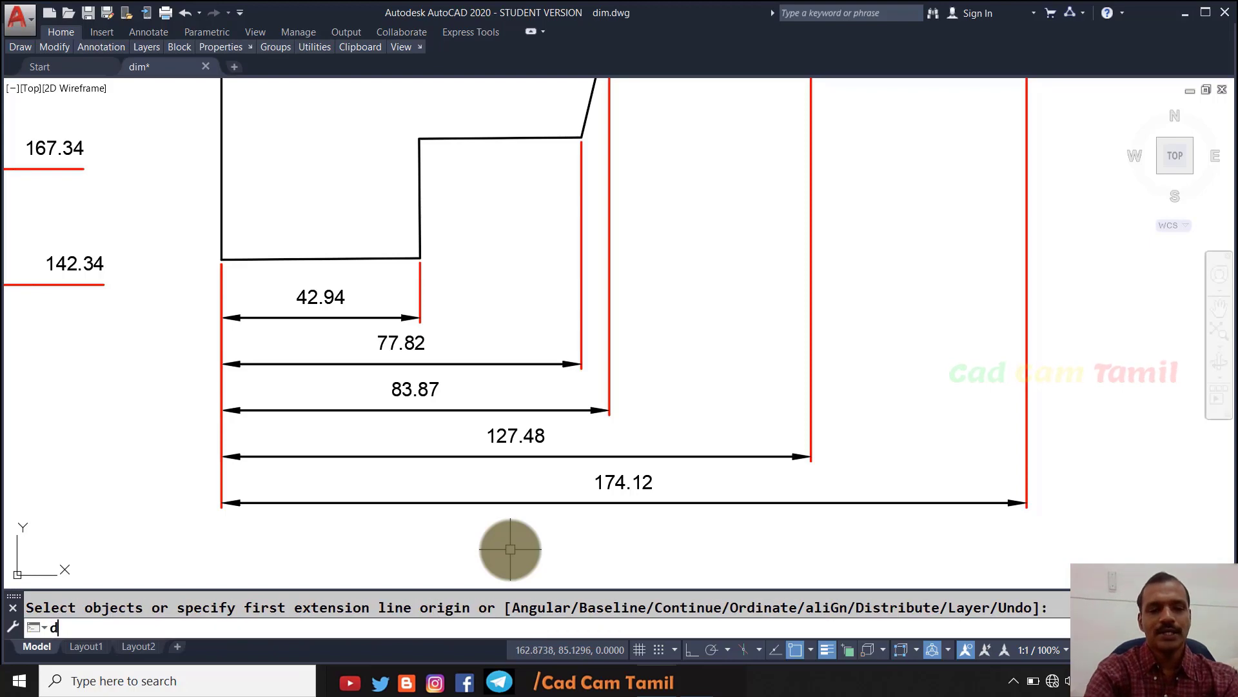
{"action": "key", "text": "Return"}
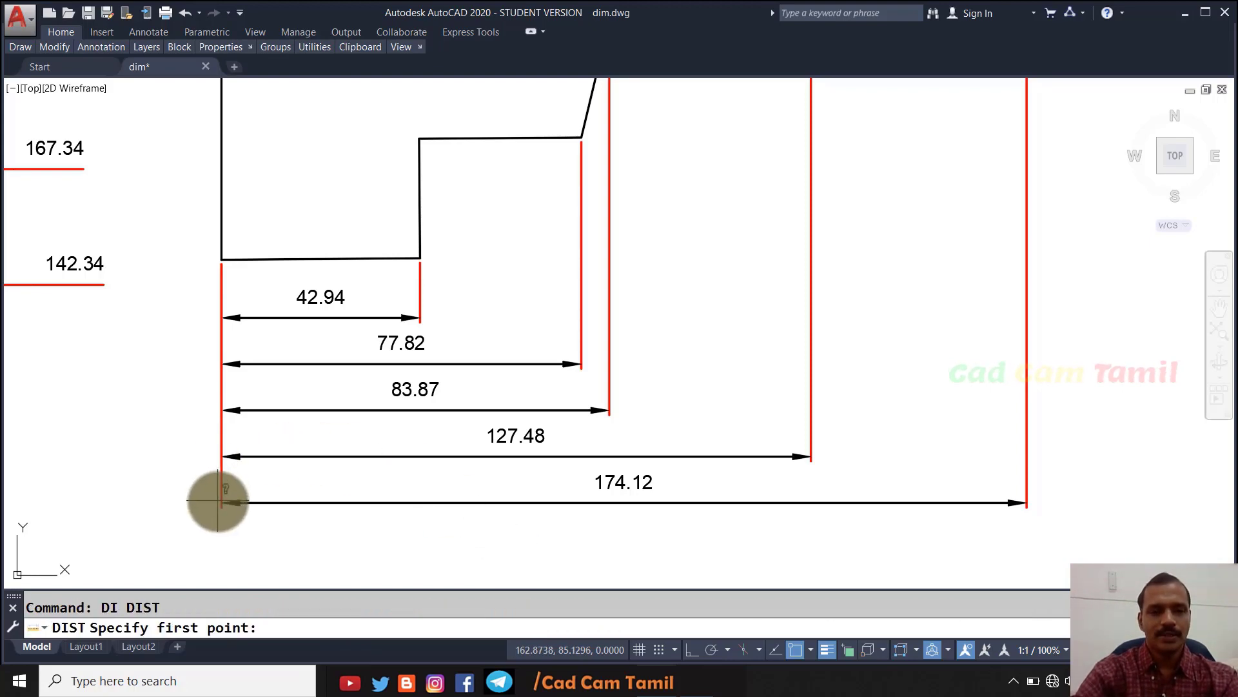
{"action": "left_click", "coordinate": [221, 502]}
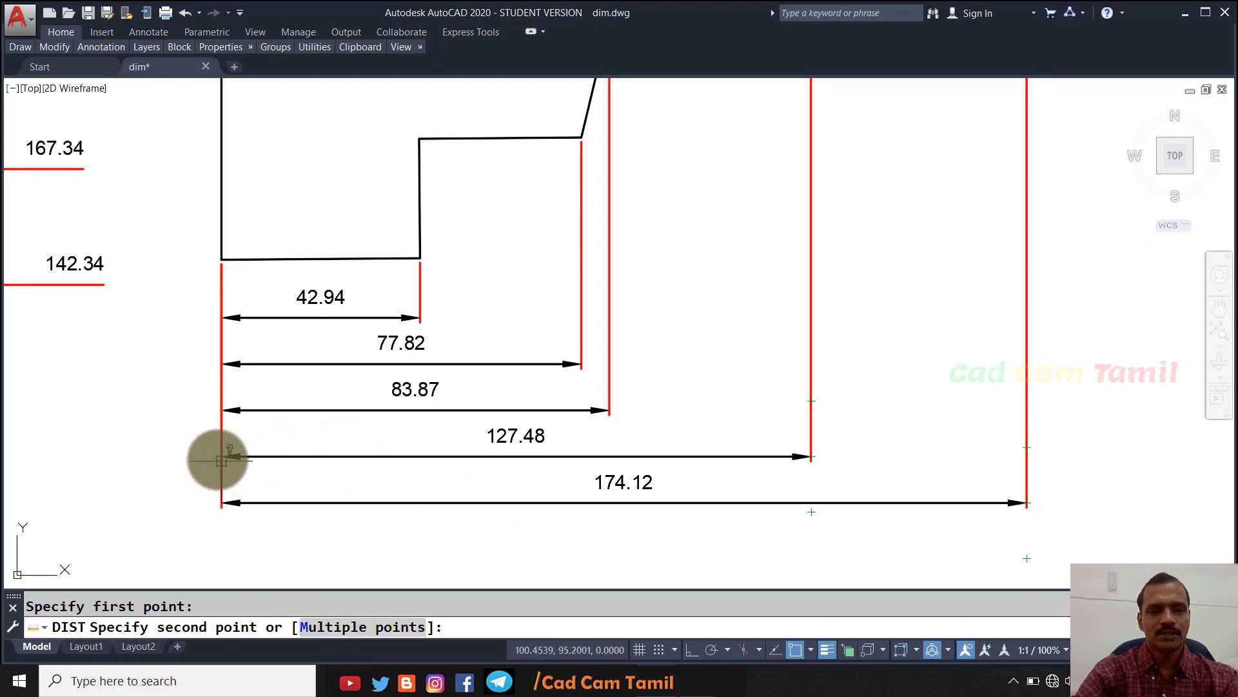
{"action": "left_click", "coordinate": [221, 456]}
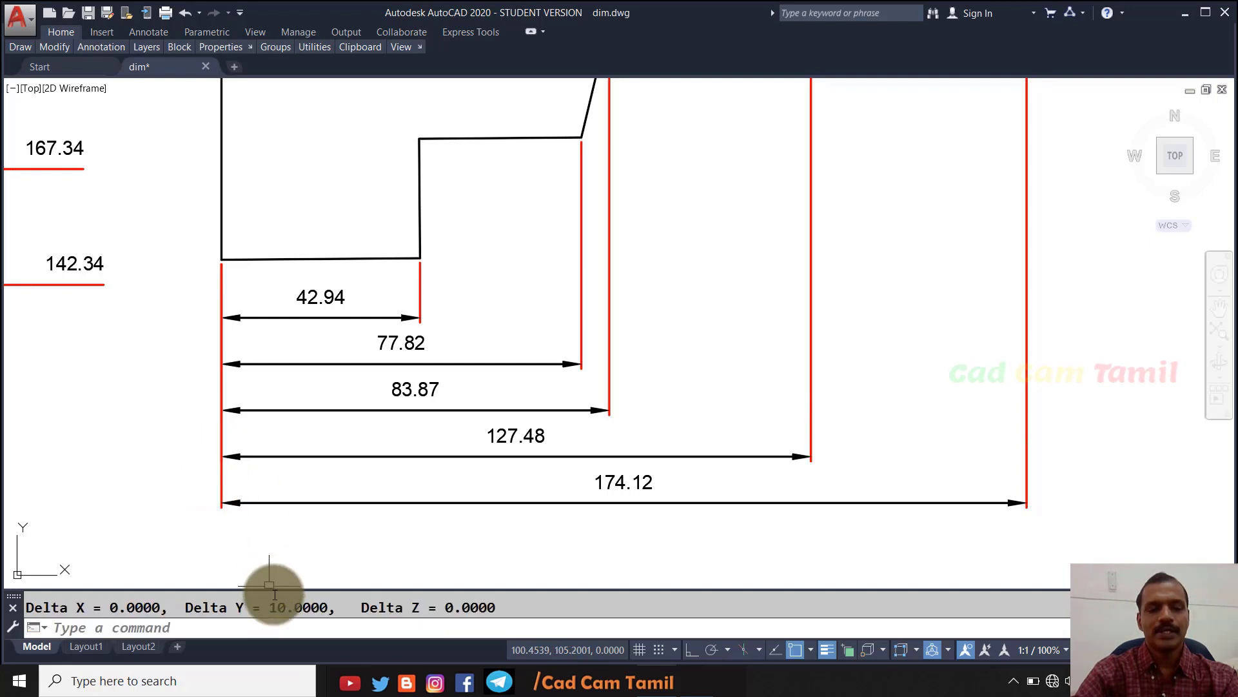
Step: Measure the 10-unit gap from 127.48 up to 83.87, then start DIM
{"action": "key", "text": "Return"}
{"action": "left_click", "coordinate": [221, 456]}
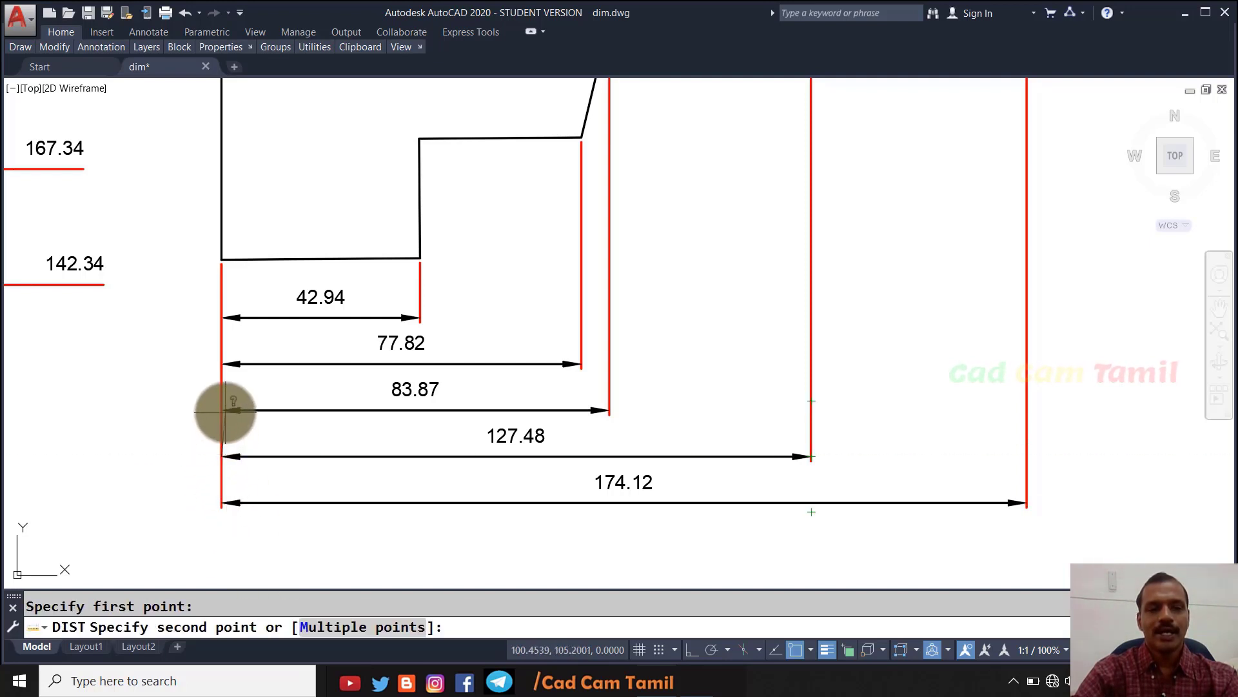
{"action": "left_click", "coordinate": [221, 410]}
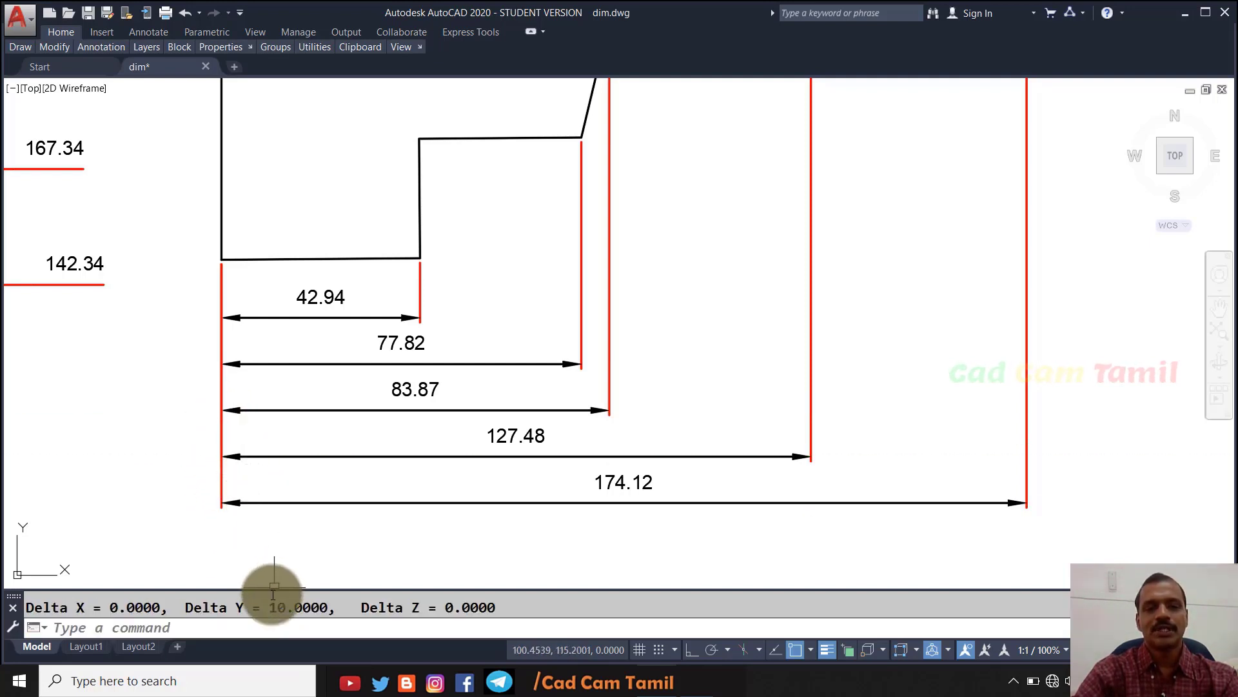
{"action": "triple_click", "coordinate": [342, 594]}
{"action": "left_click", "coordinate": [342, 594]}
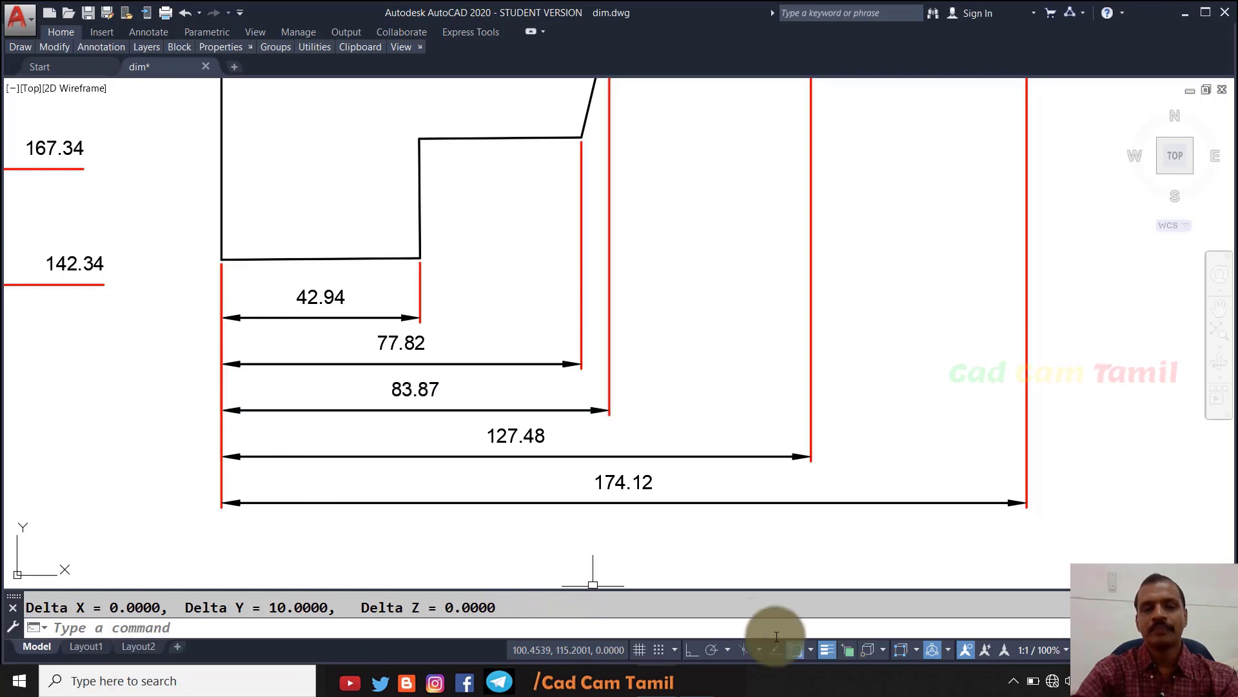
{"action": "type", "text": "dim"}
{"action": "key", "text": "Return"}
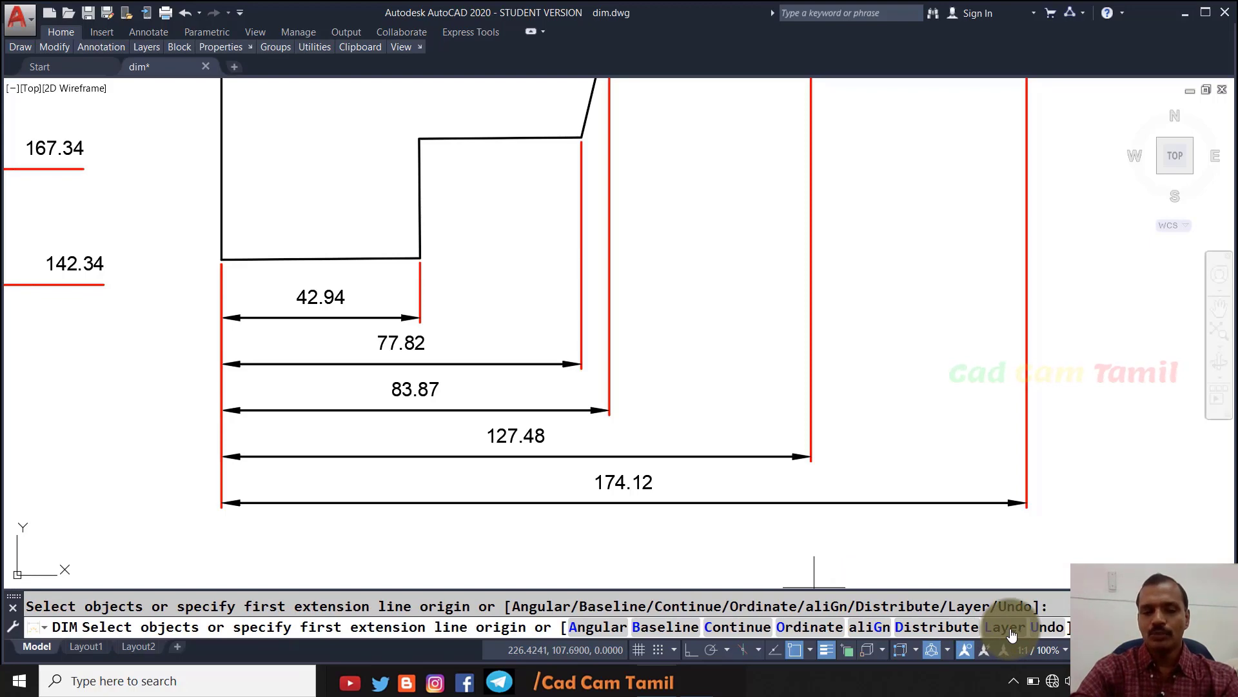
{"action": "type", "text": "b"}
{"action": "key", "text": "Return"}
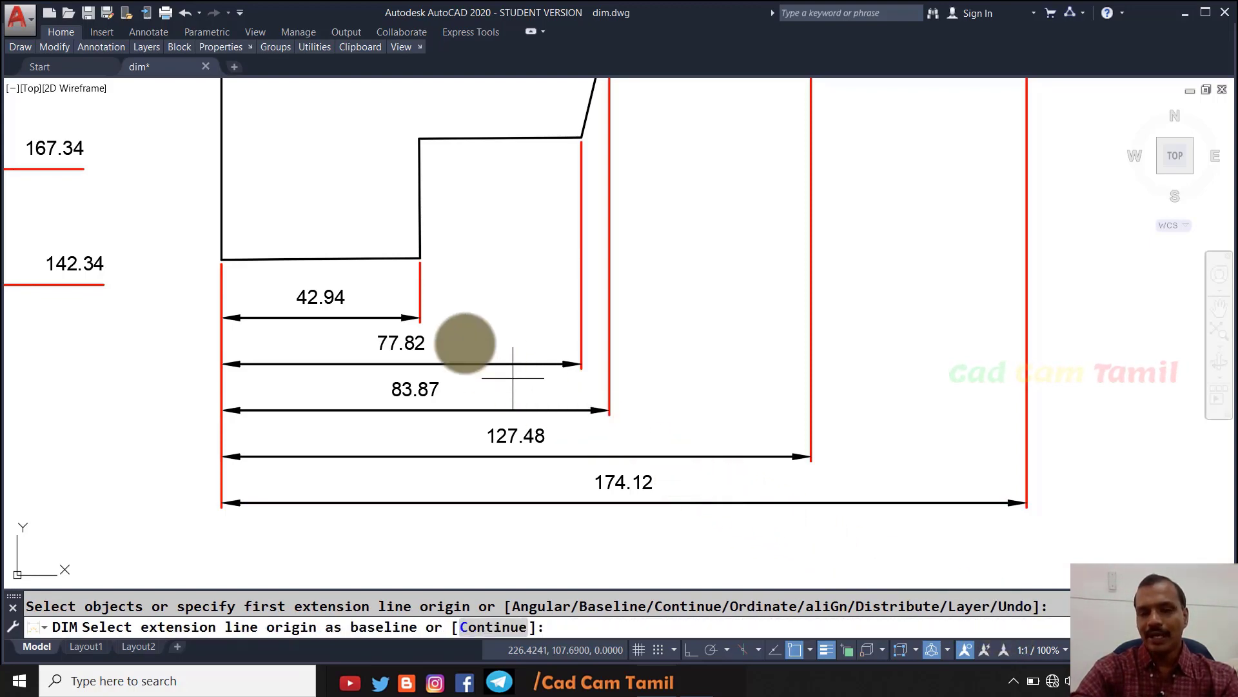
{"action": "key", "text": "Escape"}
{"action": "scroll", "coordinate": [443, 312], "scroll_direction": "down", "scroll_amount": 3}
{"action": "type", "text": "b"}
{"action": "key", "text": "Return"}
{"action": "key", "text": "Escape"}
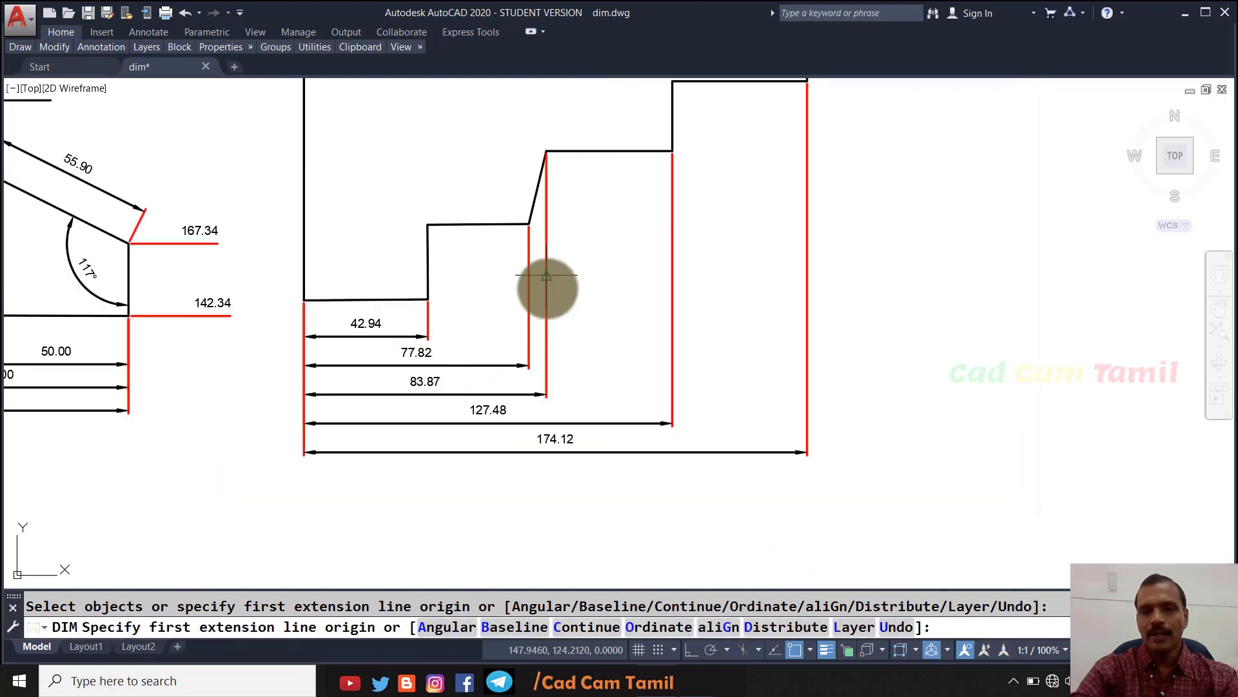
{"action": "scroll", "coordinate": [561, 271], "scroll_direction": "down", "scroll_amount": 2}
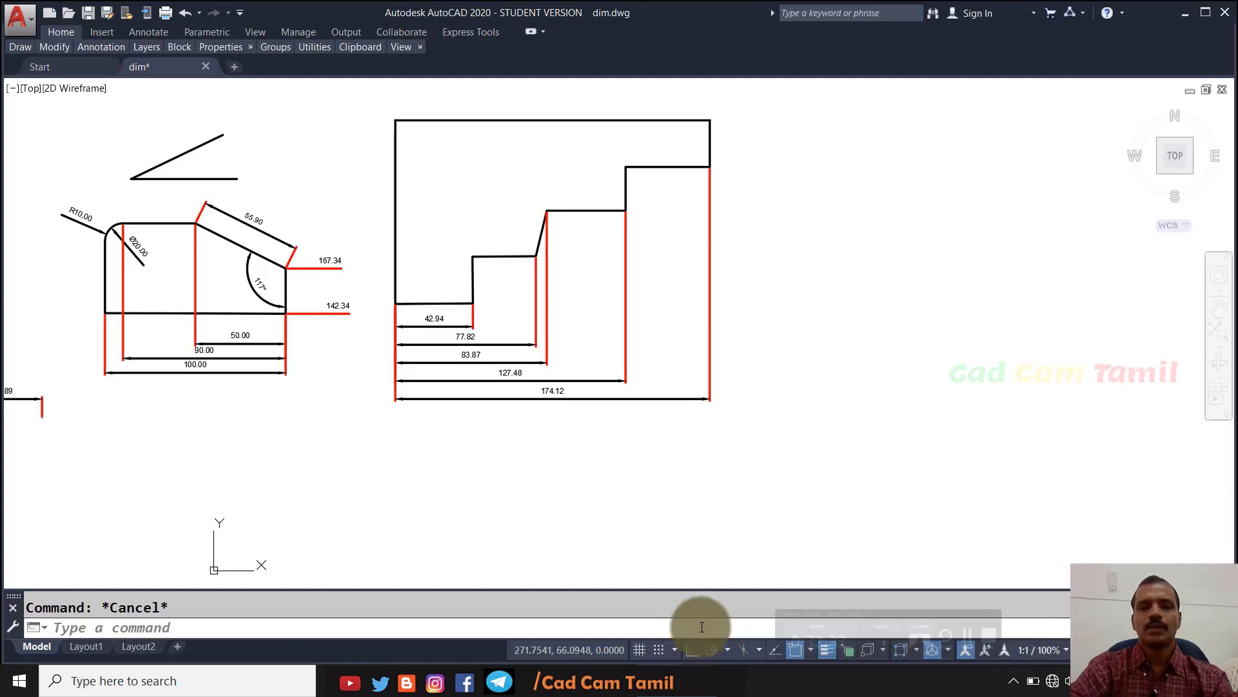
Step: Cancel the dimension command and zoom in on the angled profile
{"action": "key", "text": "Escape"}
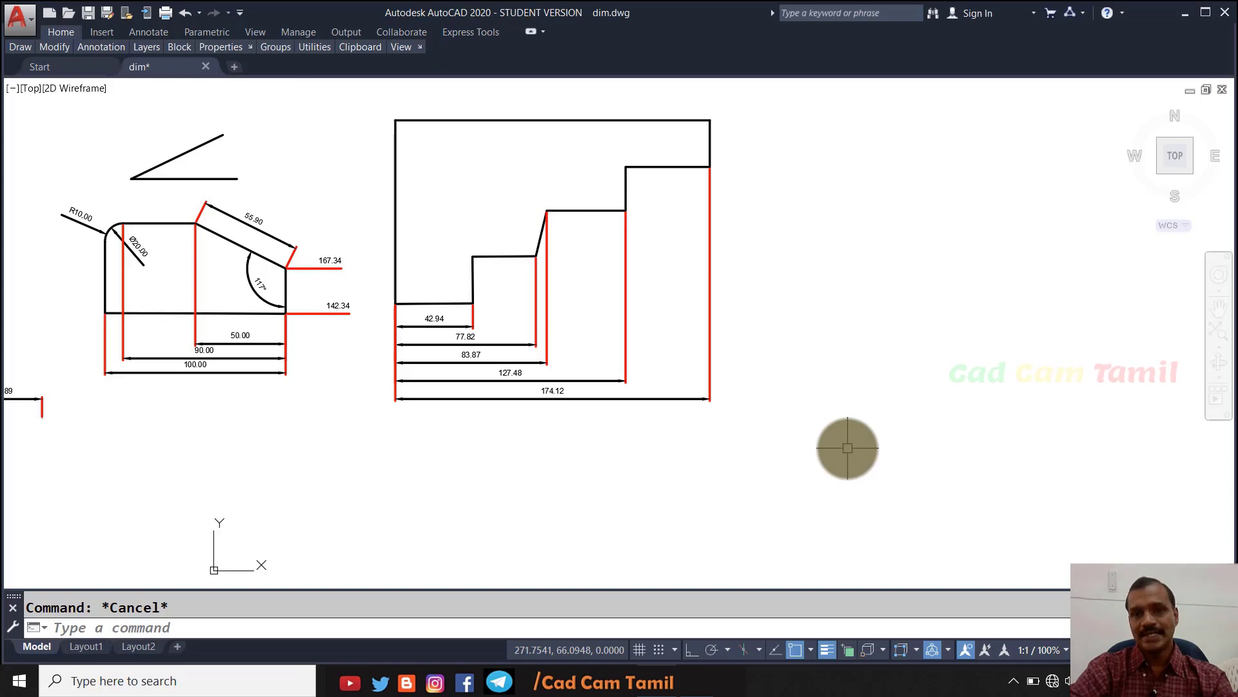
{"action": "scroll", "coordinate": [848, 447], "scroll_direction": "down", "scroll_amount": 4}
{"action": "scroll", "coordinate": [828, 321], "scroll_direction": "up", "scroll_amount": 2}
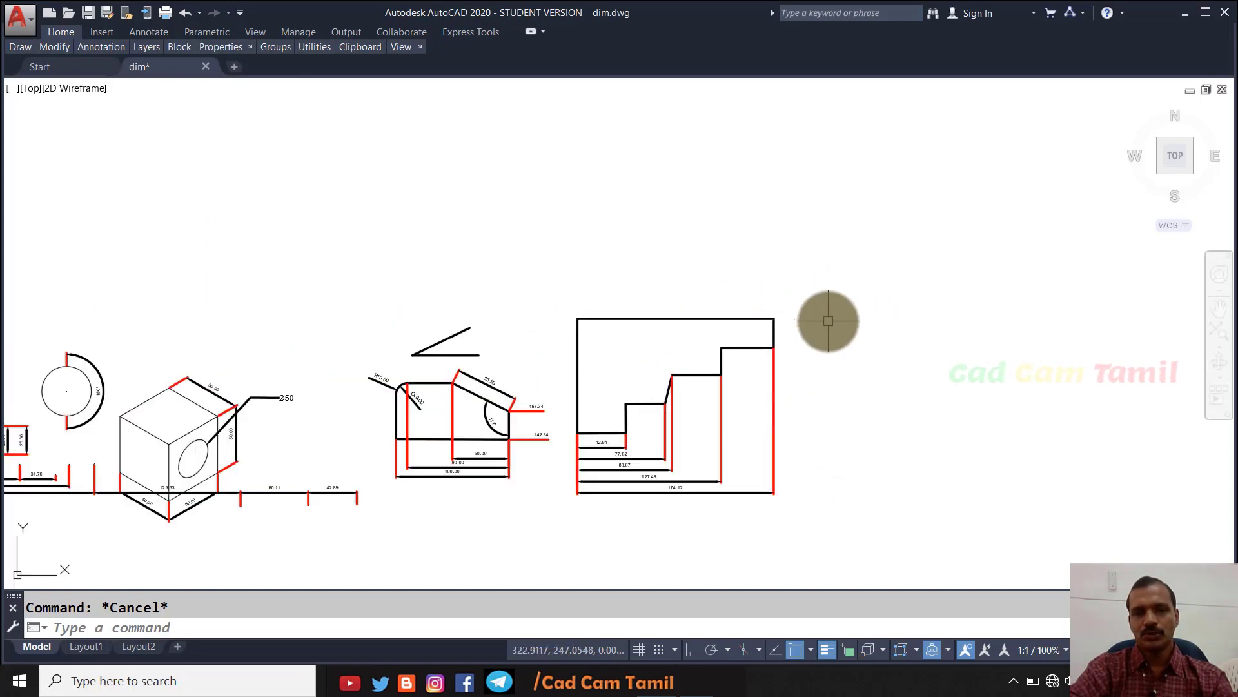
{"action": "scroll", "coordinate": [829, 321], "scroll_direction": "up", "scroll_amount": 2}
{"action": "scroll", "coordinate": [665, 387], "scroll_direction": "down", "scroll_amount": 4}
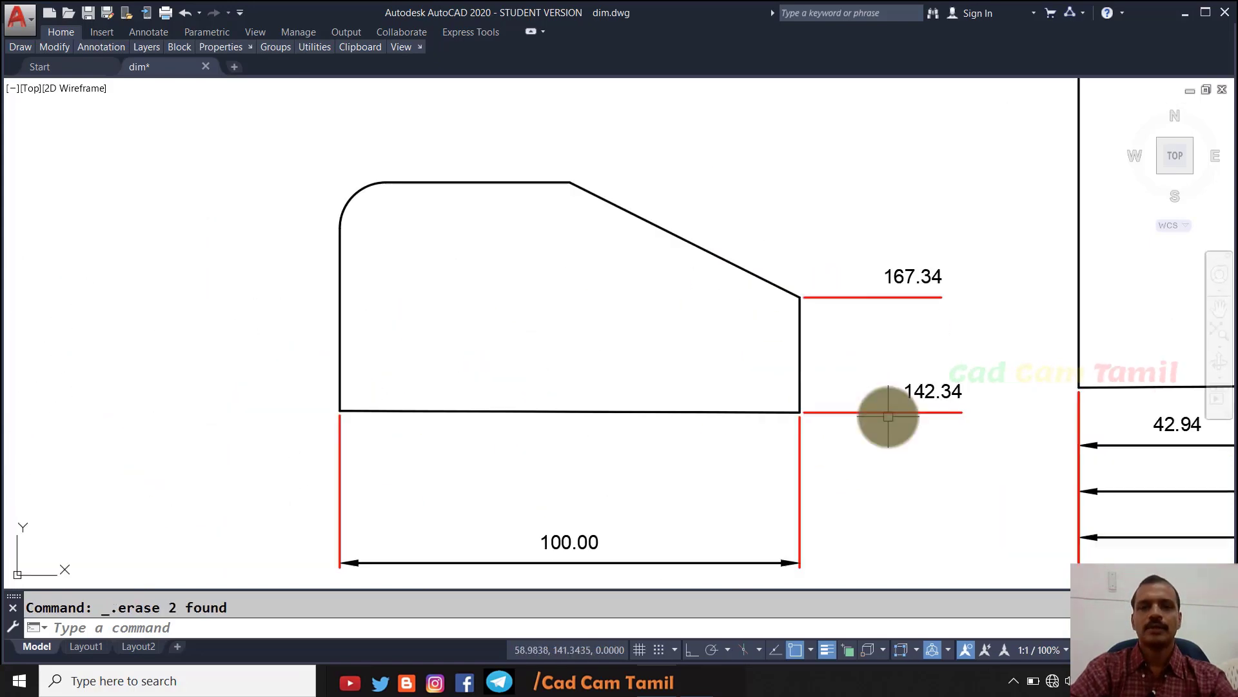
{"action": "mouse_move", "coordinate": [888, 417]}
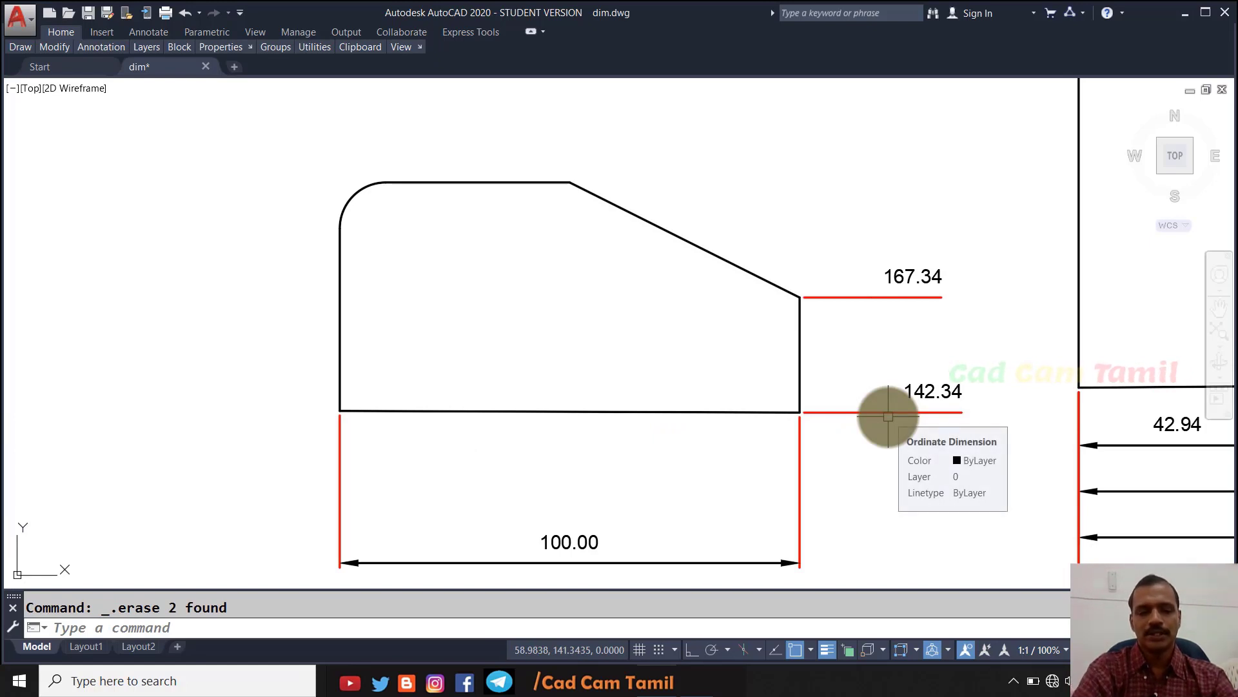
Step: Draw a LEADER from the rounded corner with an angled leg and a horizontal Ortho landing
{"action": "type", "text": "leader"}
{"action": "key", "text": "Return"}
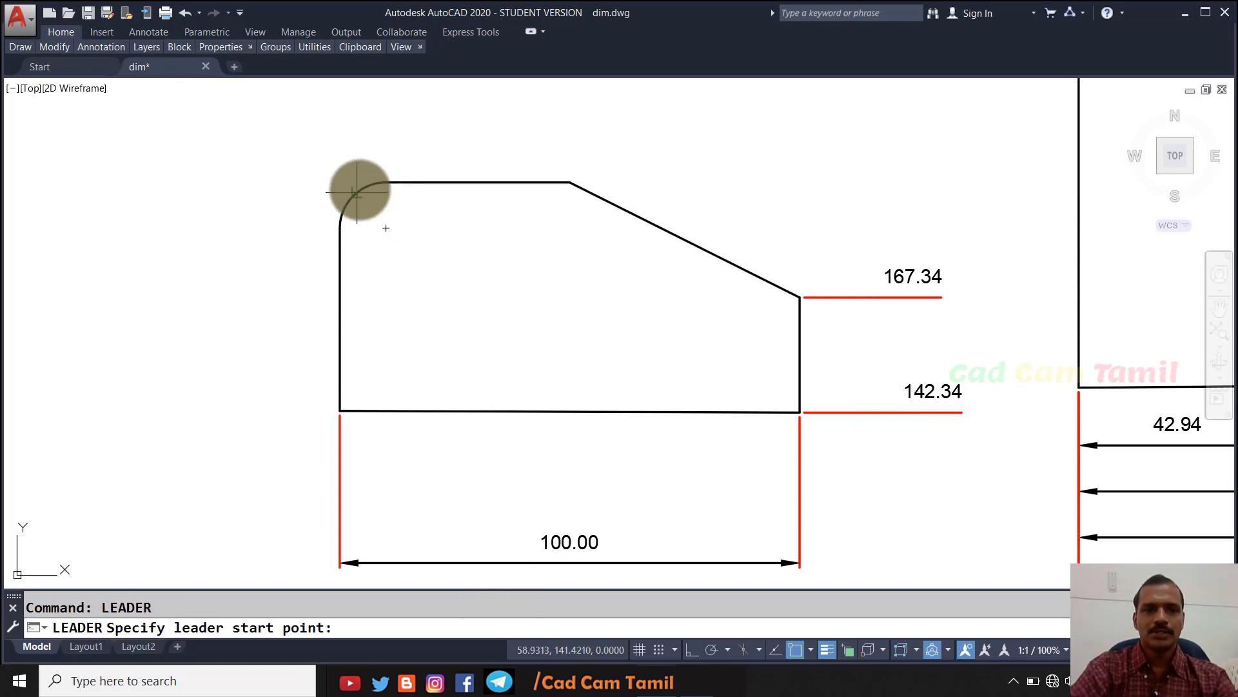
{"action": "left_click", "coordinate": [360, 189]}
{"action": "left_click", "coordinate": [291, 123]}
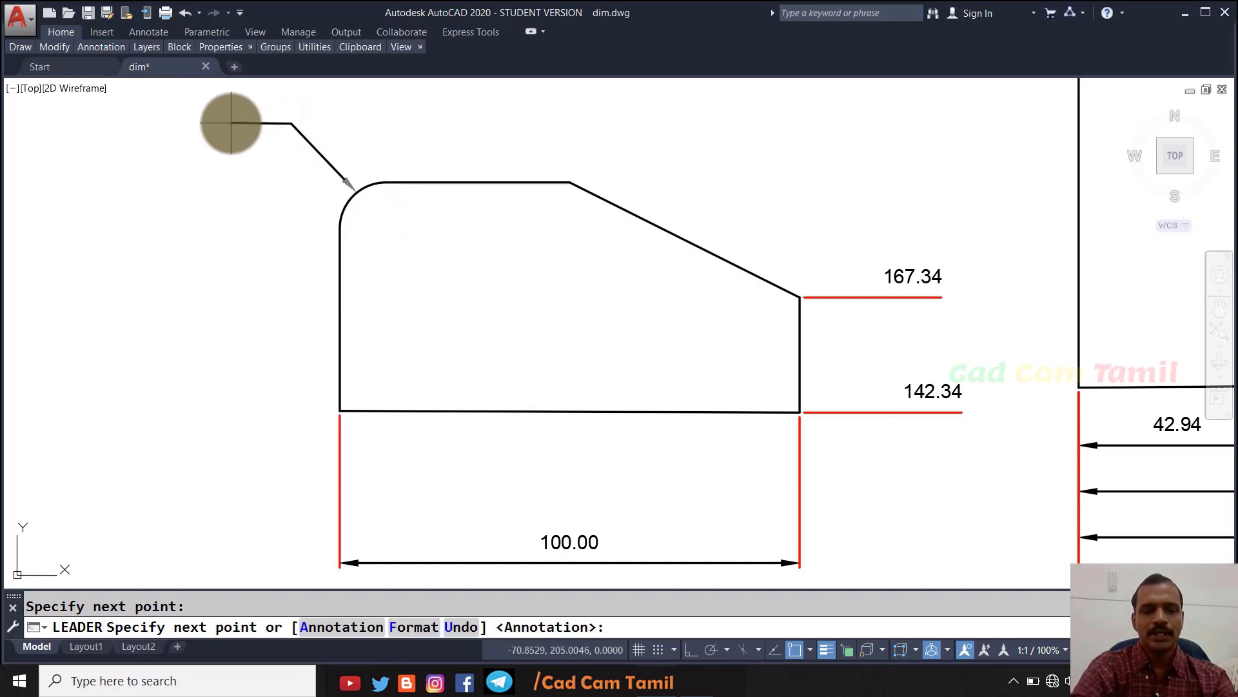
{"action": "key", "text": "F8"}
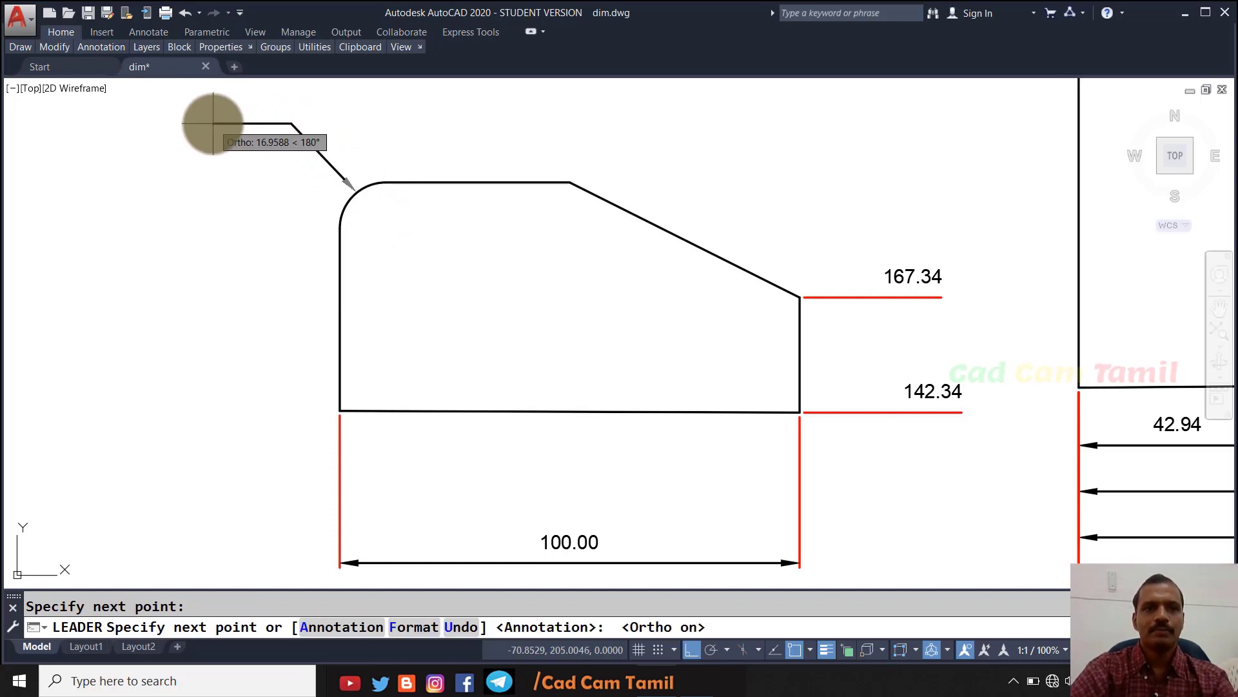
{"action": "left_click", "coordinate": [210, 124]}
{"action": "key", "text": "Return"}
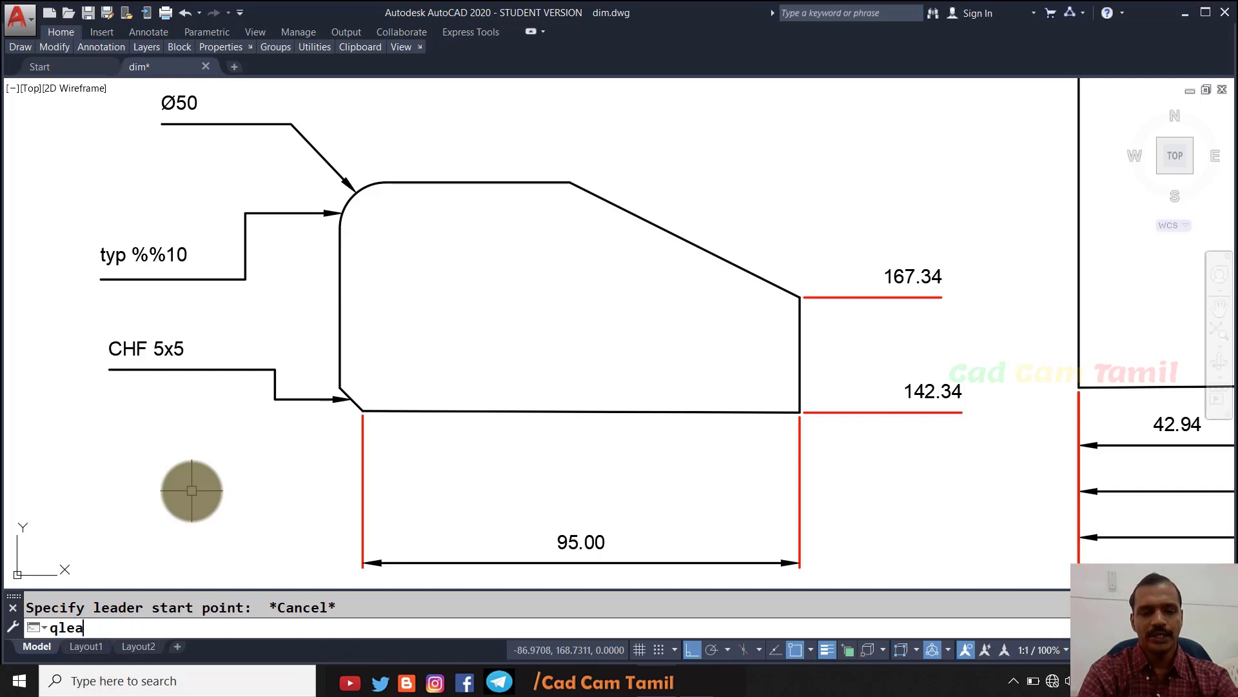
Step: Set QLEADER to Copy an Object and attach a copy of the CHF 5x5 note at the sloped edge
{"action": "key", "text": "Return"}
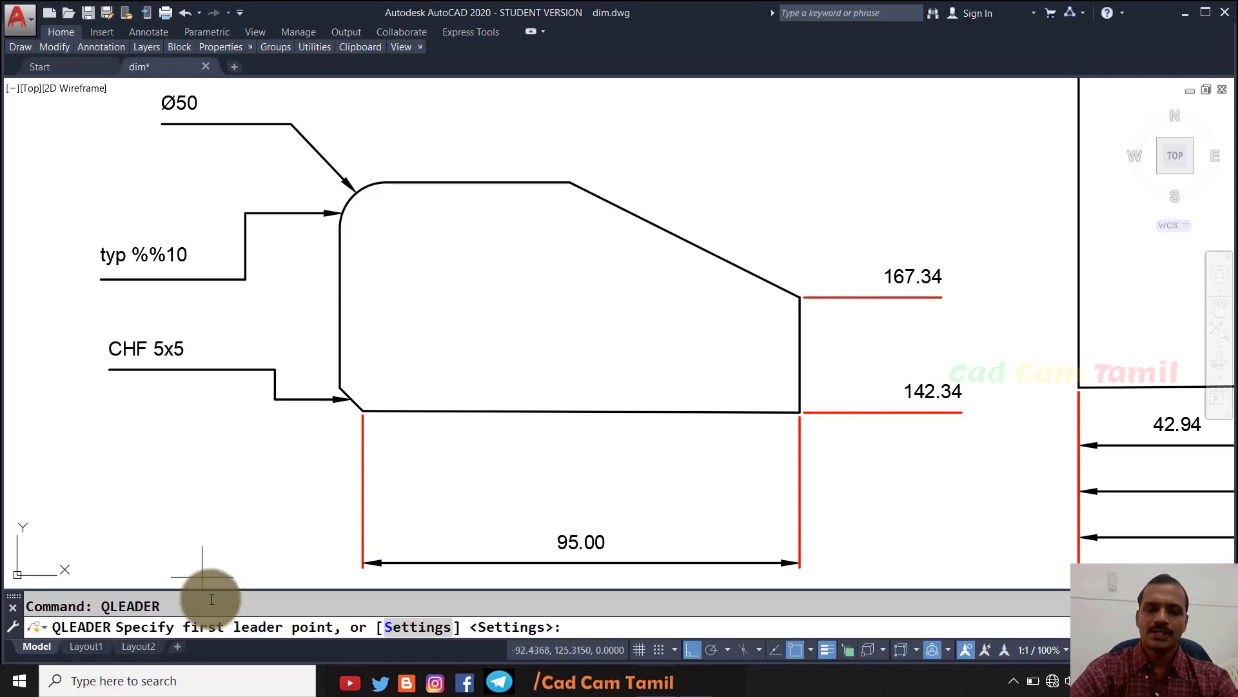
{"action": "left_click", "coordinate": [427, 629]}
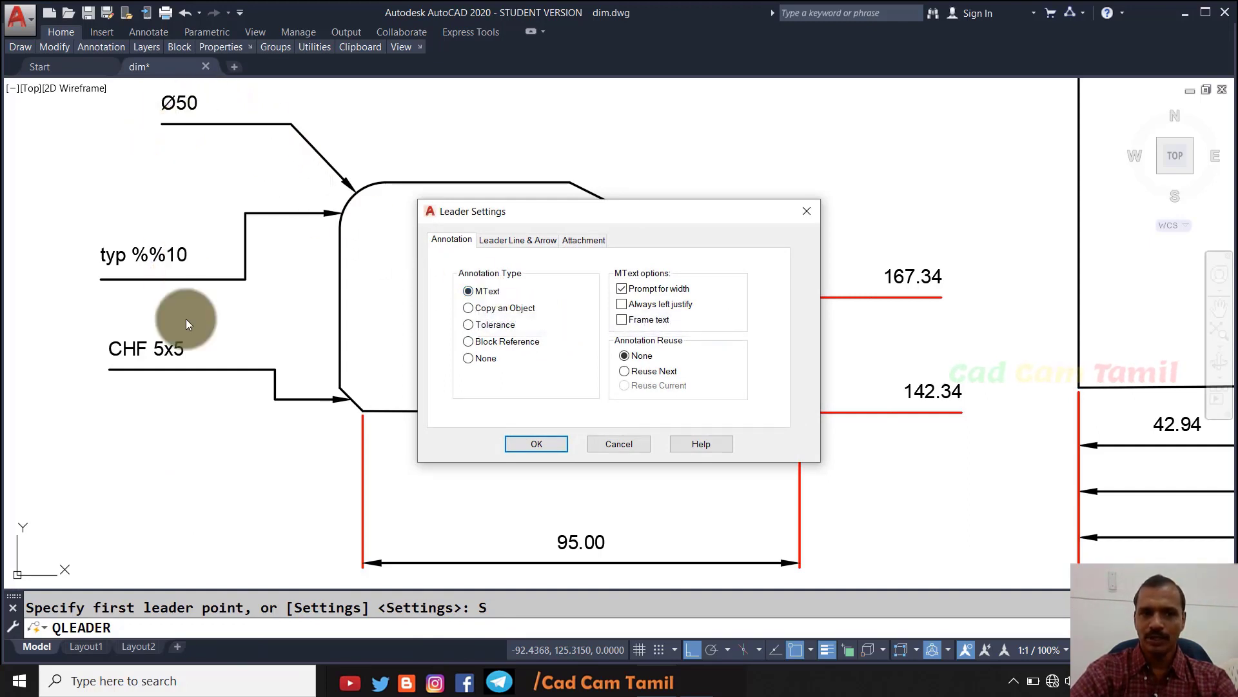
{"action": "left_click", "coordinate": [497, 309]}
{"action": "left_click", "coordinate": [536, 445]}
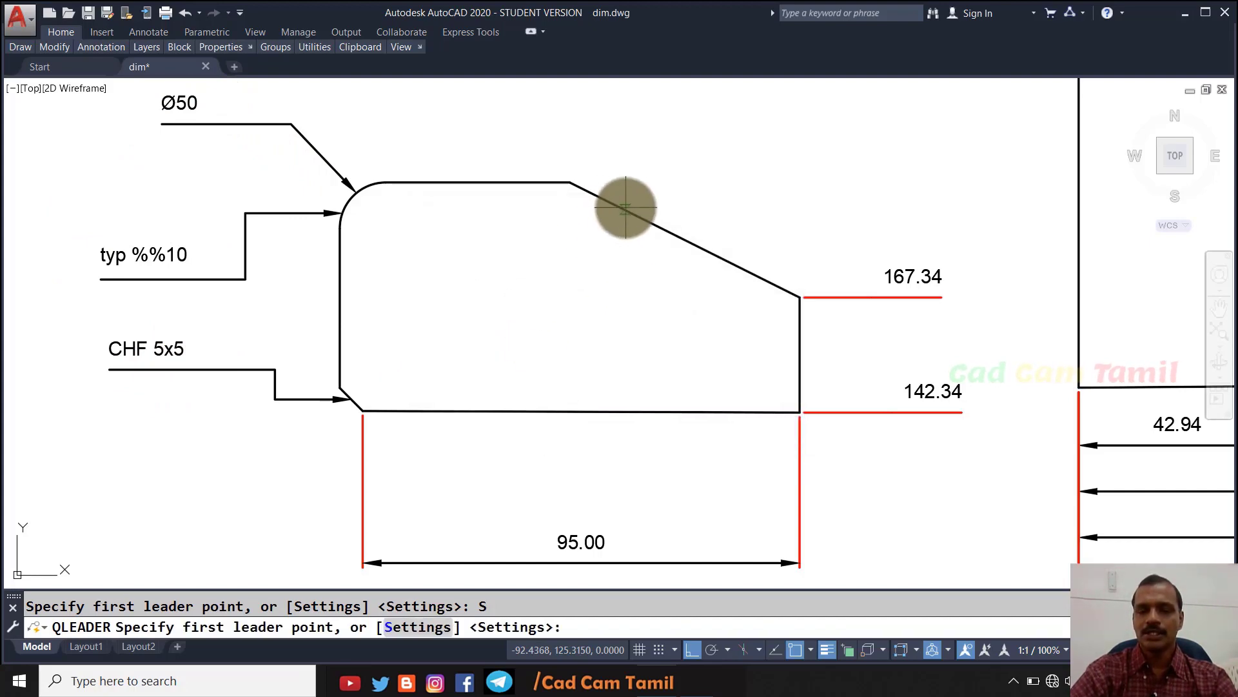
{"action": "left_click", "coordinate": [624, 208]}
{"action": "left_click", "coordinate": [664, 142]}
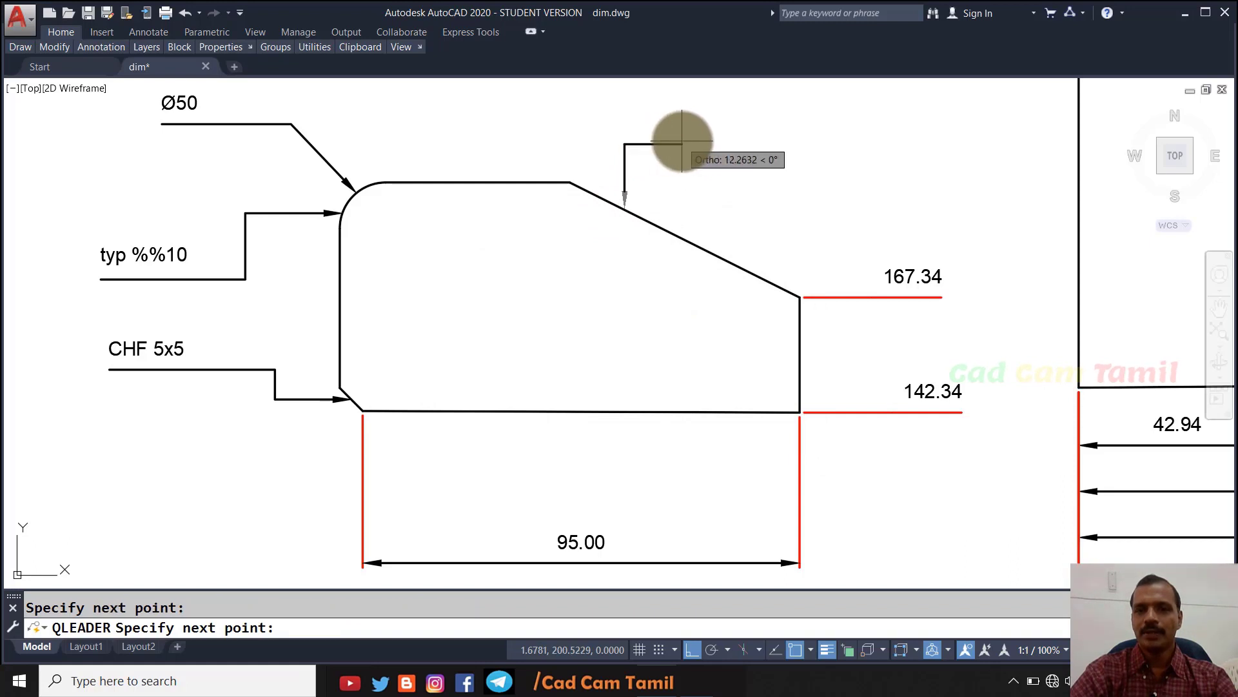
{"action": "left_click", "coordinate": [682, 140]}
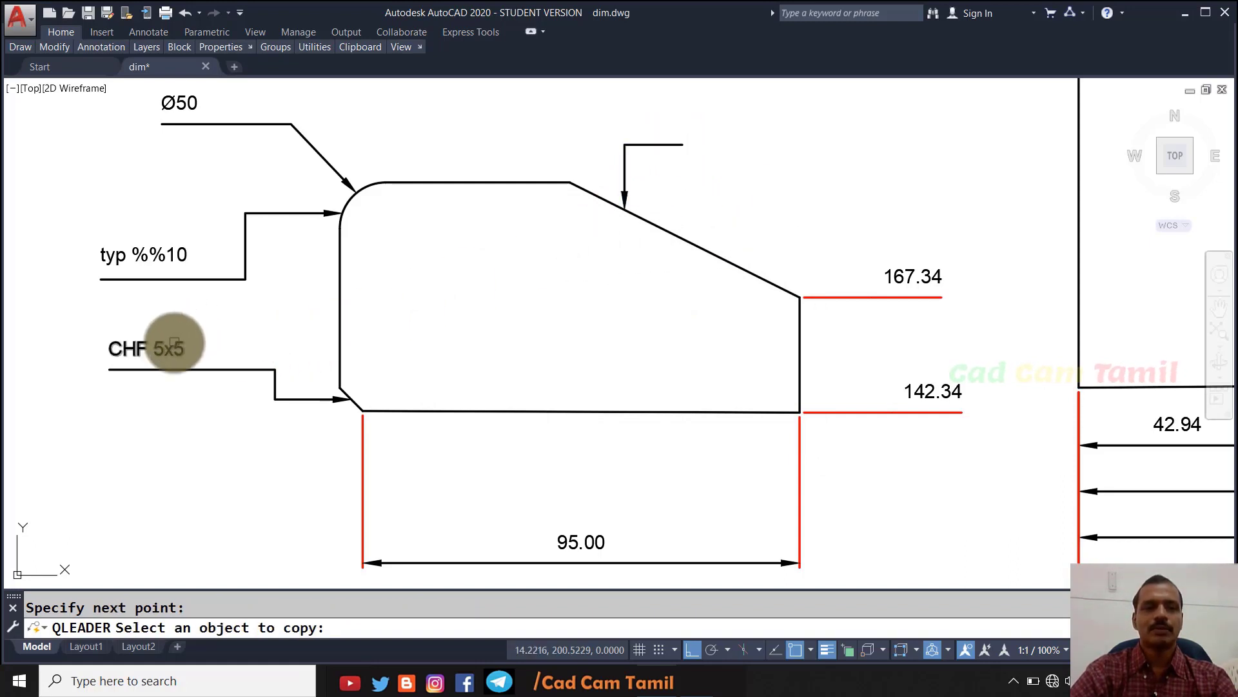
{"action": "left_click", "coordinate": [174, 343]}
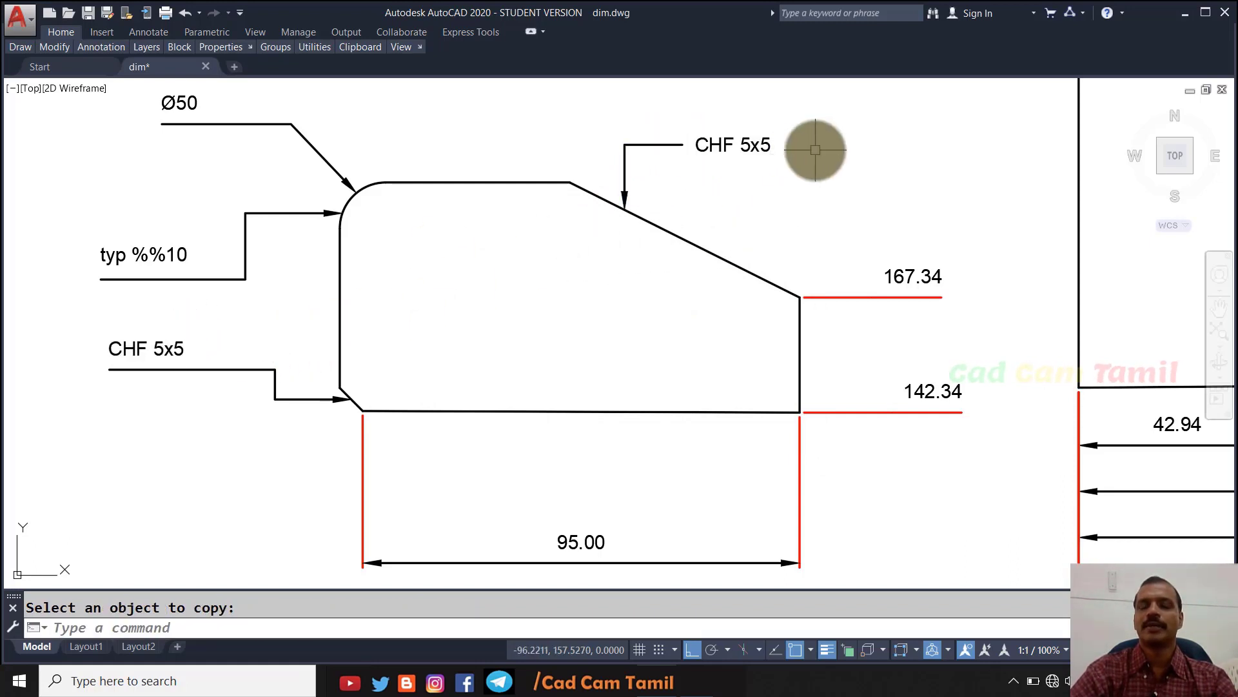
{"action": "key", "text": "Return"}
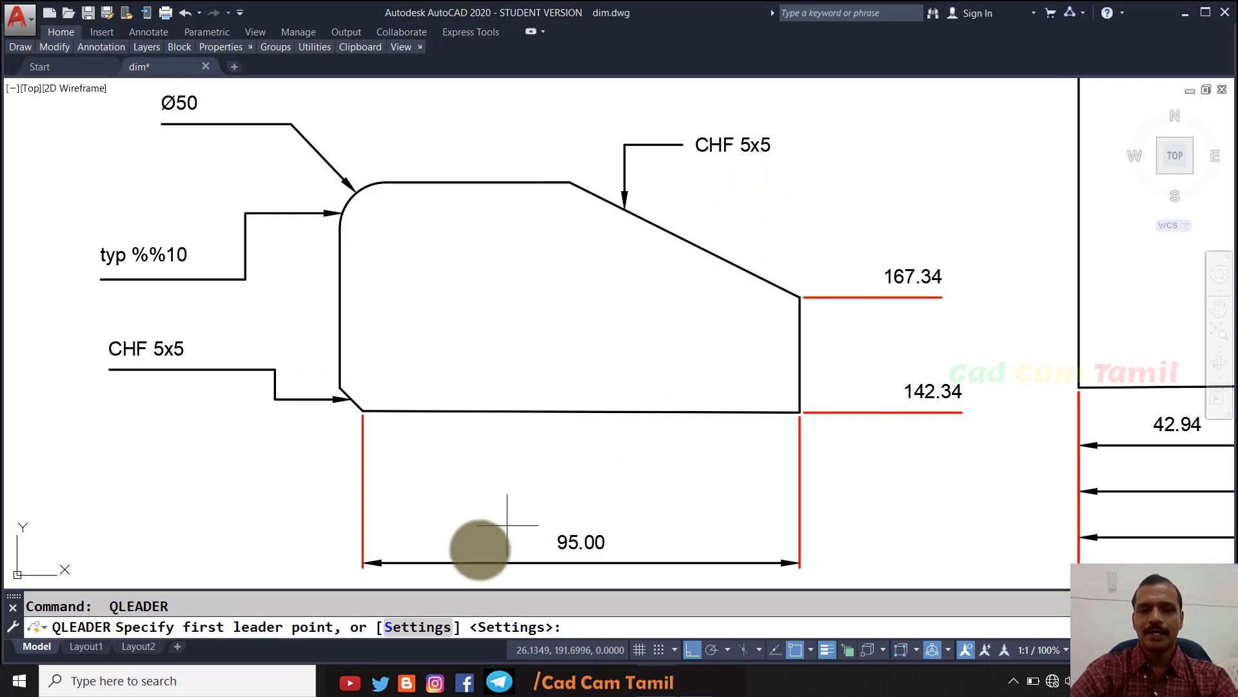
Step: Run TOLERANCE and open the Sym palette in the Geometric Tolerance dialog
{"action": "left_click", "coordinate": [414, 626]}
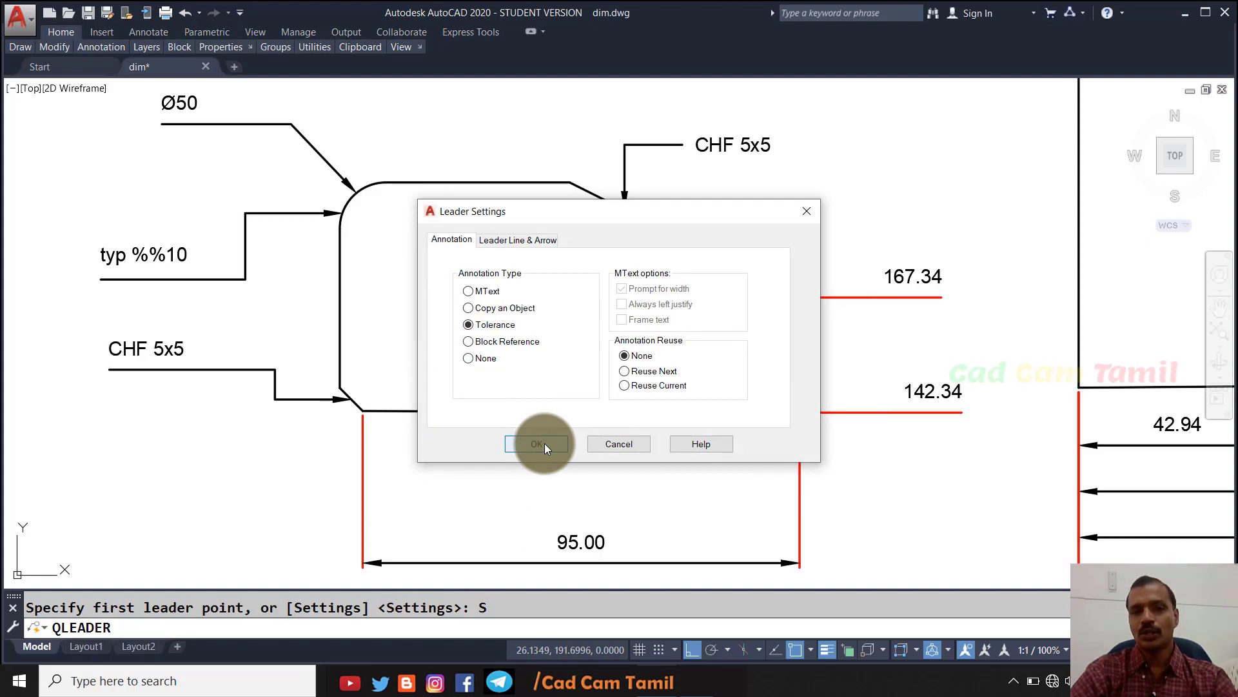
{"action": "left_click", "coordinate": [609, 448]}
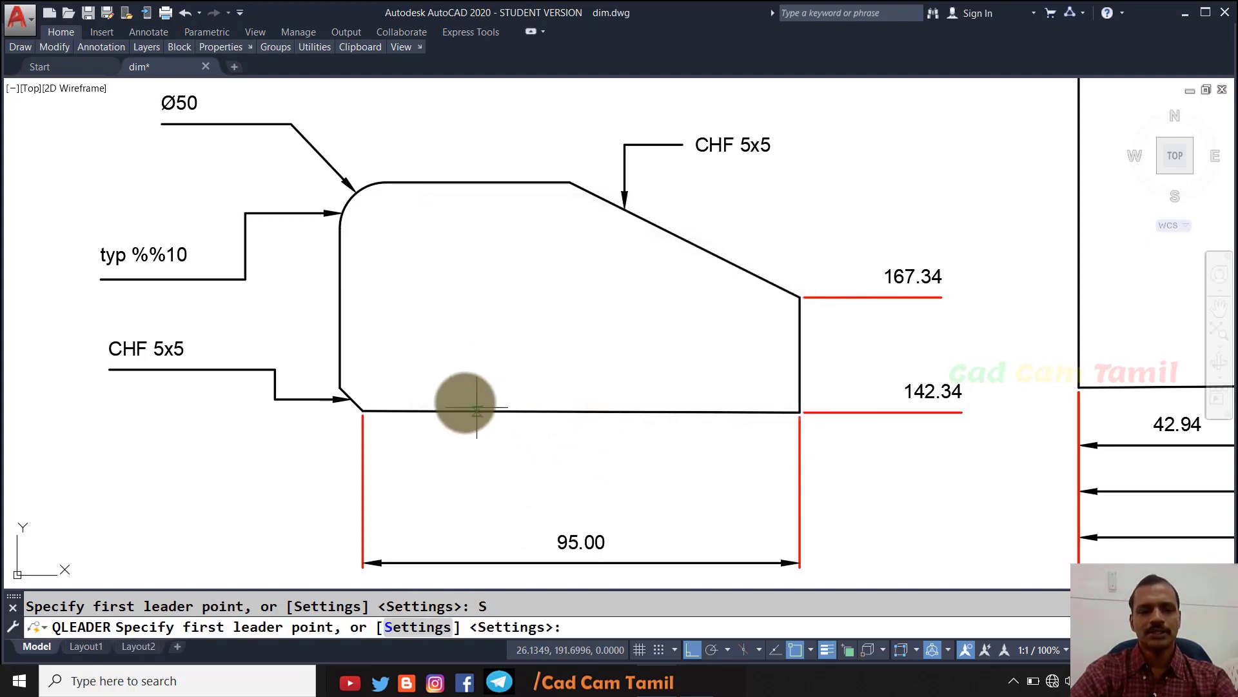
{"action": "key", "text": "Escape"}
{"action": "type", "text": "Tolera"}
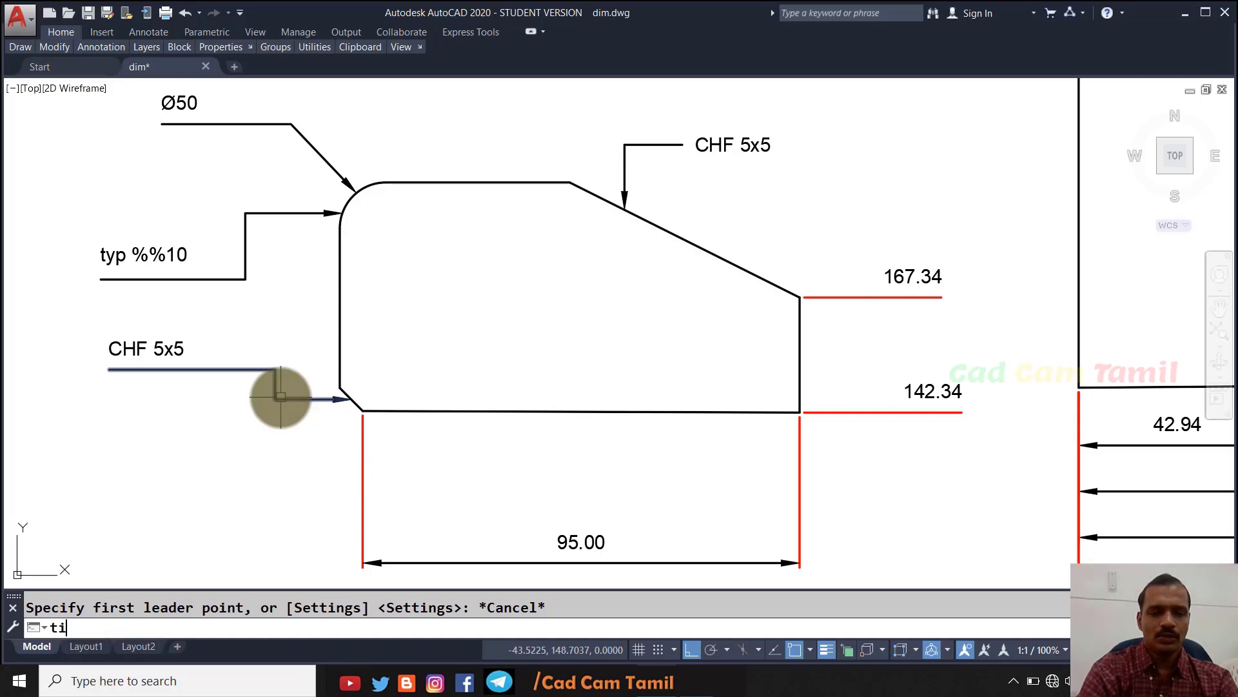
{"action": "type", "text": "nce"}
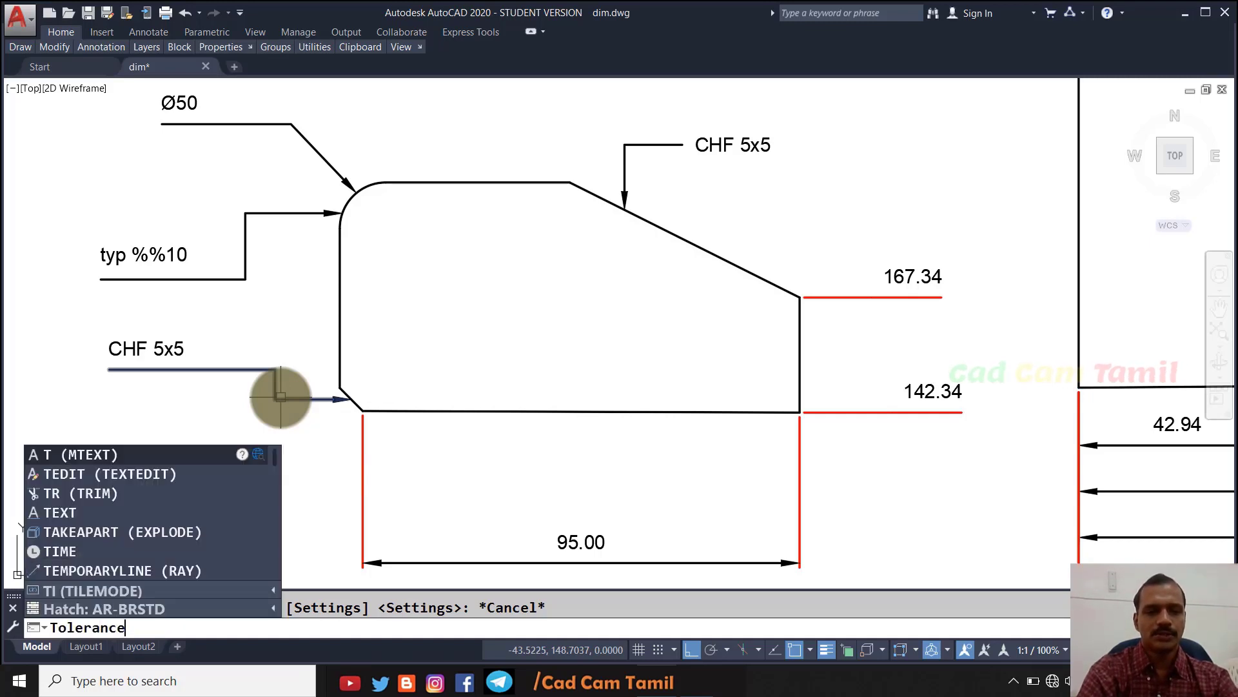
{"action": "key", "text": "Return"}
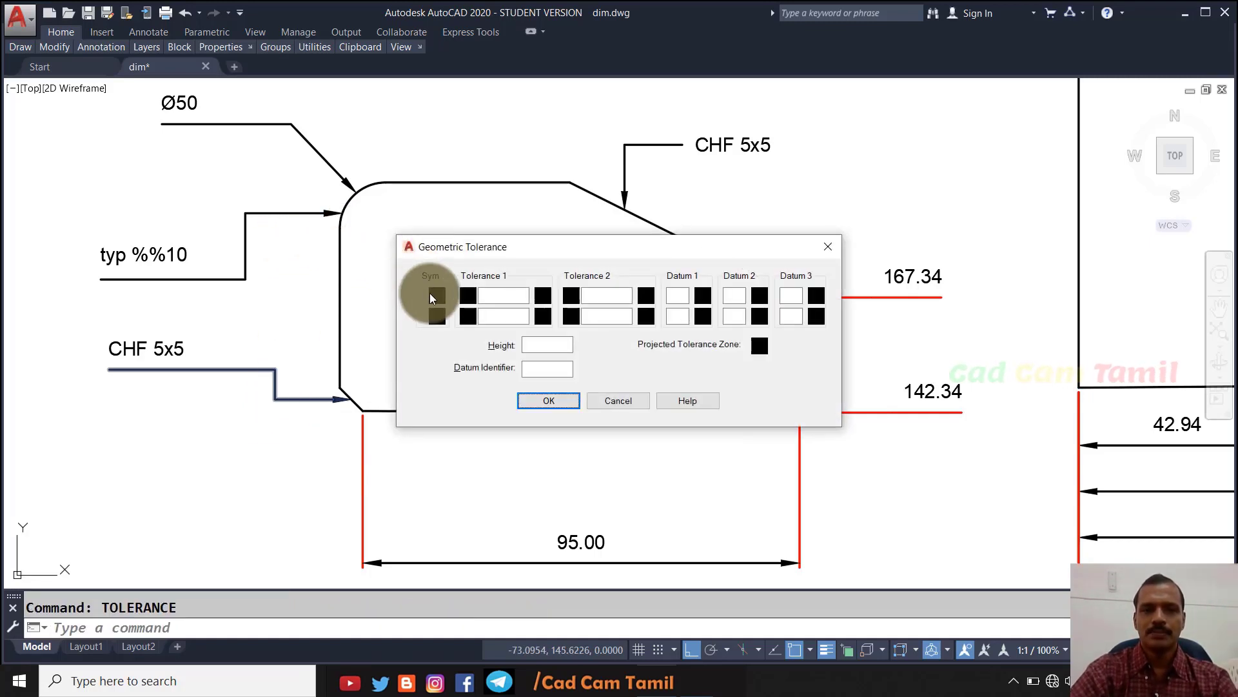
{"action": "left_click", "coordinate": [436, 296]}
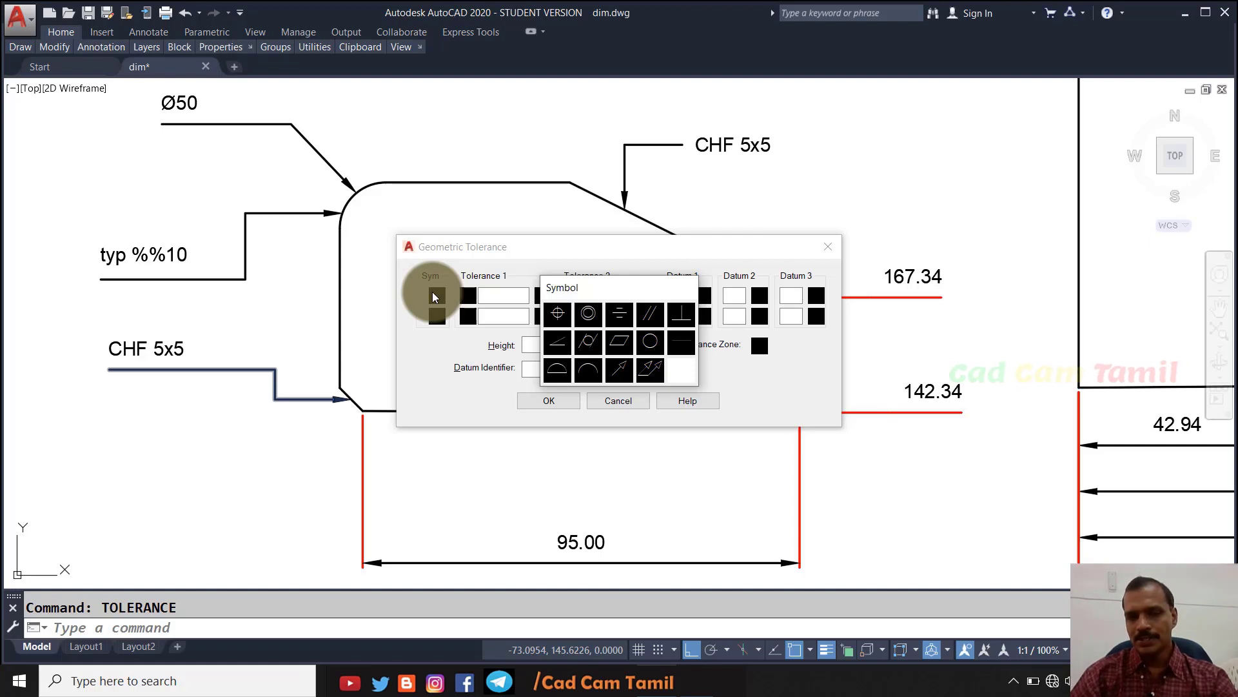
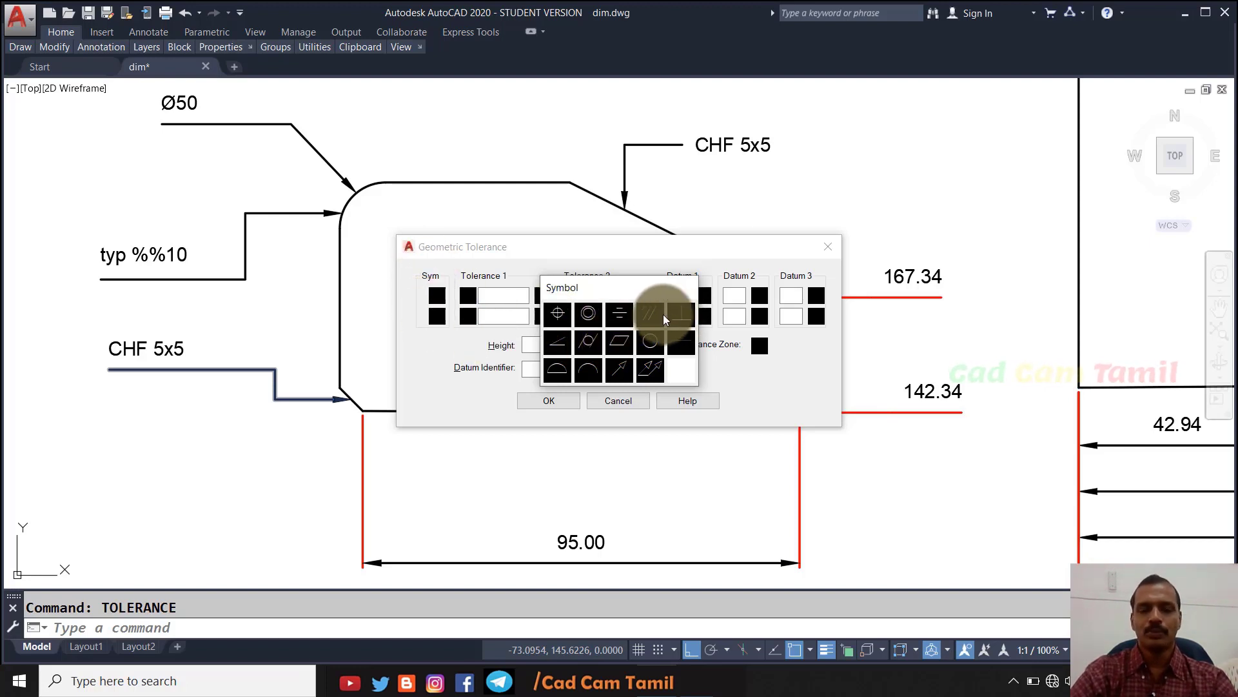
Step: Define a position frame: Ø0.2 at least material condition, datum A, projected tolerance zone
{"action": "left_click", "coordinate": [556, 314]}
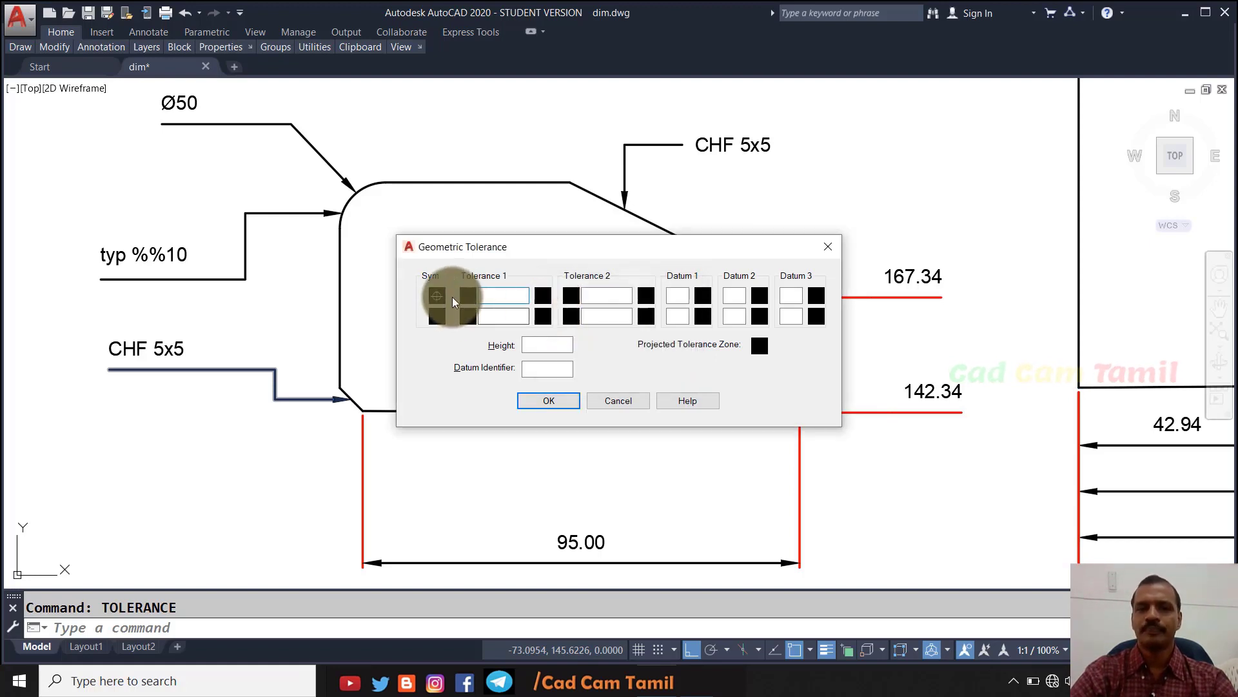
{"action": "left_click", "coordinate": [468, 295]}
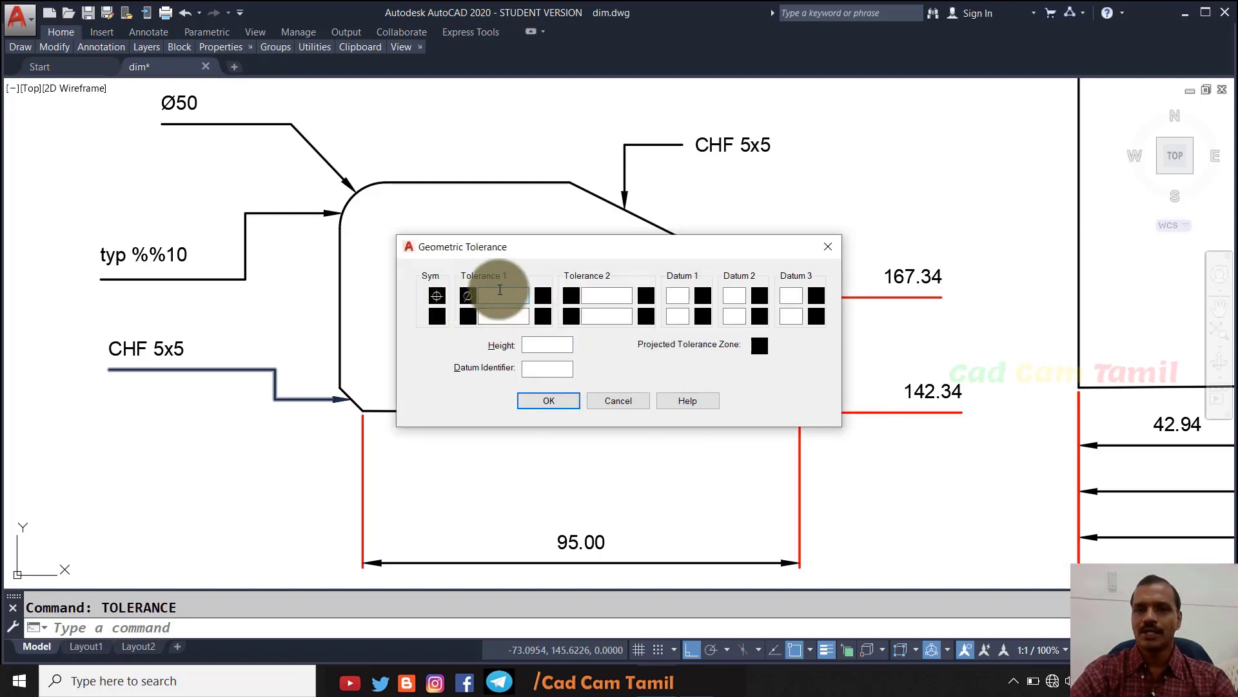
{"action": "type", "text": "0.2"}
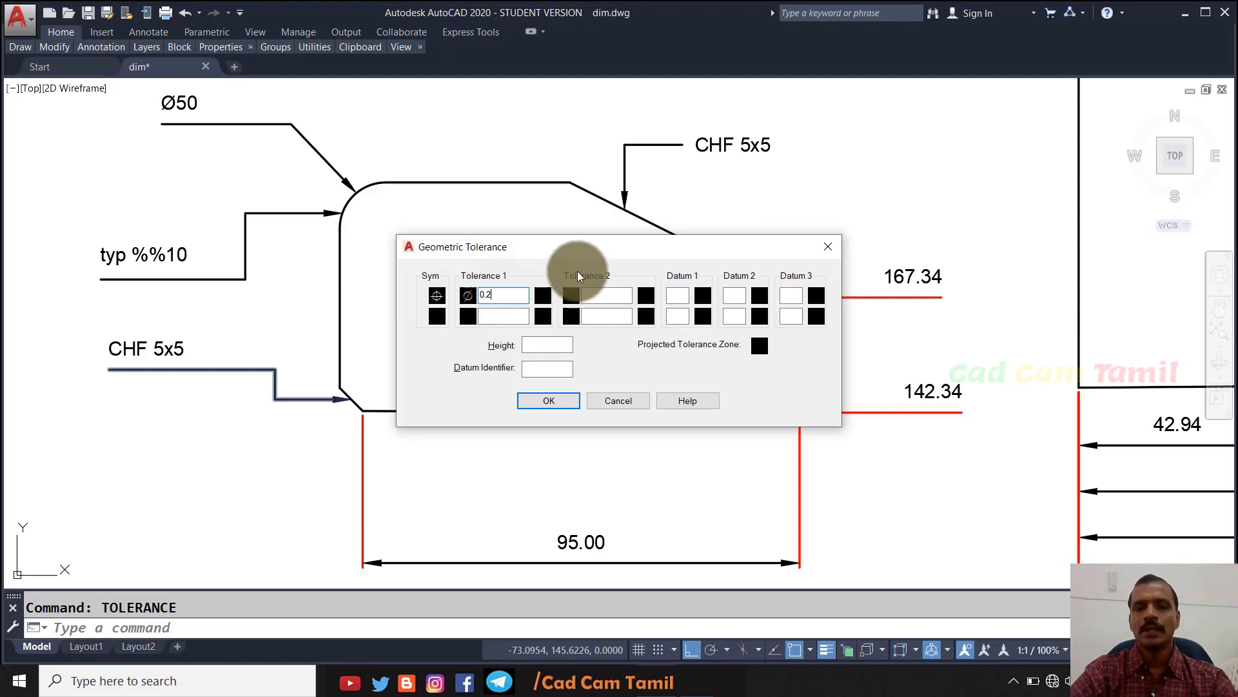
{"action": "left_click", "coordinate": [544, 297]}
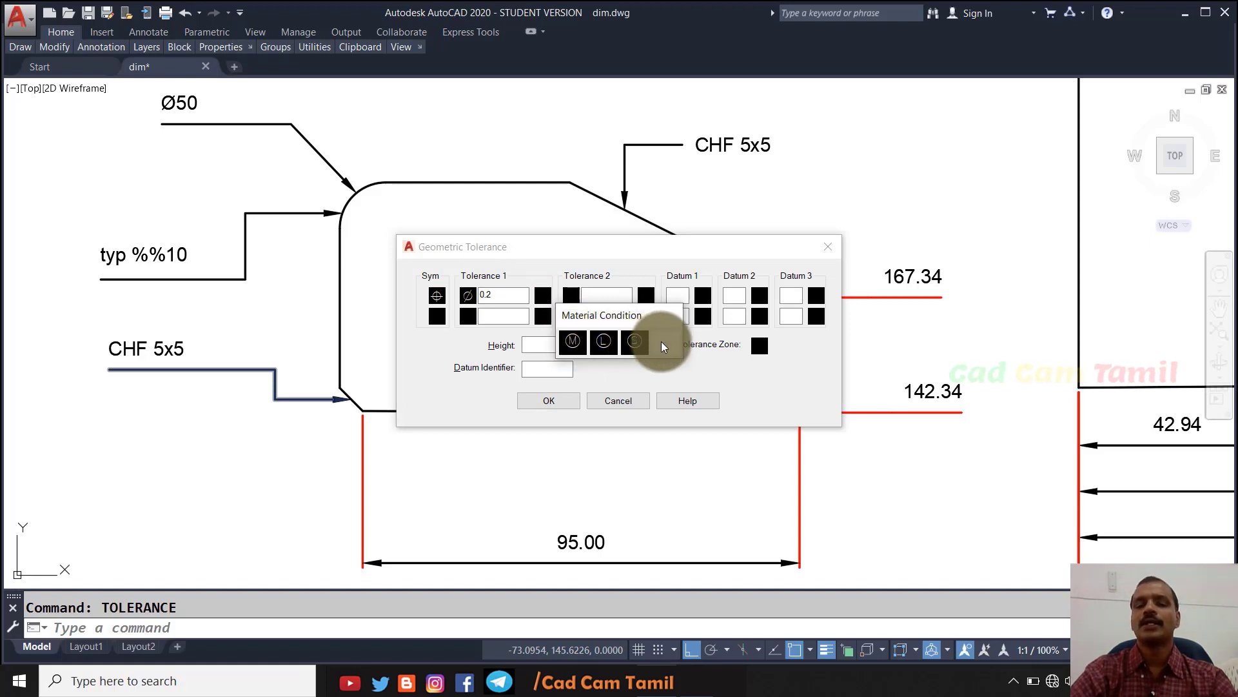
{"action": "left_click", "coordinate": [605, 345]}
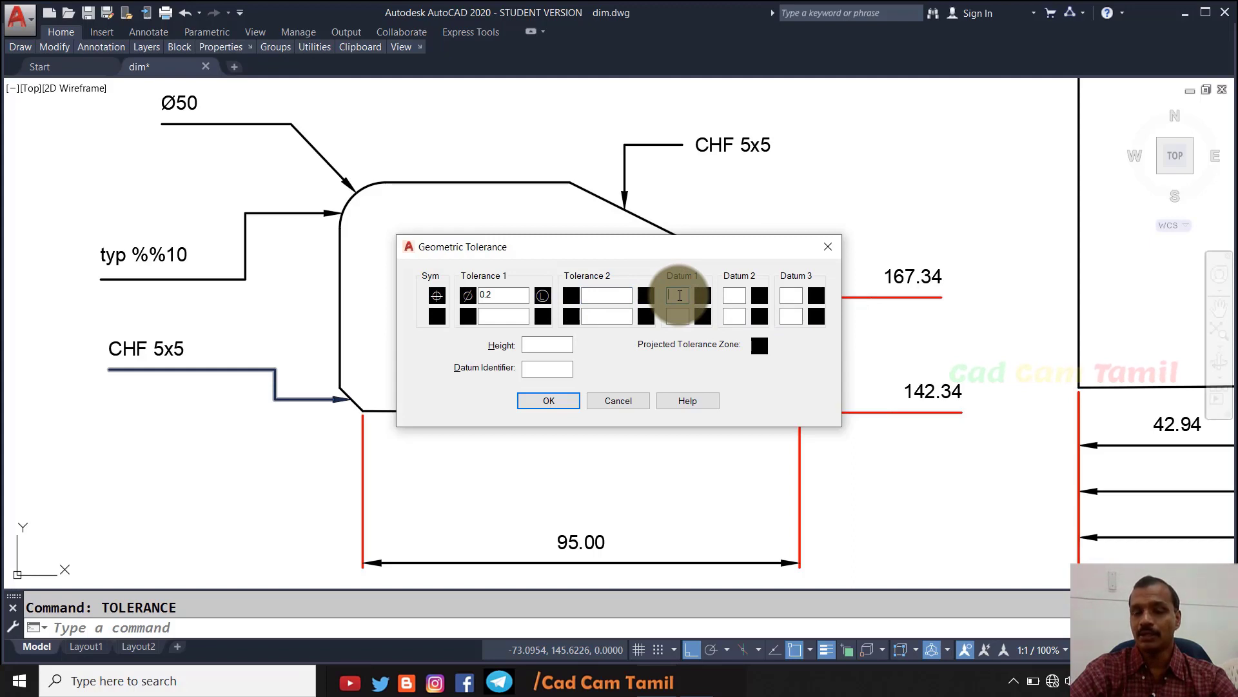
{"action": "type", "text": "A"}
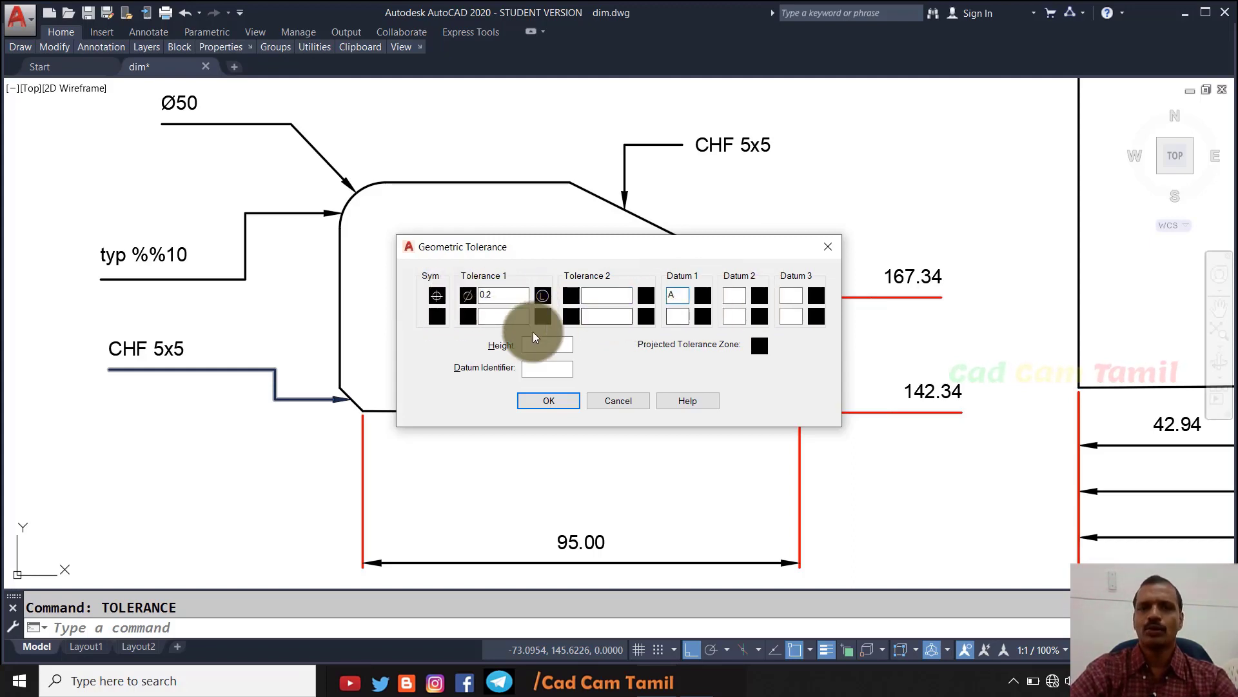
{"action": "left_click", "coordinate": [545, 368]}
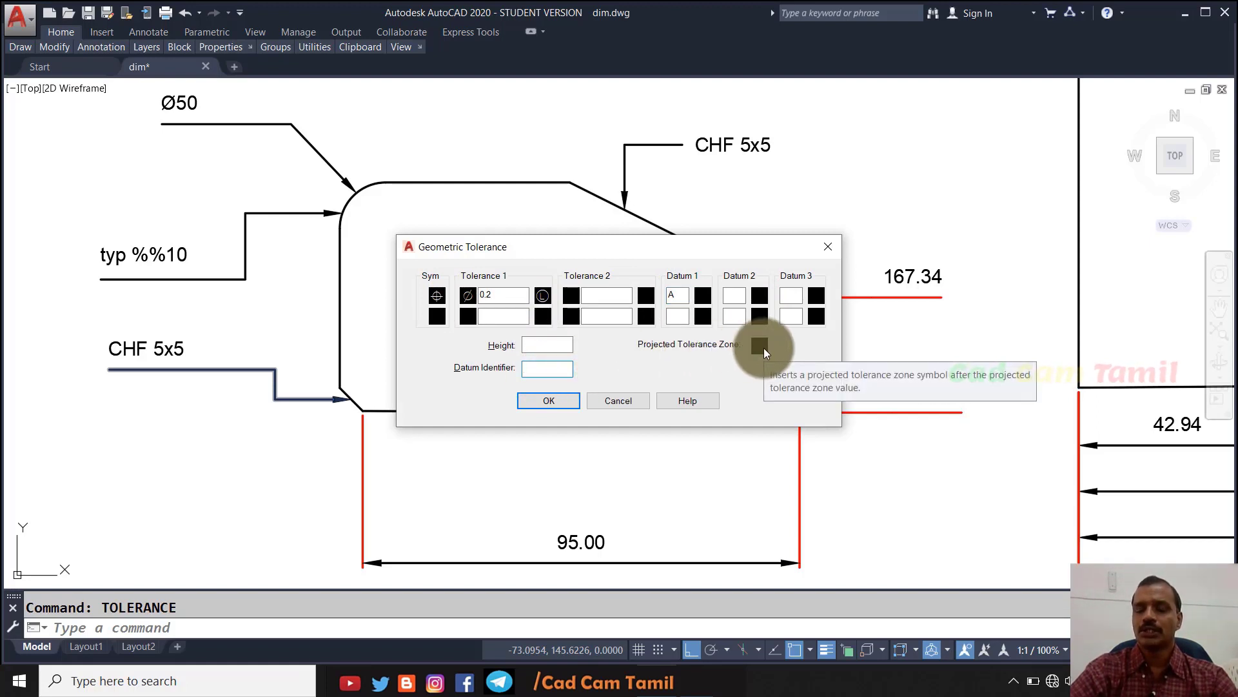
{"action": "left_click", "coordinate": [762, 347]}
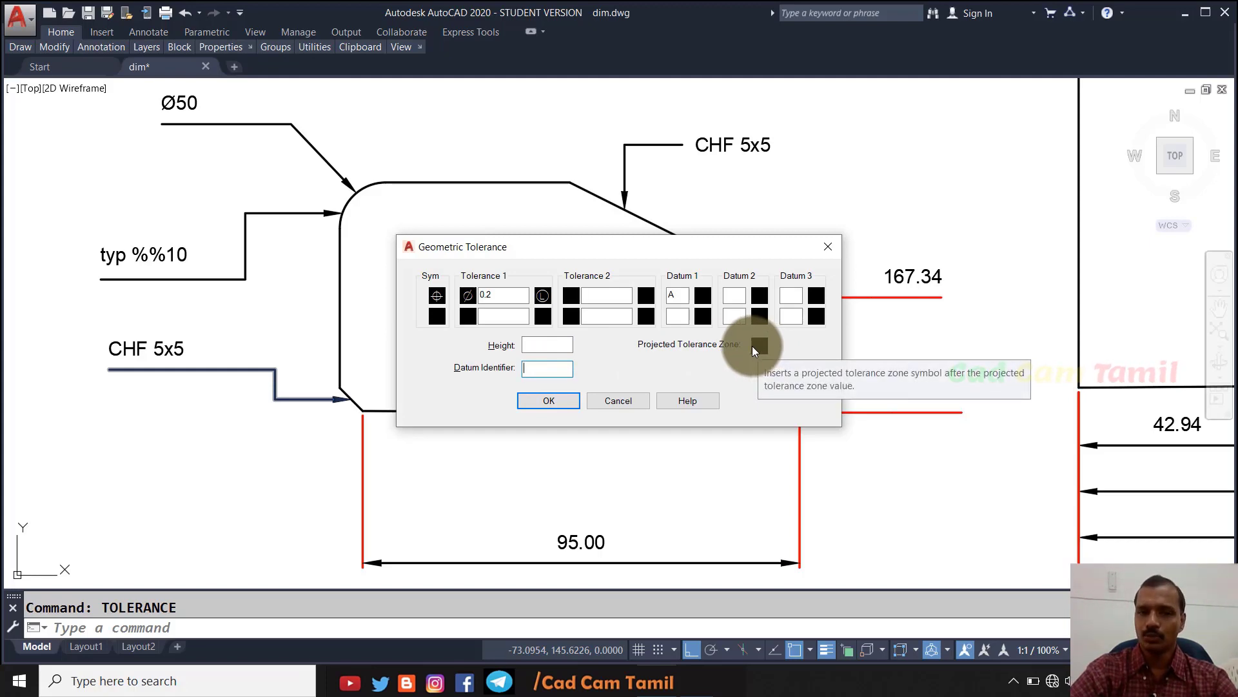
{"action": "left_click", "coordinate": [549, 402]}
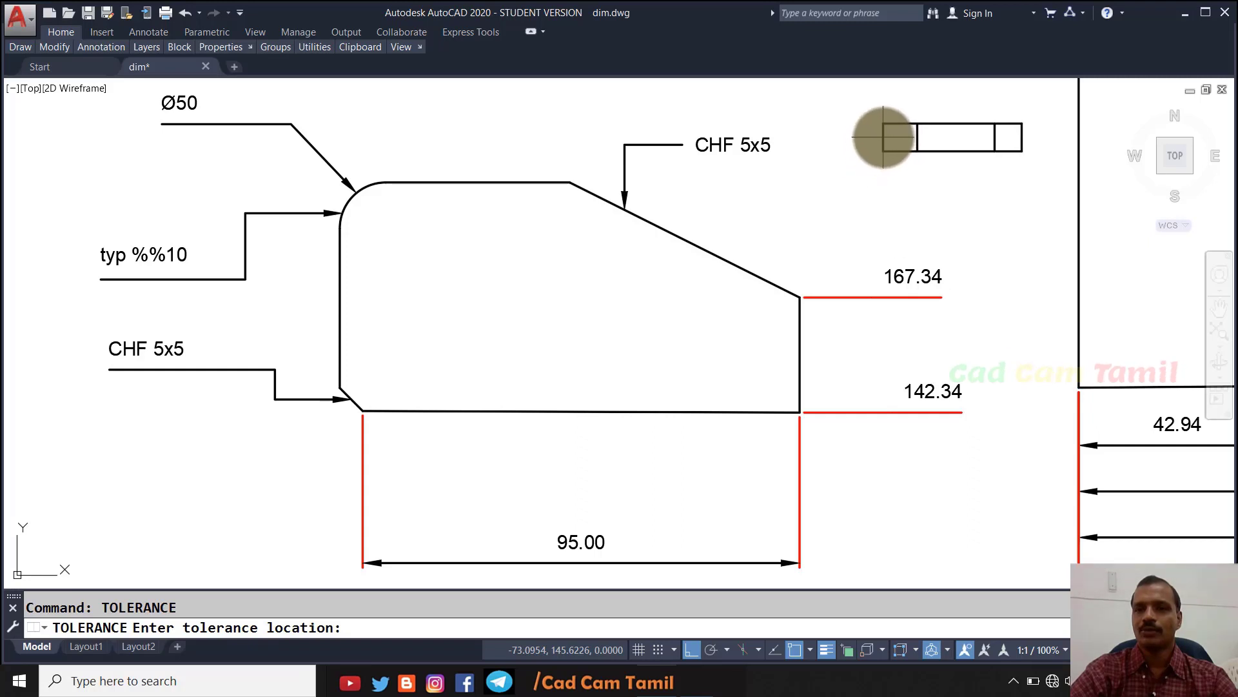
Step: Place the Ø0.2 position frame at the drawing's top right
{"action": "left_click", "coordinate": [891, 129]}
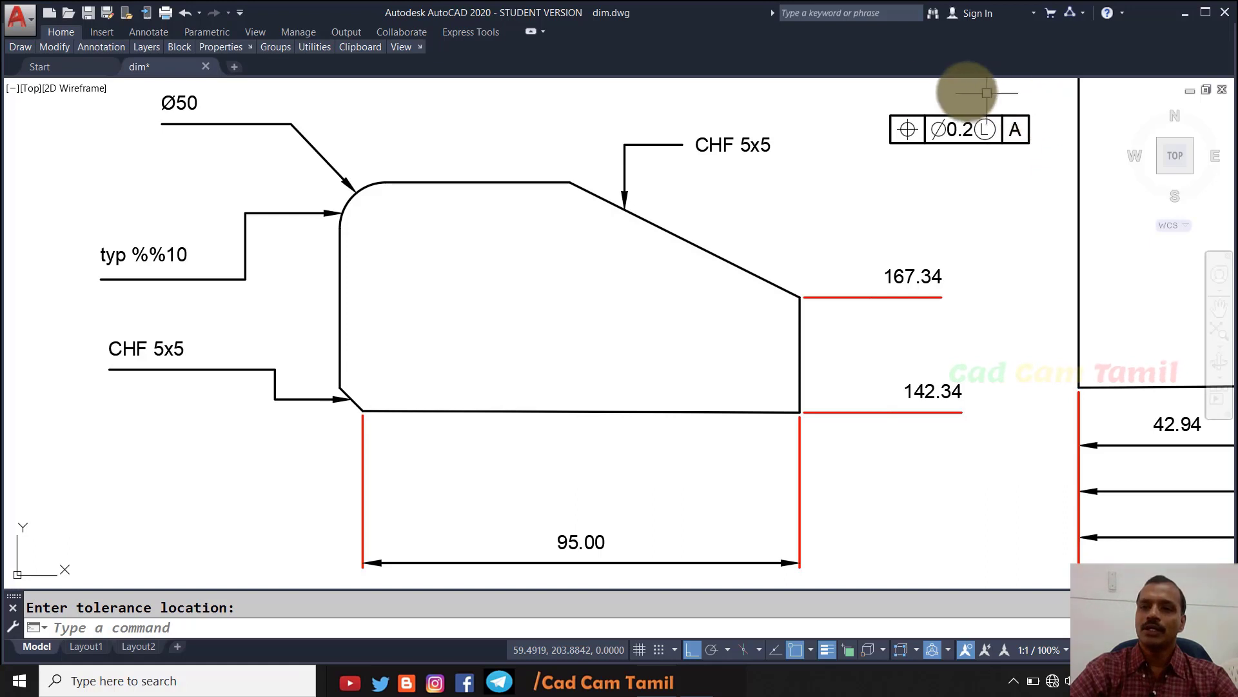
Step: Add an angularity frame with tolerance 0.3 and no material condition below the position frame
{"action": "type", "text": "t"}
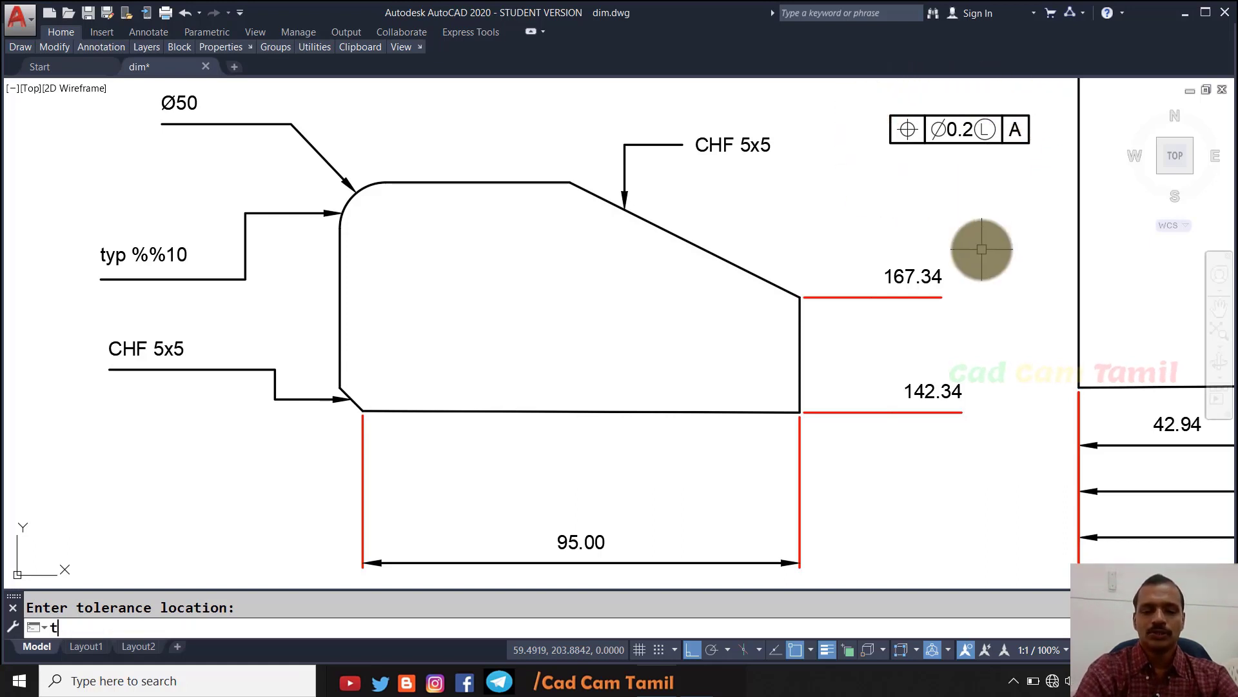
{"action": "type", "text": "olerance"}
{"action": "key", "text": "Return"}
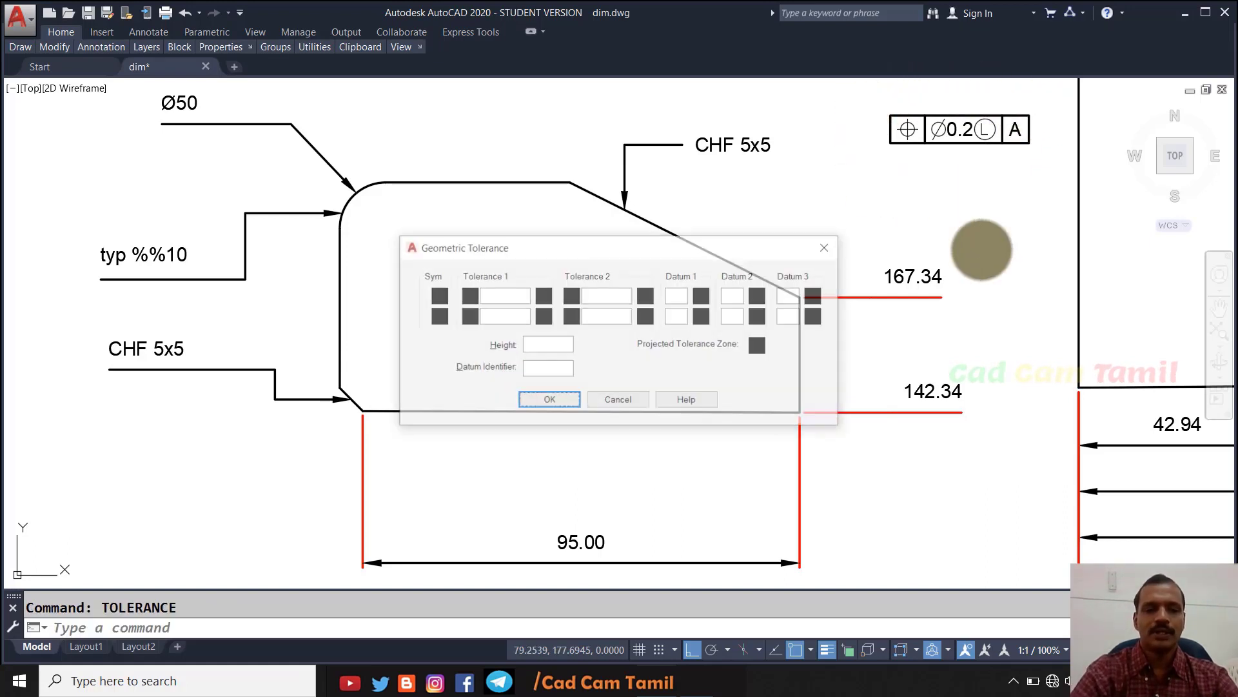
{"action": "left_click", "coordinate": [439, 299]}
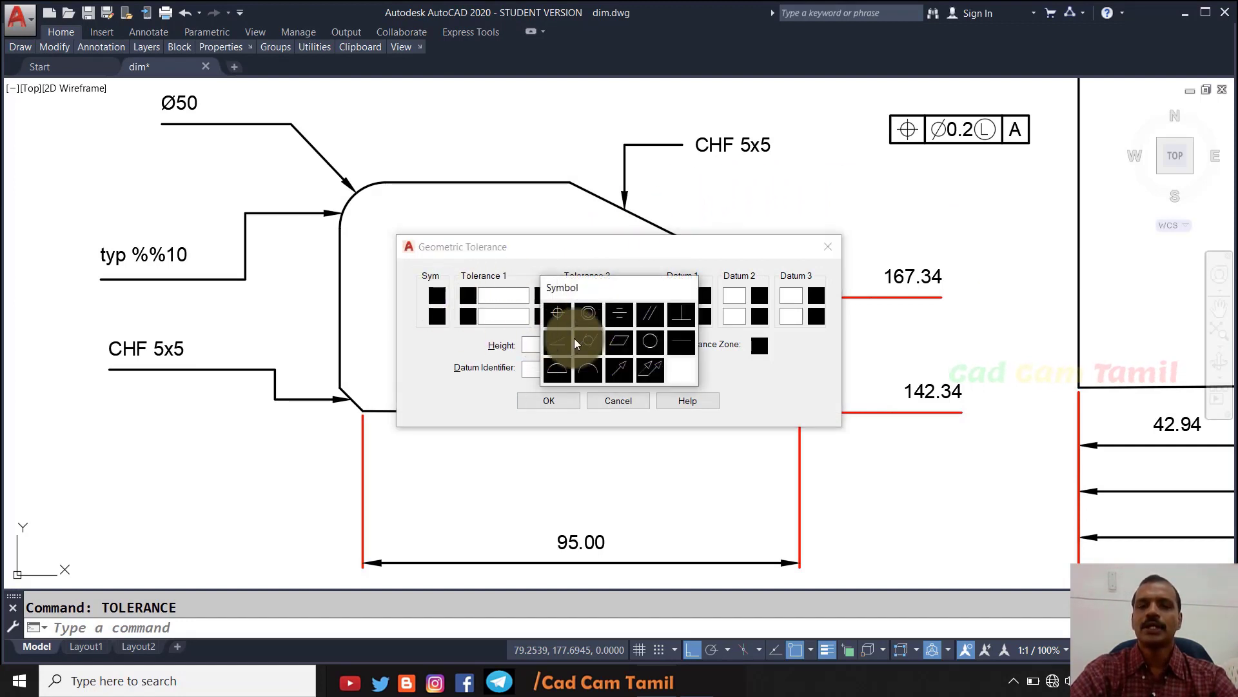
{"action": "left_click", "coordinate": [552, 351]}
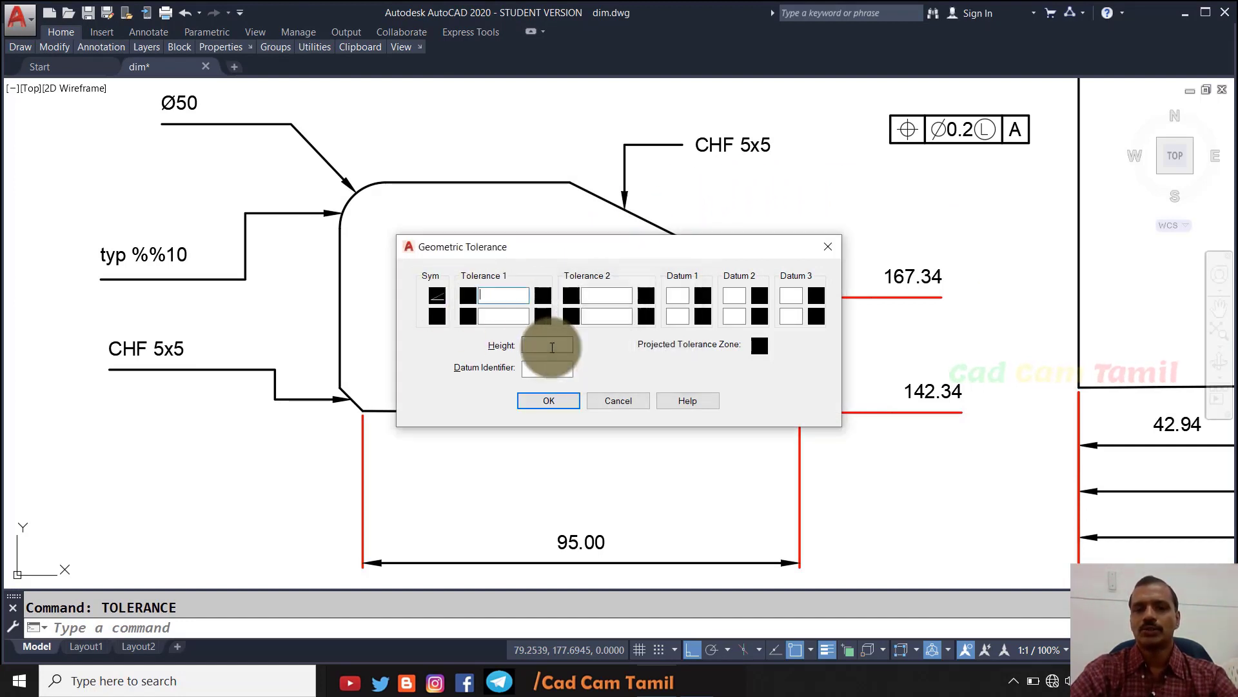
{"action": "left_click", "coordinate": [490, 298]}
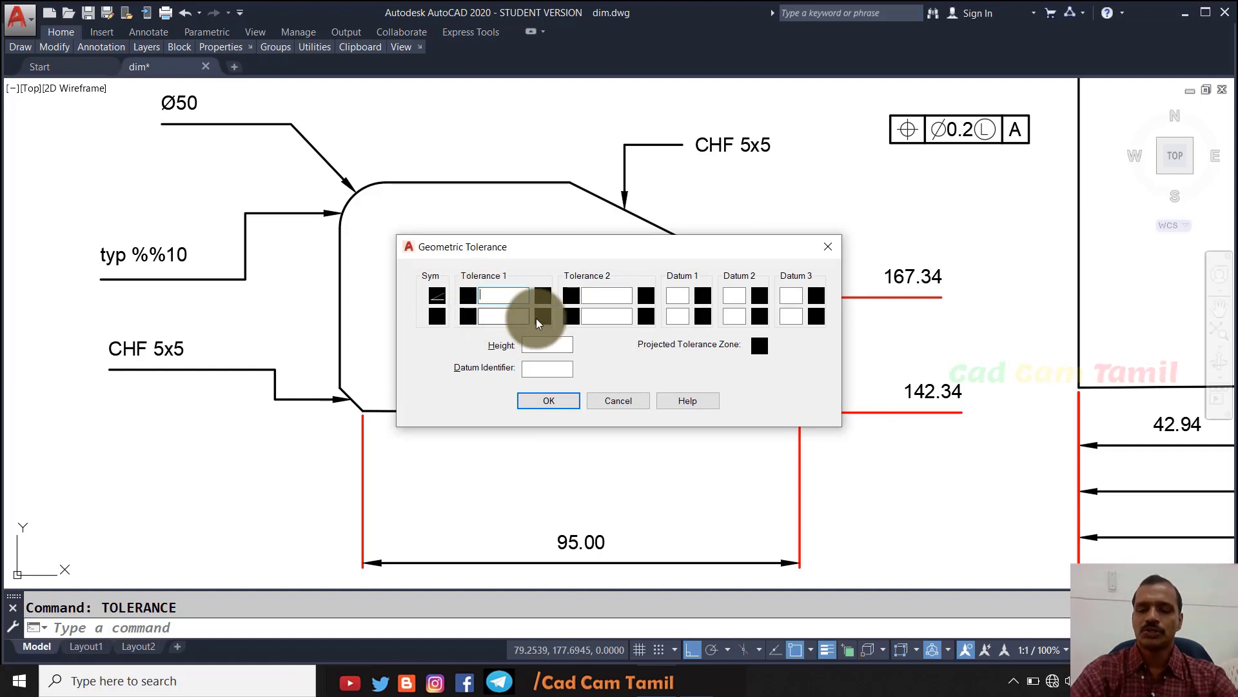
{"action": "type", "text": "0.3"}
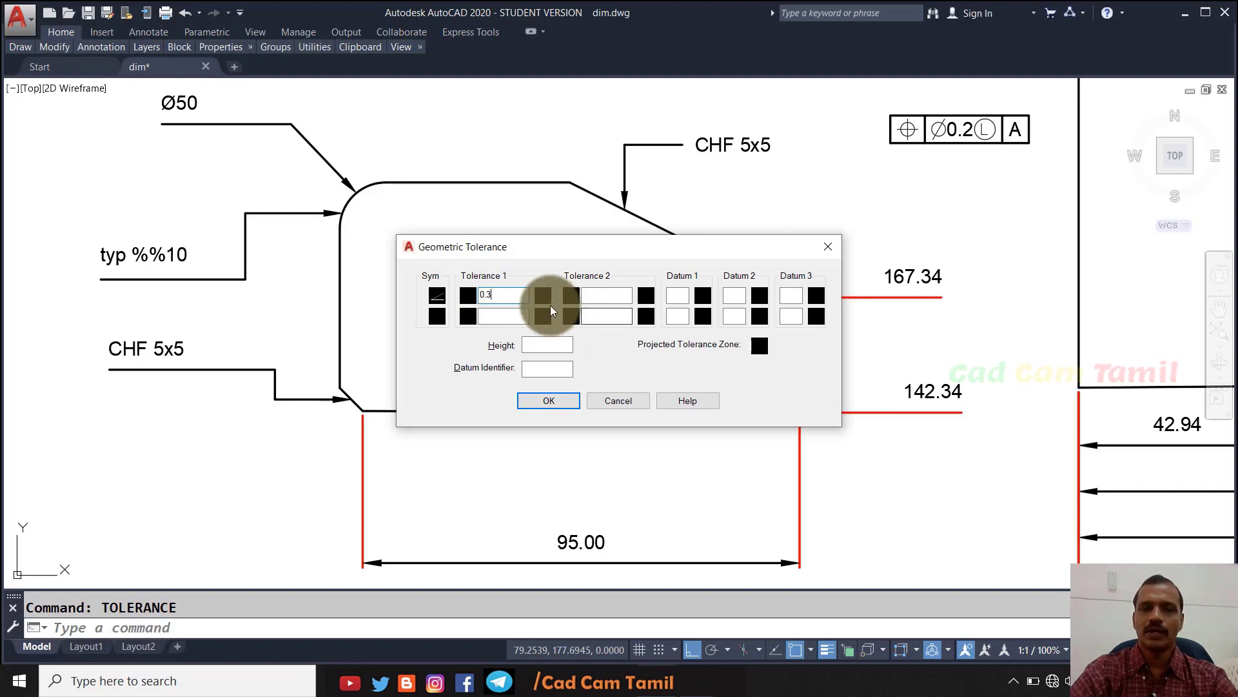
{"action": "left_click", "coordinate": [543, 294]}
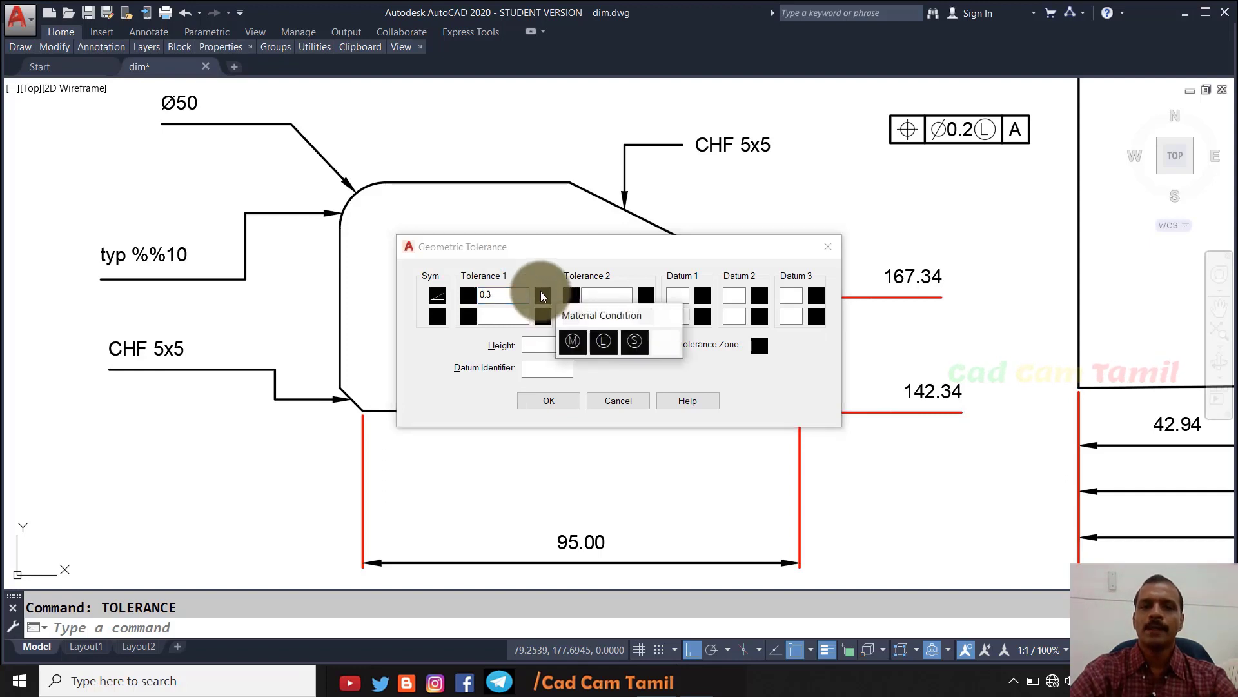
{"action": "left_click", "coordinate": [662, 340]}
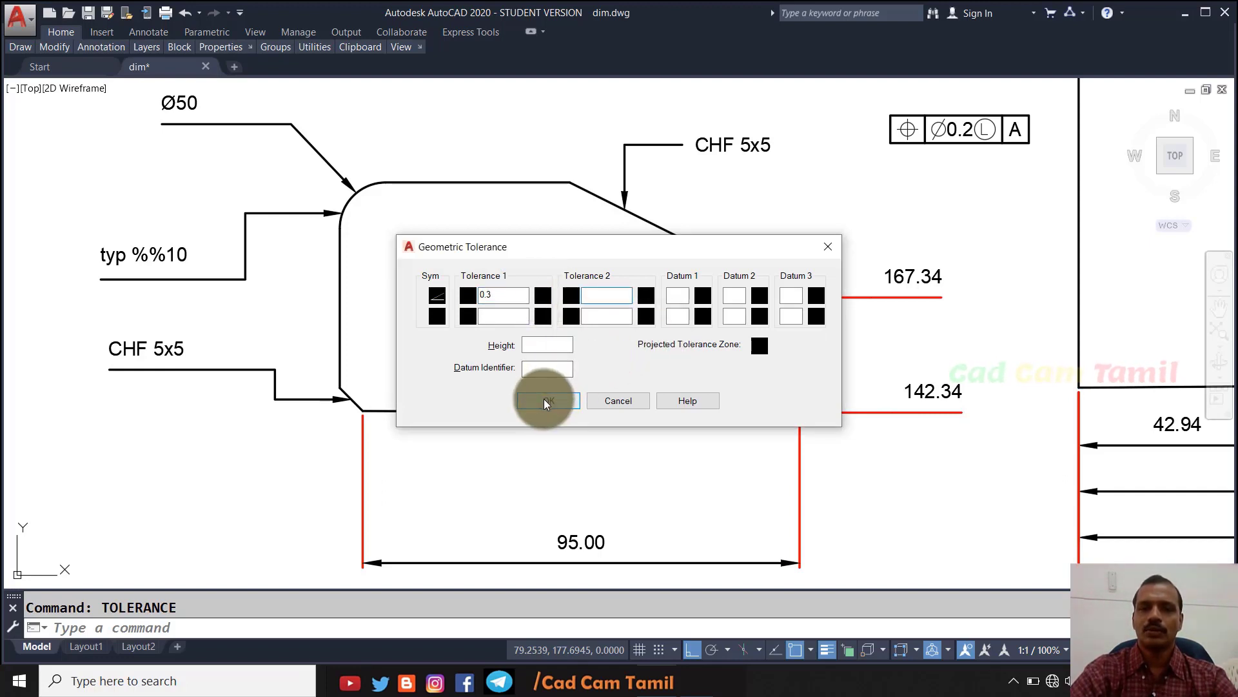
{"action": "left_click", "coordinate": [547, 400]}
{"action": "left_click", "coordinate": [906, 192]}
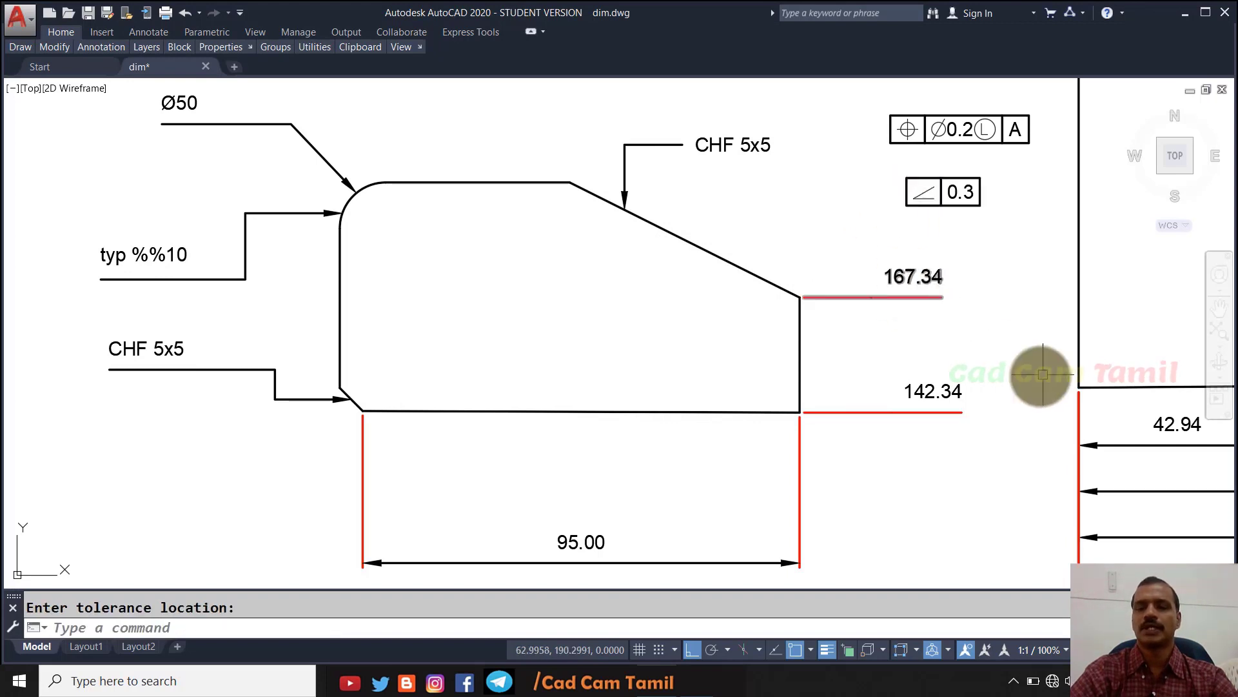
{"action": "type", "text": "ql"}
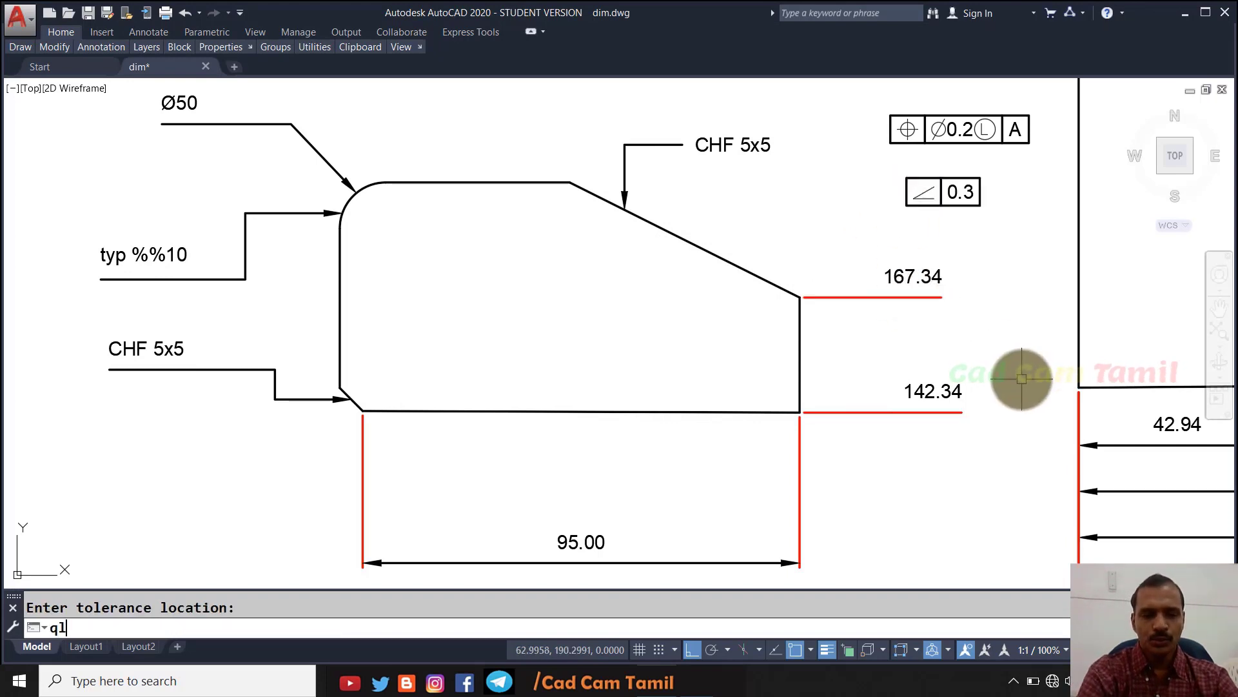
{"action": "type", "text": "eader"}
{"action": "key", "text": "Return"}
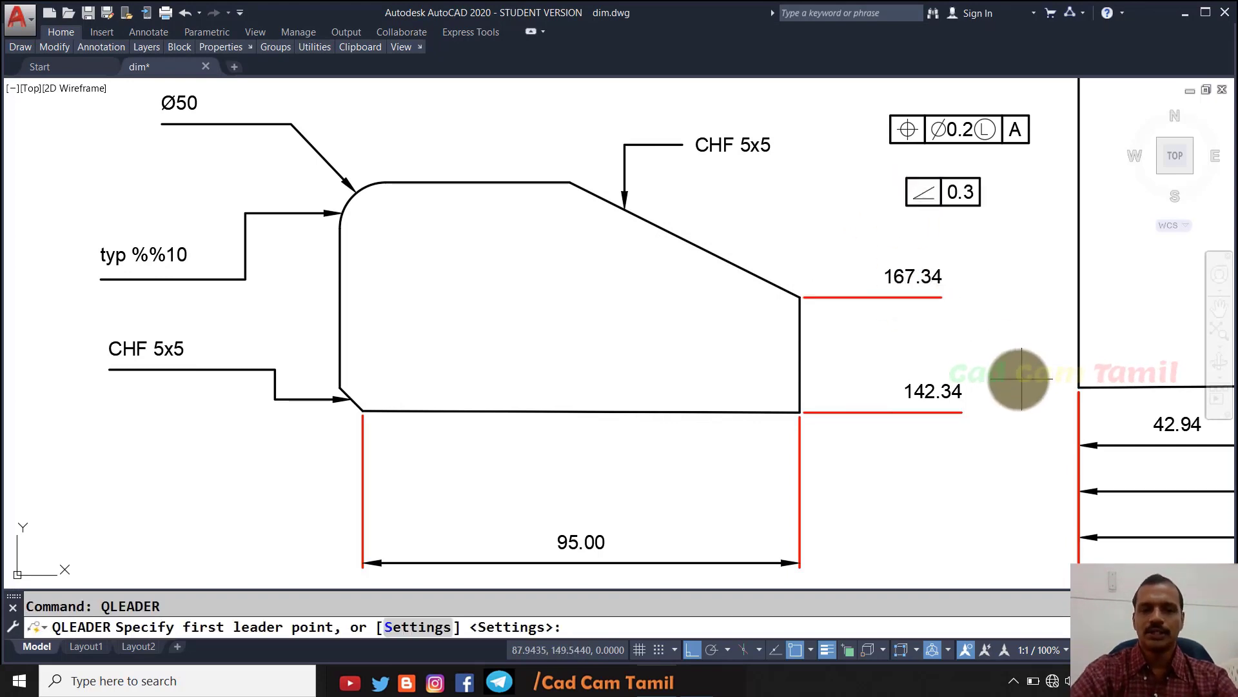
Step: Set the quick leader annotation type to Tolerance
{"action": "key", "text": "Return"}
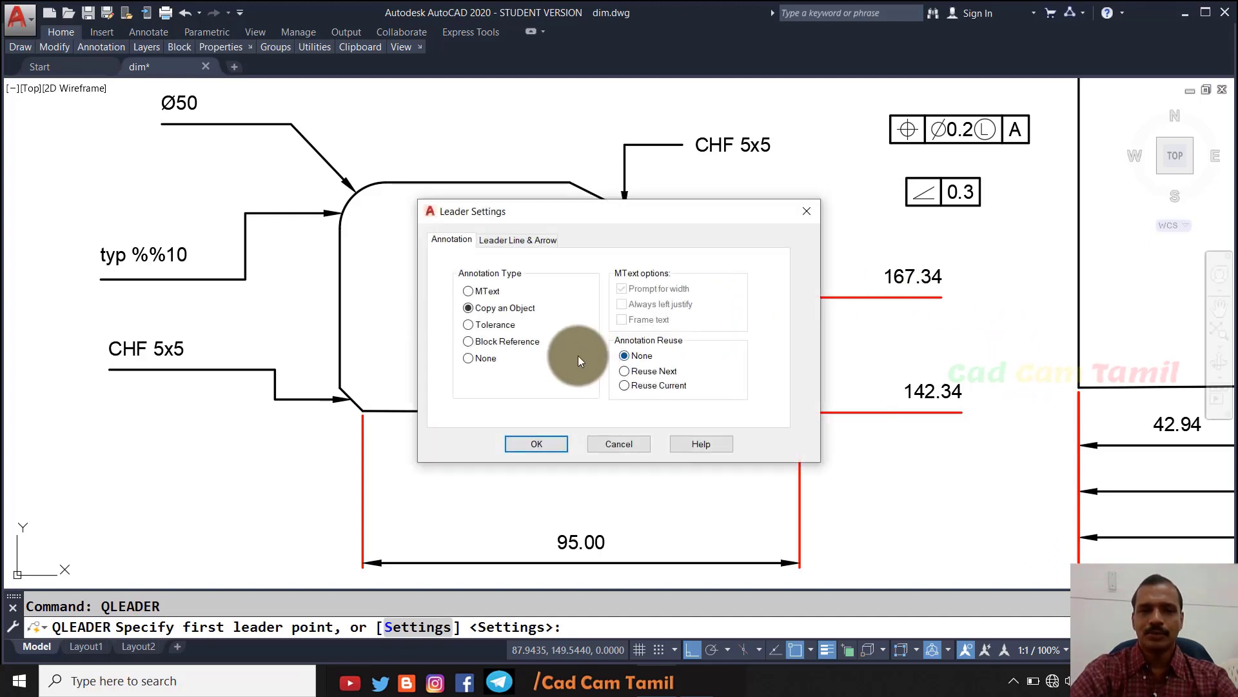
{"action": "left_click", "coordinate": [480, 328]}
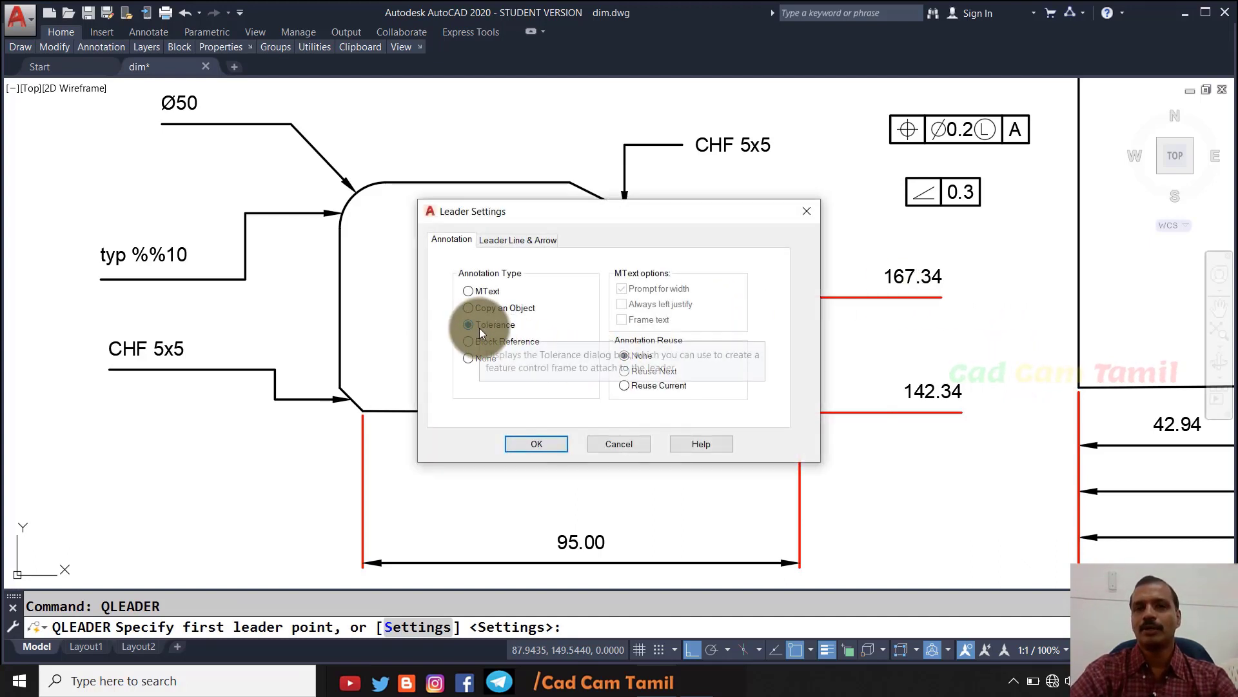
{"action": "mouse_move", "coordinate": [485, 340]}
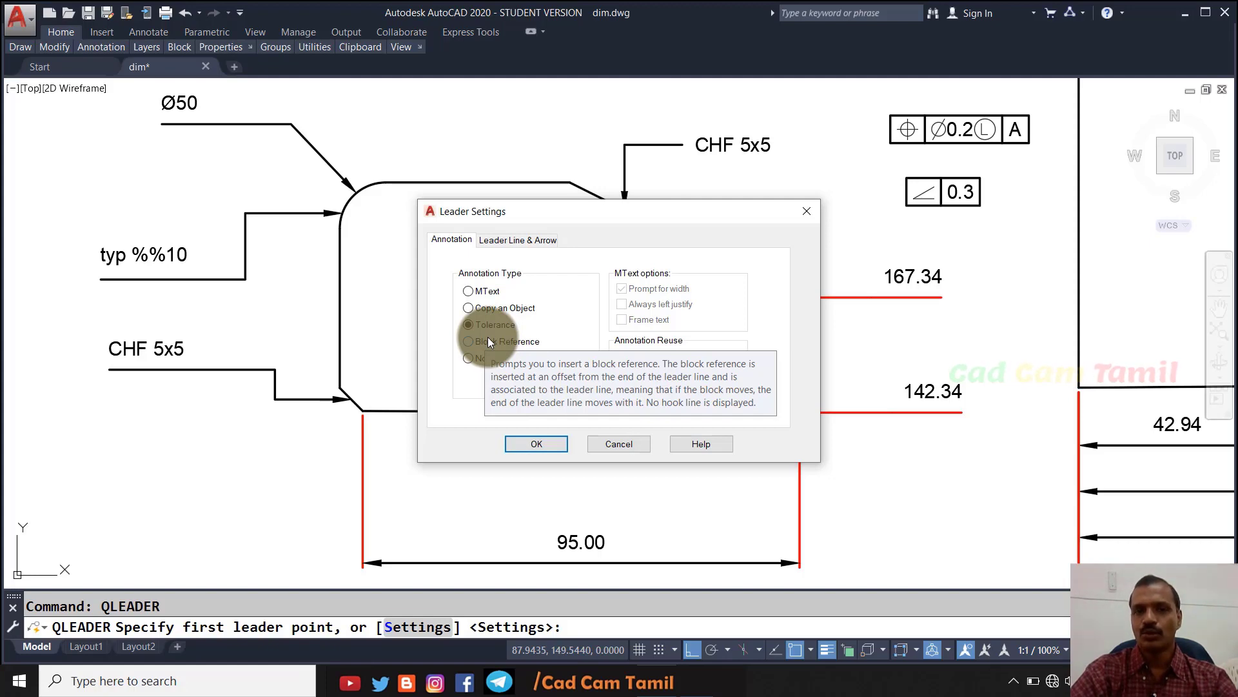
{"action": "left_click", "coordinate": [535, 444]}
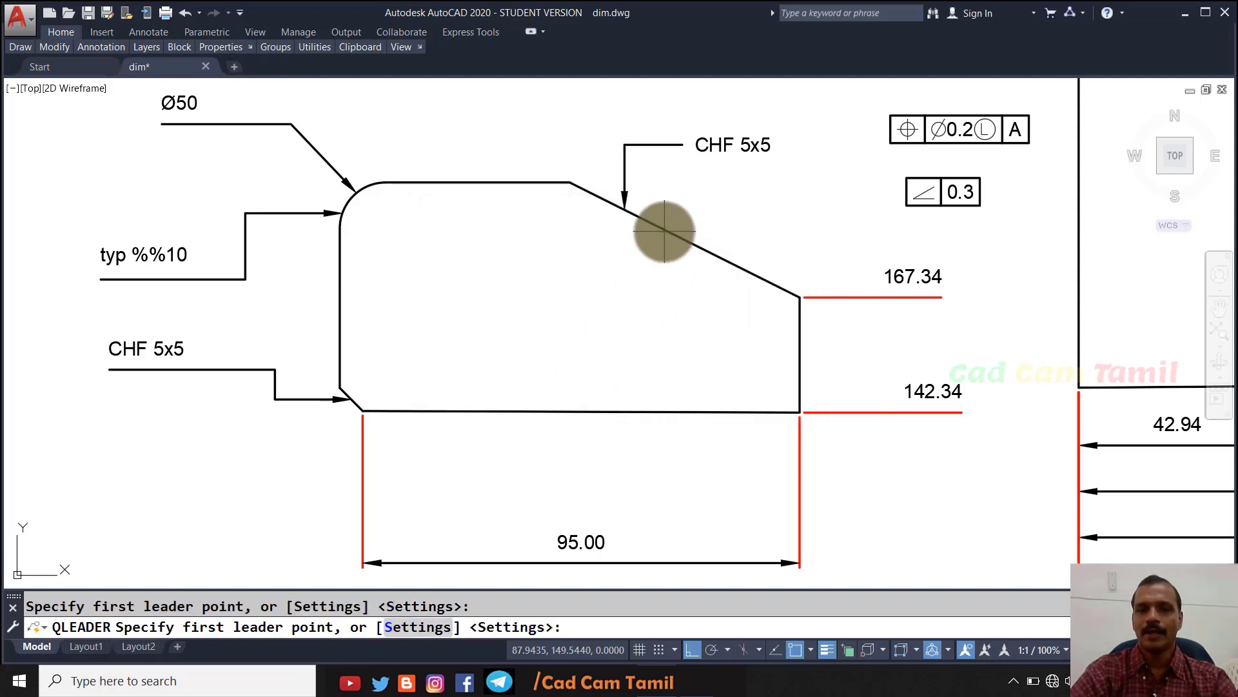
Step: Draw a leader from the sloped chamfer edge up and to the right
{"action": "left_click", "coordinate": [665, 230]}
{"action": "left_click", "coordinate": [665, 185]}
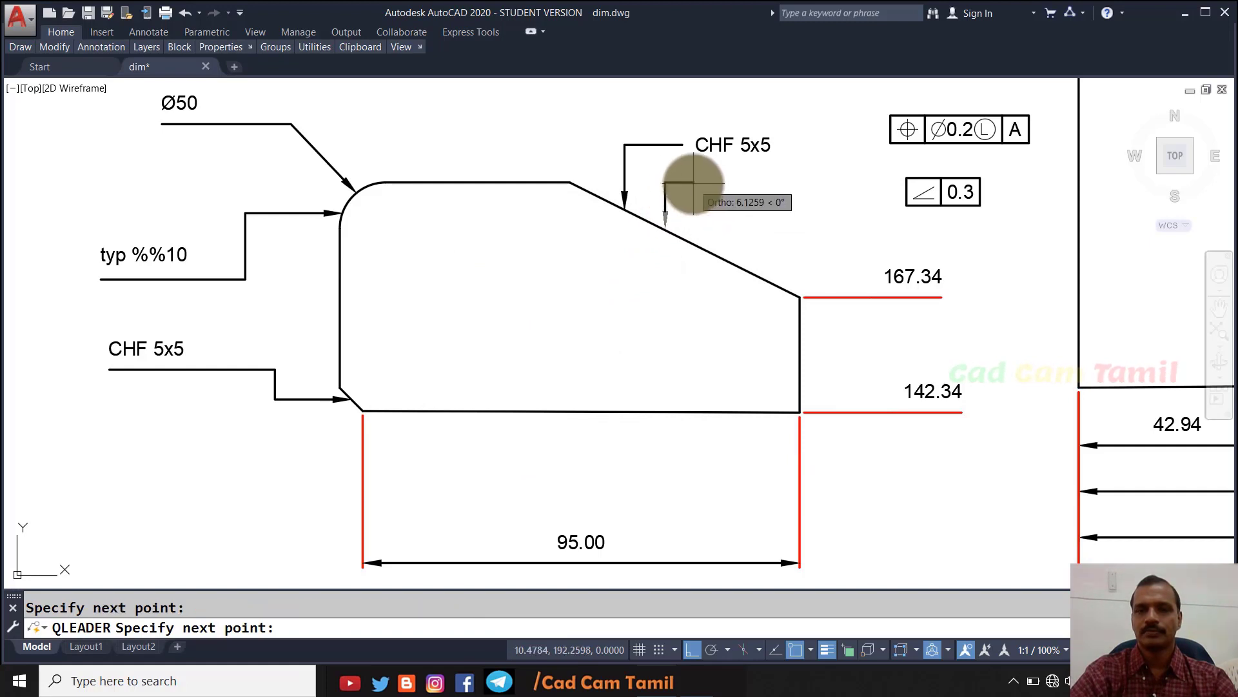
{"action": "left_click", "coordinate": [694, 183]}
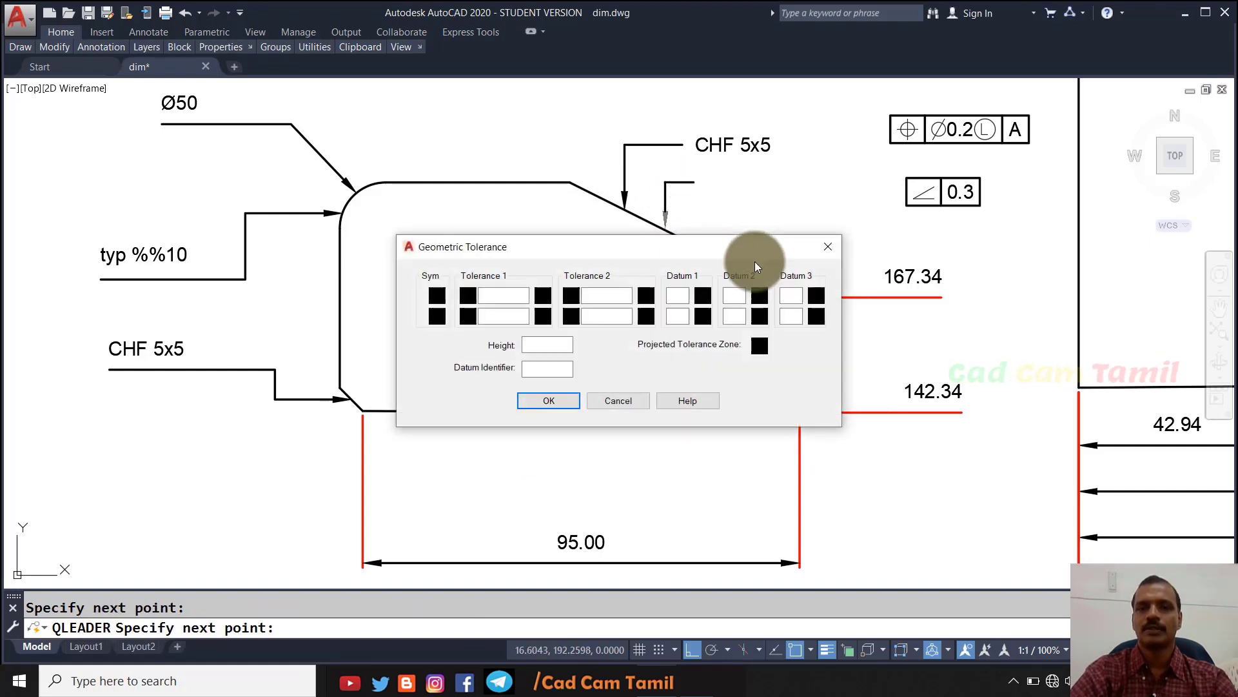
Step: Attach an angularity 0.3 tolerance frame to the chamfer leader
{"action": "left_click", "coordinate": [437, 297]}
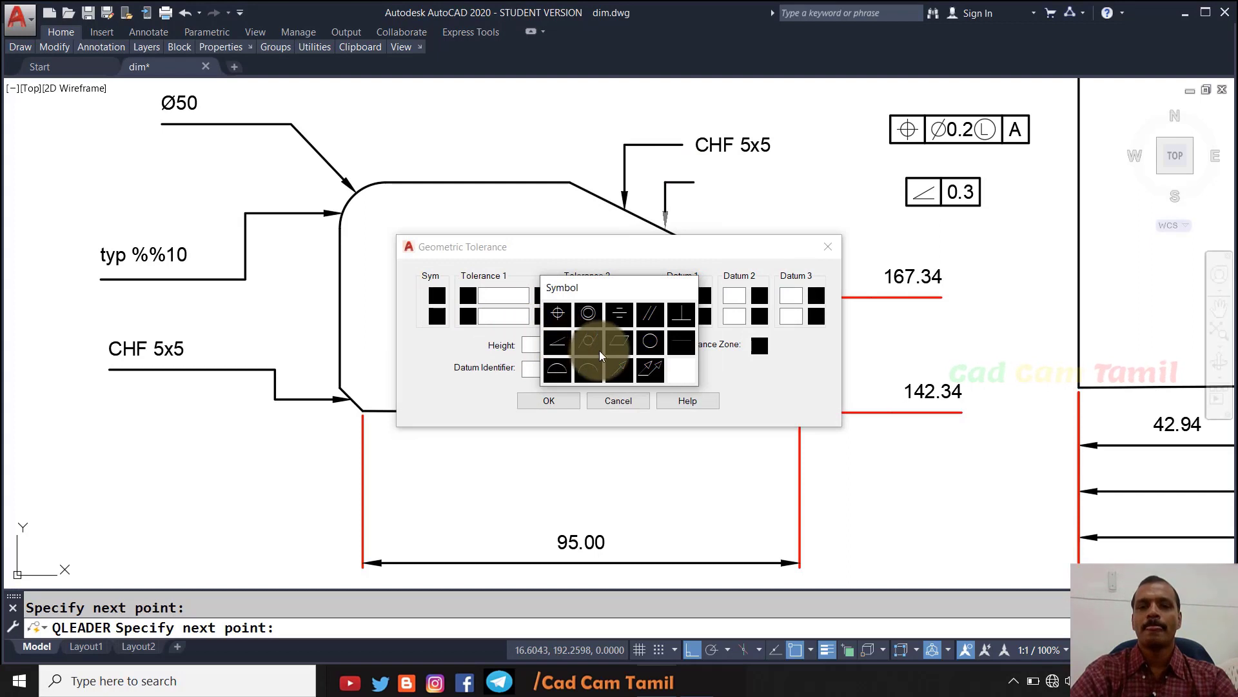
{"action": "left_click", "coordinate": [557, 341]}
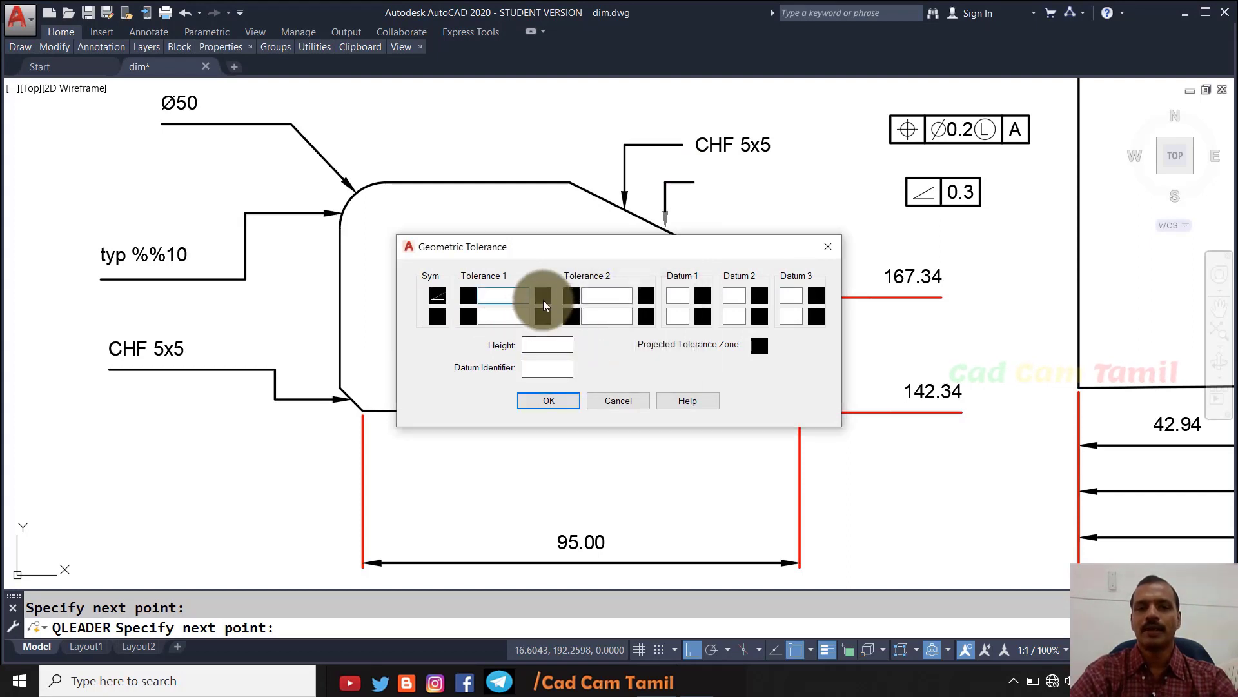
{"action": "left_click", "coordinate": [504, 297]}
{"action": "type", "text": "0.3"}
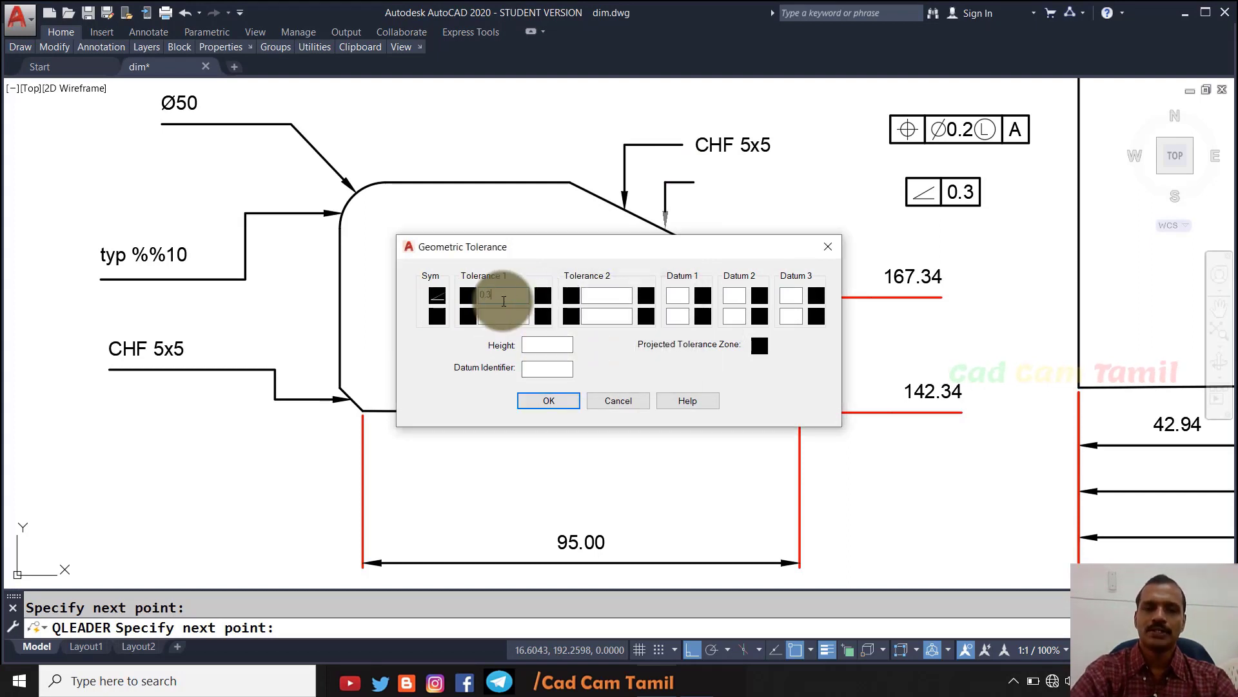
{"action": "left_click", "coordinate": [526, 397]}
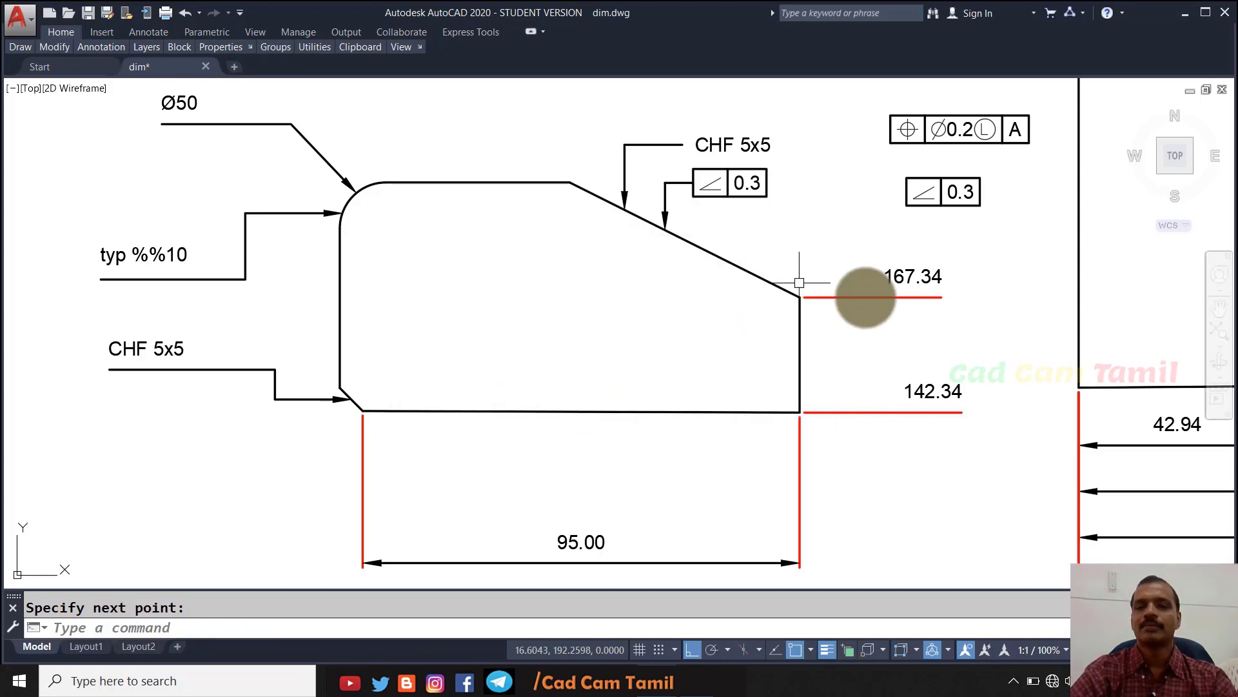
{"action": "left_click", "coordinate": [1001, 410]}
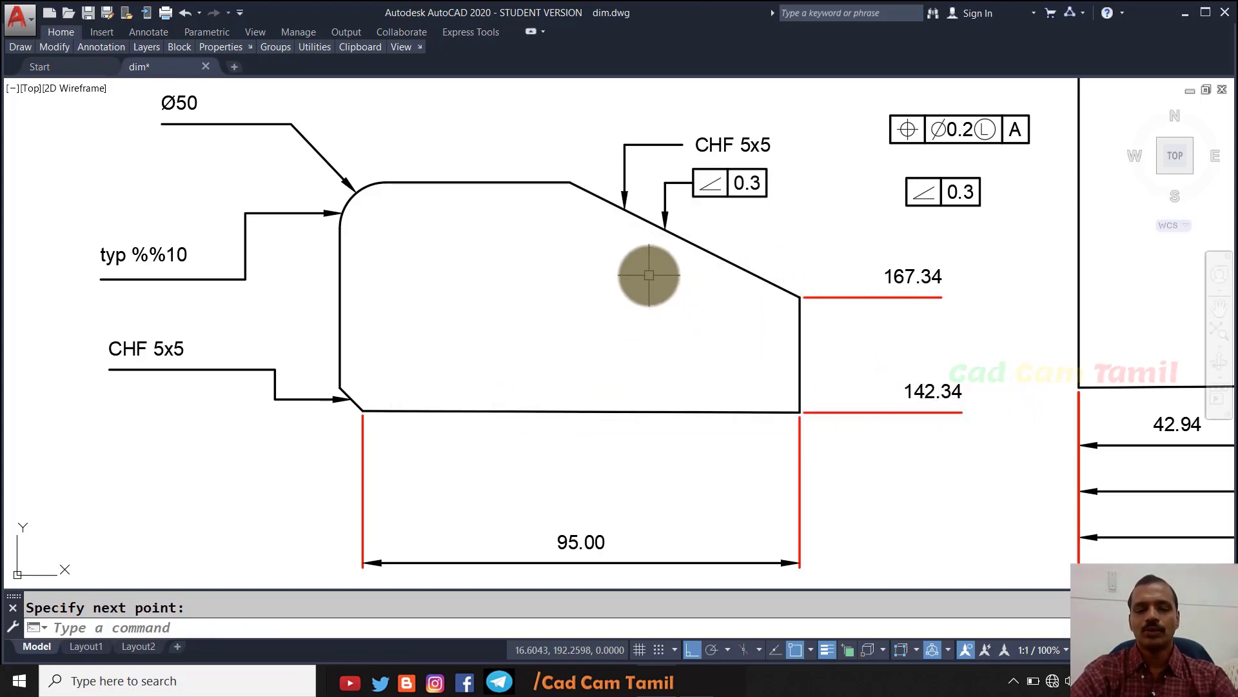
{"action": "key", "text": "Return"}
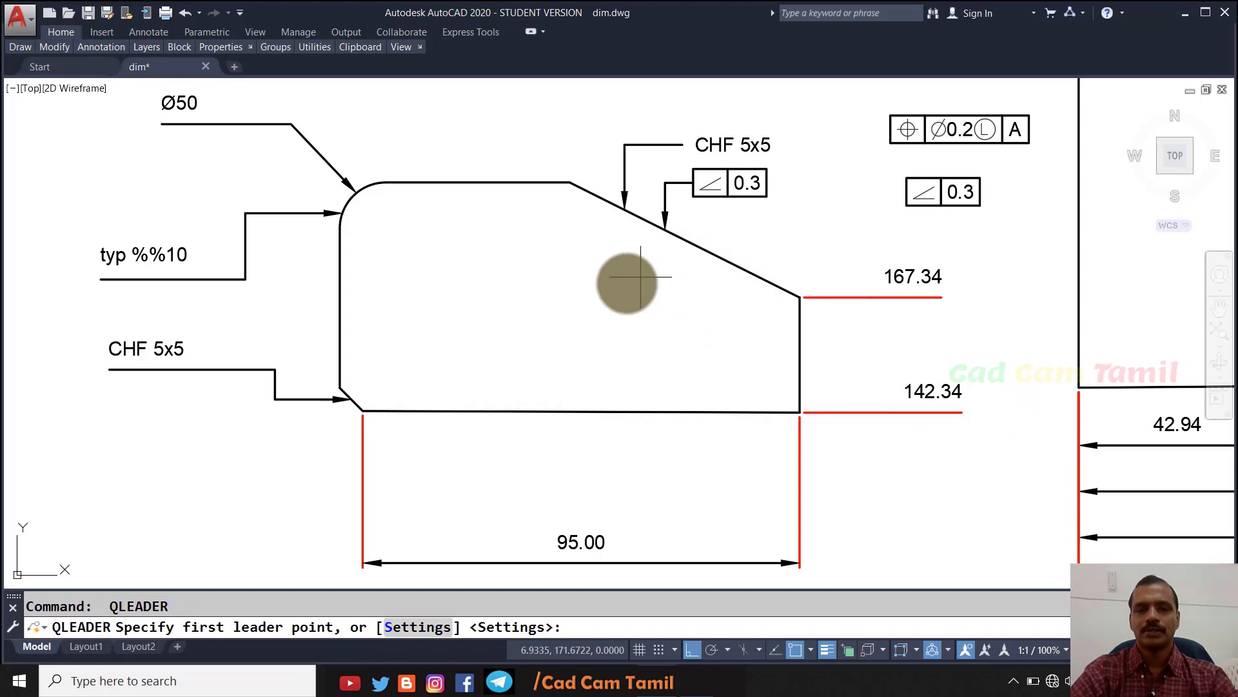
Step: Compare the annotation types, leader line and attachment options, then settle on MText annotation
{"action": "left_click", "coordinate": [406, 626]}
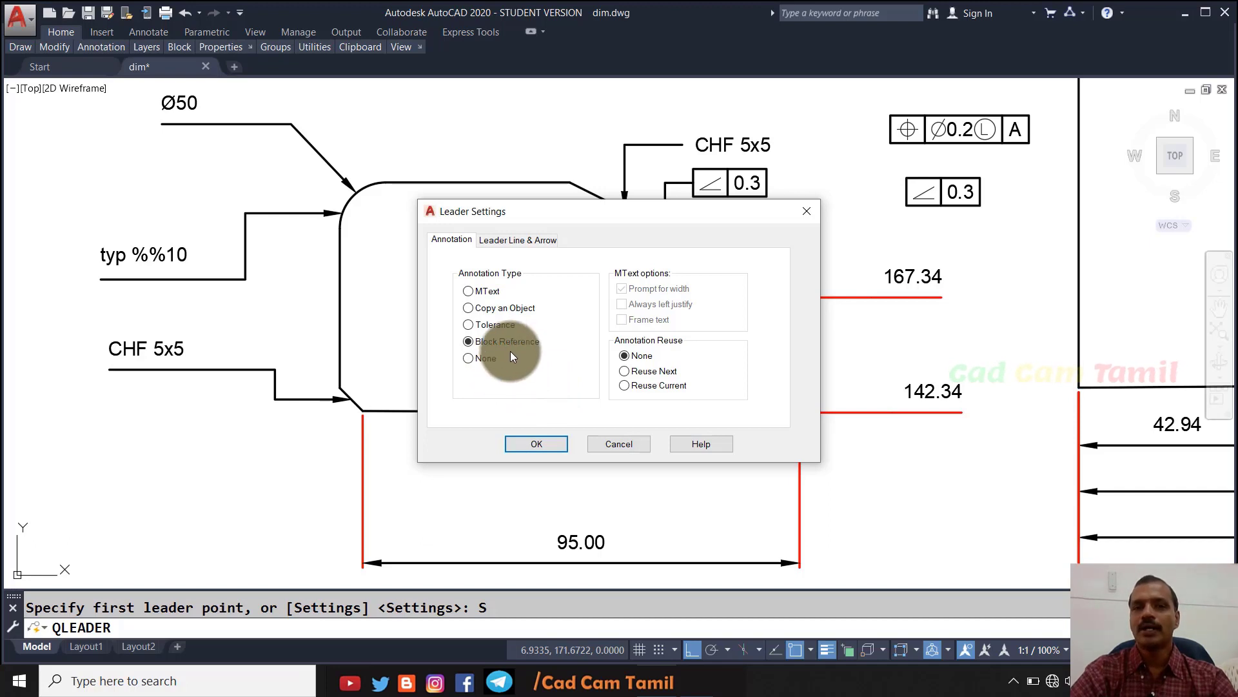
{"action": "left_click", "coordinate": [456, 356]}
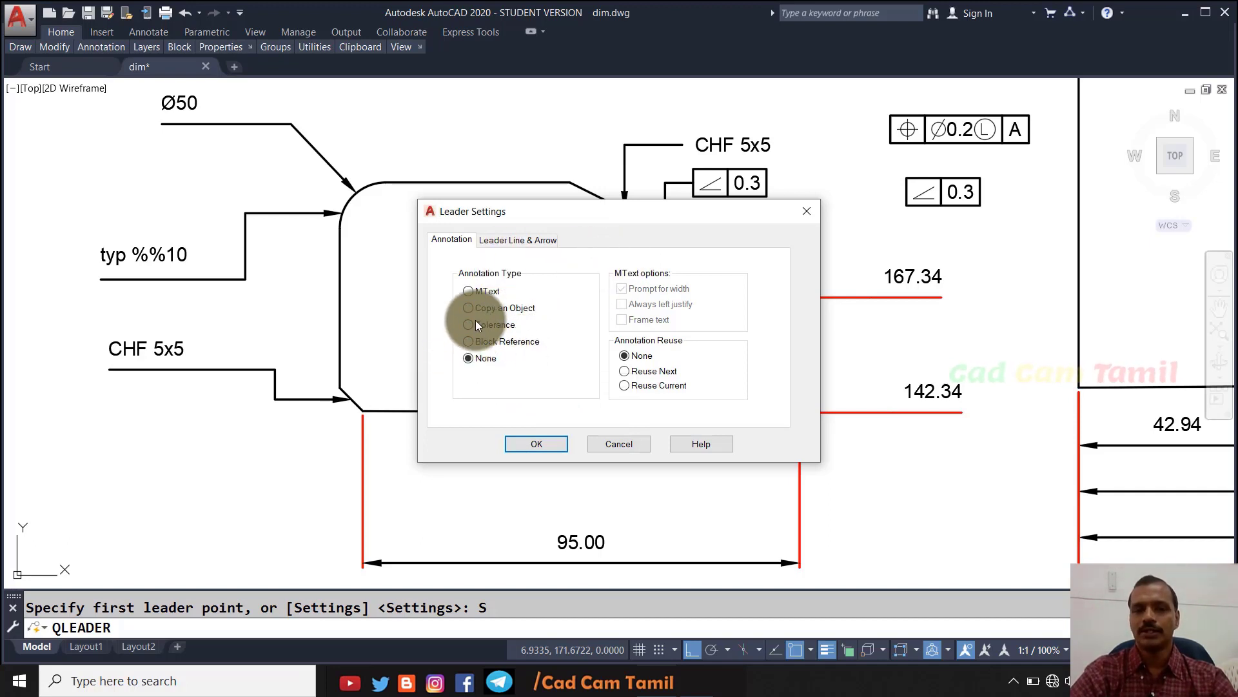
{"action": "left_click", "coordinate": [469, 292]}
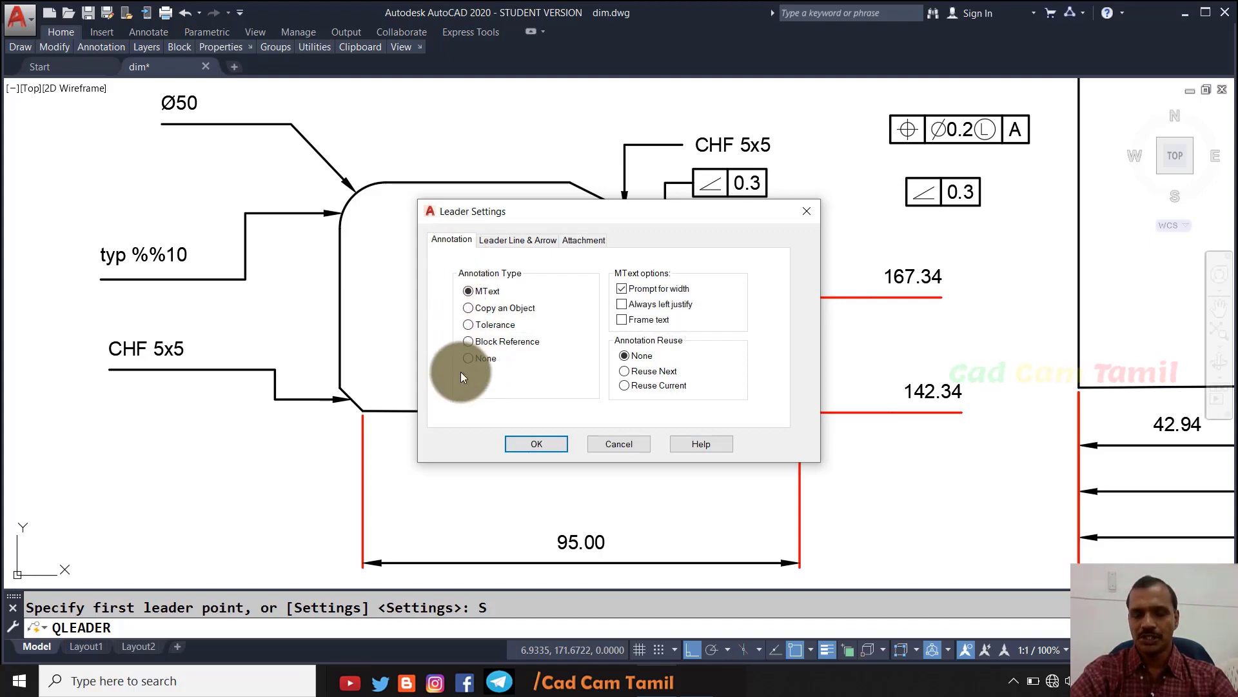
{"action": "left_click", "coordinate": [516, 242]}
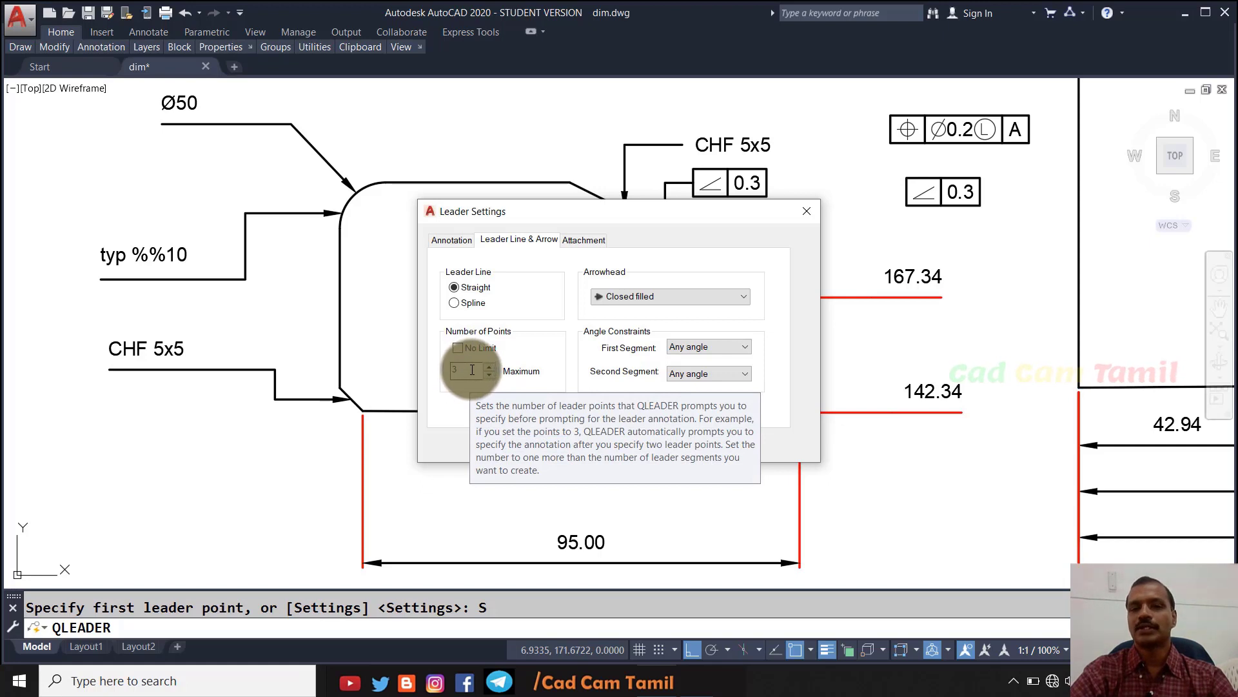
{"action": "left_click", "coordinate": [575, 242]}
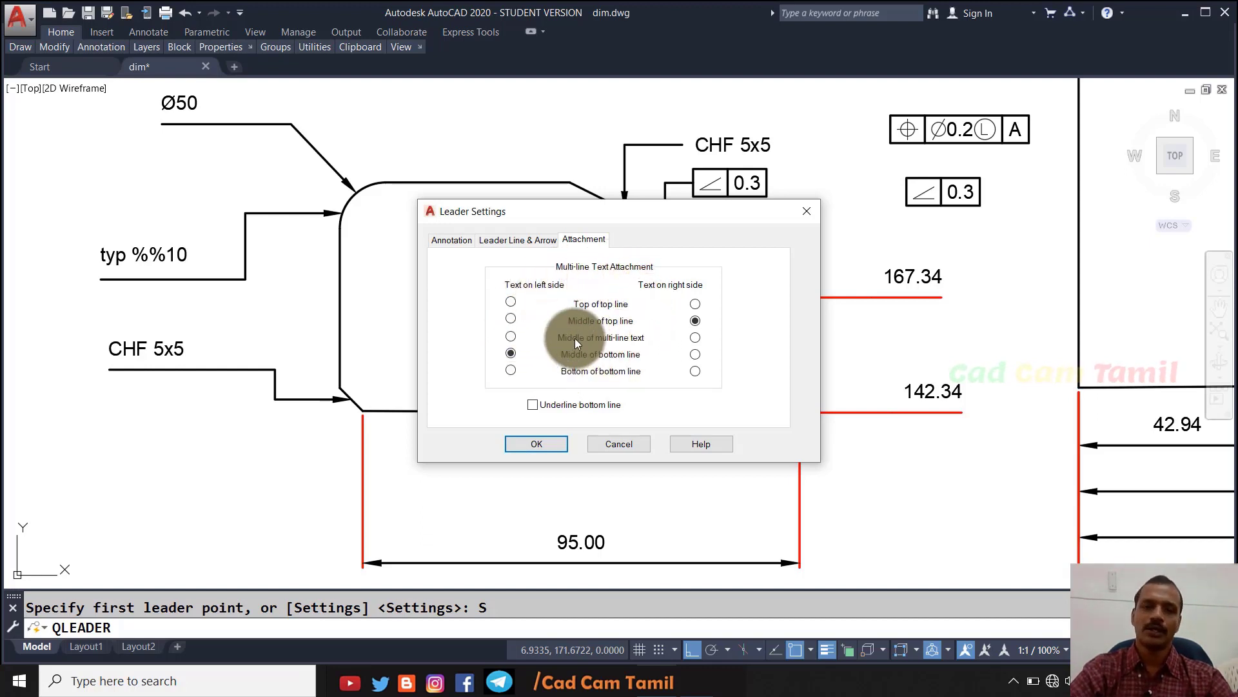
{"action": "left_click", "coordinate": [453, 240]}
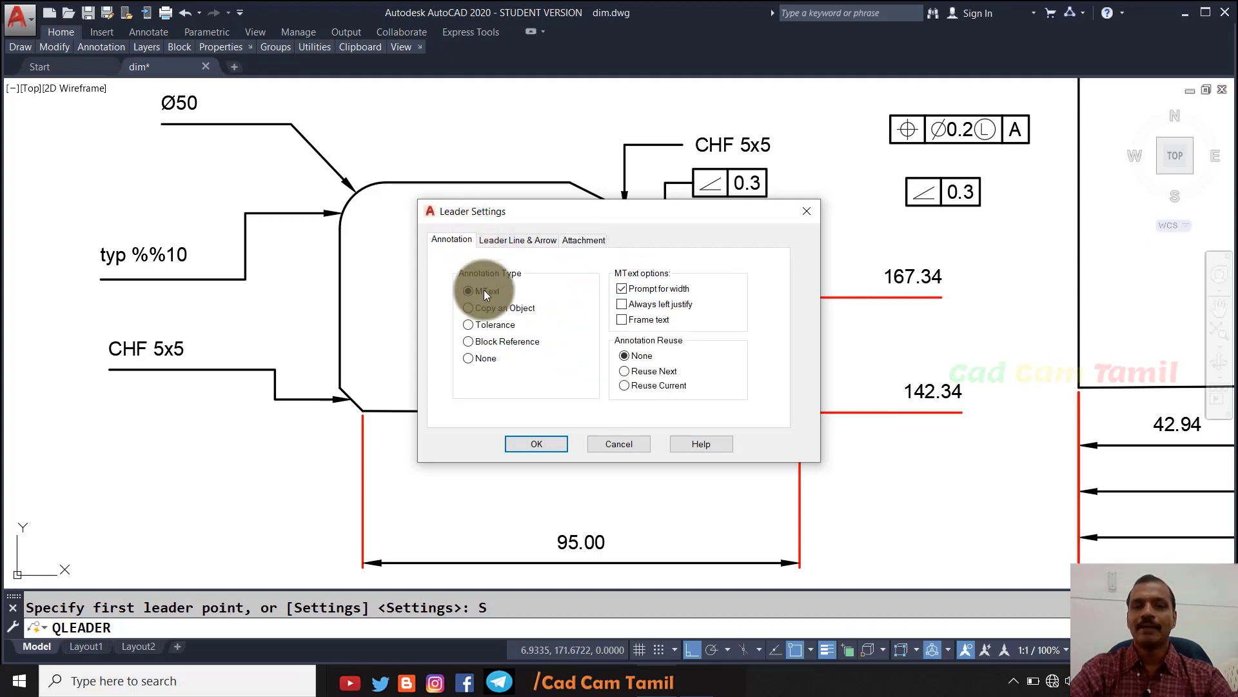
{"action": "left_click", "coordinate": [577, 240]}
{"action": "left_click", "coordinate": [468, 243]}
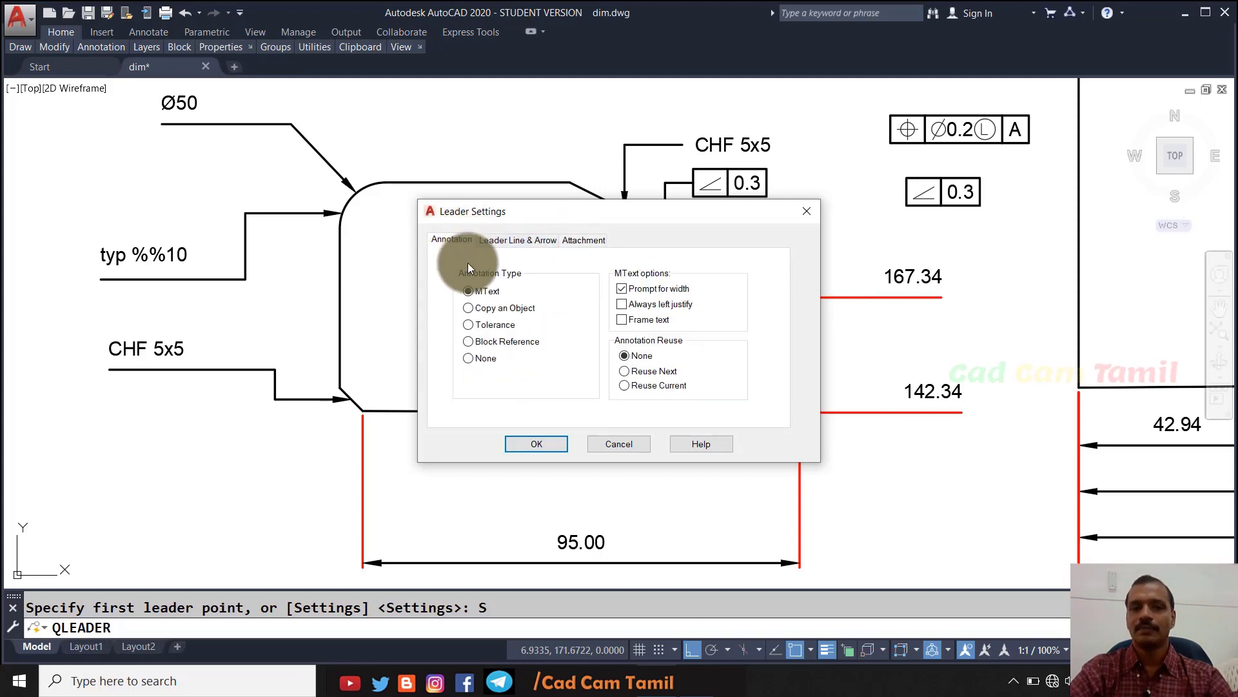
{"action": "left_click", "coordinate": [469, 308]}
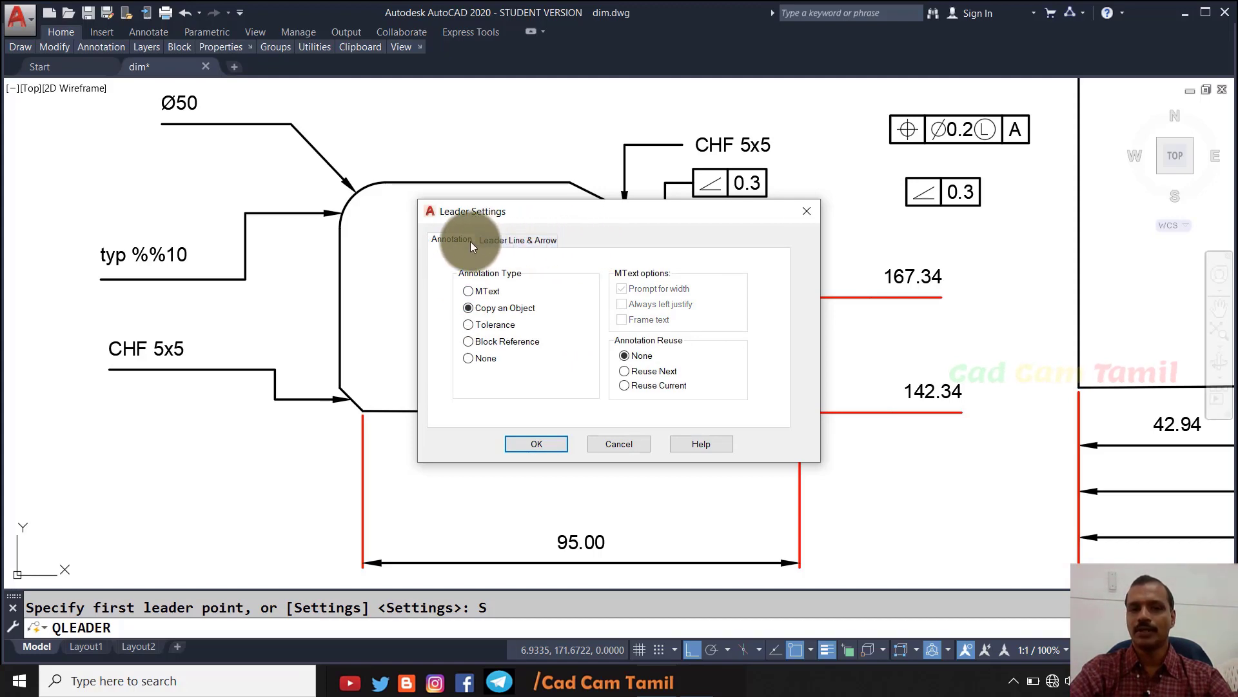
{"action": "left_click", "coordinate": [469, 292]}
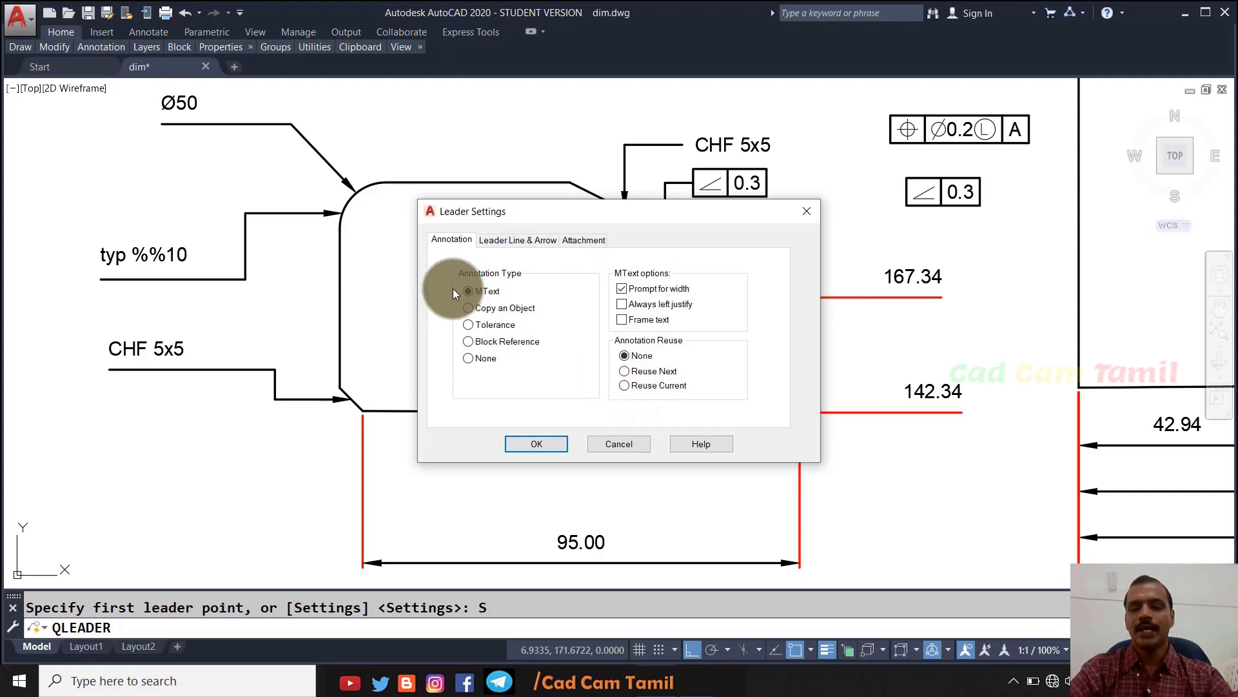
{"action": "left_click", "coordinate": [544, 445]}
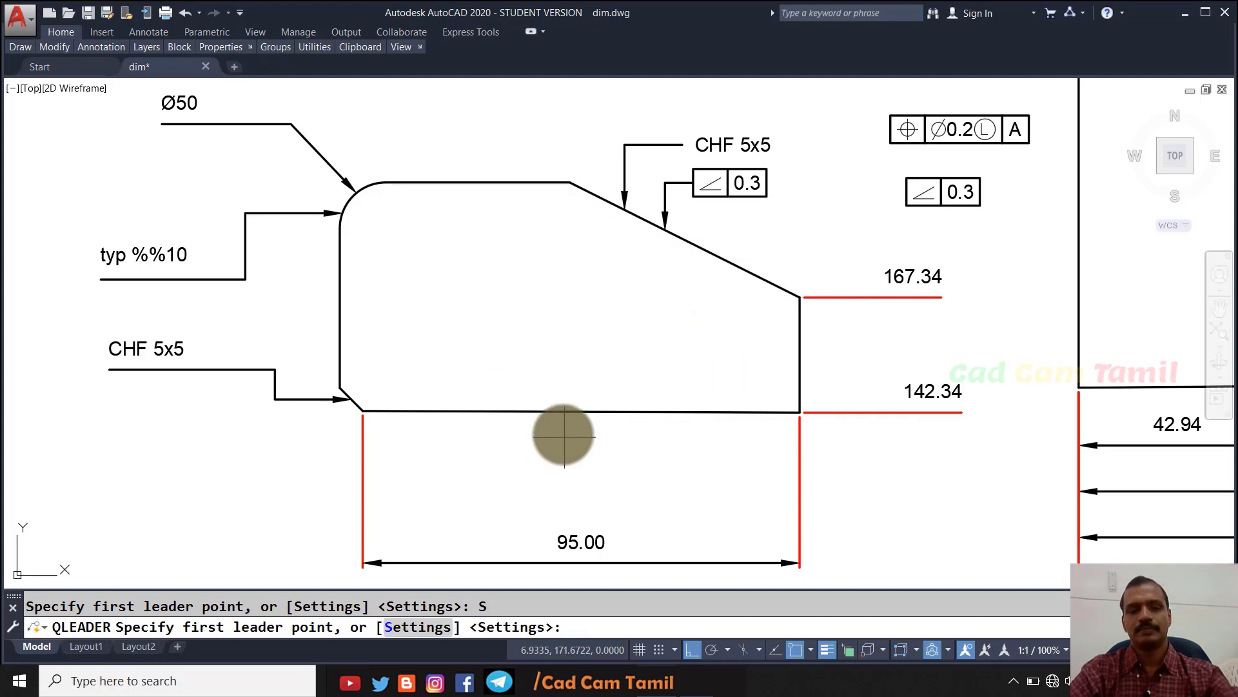
Step: Cancel the pending quick leader without drawing it
{"action": "key", "text": "Escape"}
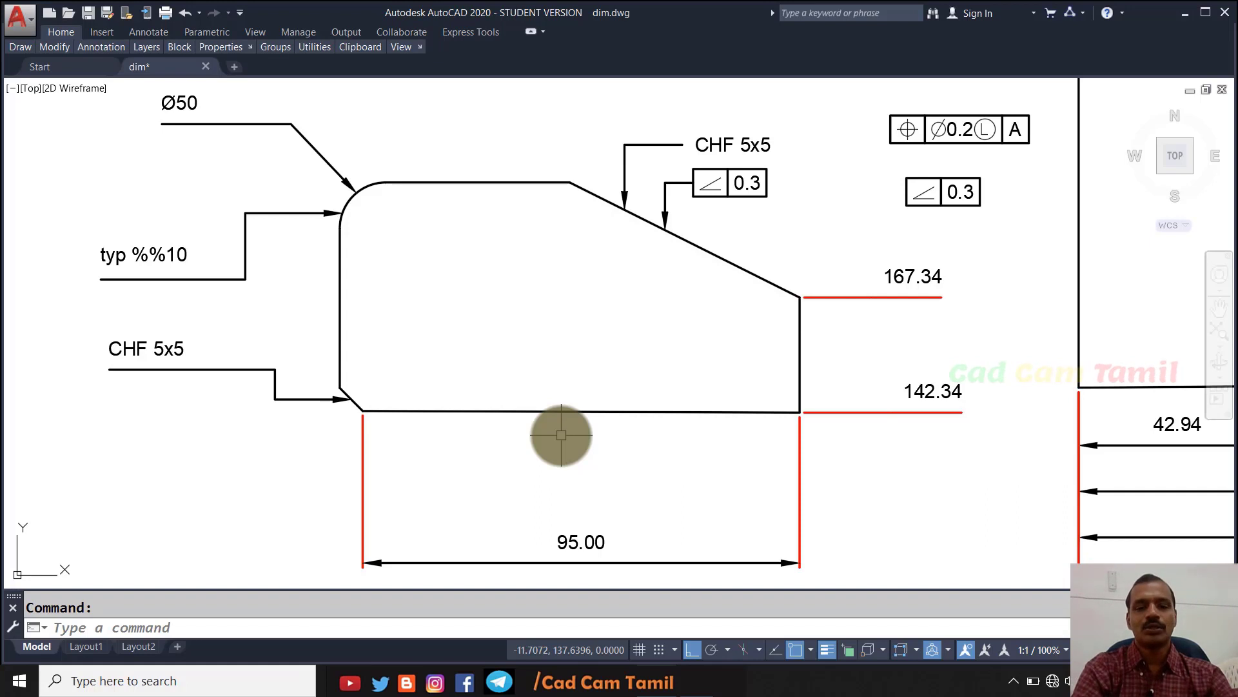
{"action": "type", "text": "ddim"}
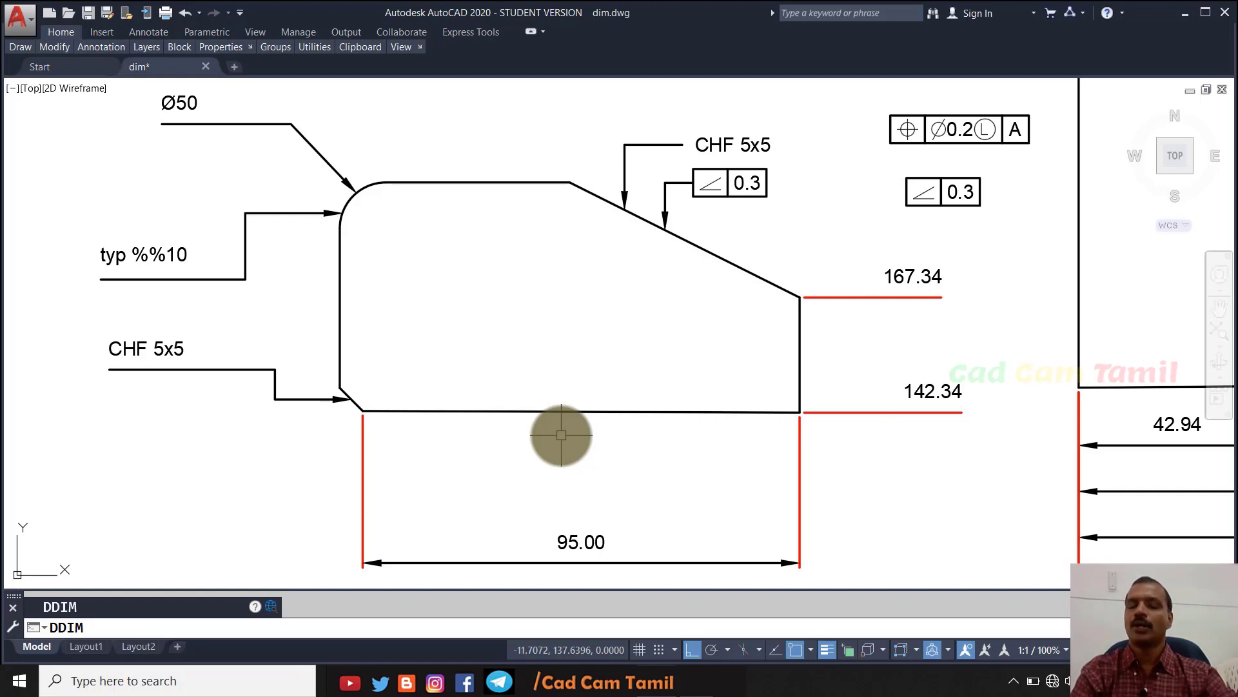
Step: Start a new dimension style named 'pop' based on Standard using DDIM
{"action": "key", "text": "Return"}
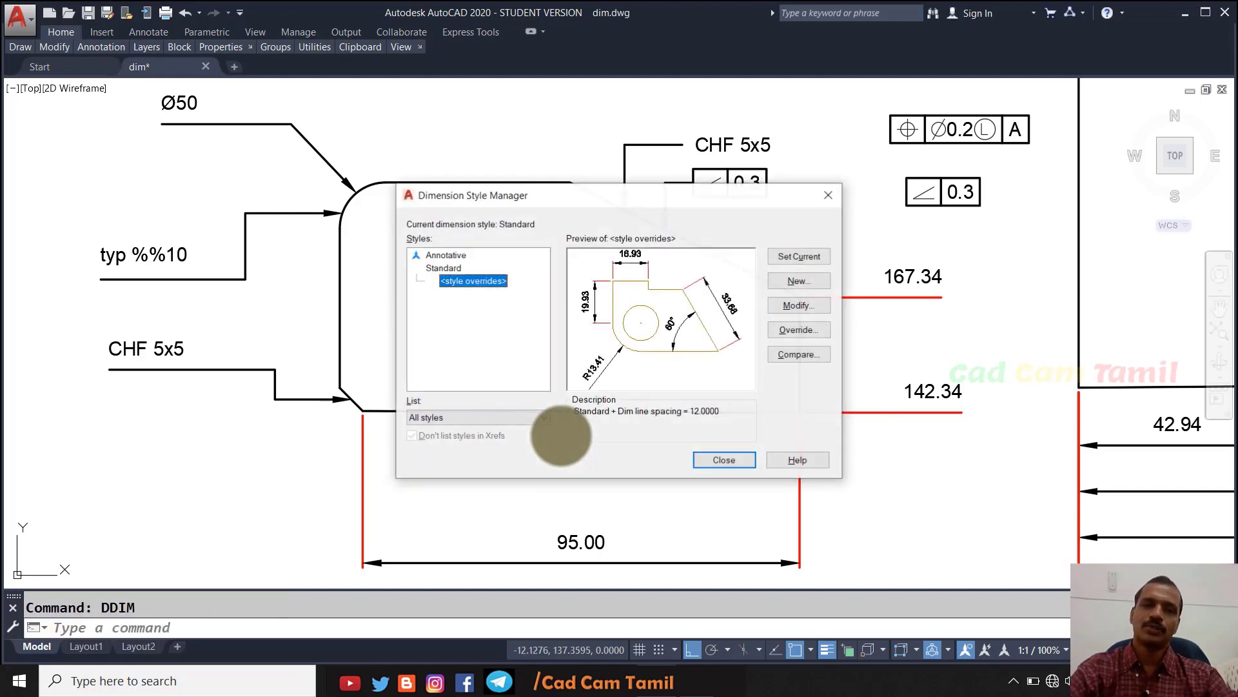
{"action": "left_click", "coordinate": [714, 476]}
{"action": "key", "text": "Return"}
{"action": "left_click", "coordinate": [460, 337]}
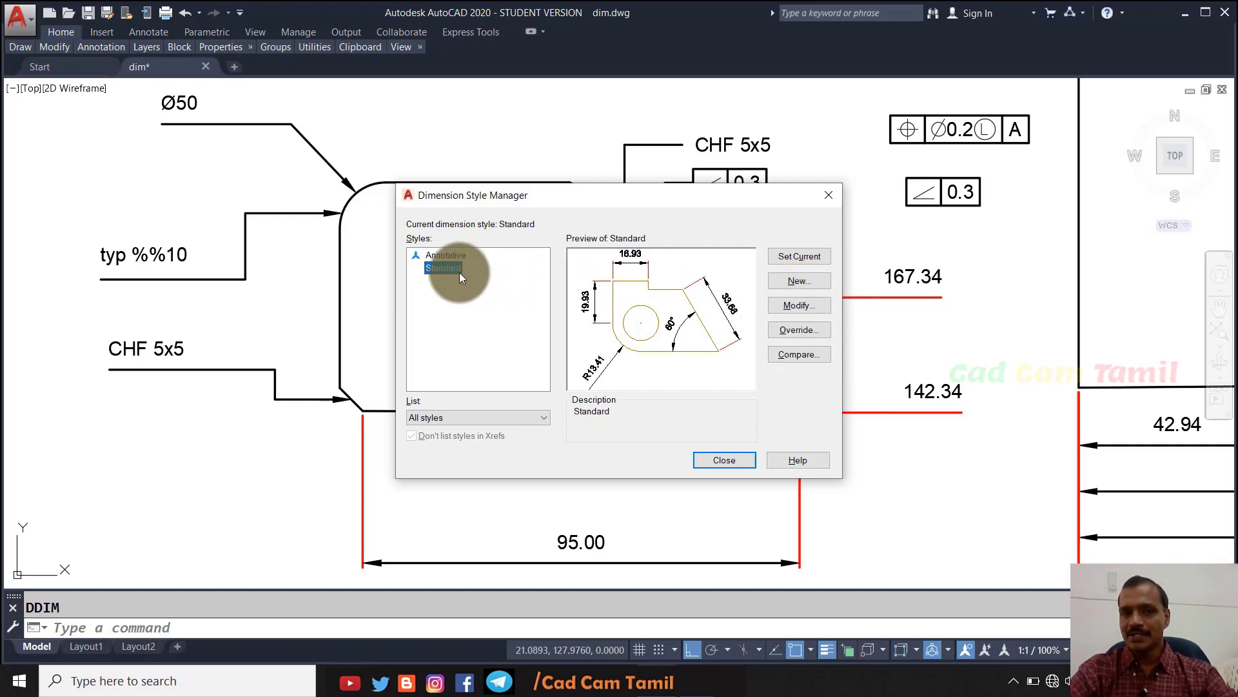
{"action": "left_click", "coordinate": [795, 282]}
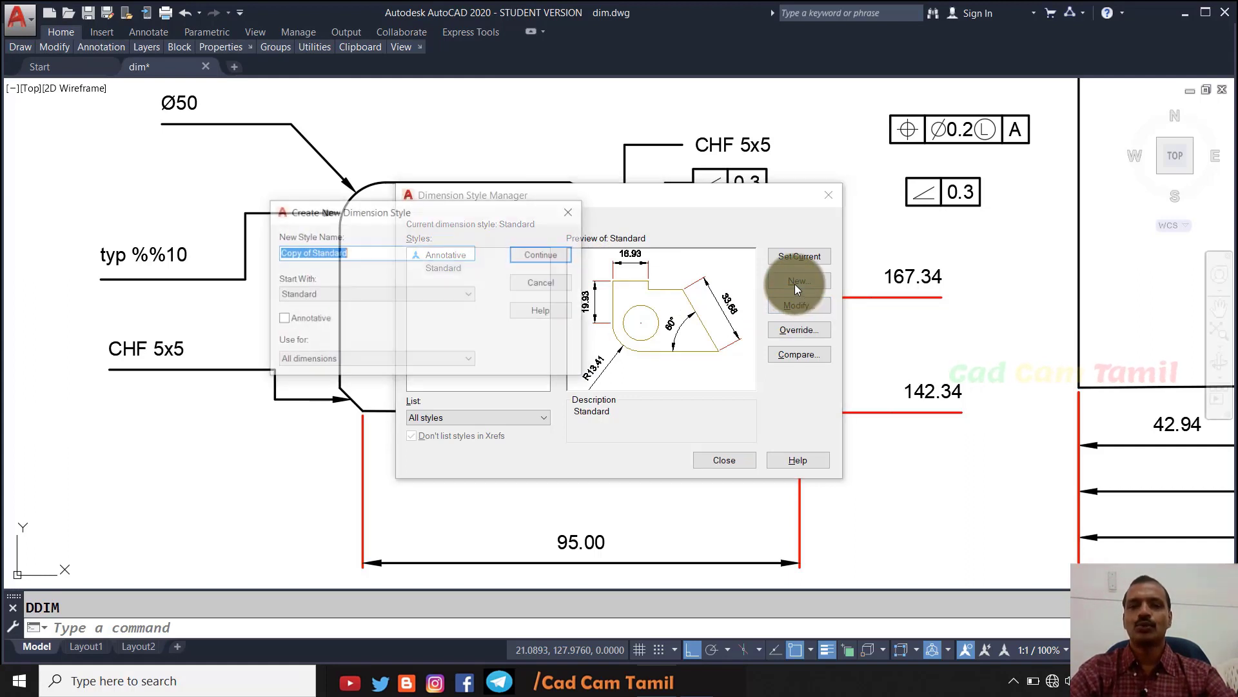
{"action": "type", "text": "pop"}
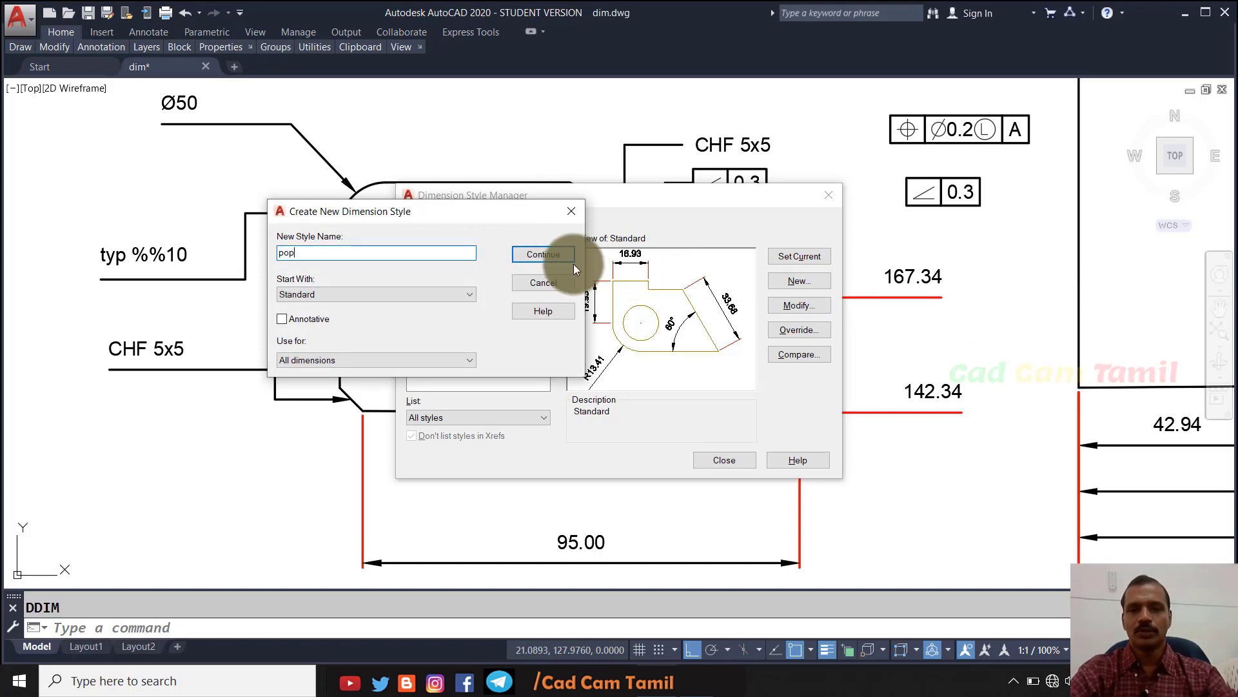
Step: Continue to the pop style settings and browse every tab from Lines to Tolerances
{"action": "left_click", "coordinate": [559, 257]}
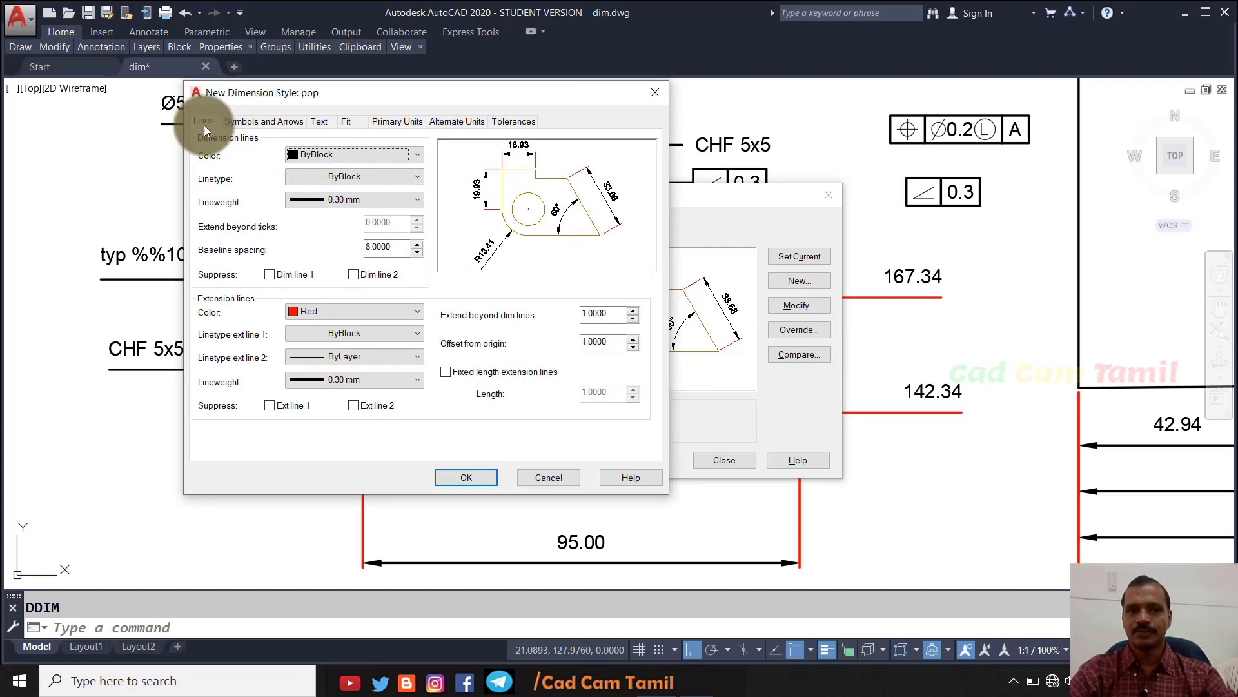
{"action": "left_click", "coordinate": [254, 122]}
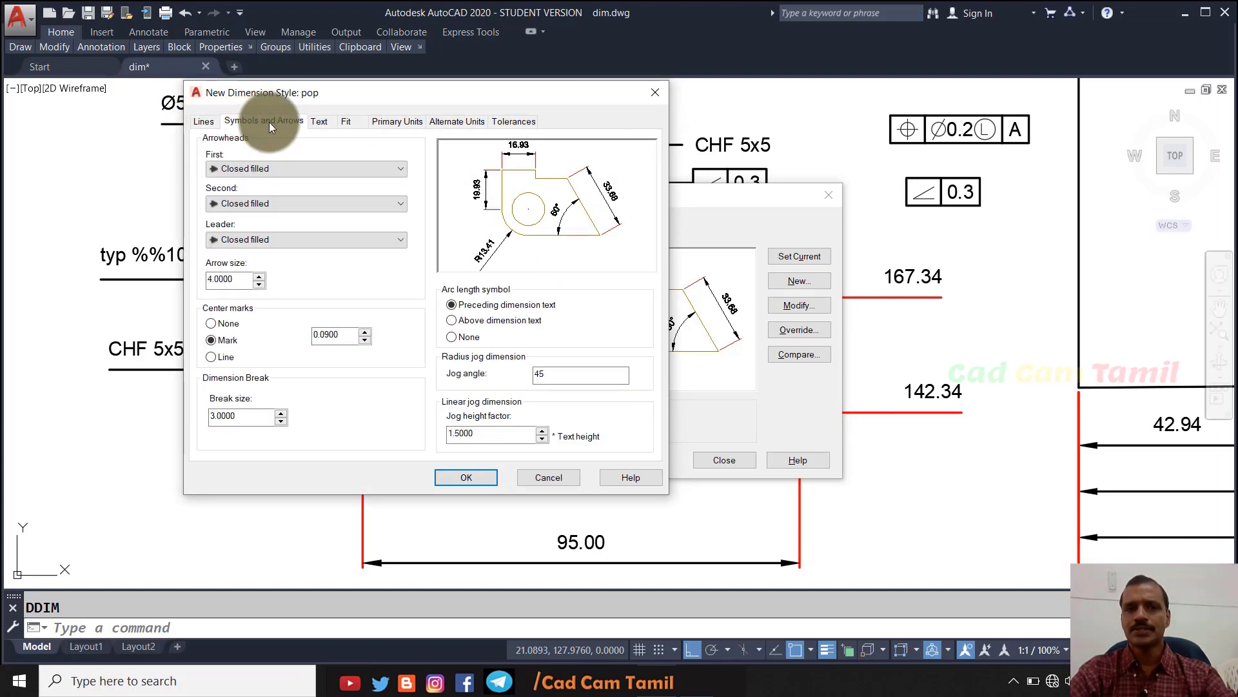
{"action": "left_click", "coordinate": [320, 122]}
{"action": "left_click", "coordinate": [348, 123]}
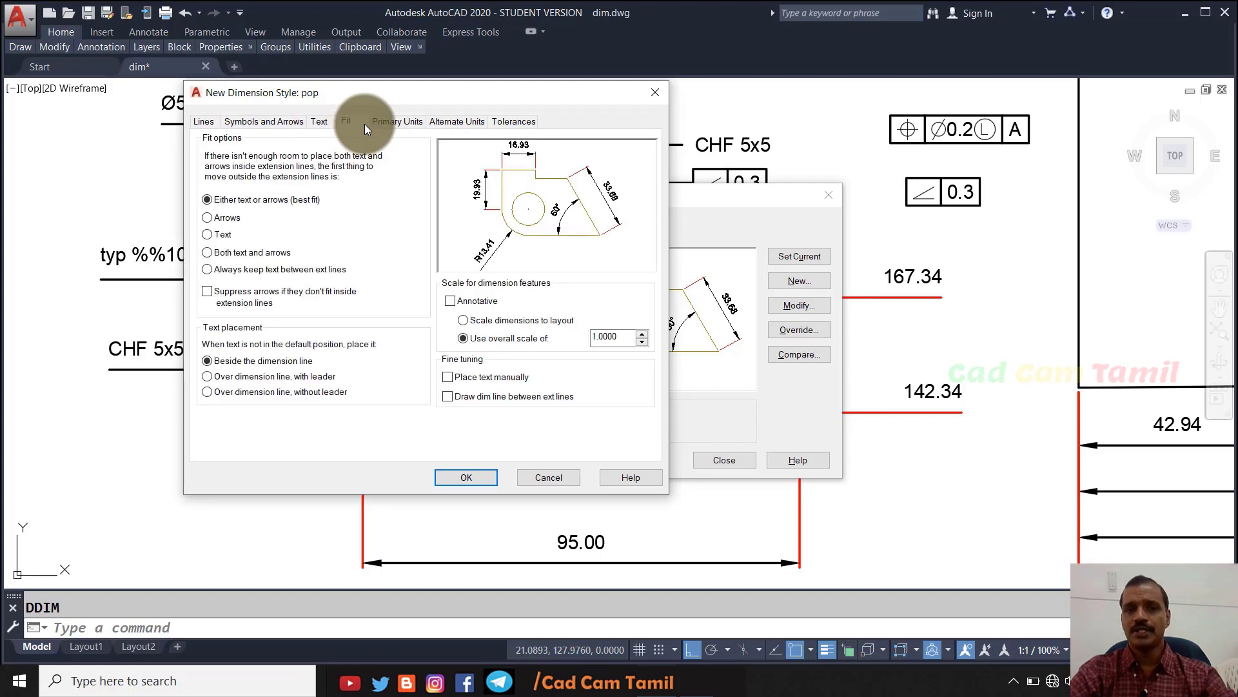
{"action": "left_click", "coordinate": [400, 124]}
{"action": "left_click", "coordinate": [455, 122]}
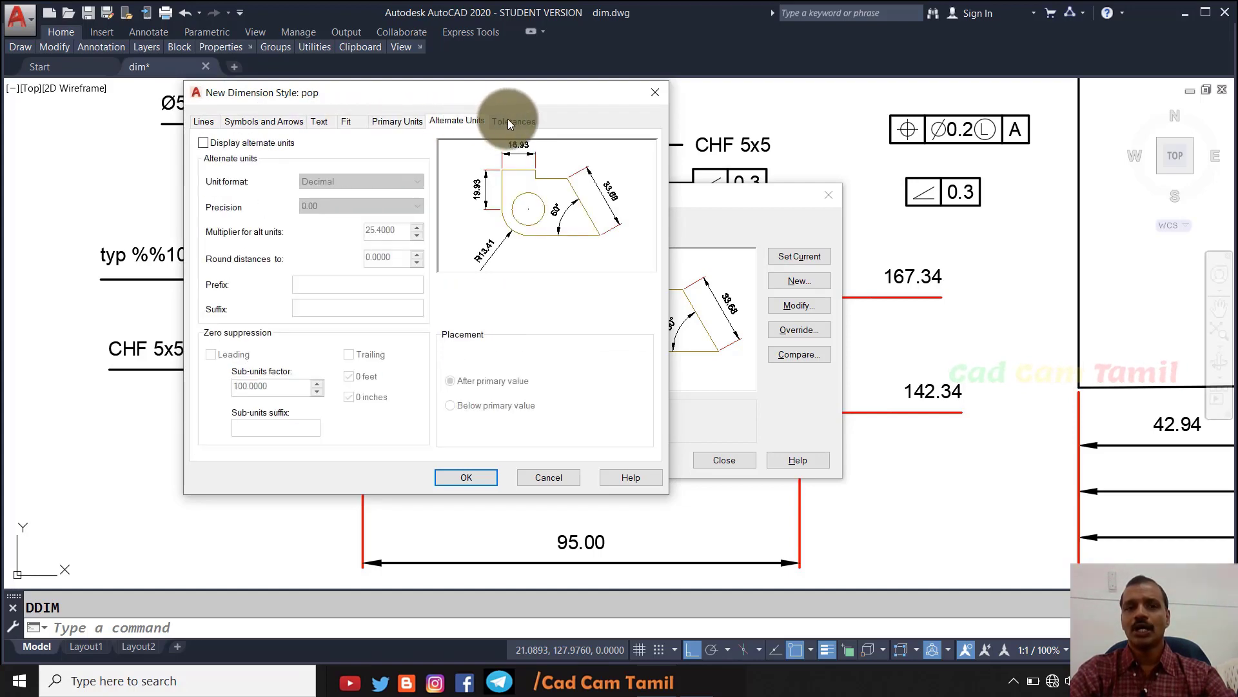
{"action": "left_click", "coordinate": [510, 122]}
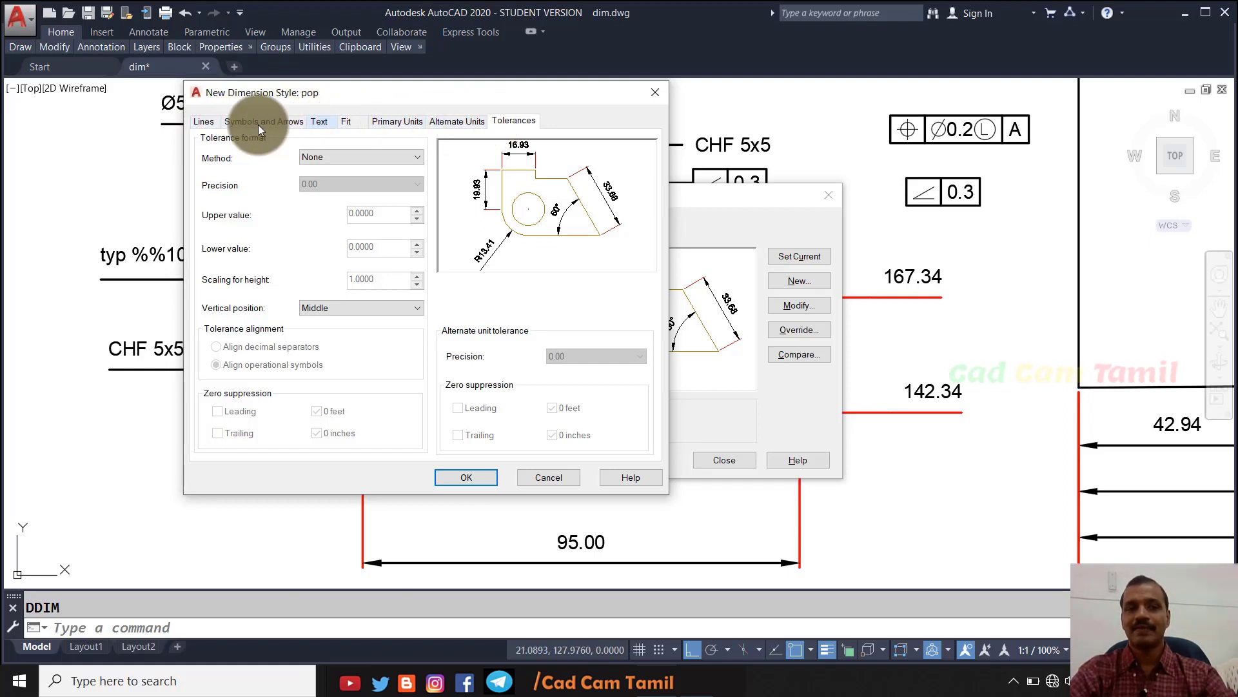
{"action": "left_click", "coordinate": [204, 123]}
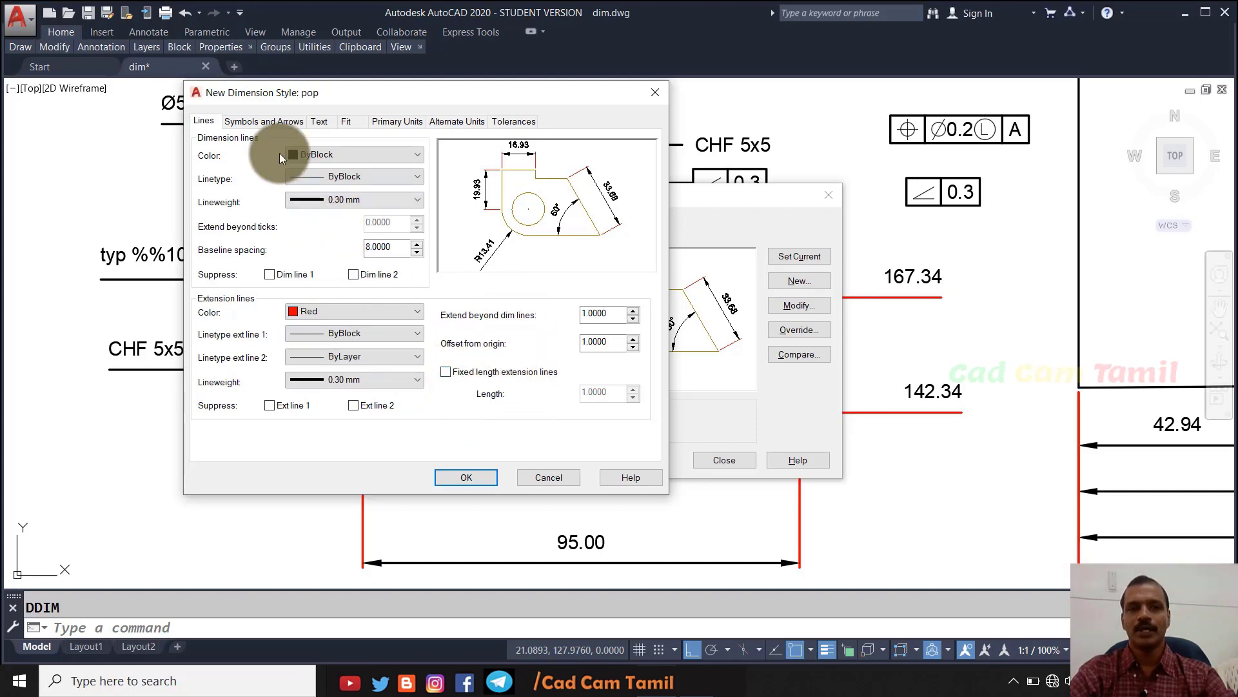
Step: Recheck the arrows, text, fit and primary units settings, then save pop as current
{"action": "left_click", "coordinate": [276, 122]}
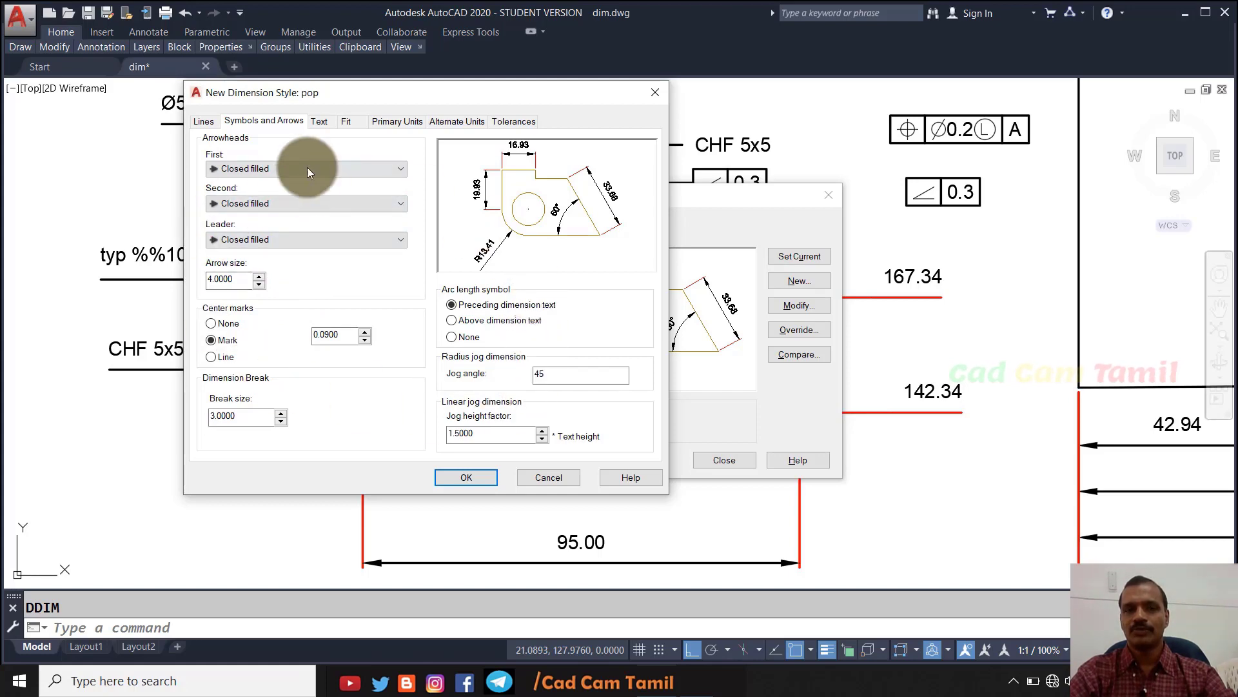
{"action": "left_click", "coordinate": [322, 122]}
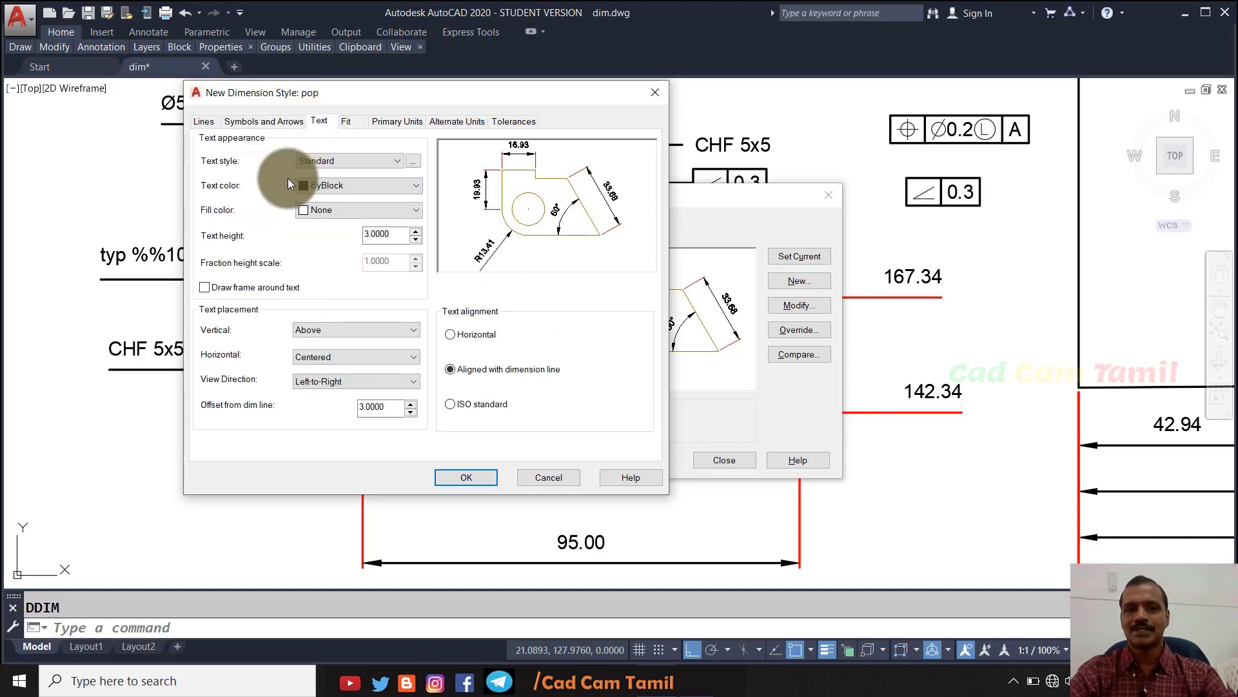
{"action": "left_click", "coordinate": [351, 122]}
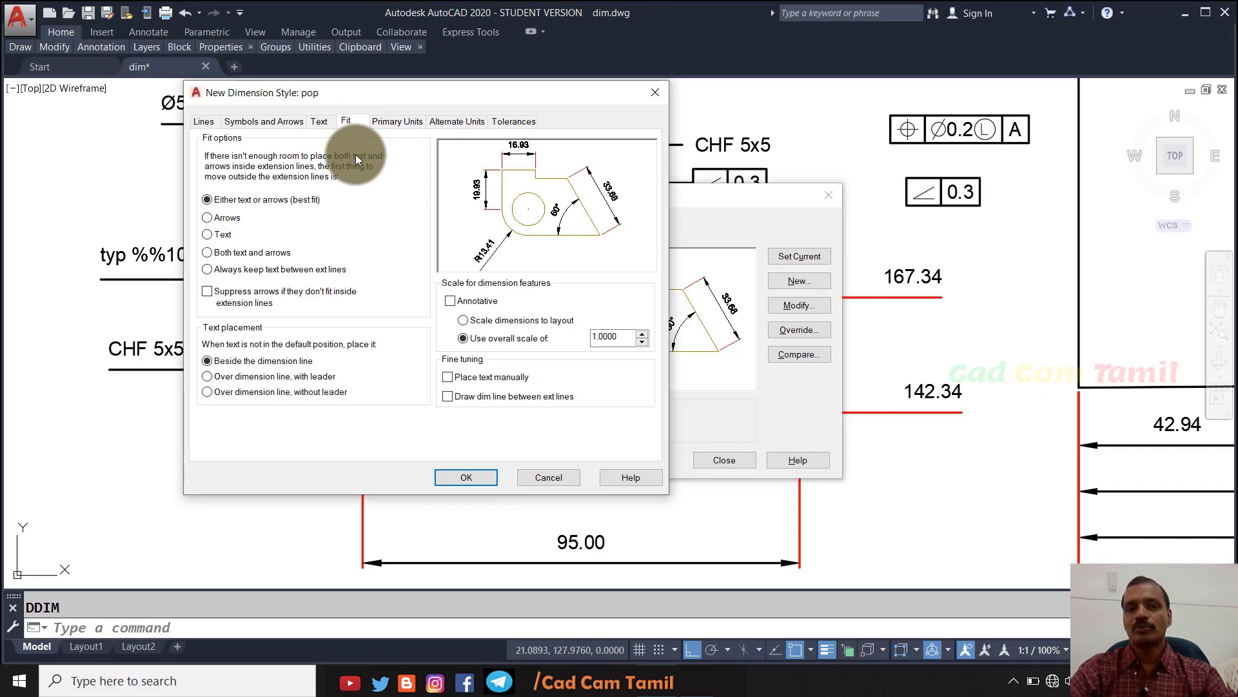
{"action": "left_click", "coordinate": [404, 119]}
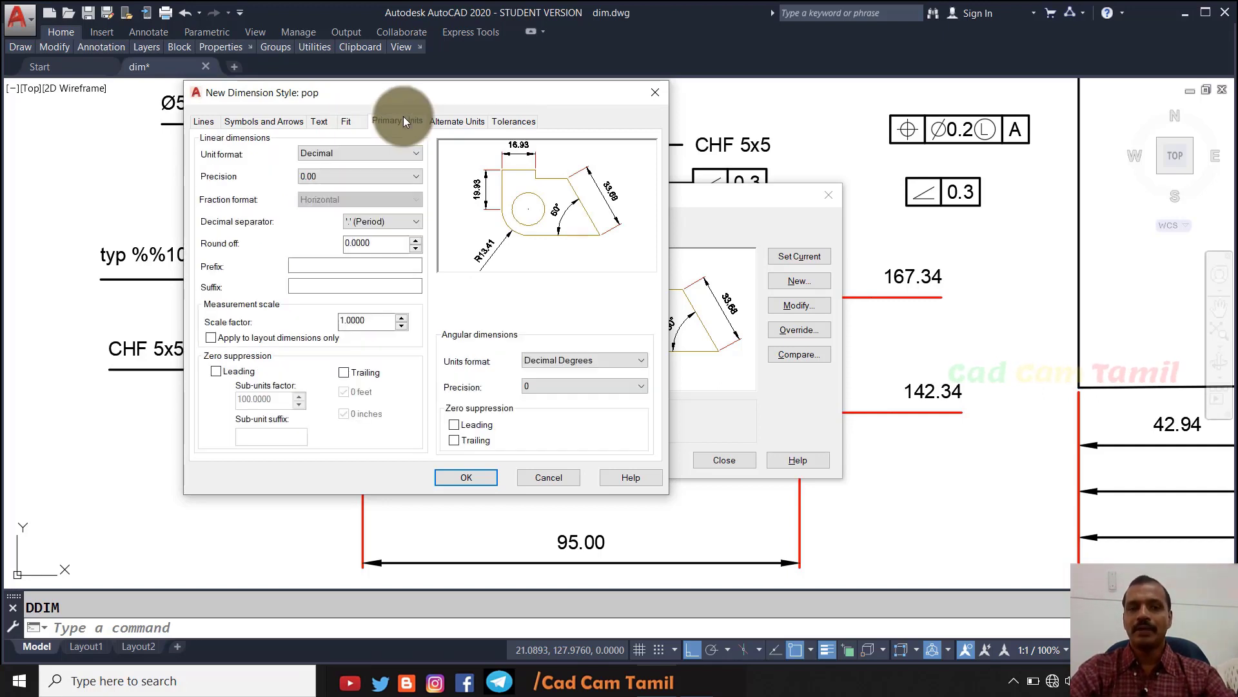
{"action": "left_click", "coordinate": [204, 121]}
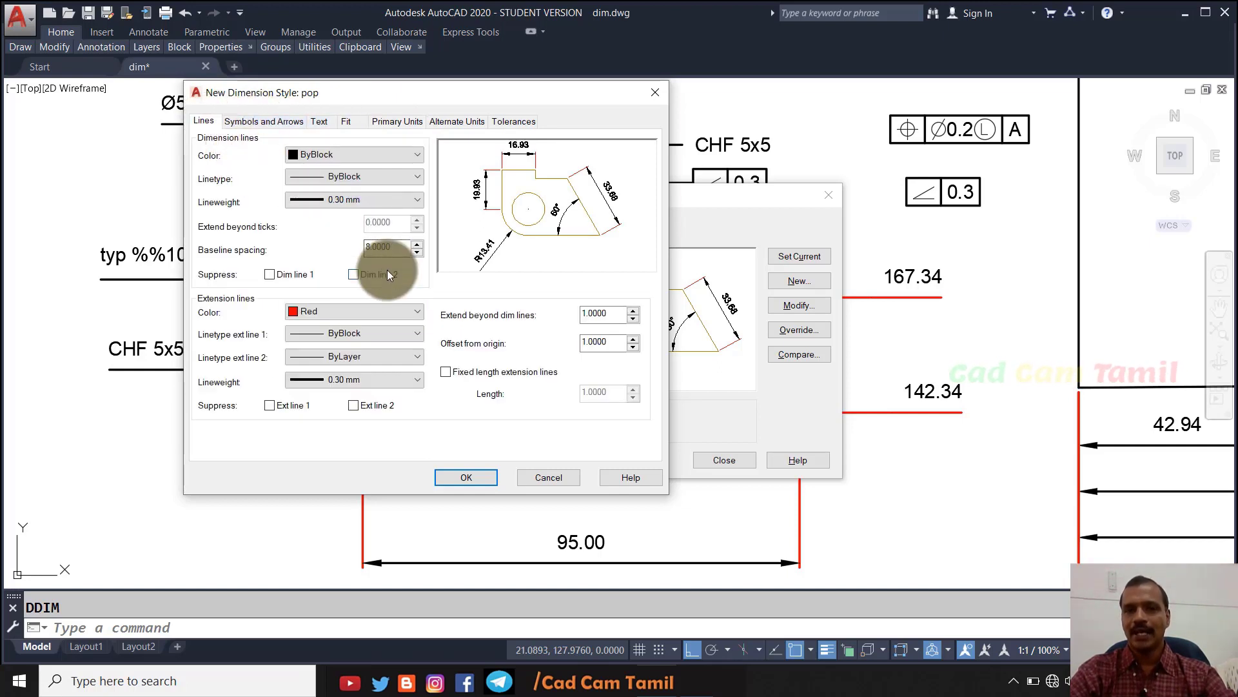
{"action": "left_click", "coordinate": [466, 478]}
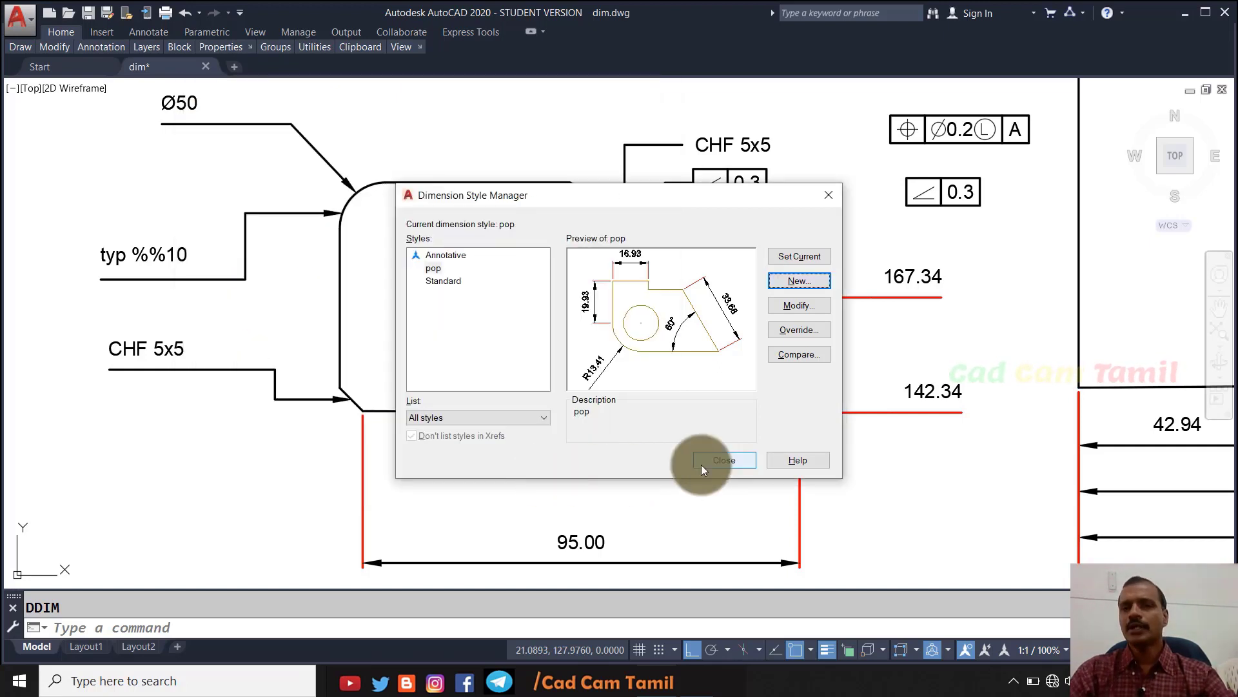